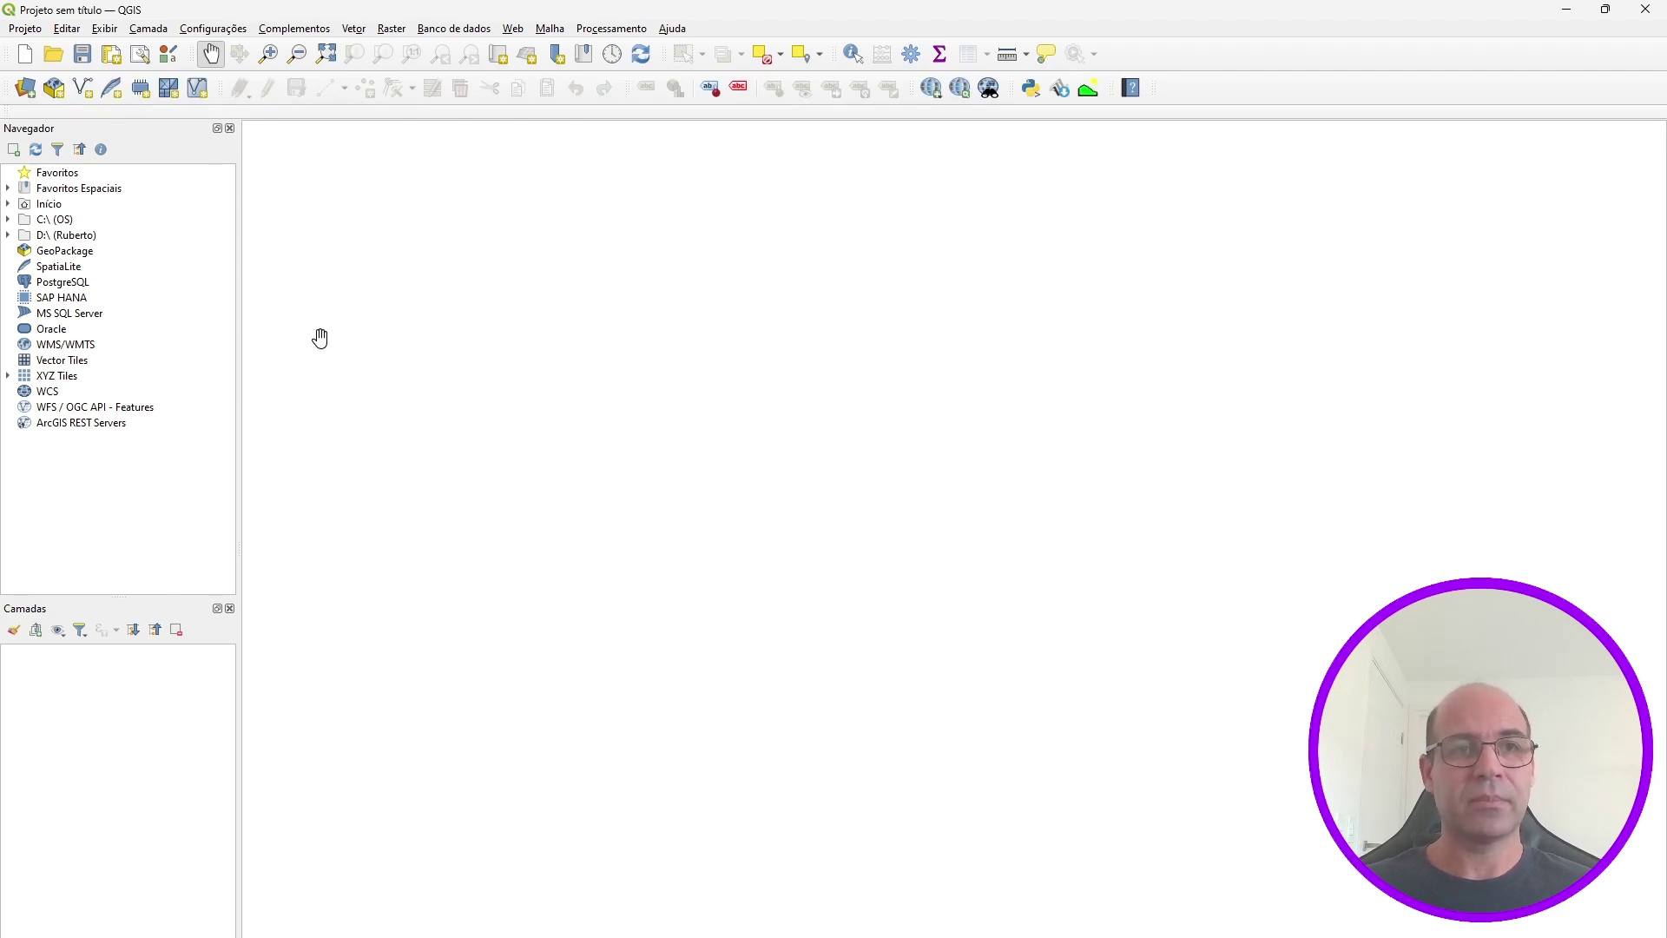
- Open the plugin manager and view the details of the installed ANA Data Acquisition plugin
left_click(304, 29)
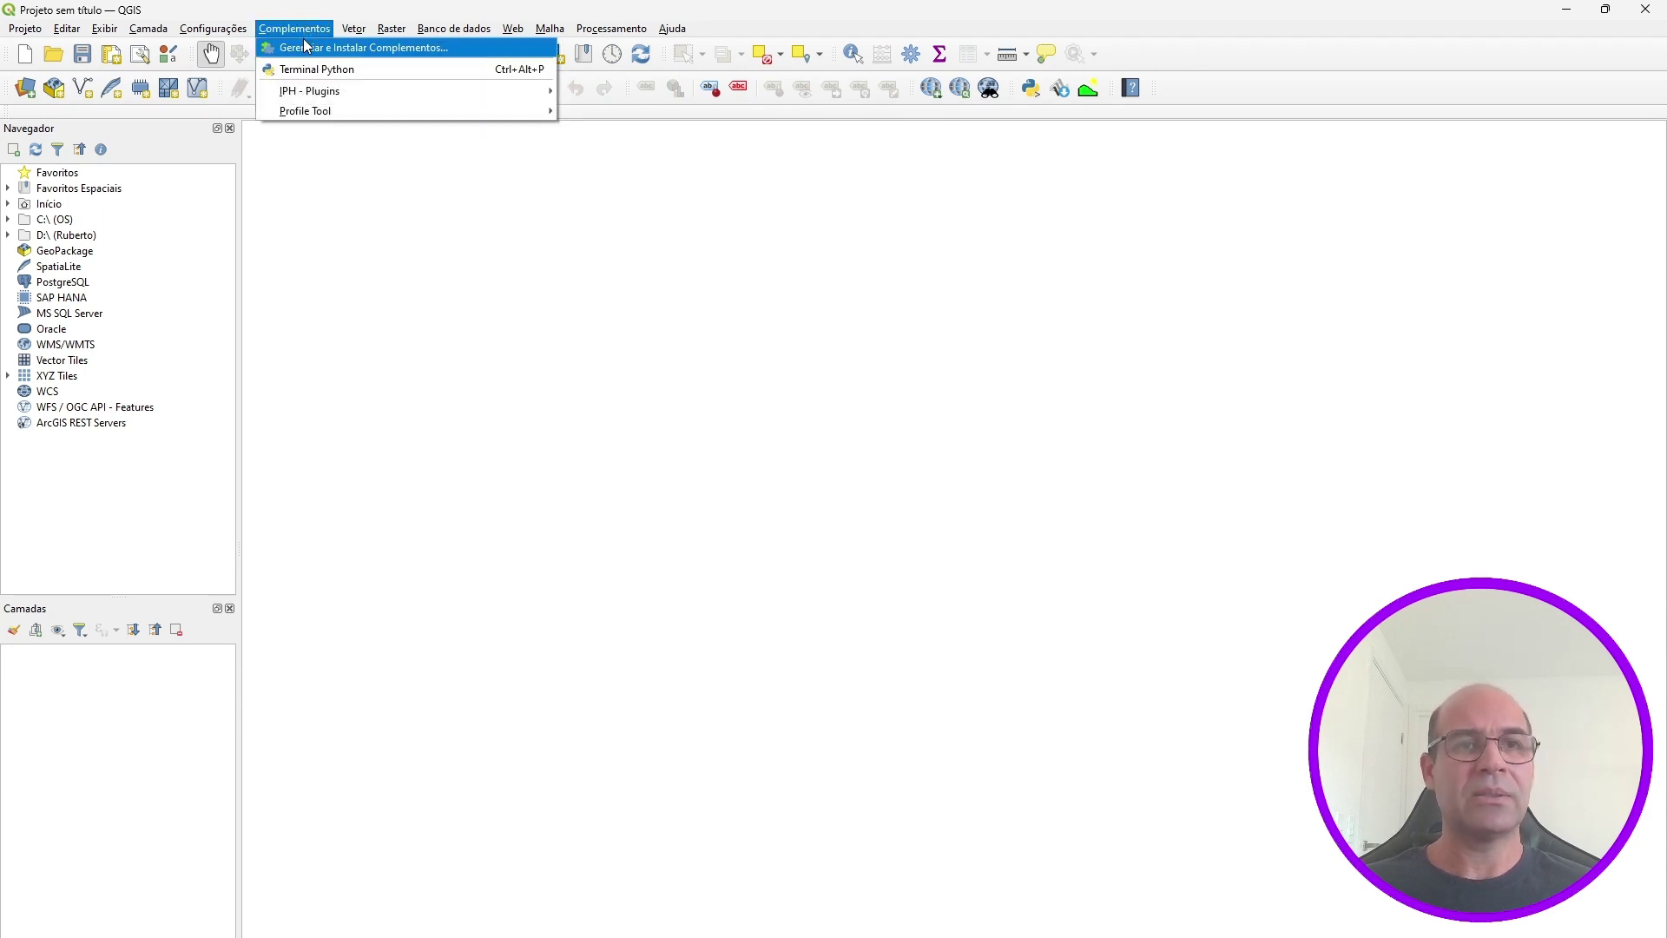
left_click(305, 40)
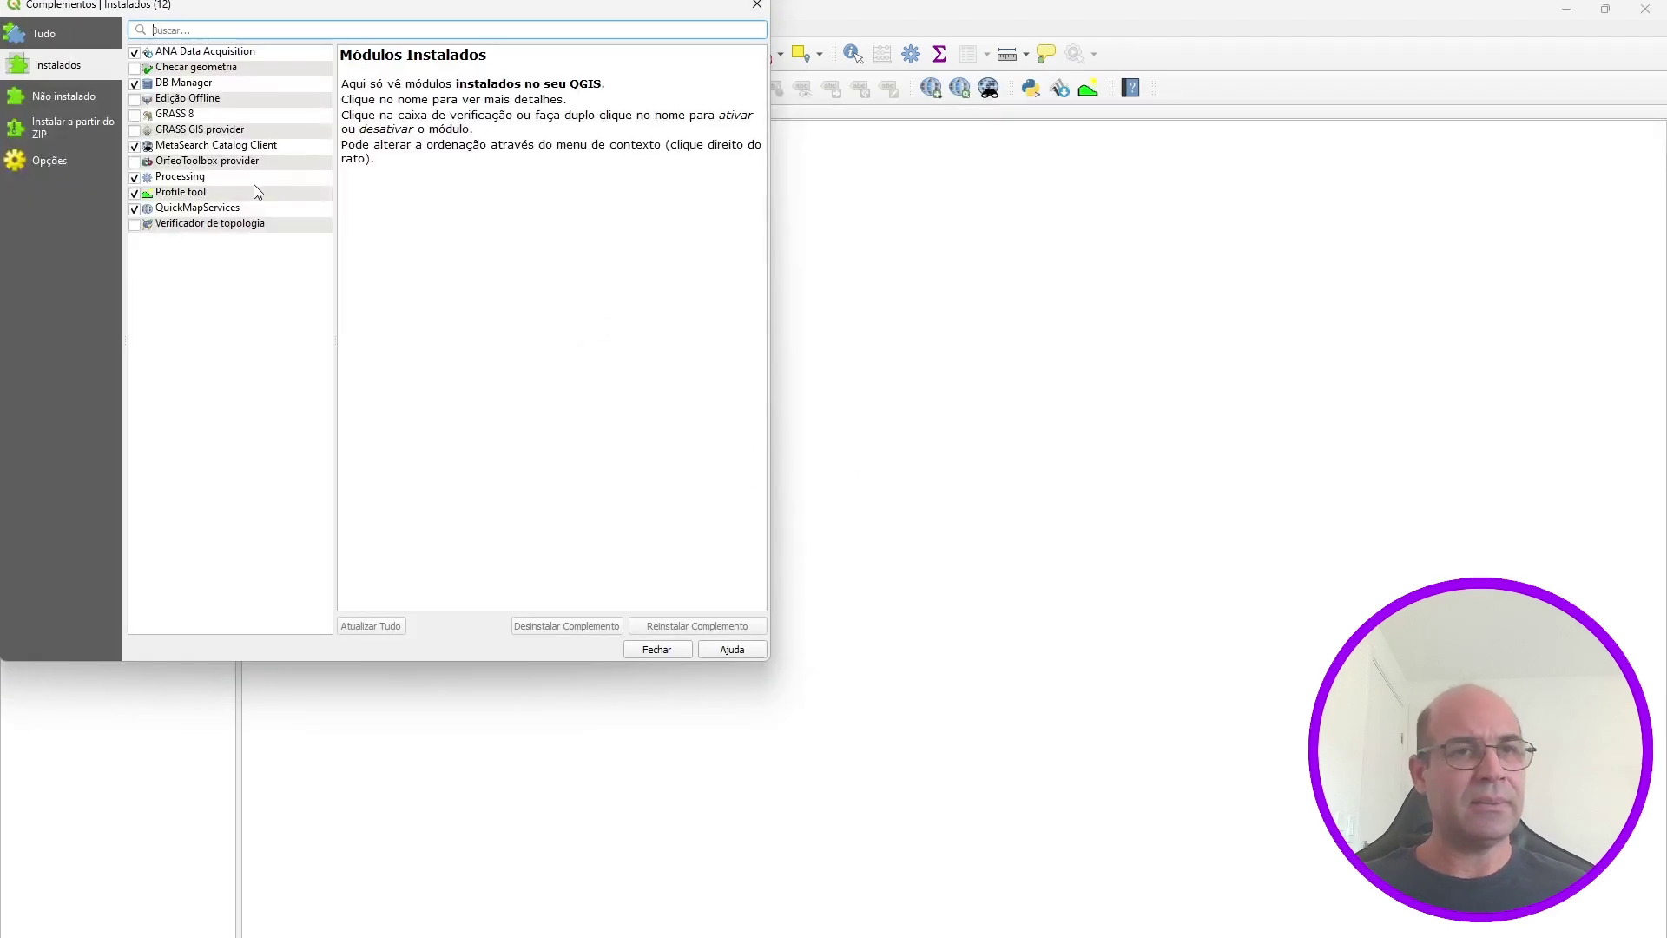
left_click(198, 54)
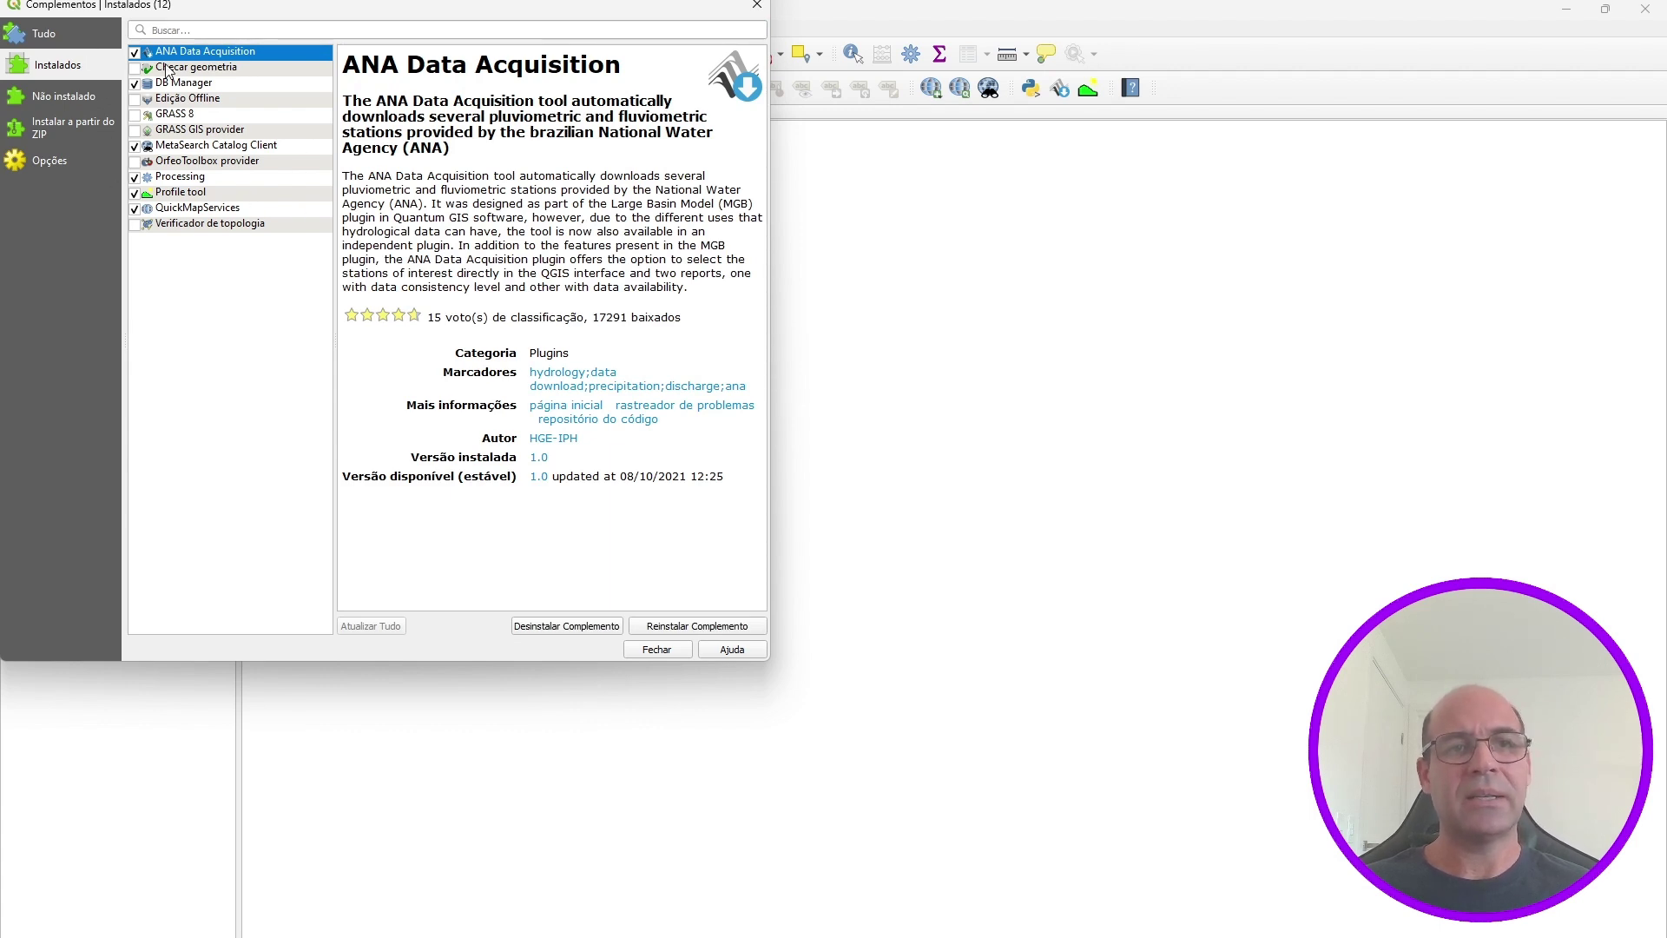
- Search all plugins for "ana data" and select ANA Data Acquisition there and among the installed plugins
left_click(50, 37)
left_click(223, 31)
type("ana")
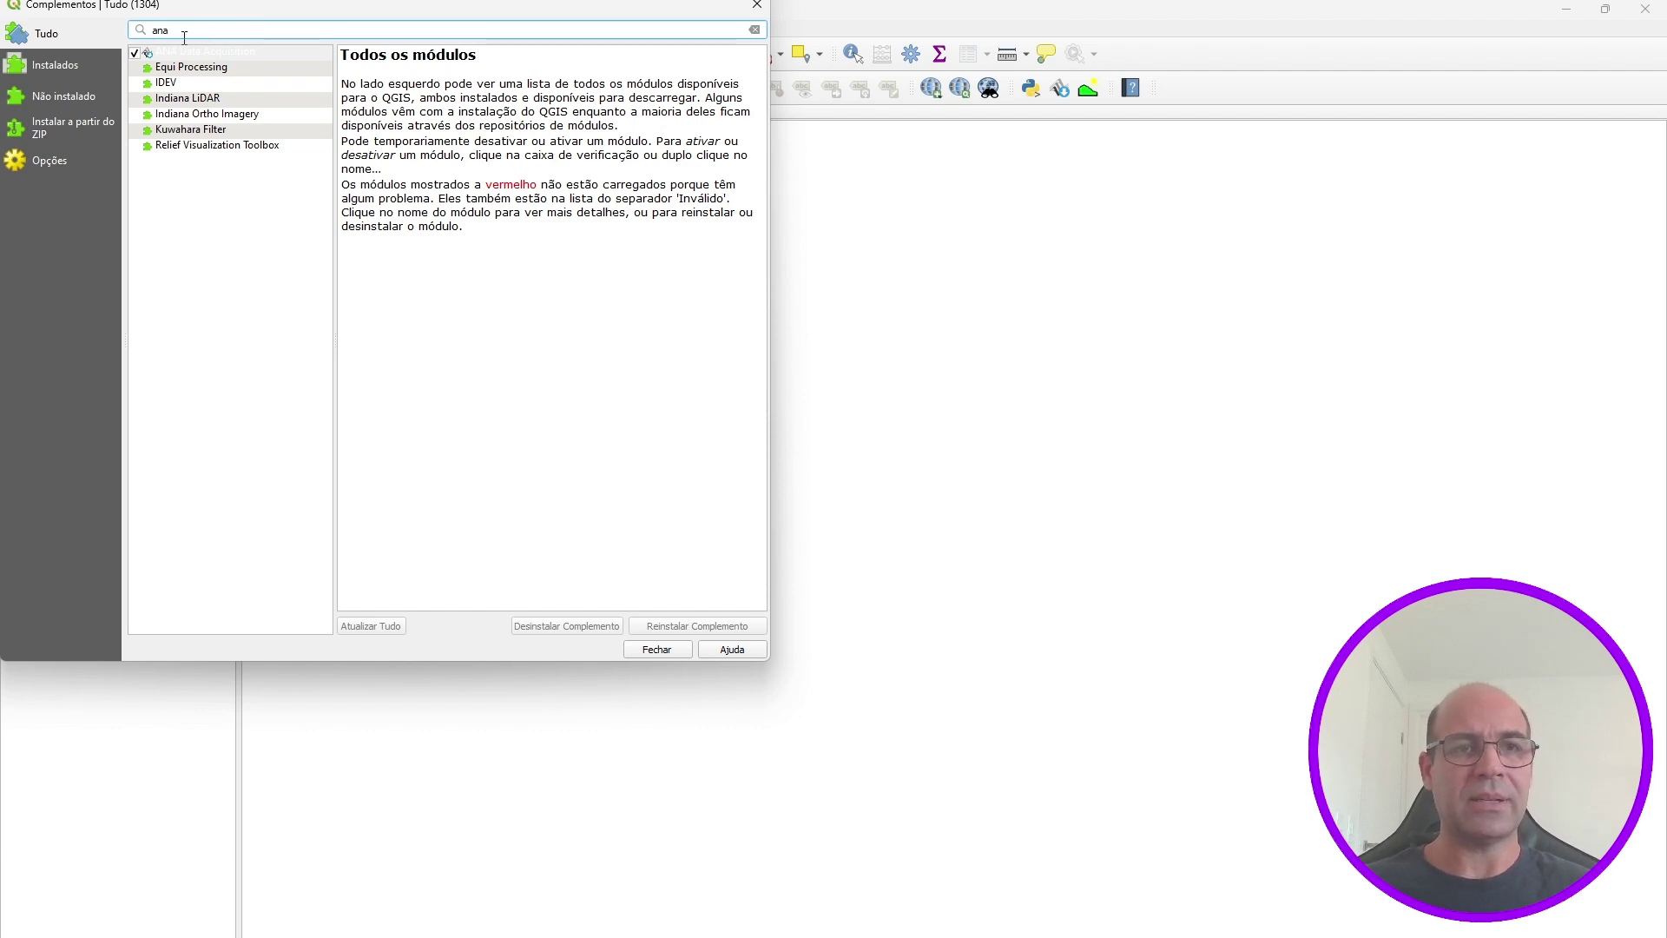
type(" data")
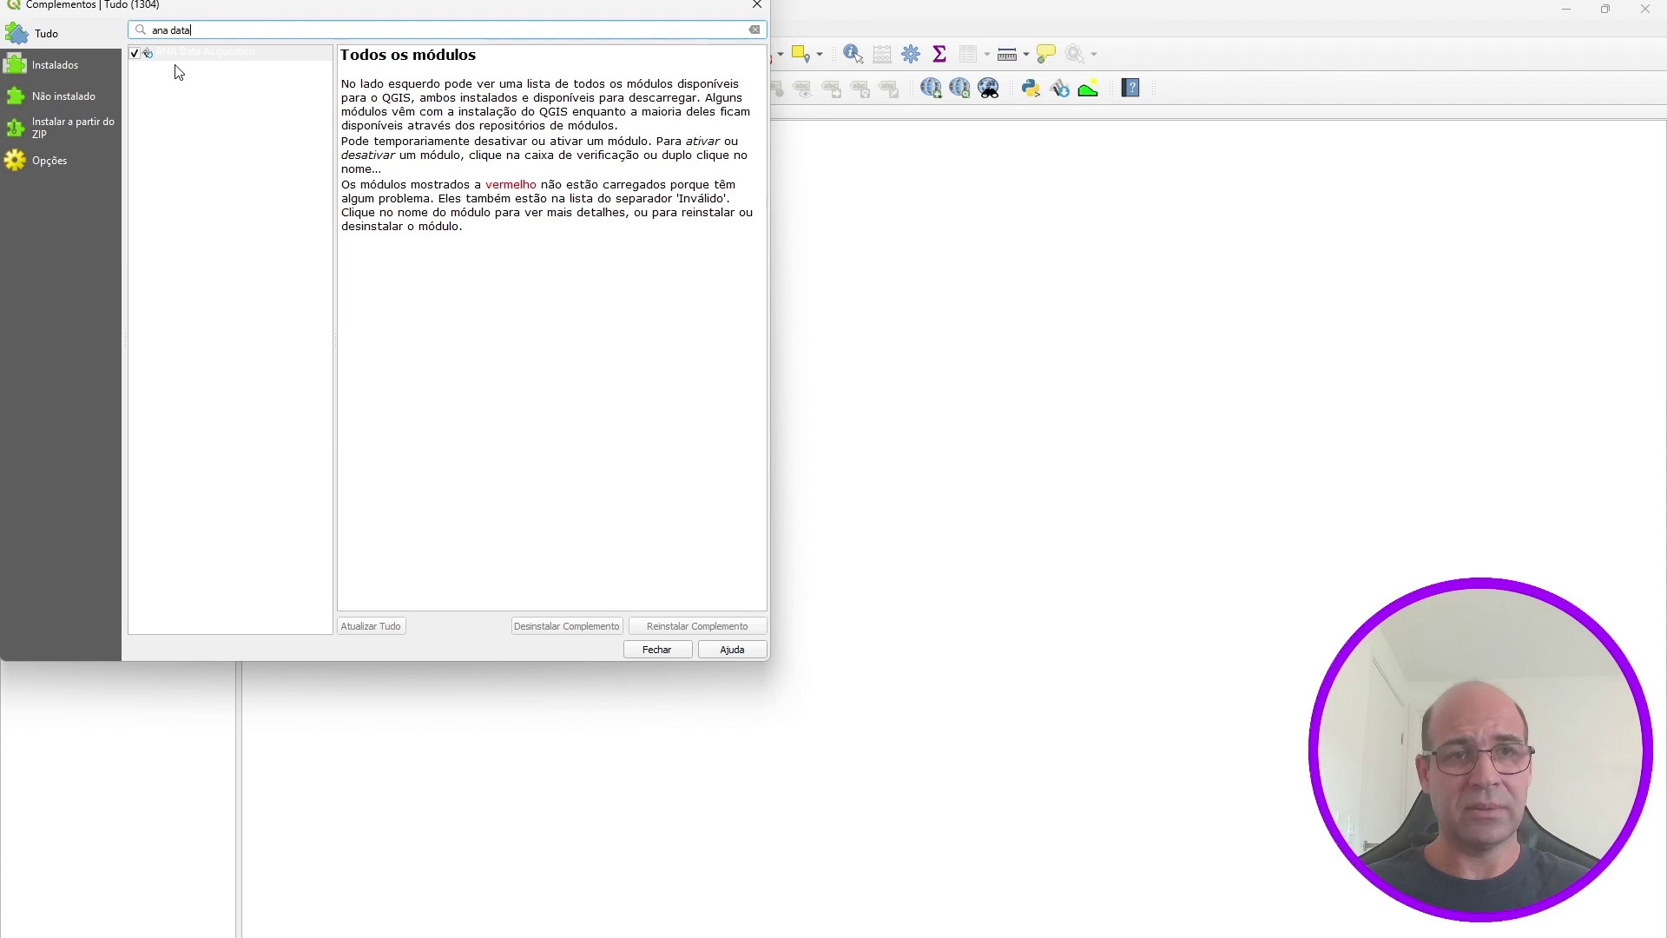
left_click(192, 59)
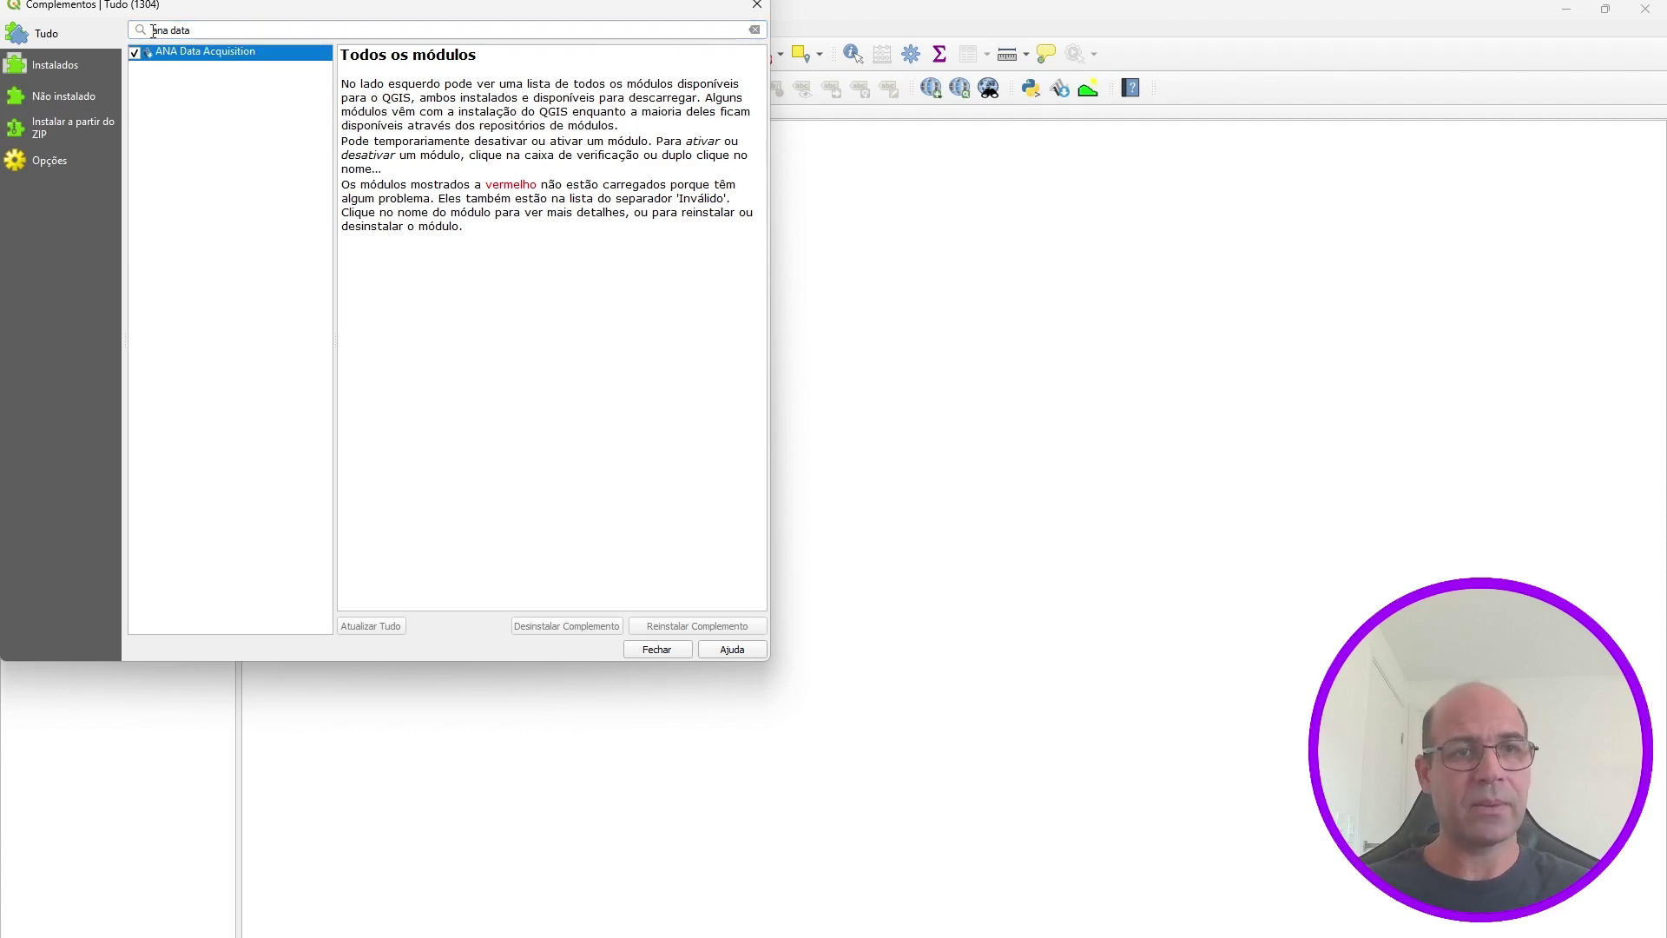
left_click_drag(200, 30, 127, 29)
left_click(191, 59)
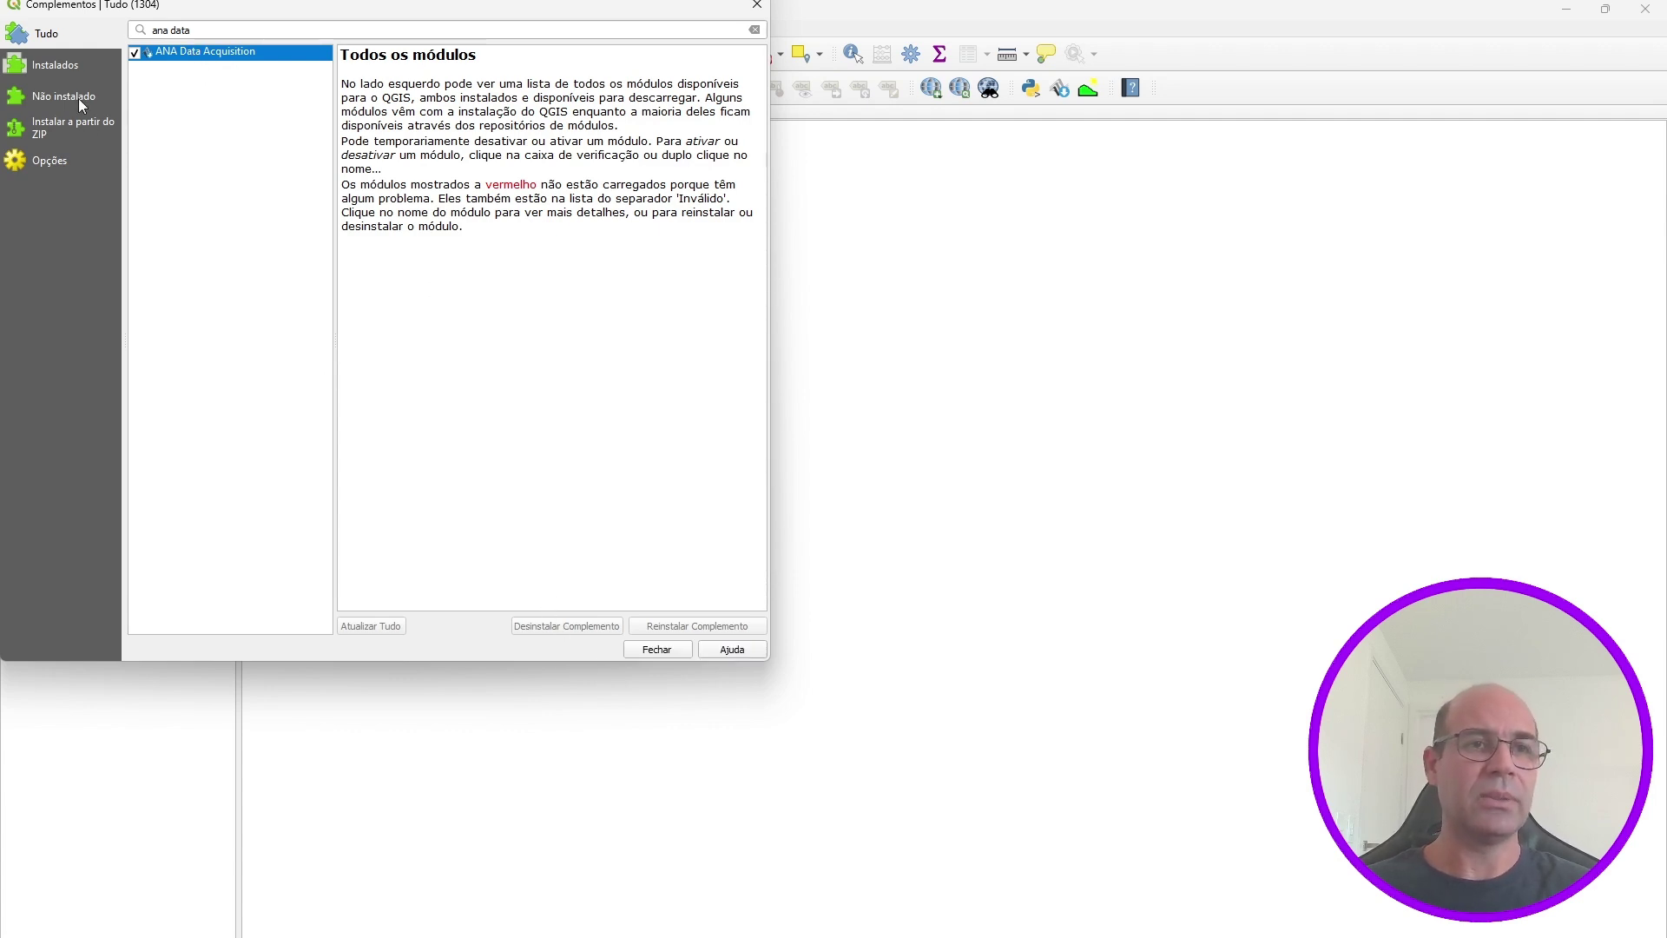
left_click(75, 68)
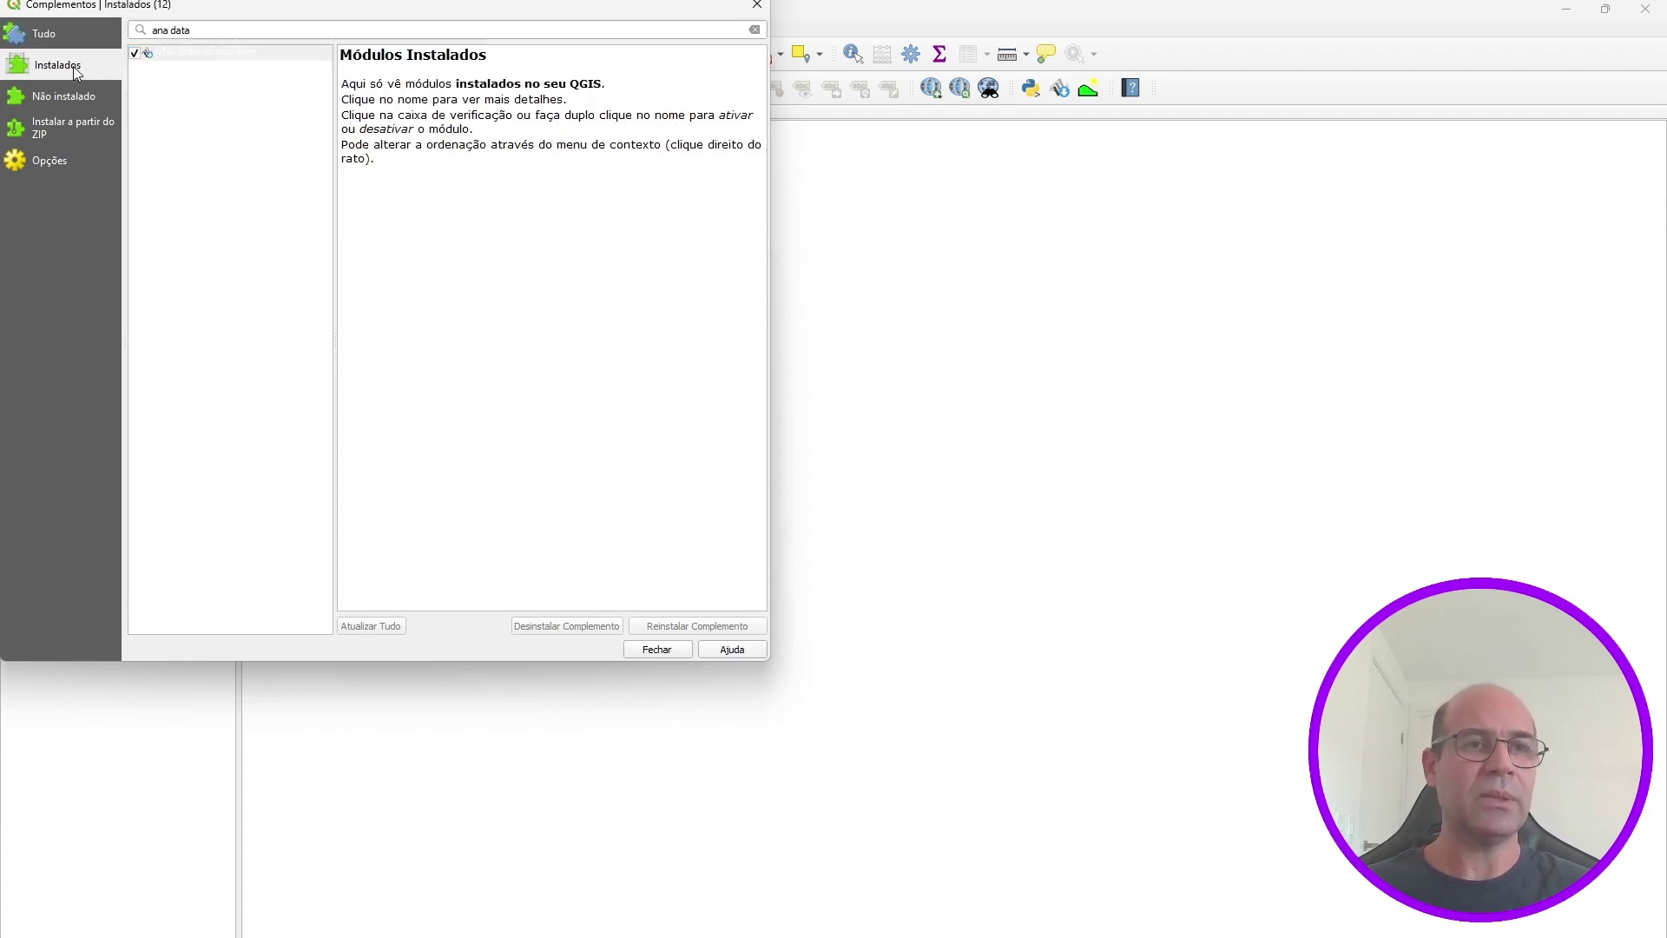
left_click(149, 53)
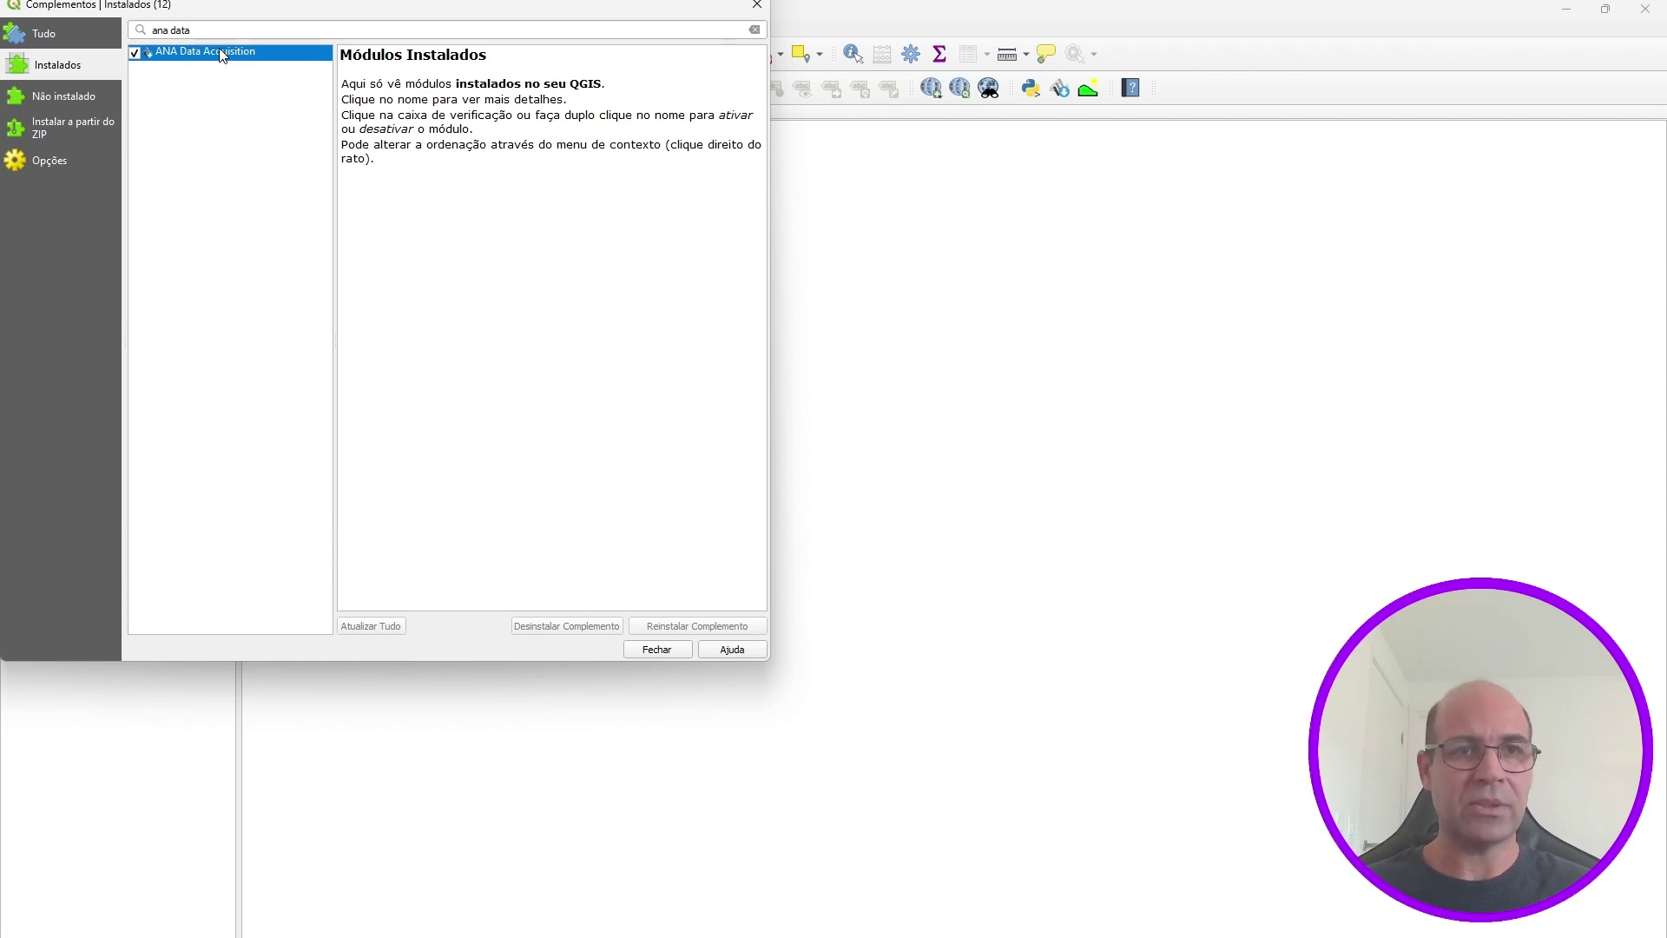
- Close the plugin manager and open the ANA Data Acquisition tool
left_click(756, 8)
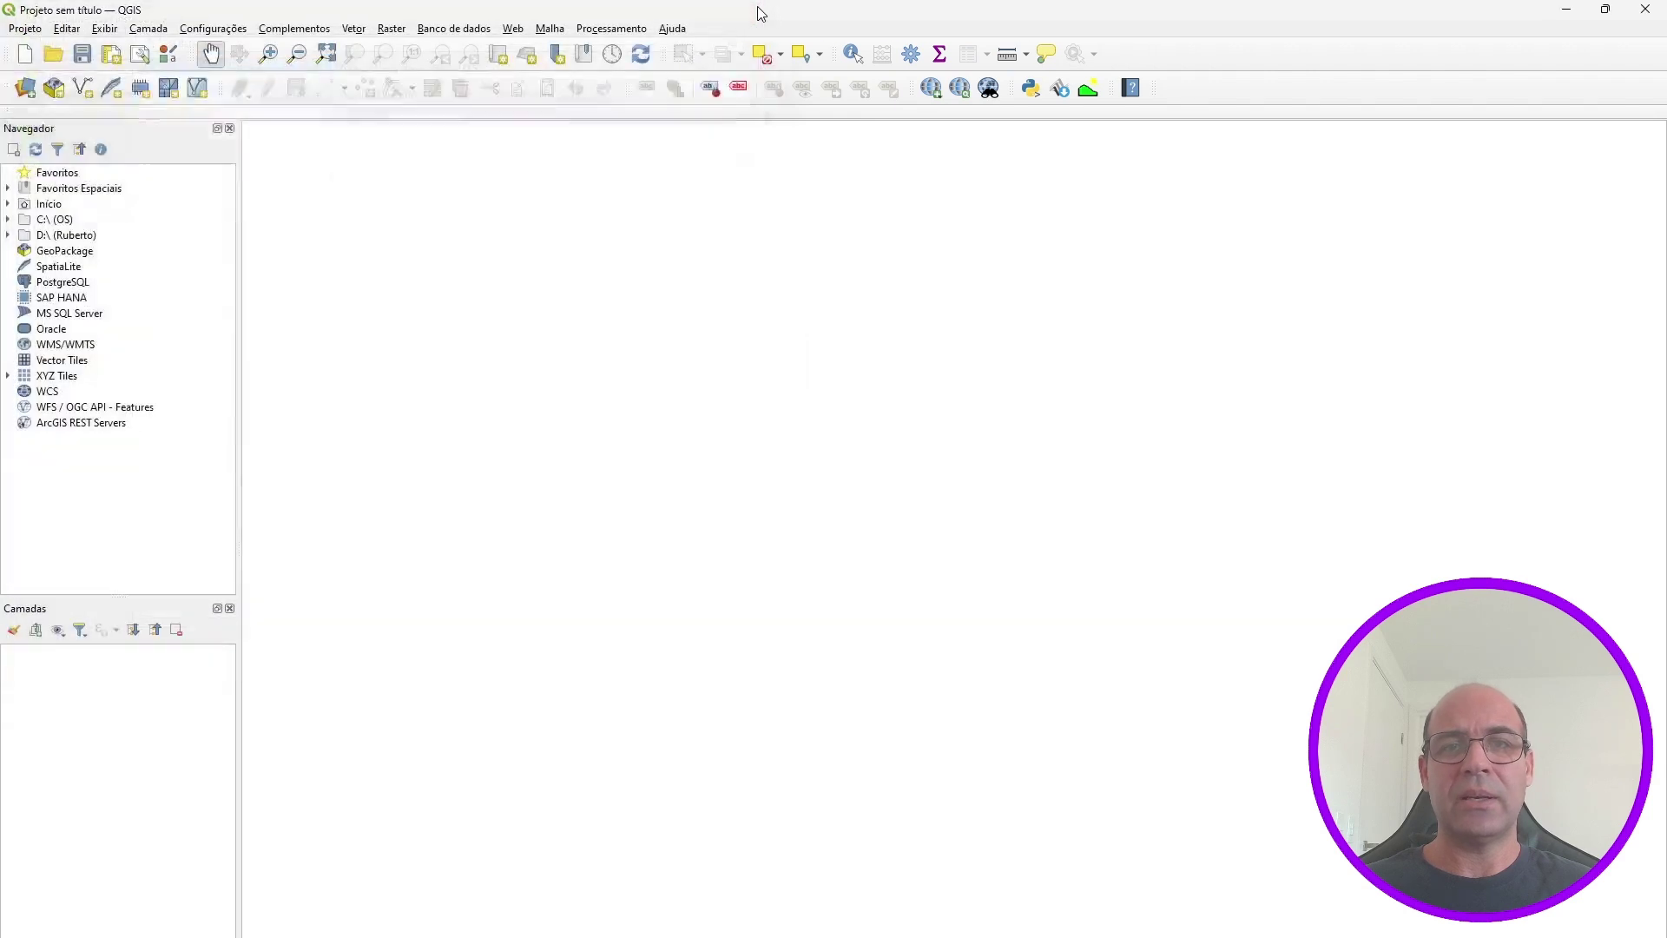
left_click(1056, 92)
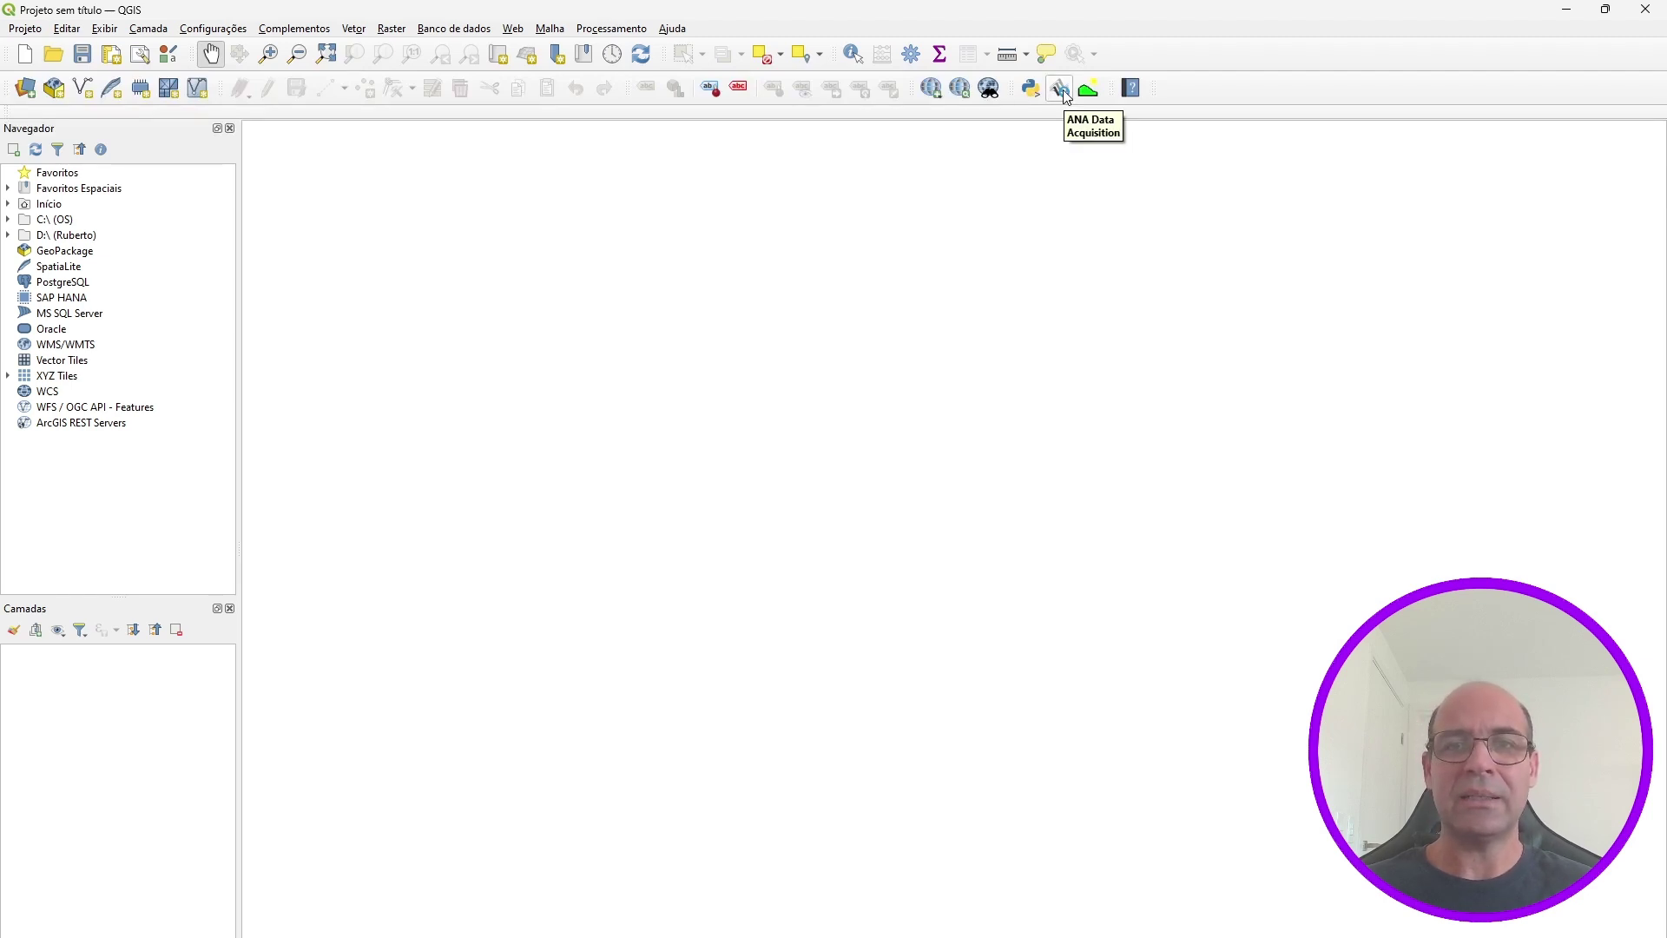
left_click(1063, 90)
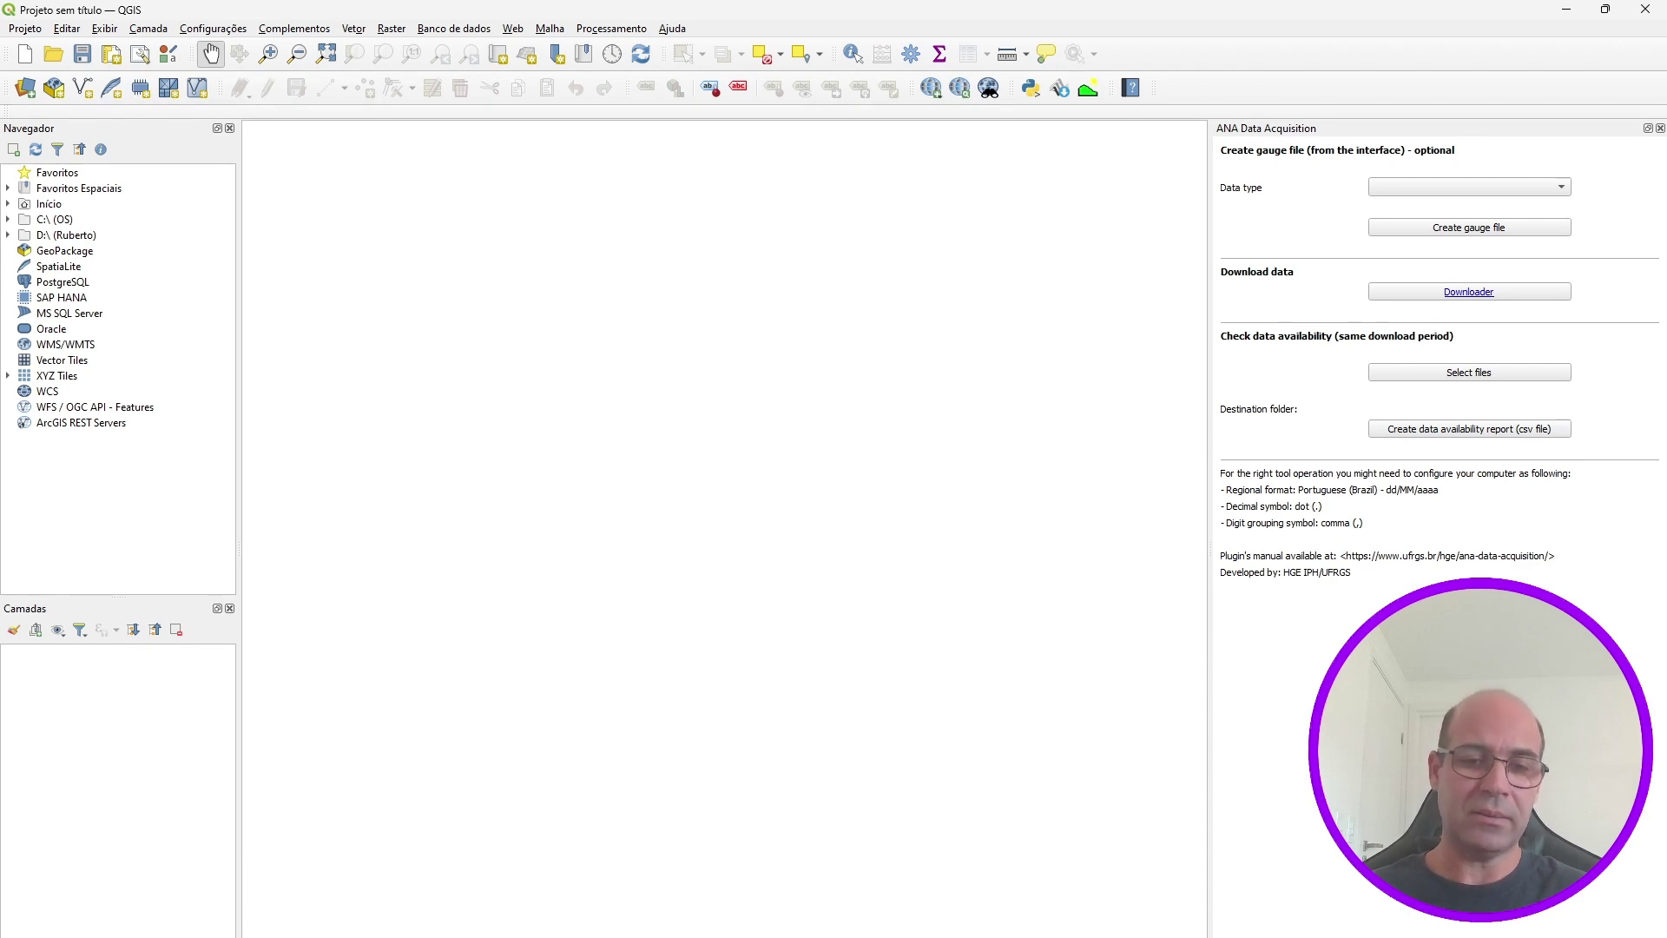
- Check the Windows region format, decimal symbol and digit grouping symbol against the plugin's requirements, leaving the settings as they are
key("super")
type("reg")
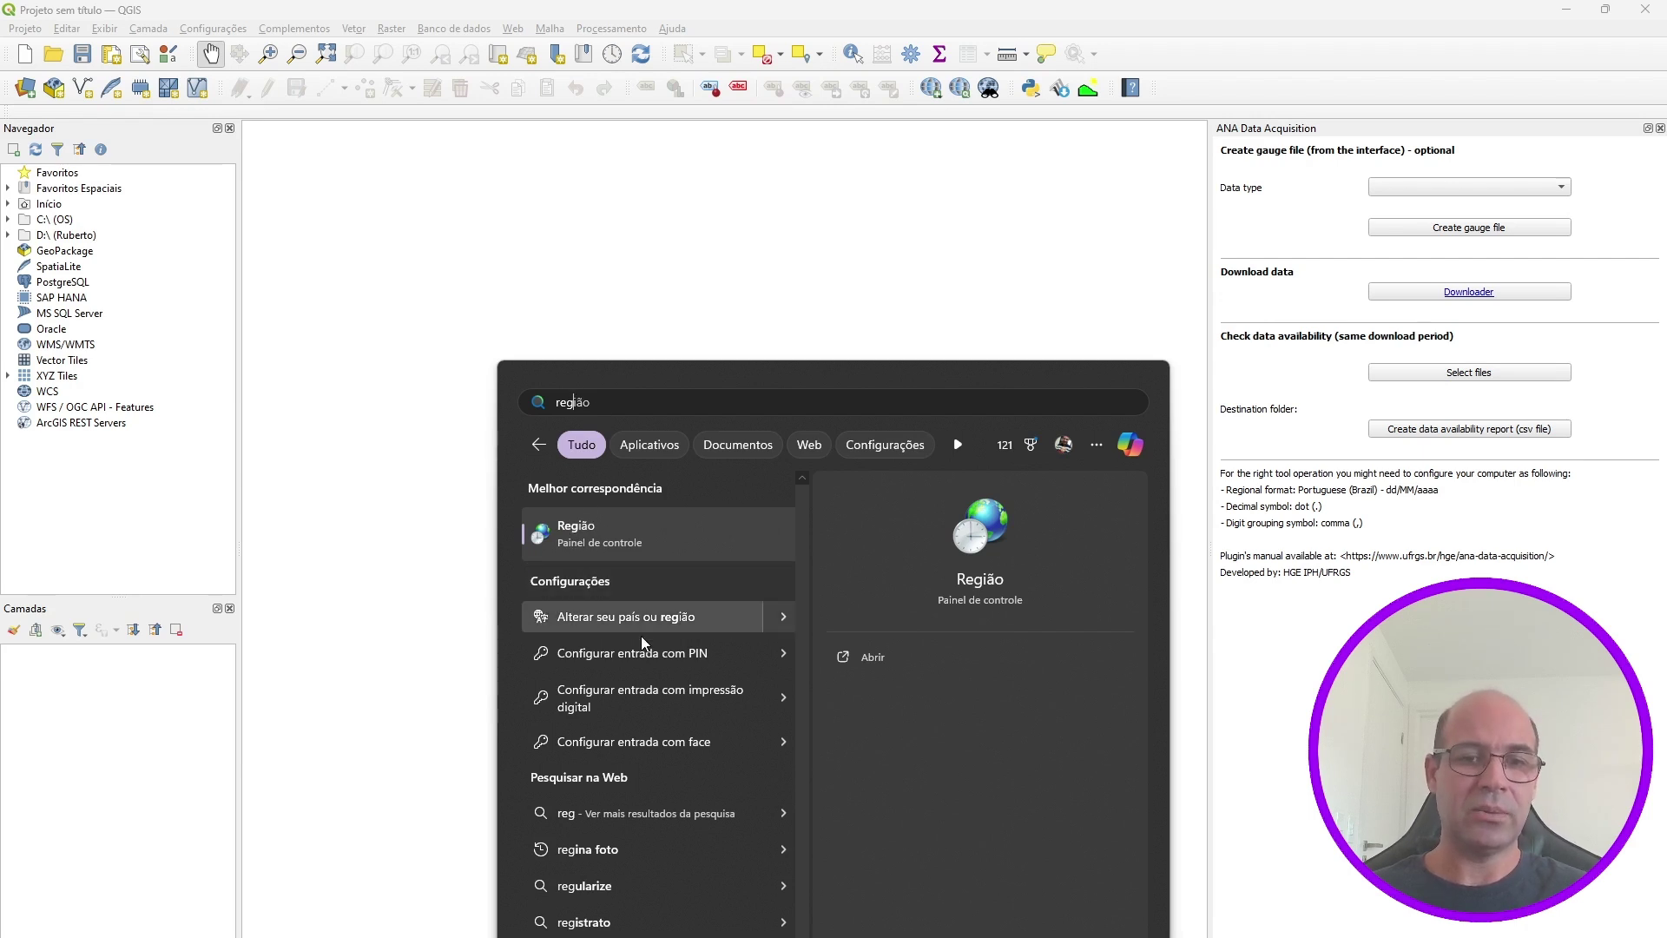
left_click(590, 537)
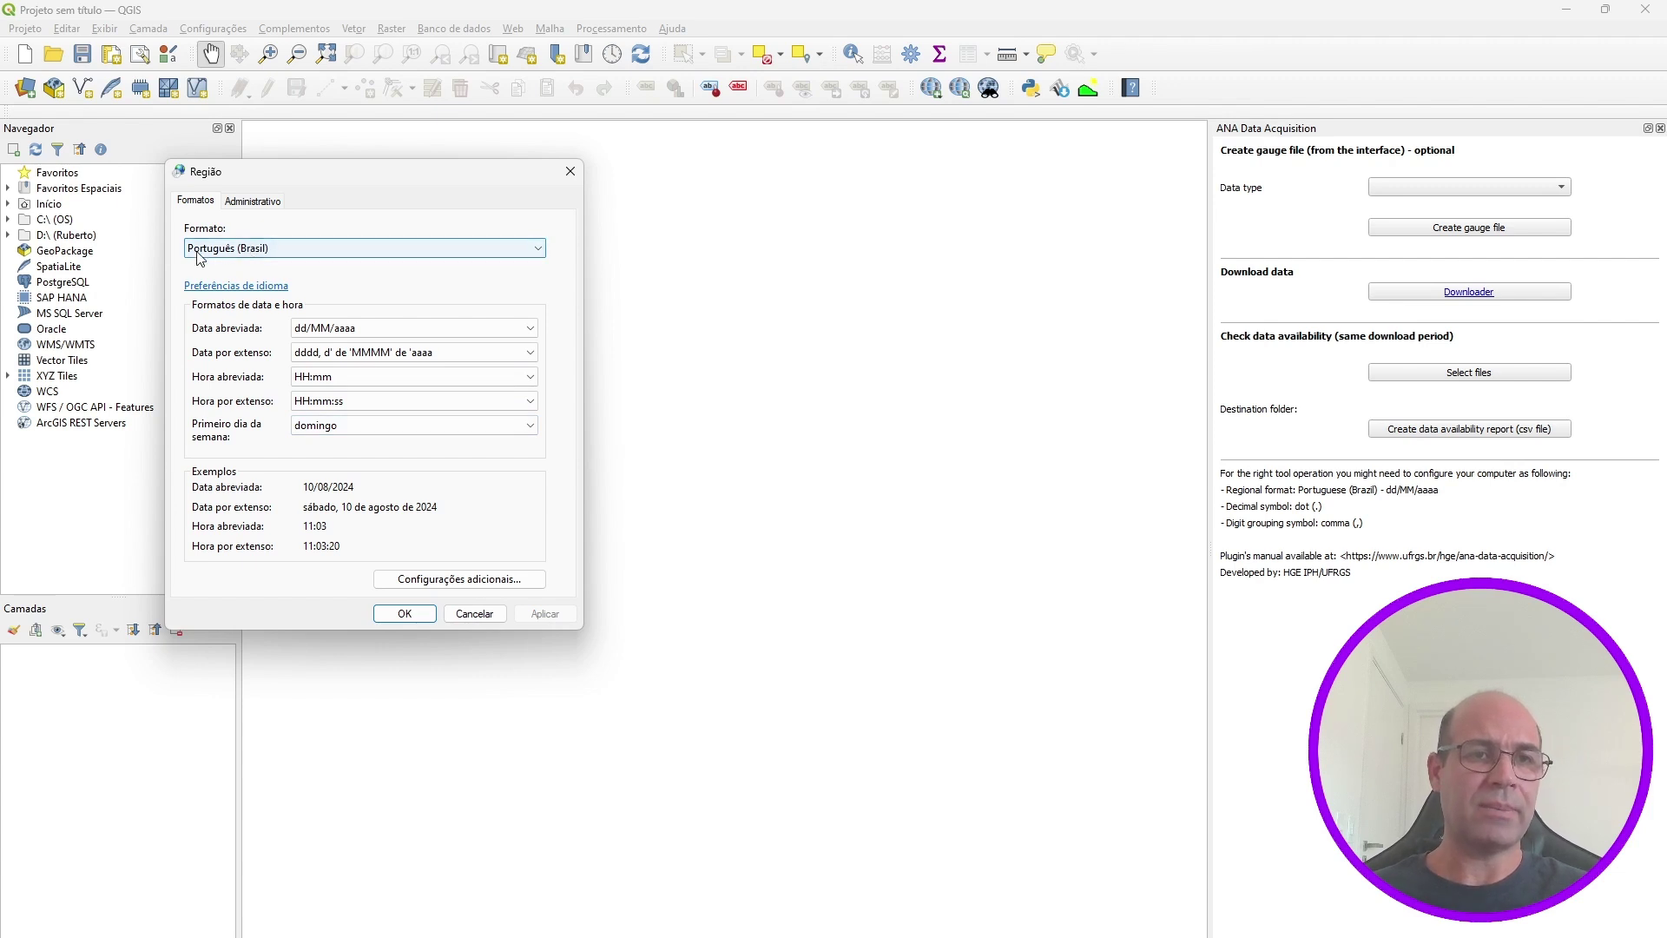
left_click(456, 580)
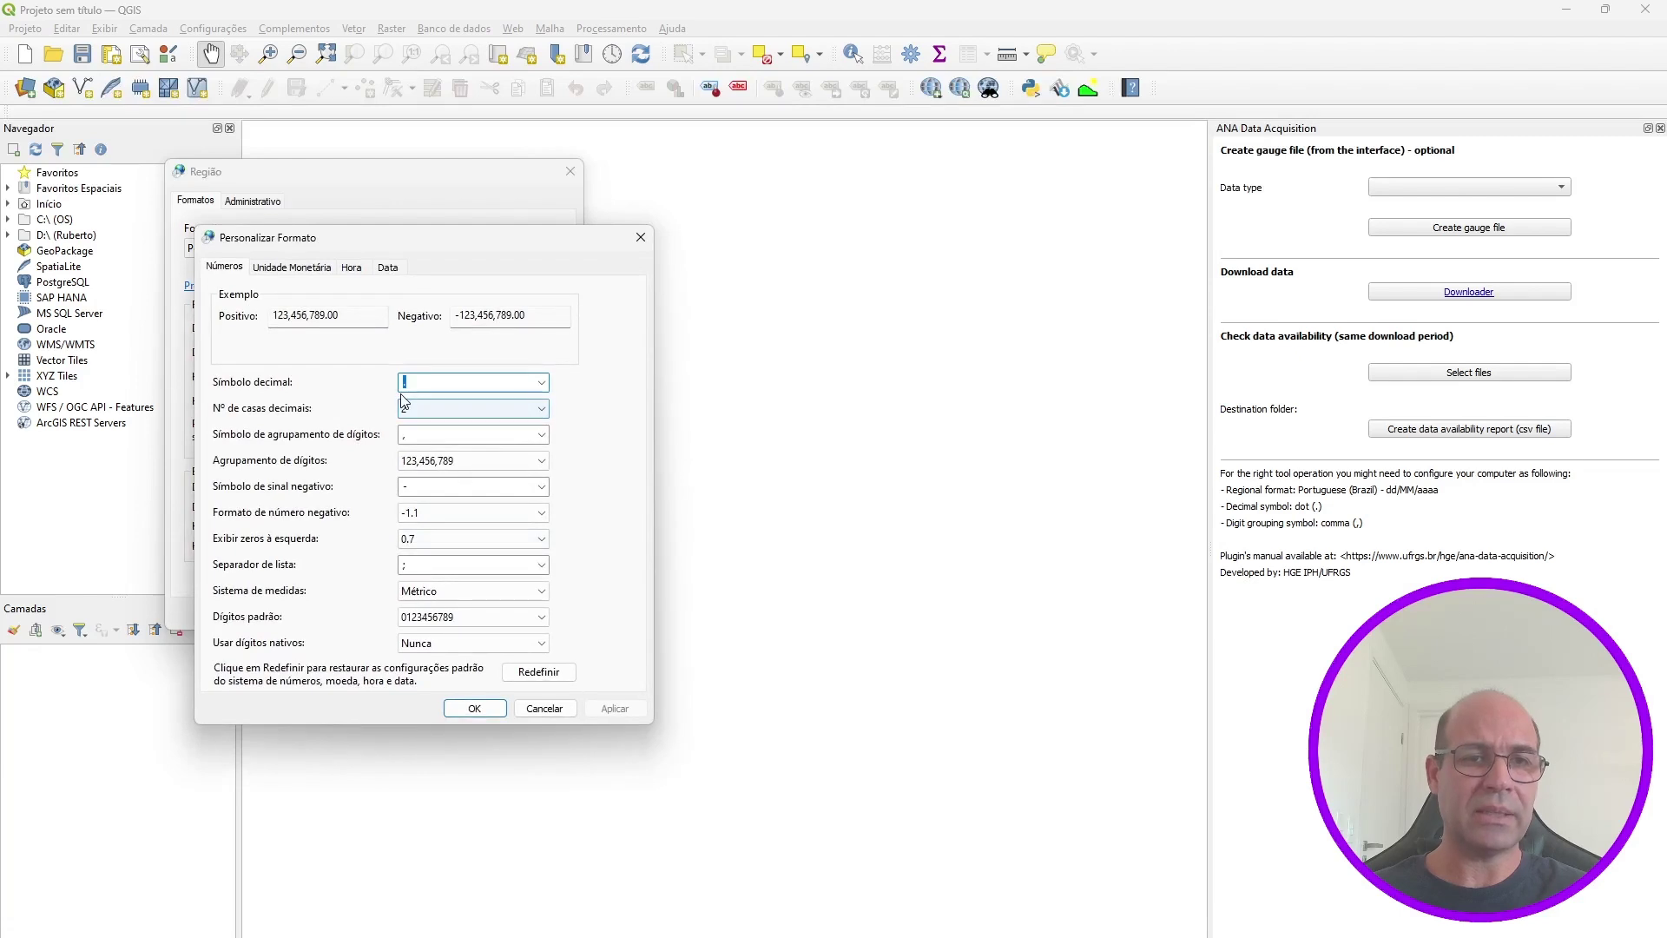
double_click(413, 382)
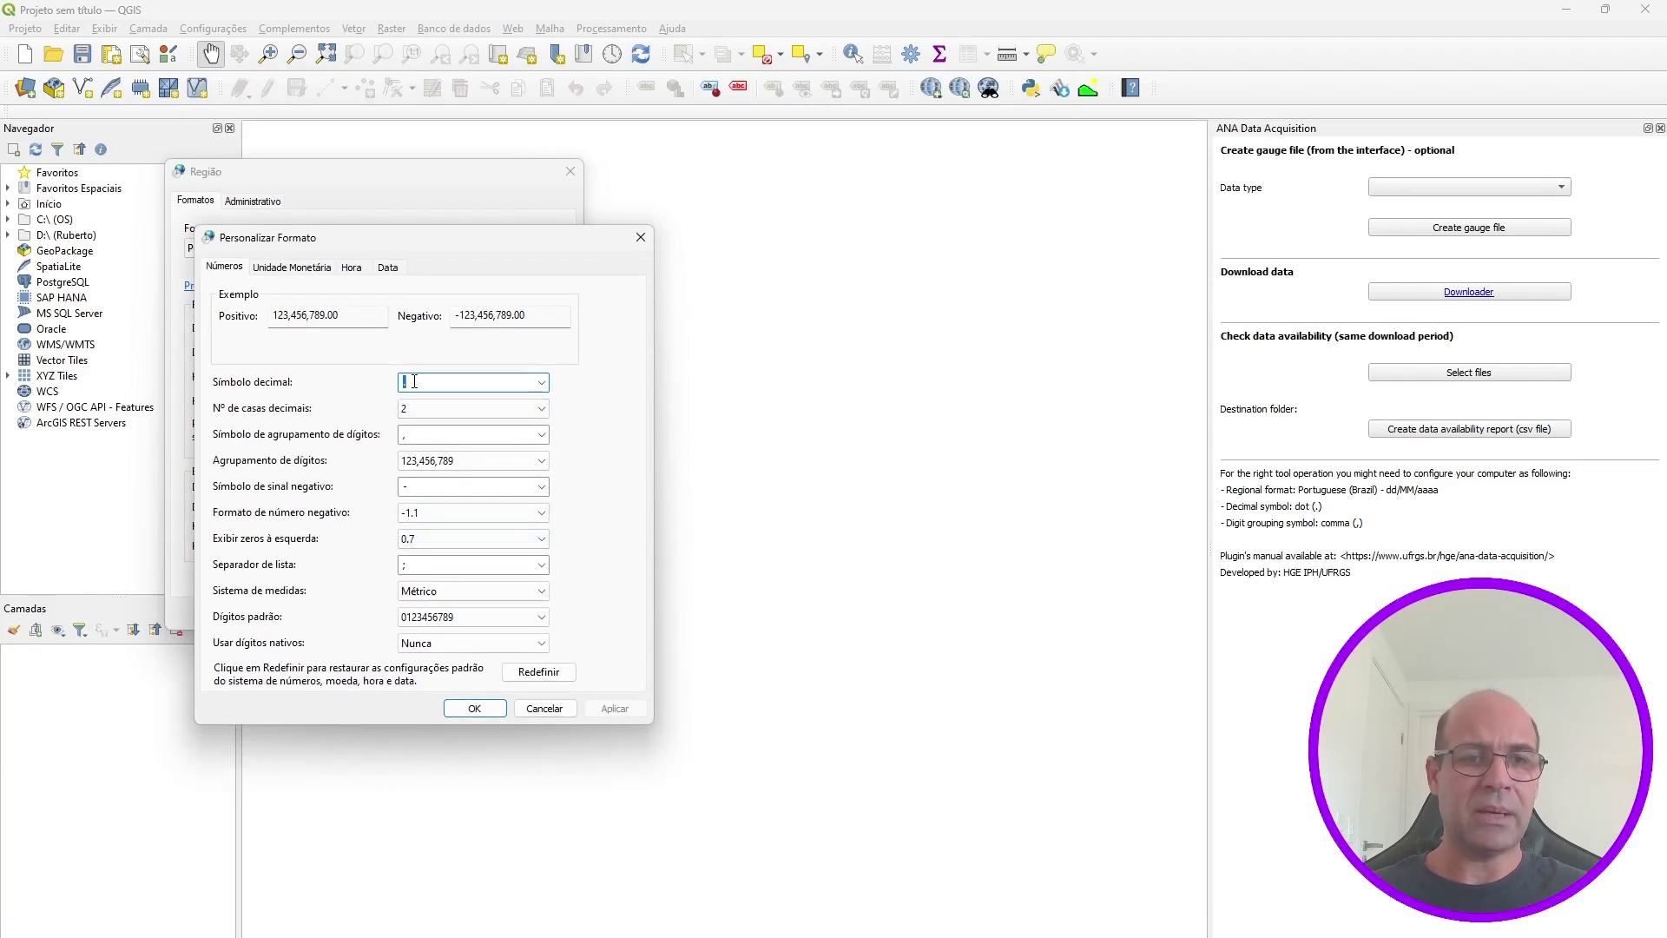
double_click(418, 436)
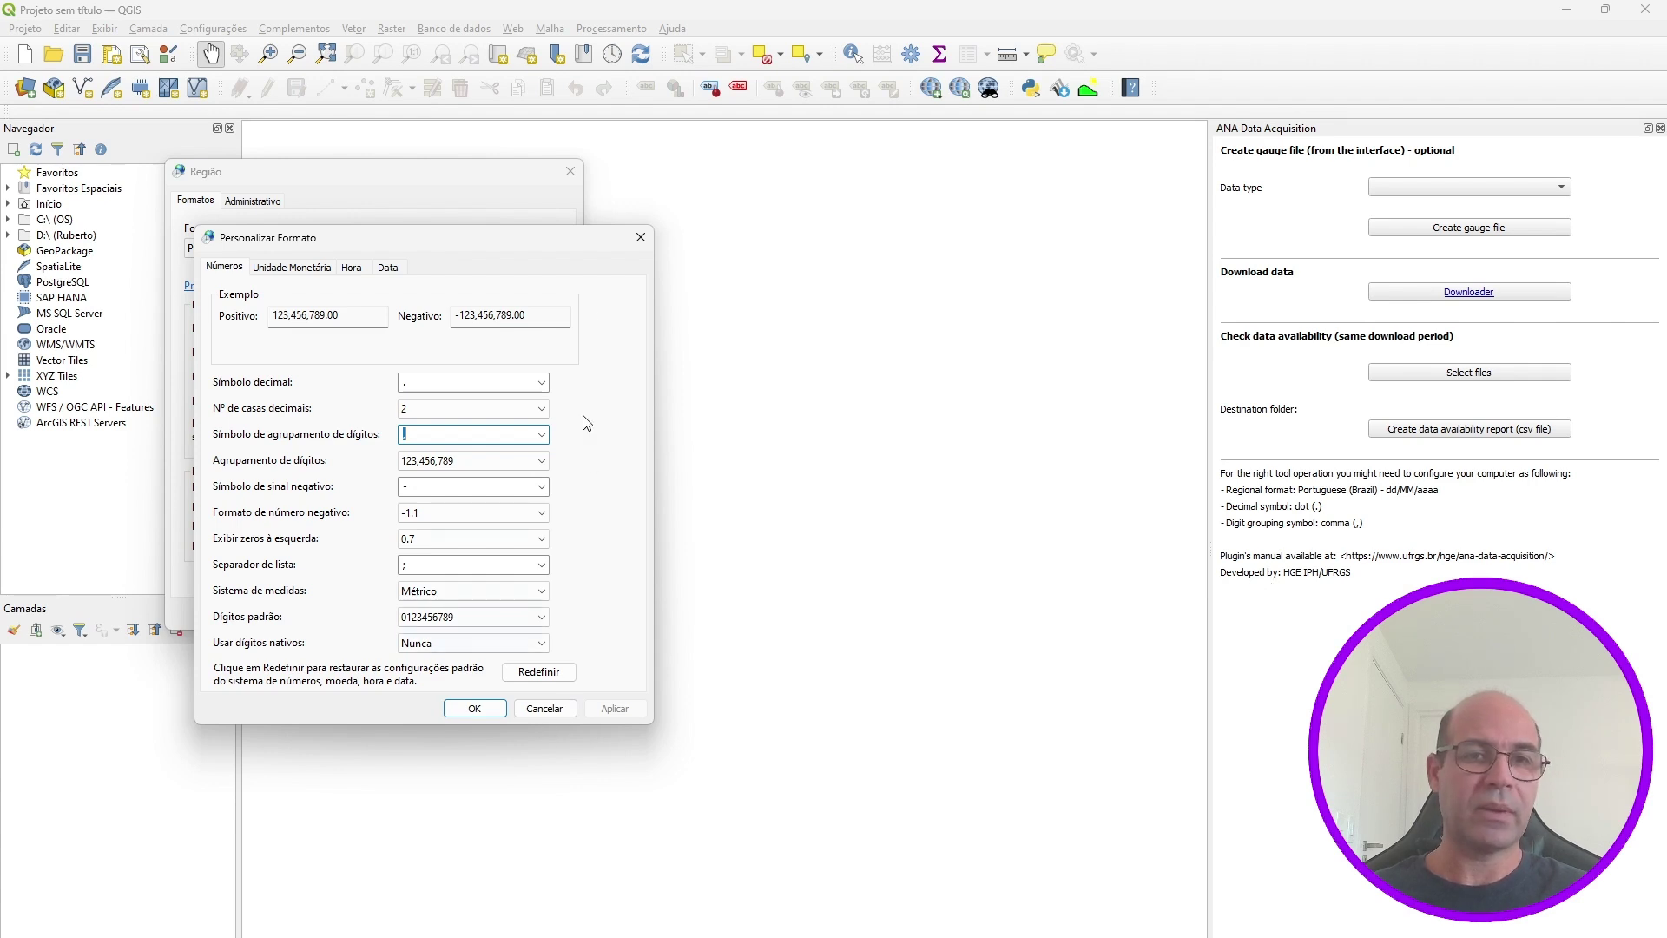
left_click(641, 237)
left_click(570, 172)
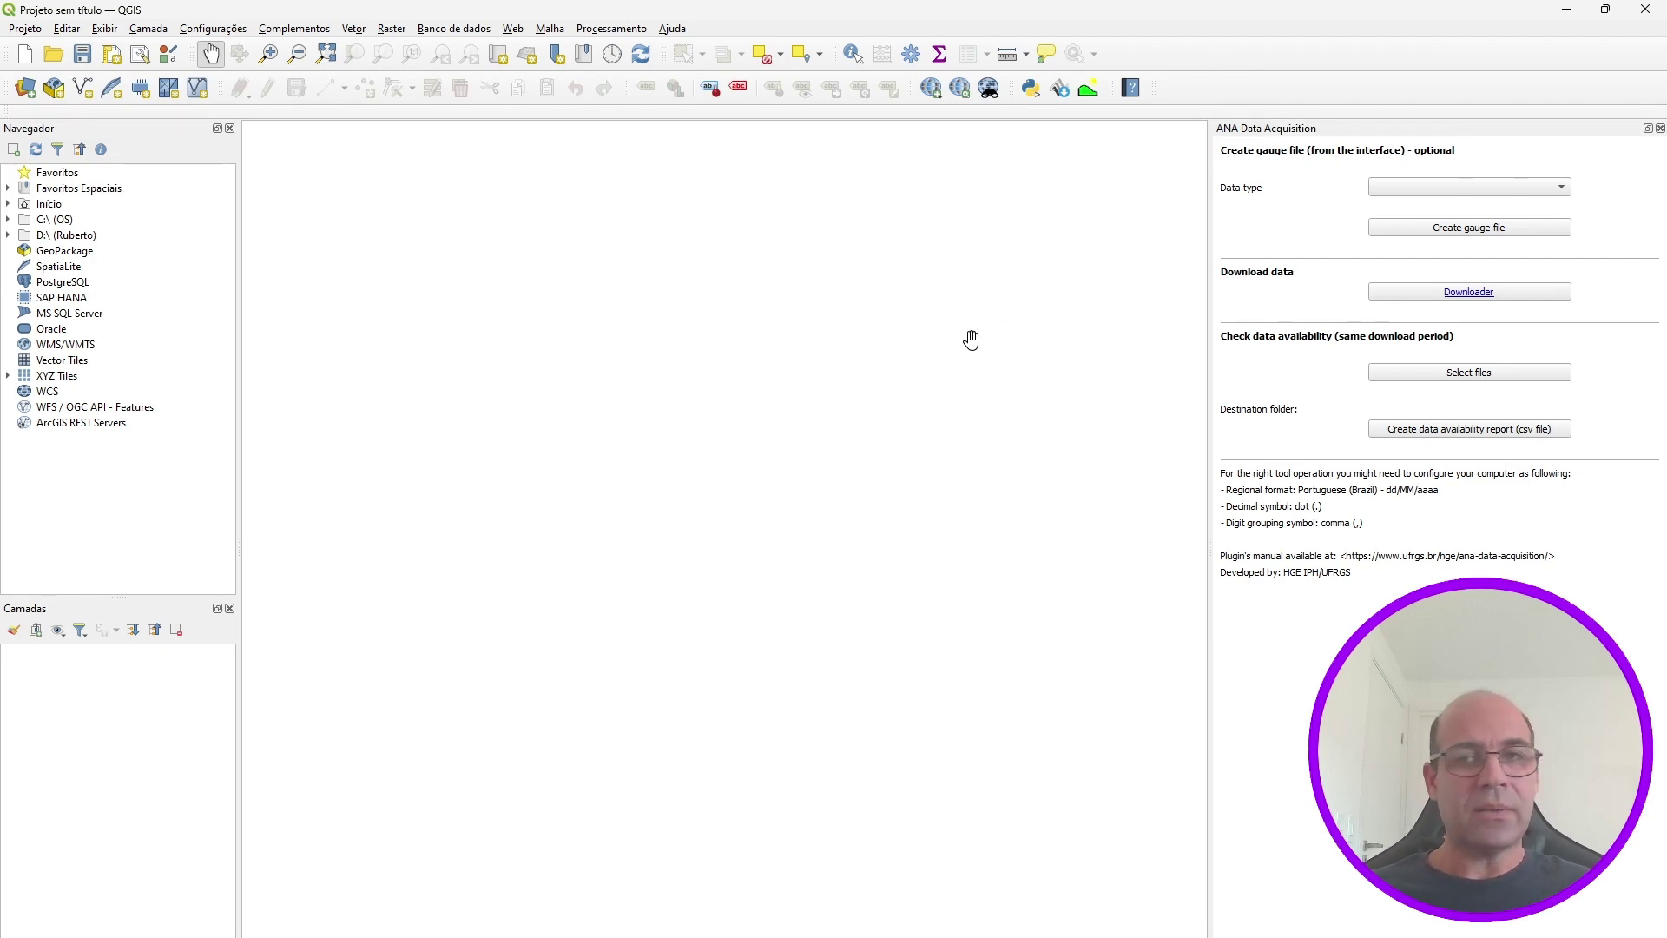
- Load the ANA rain gauge stations by choosing Precipitation as the data type, and show the layer's full extent
left_click(1407, 193)
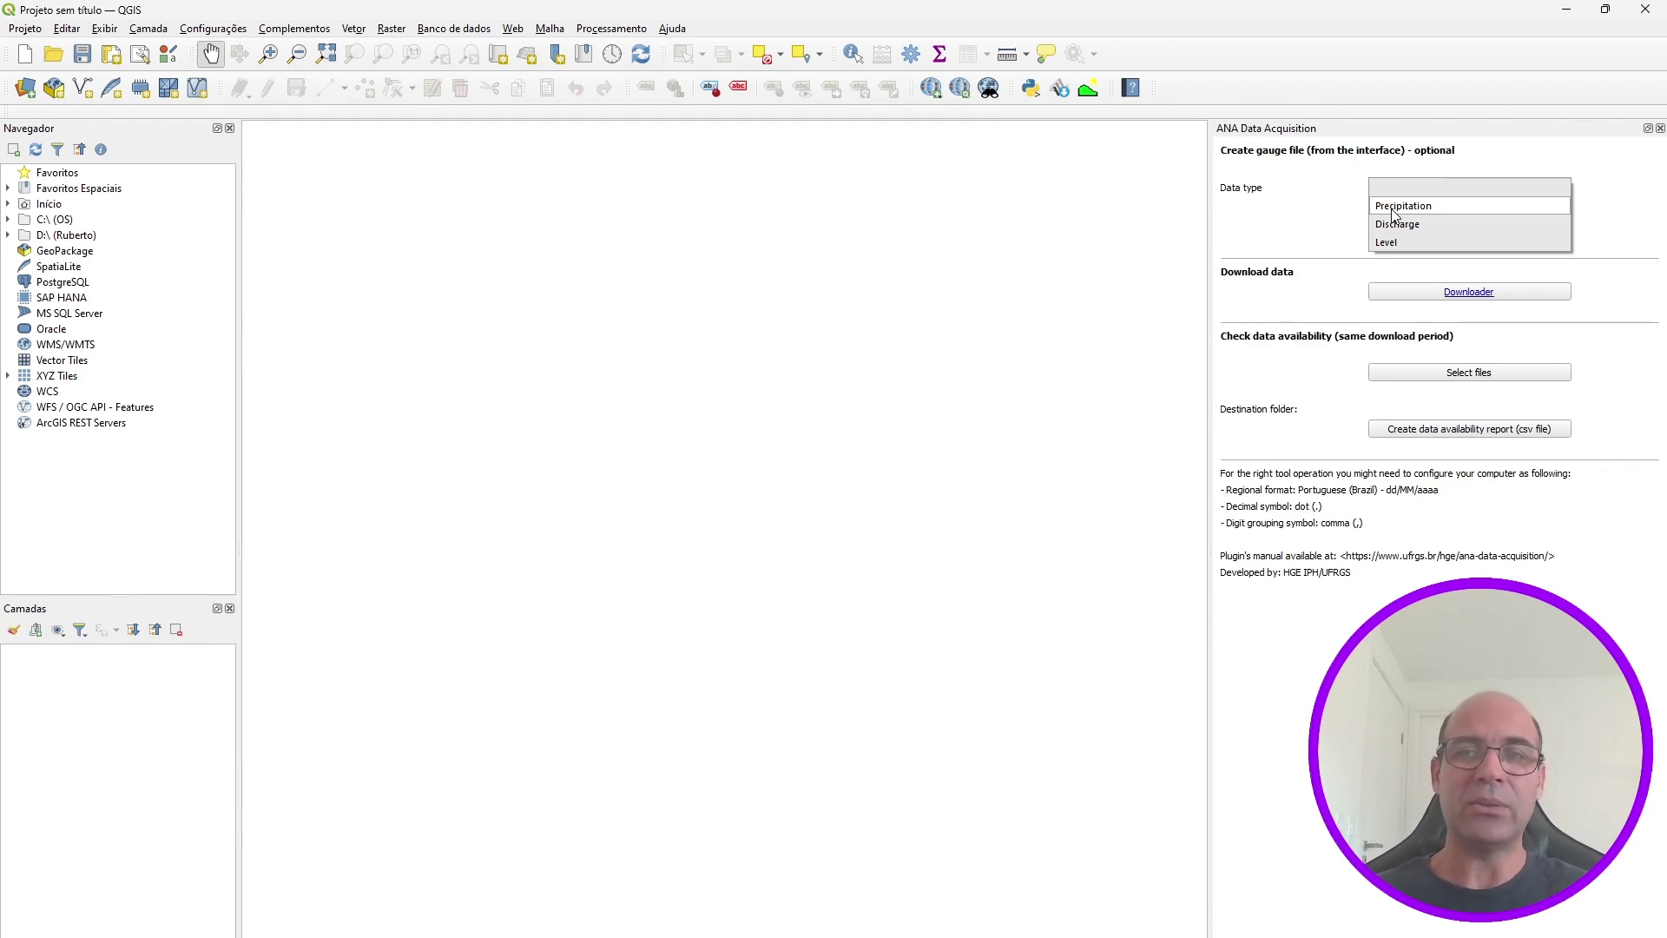
left_click(1393, 208)
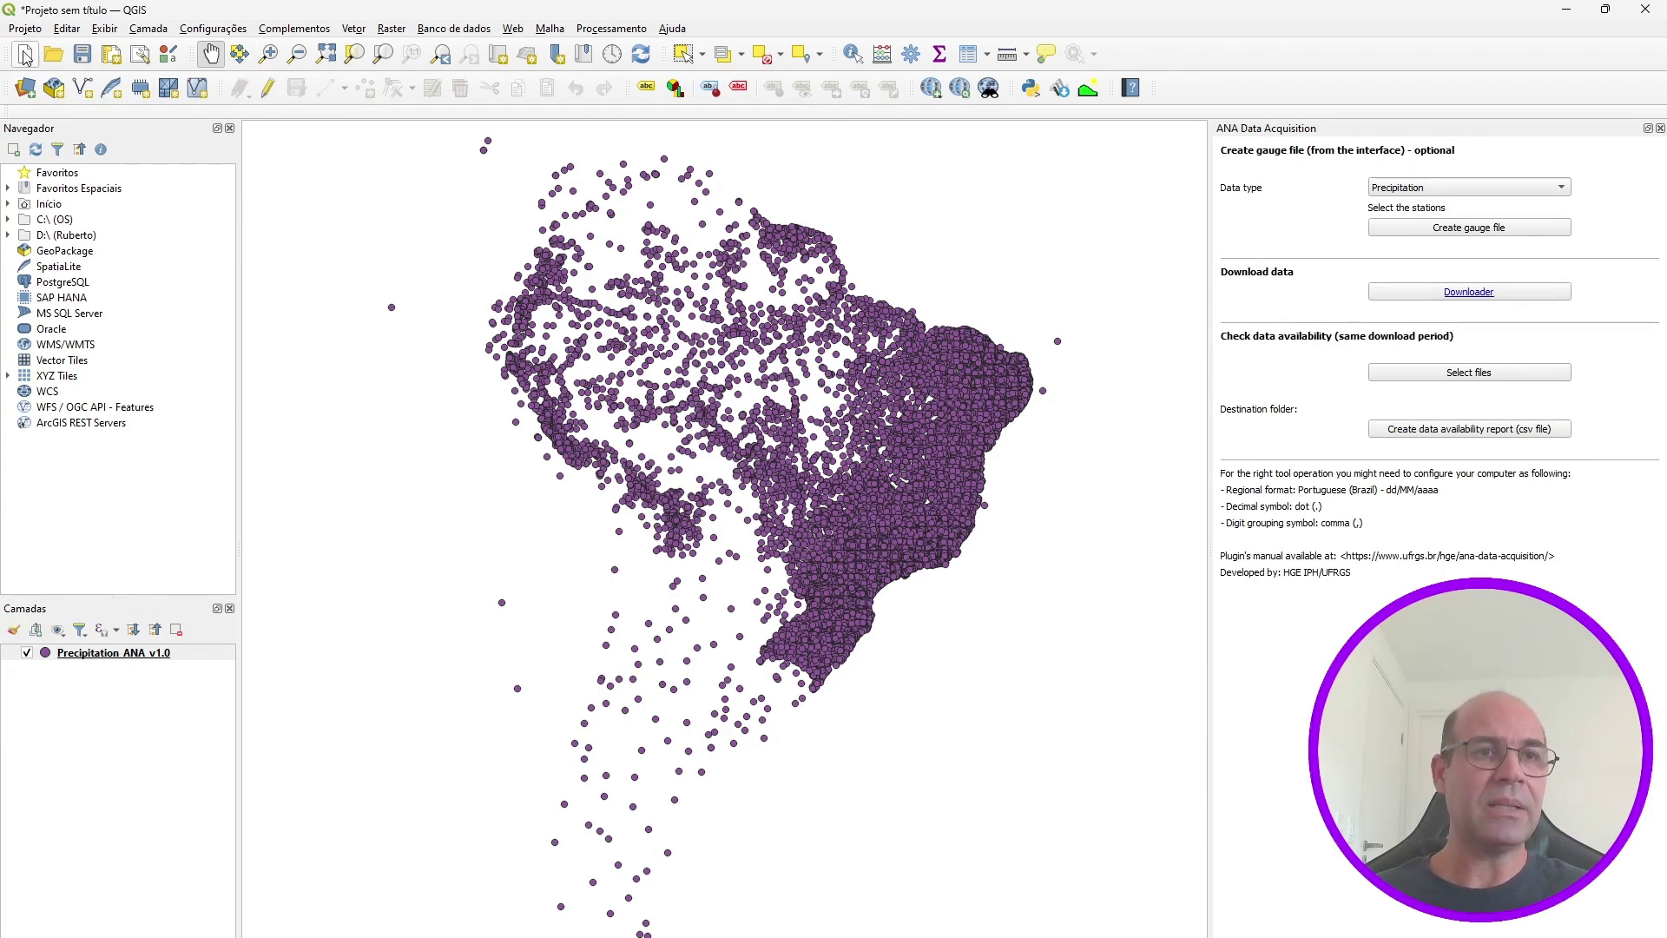
left_click(271, 57)
left_click_drag(878, 341, 1064, 525)
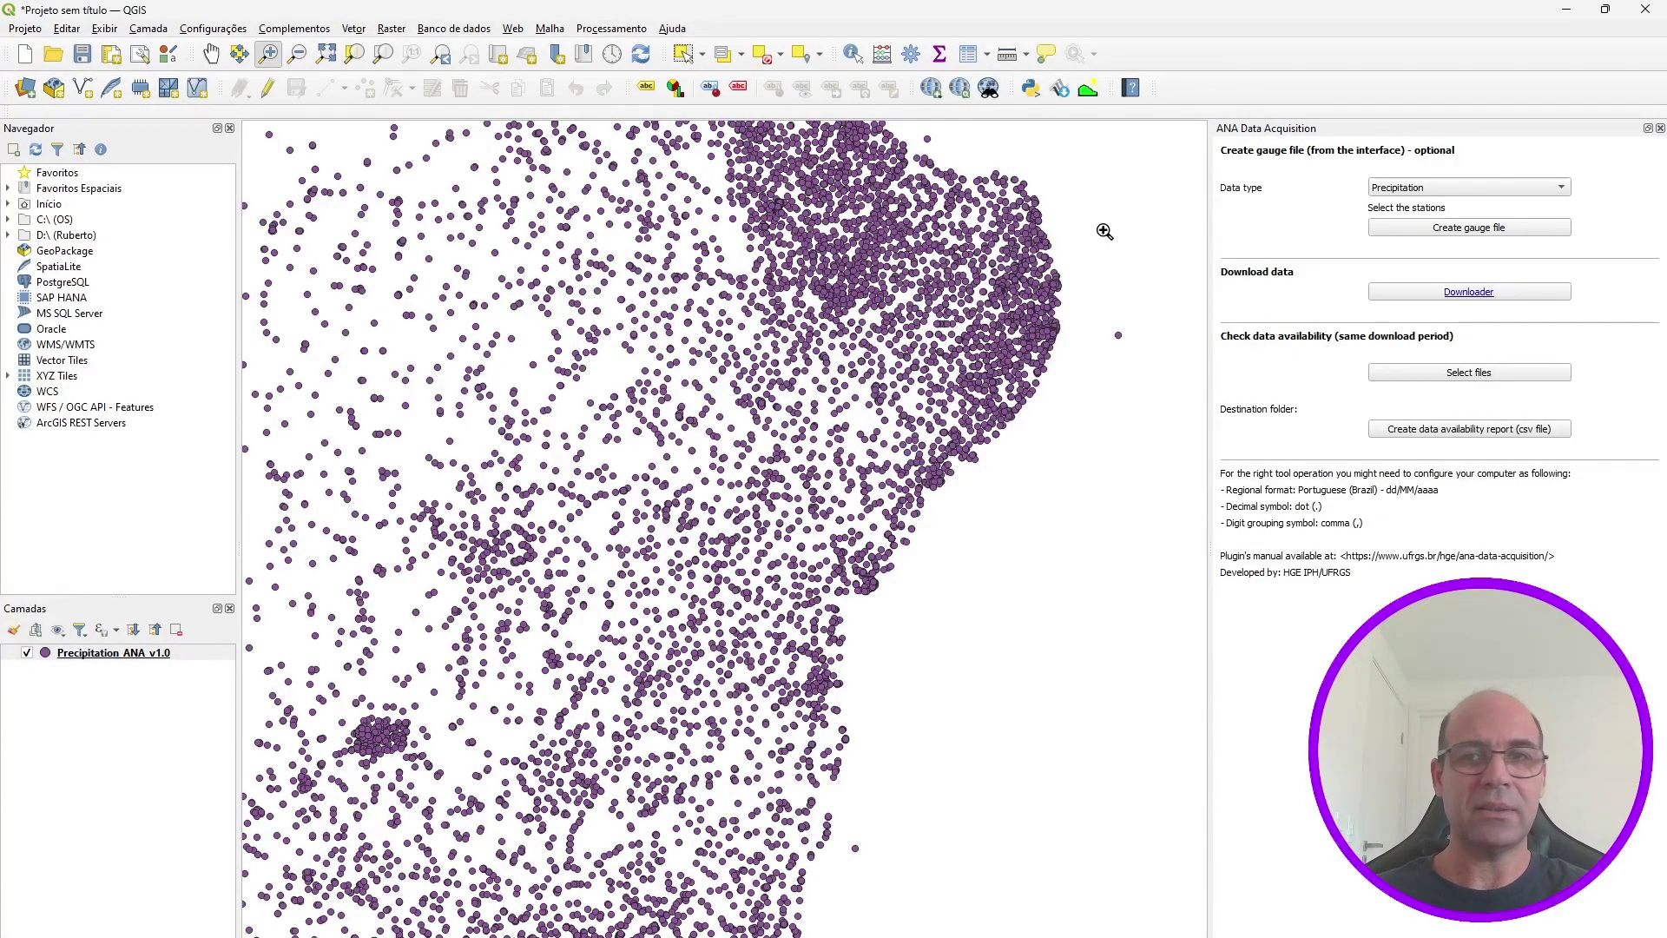
right_click(96, 655)
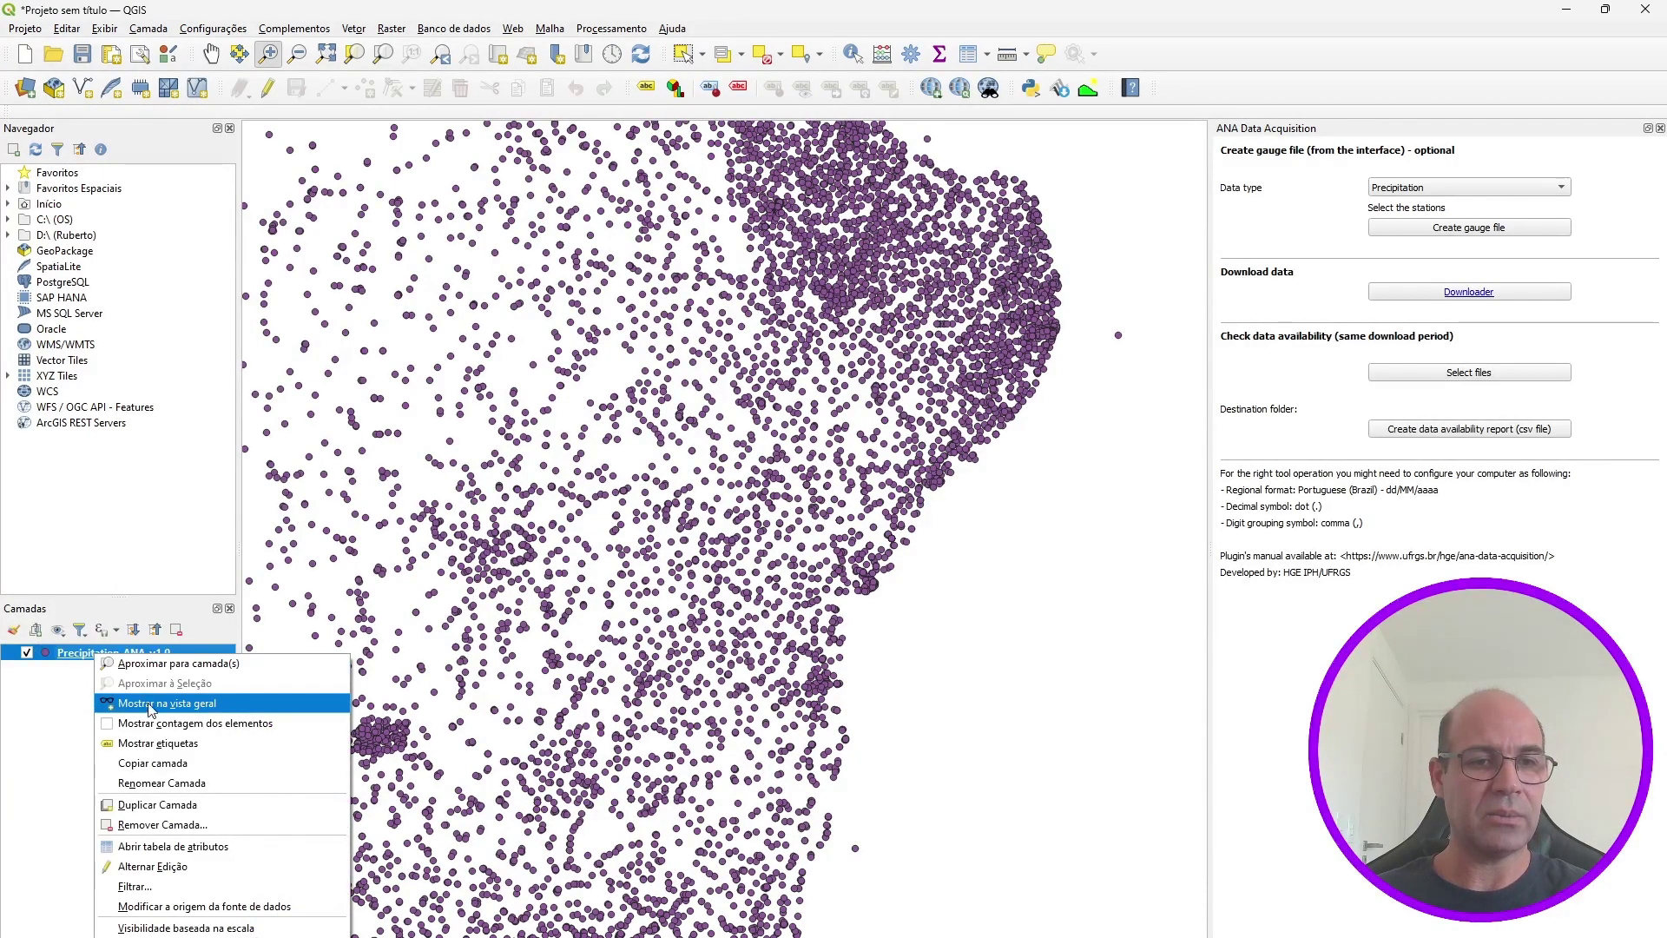
left_click(165, 663)
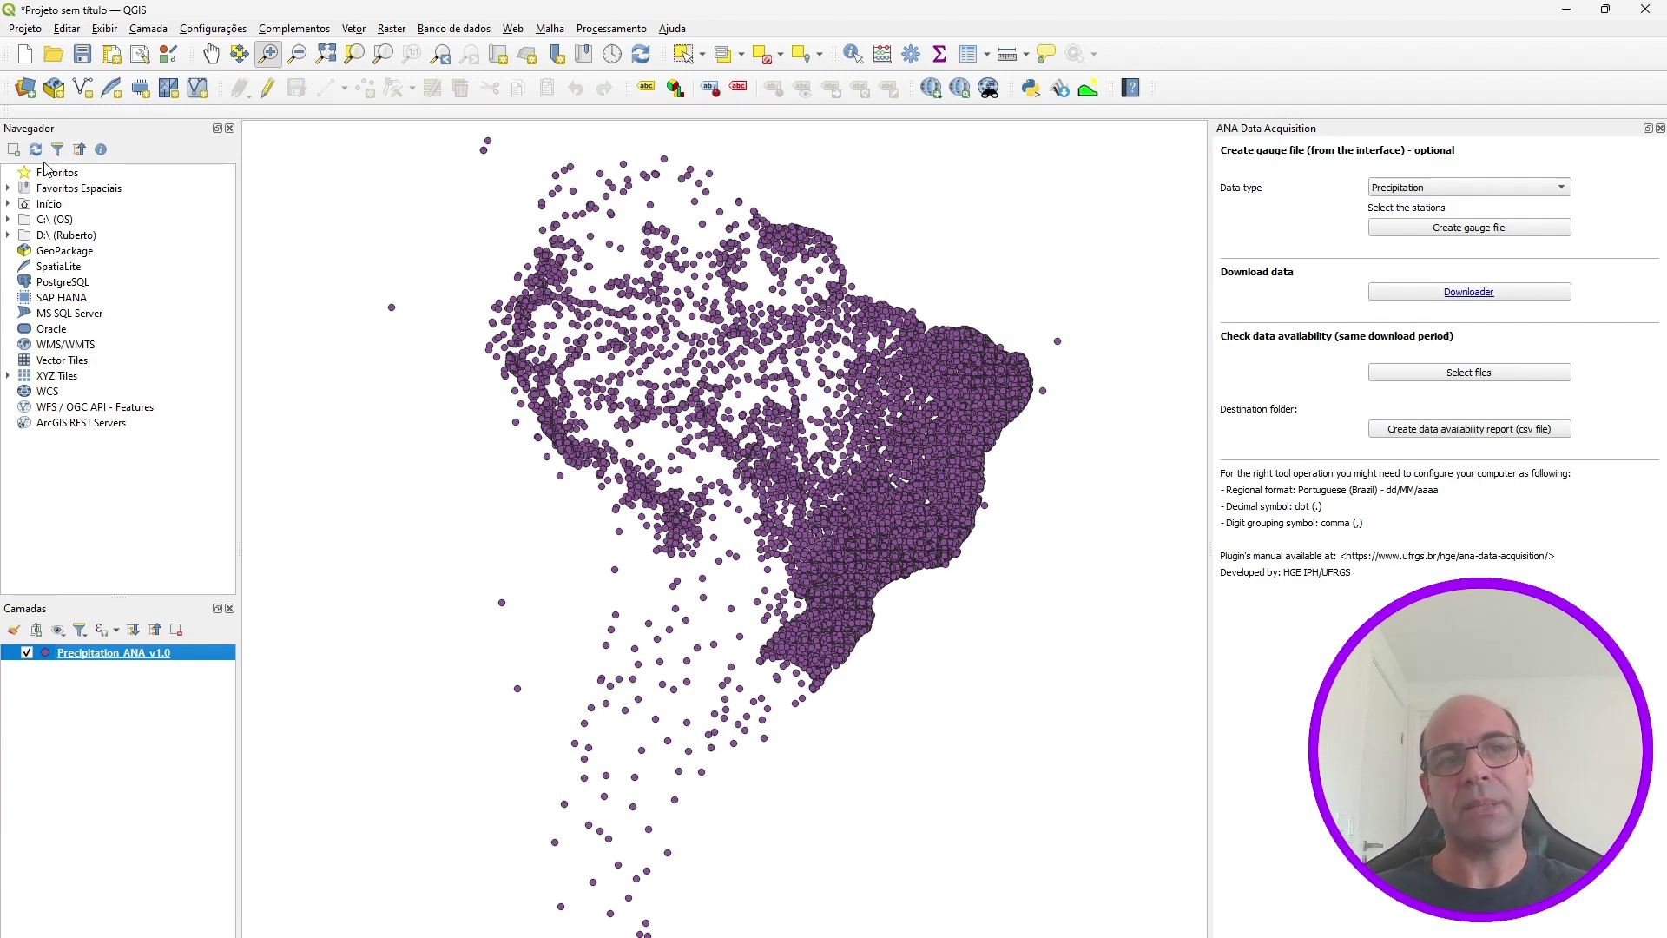
- Add the MundauBasin.shp shapefile from the BaciaMundau Shapefile folder as a vector layer
left_click(26, 88)
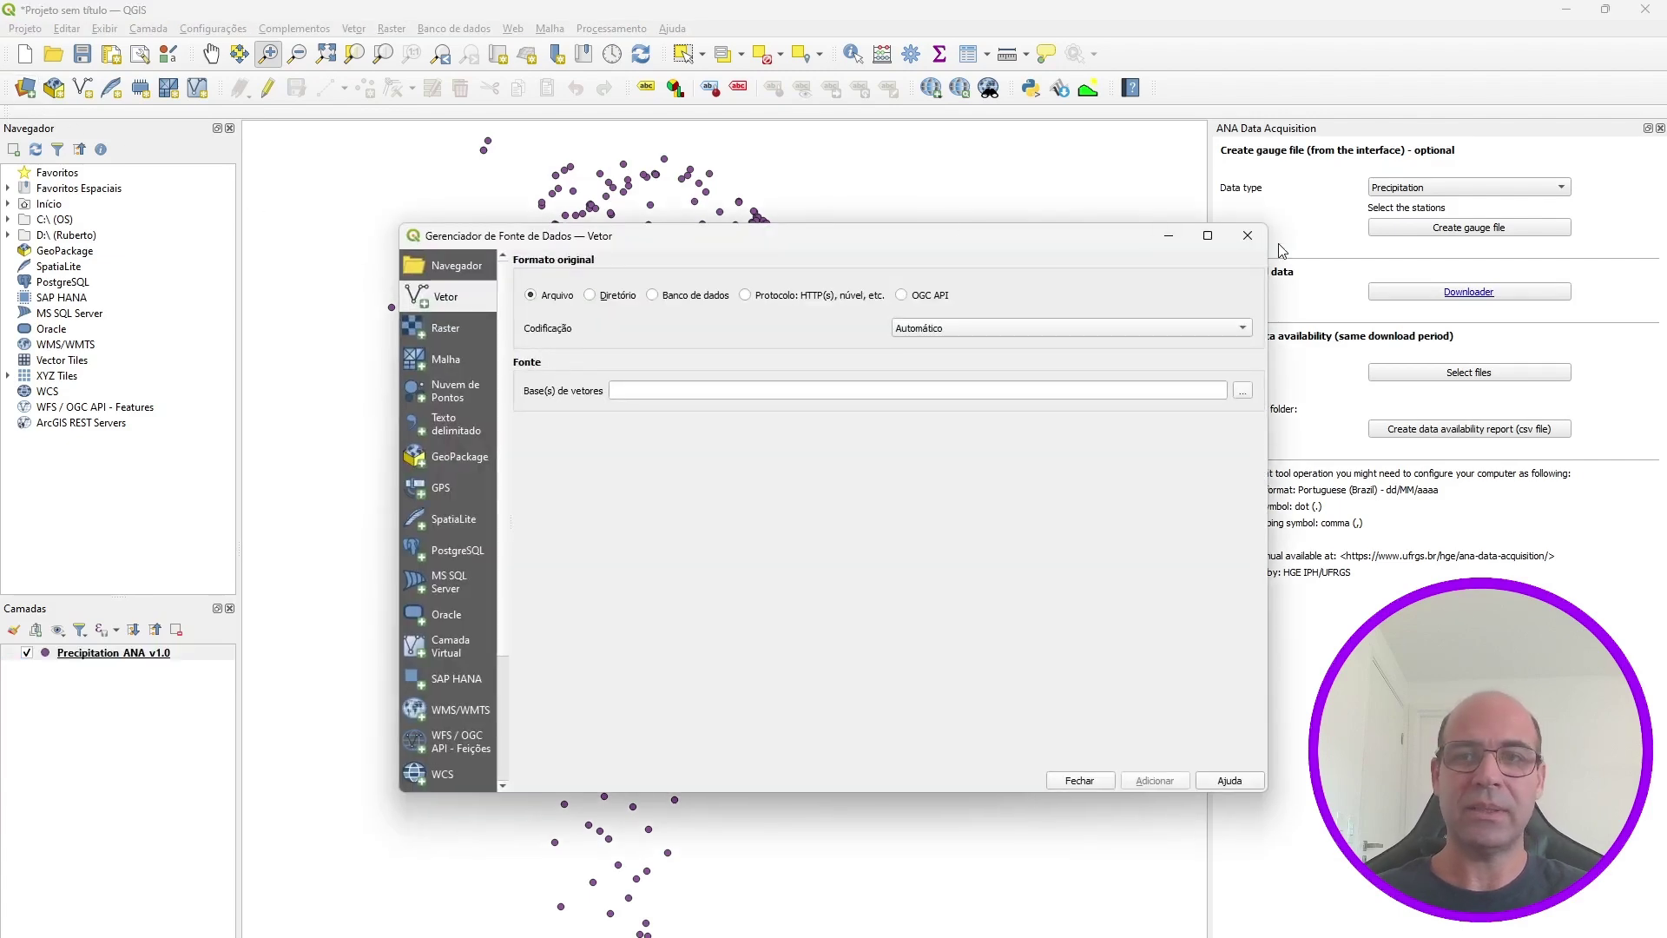
left_click(1248, 235)
left_click(21, 85)
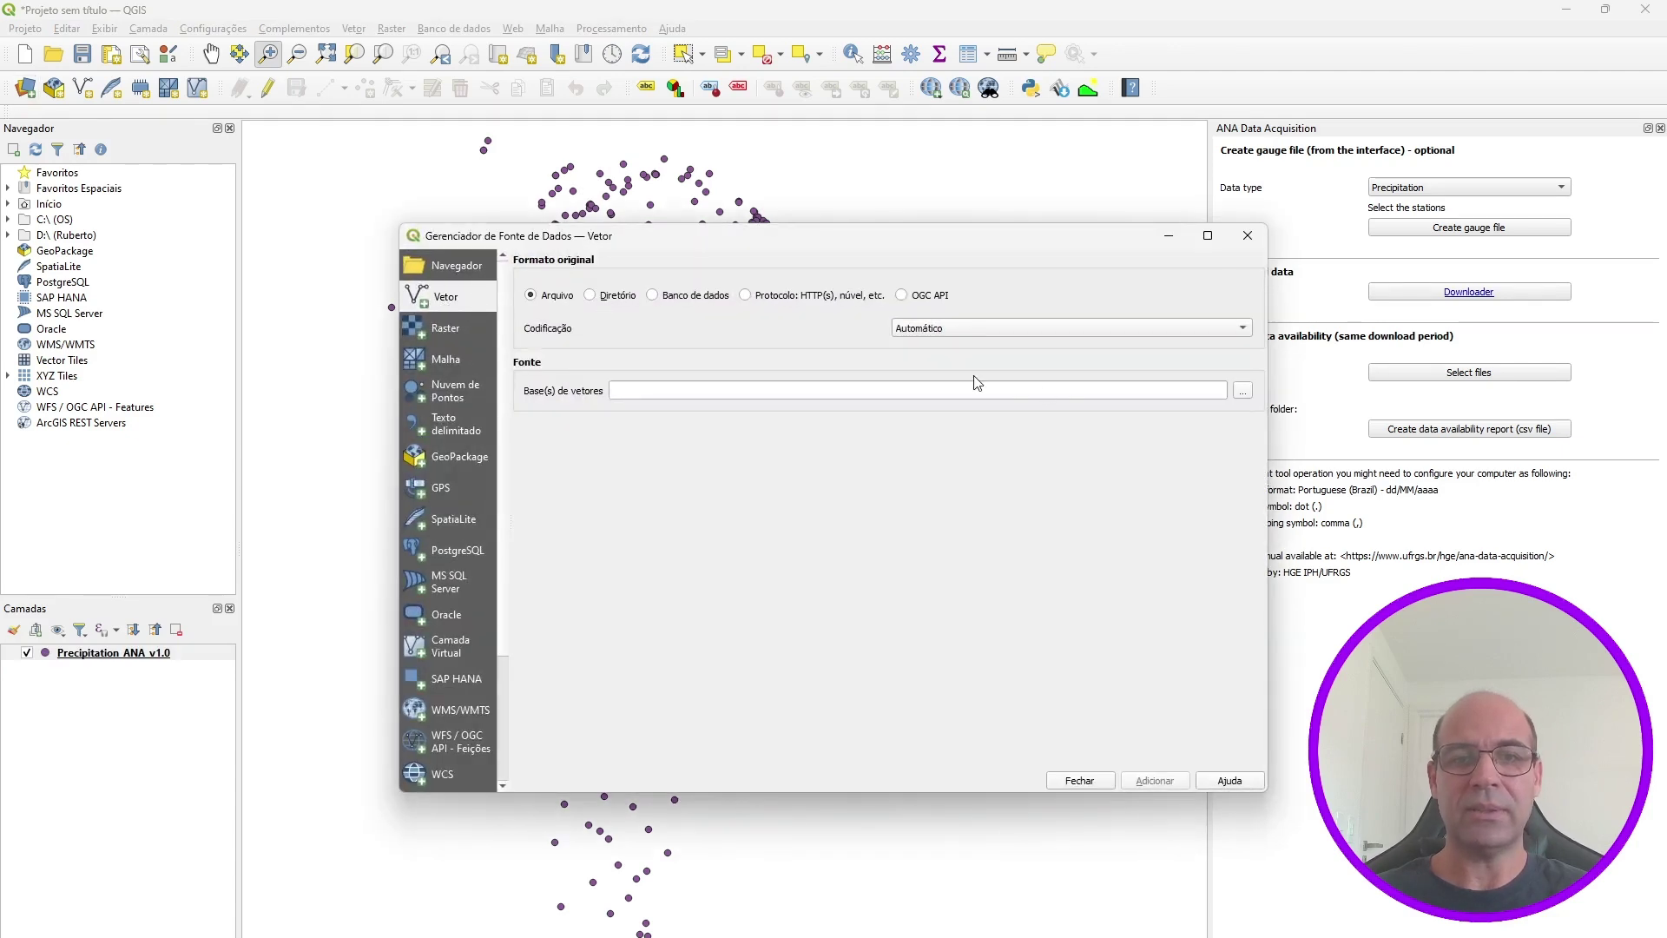
left_click(1242, 392)
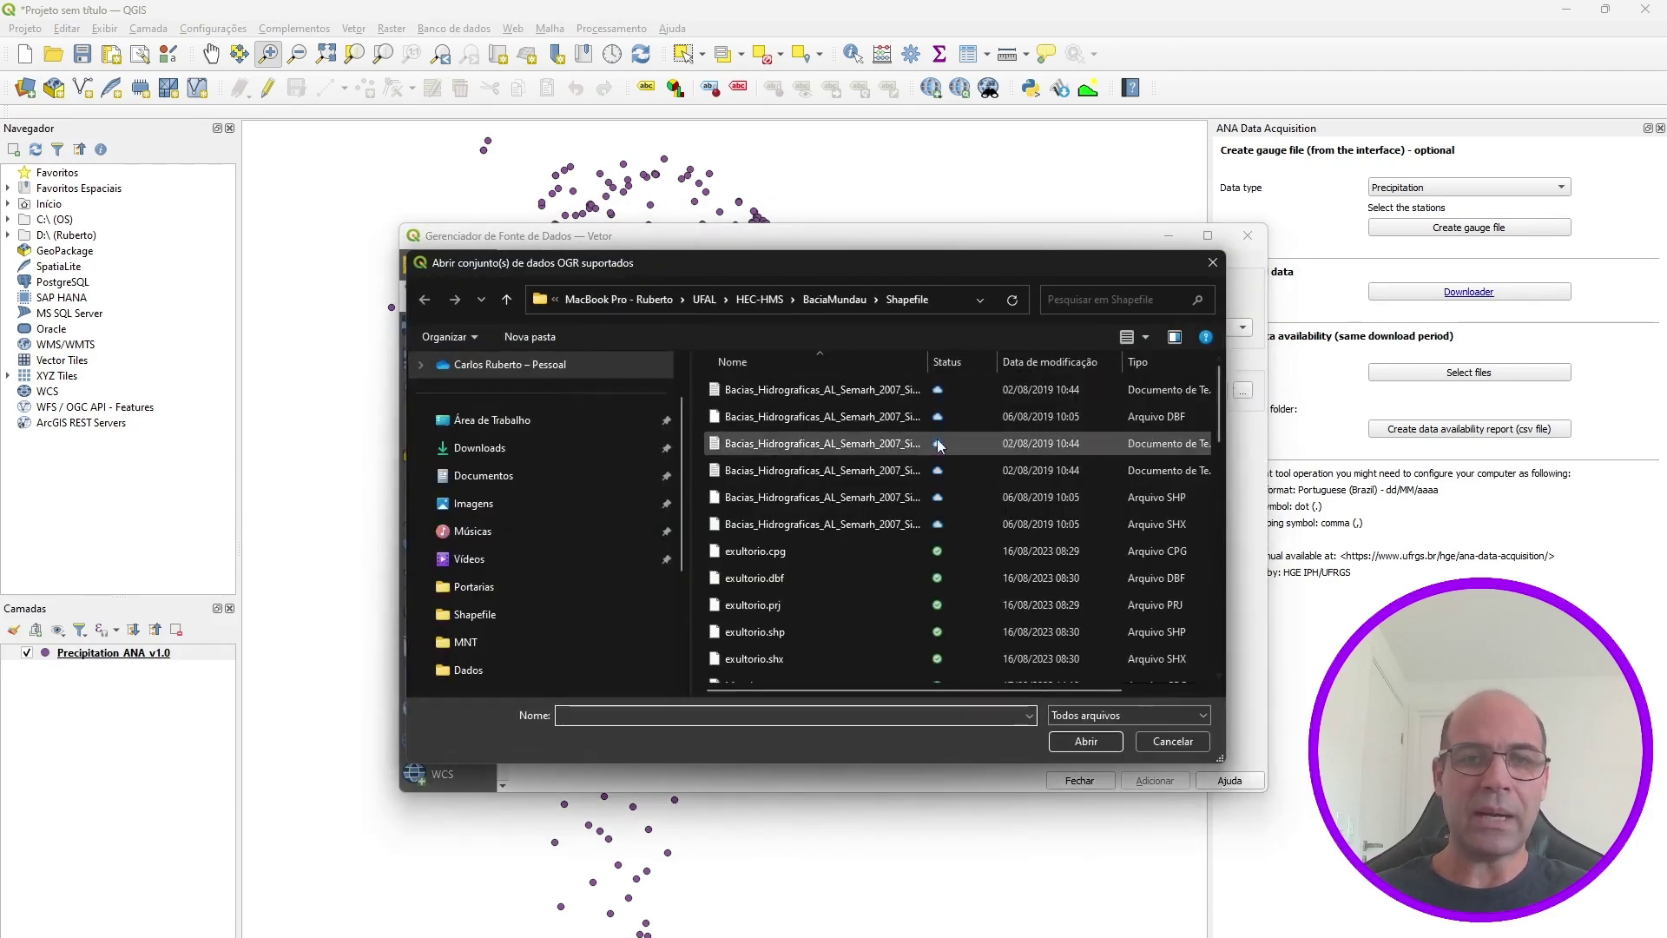
scroll(840, 536, "down", 10)
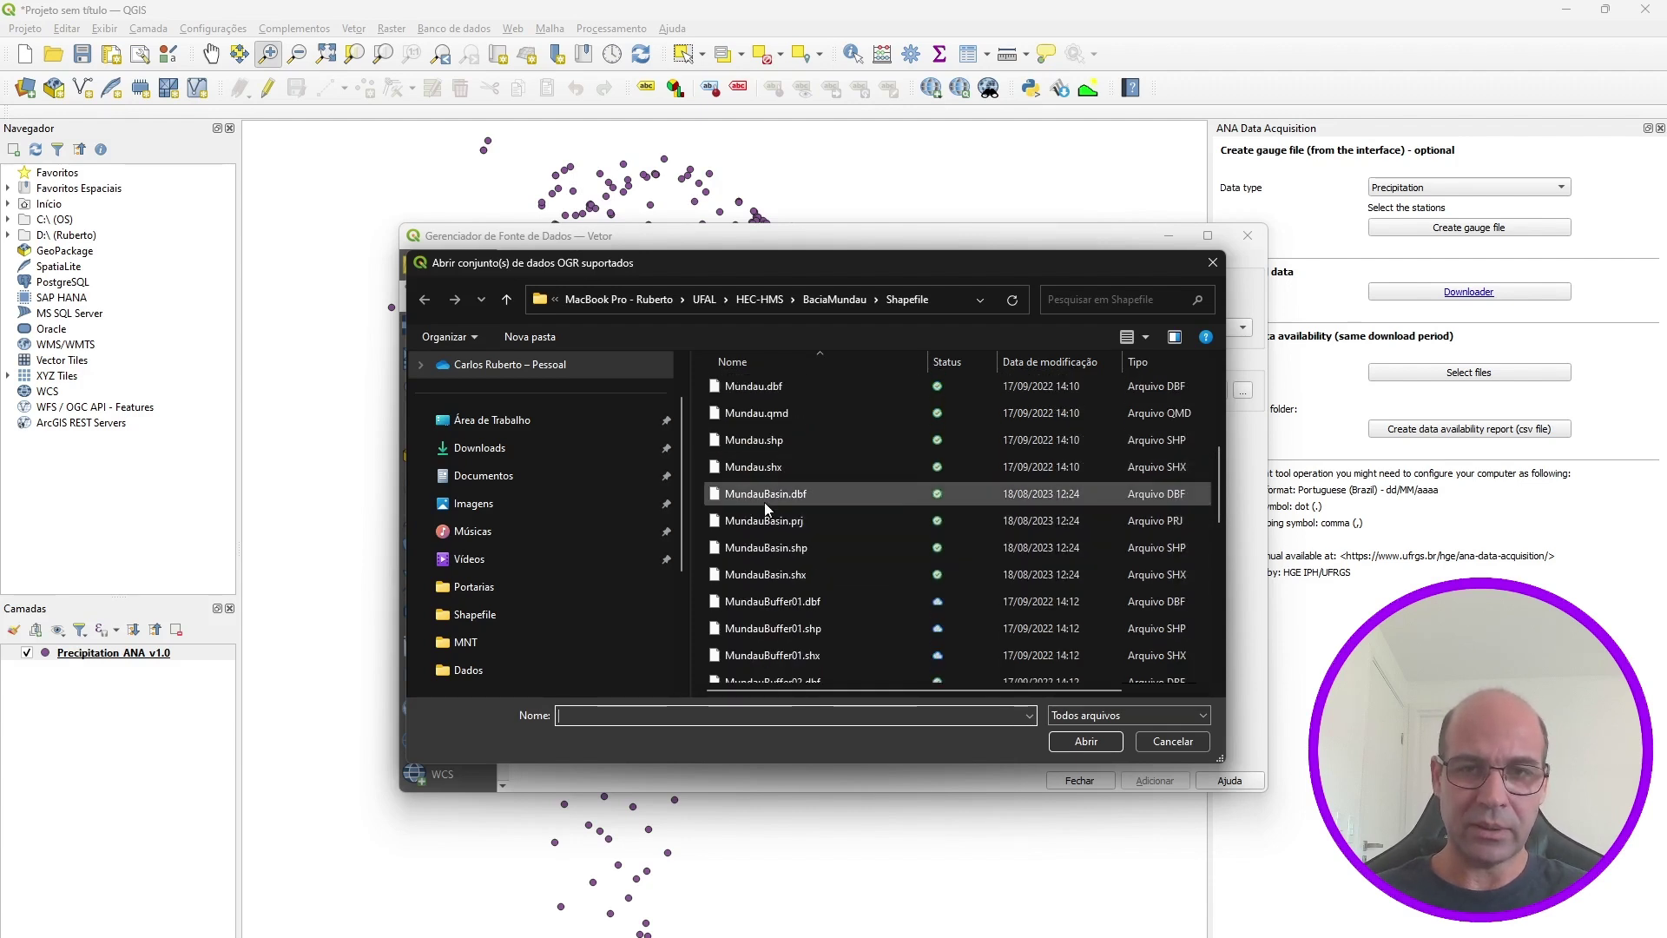
double_click(767, 548)
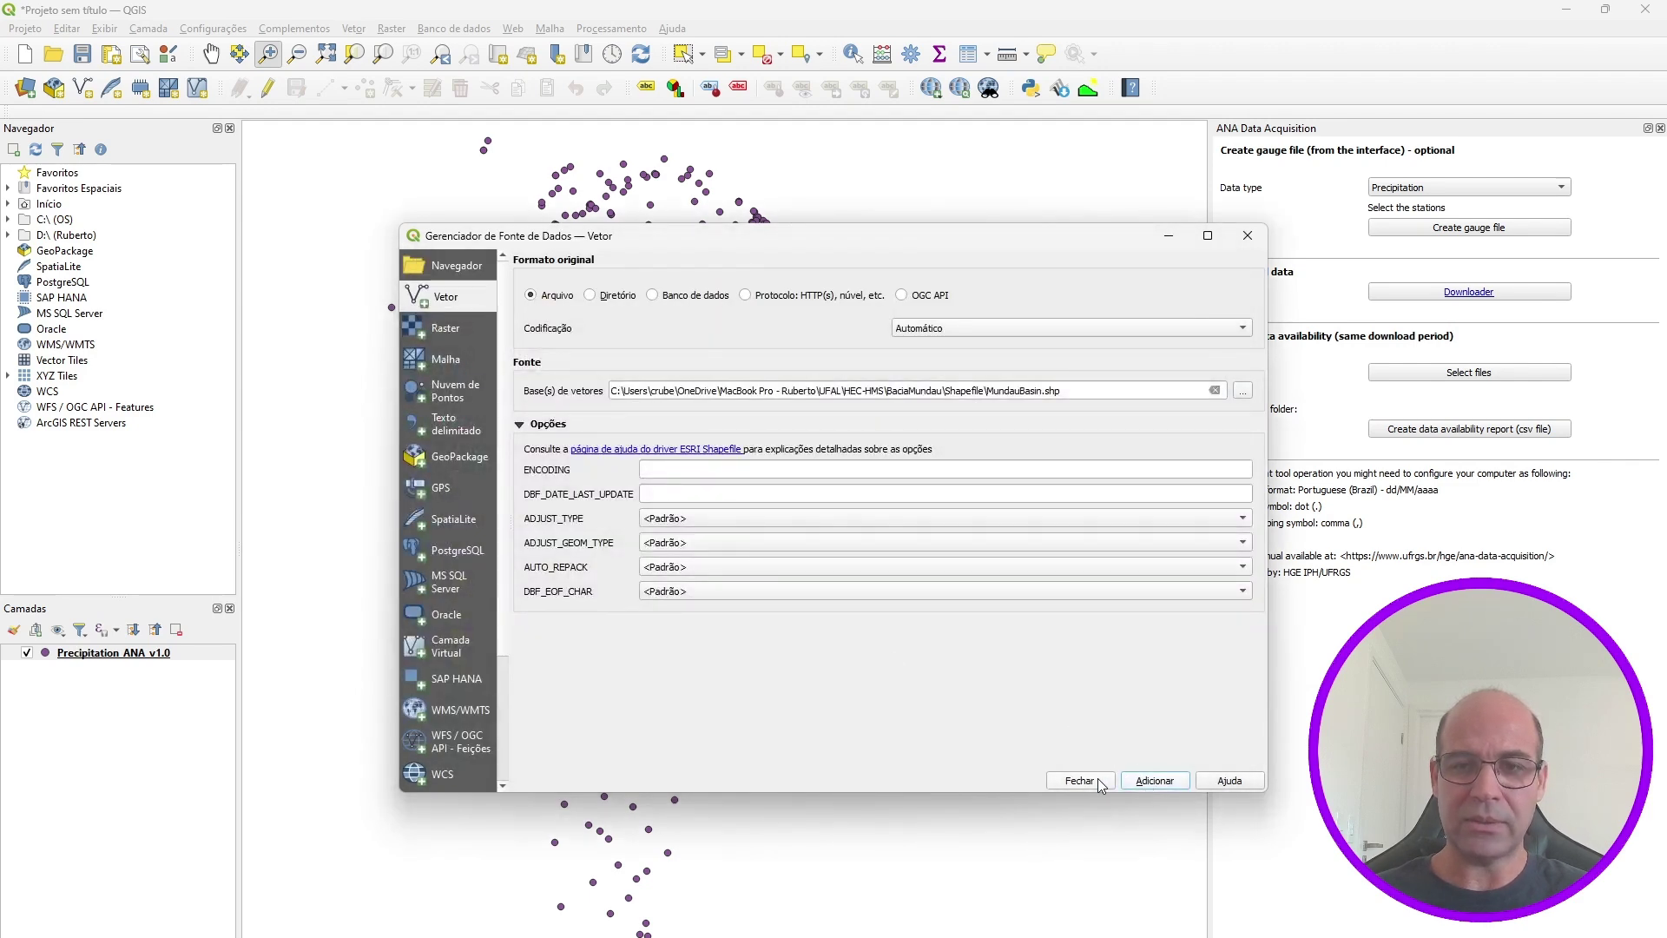
left_click(1092, 781)
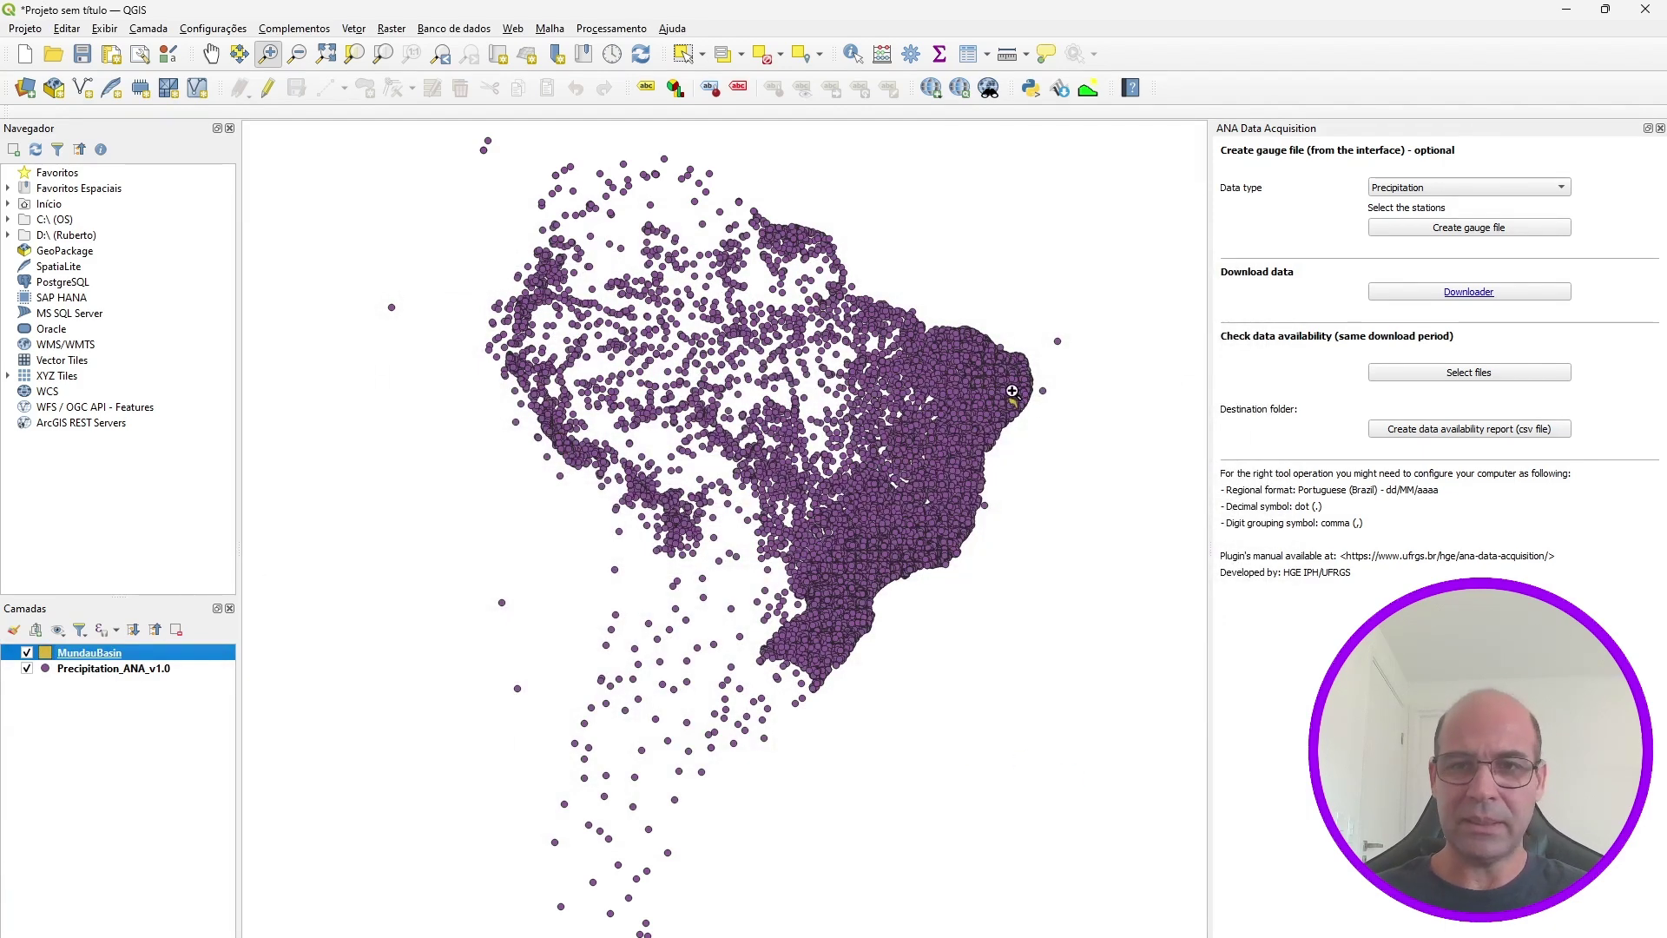
- Place the MundauBasin layer below the Precipitation_ANA_v1.0 layer so the stations draw over the basin
right_click(63, 658)
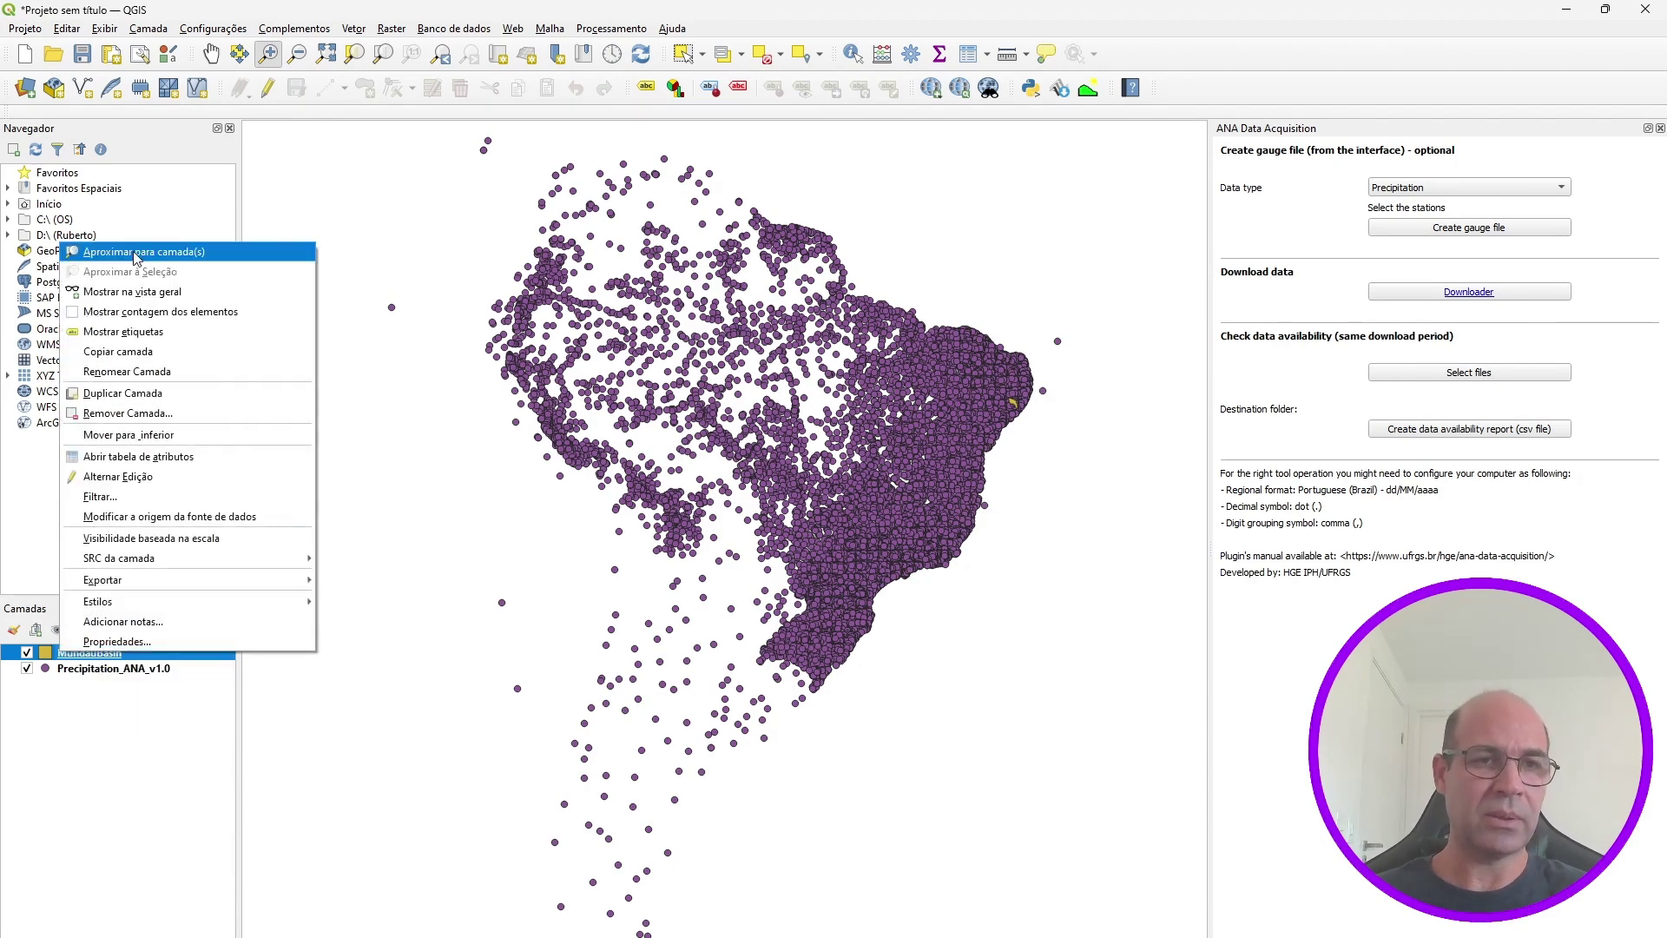
left_click(137, 253)
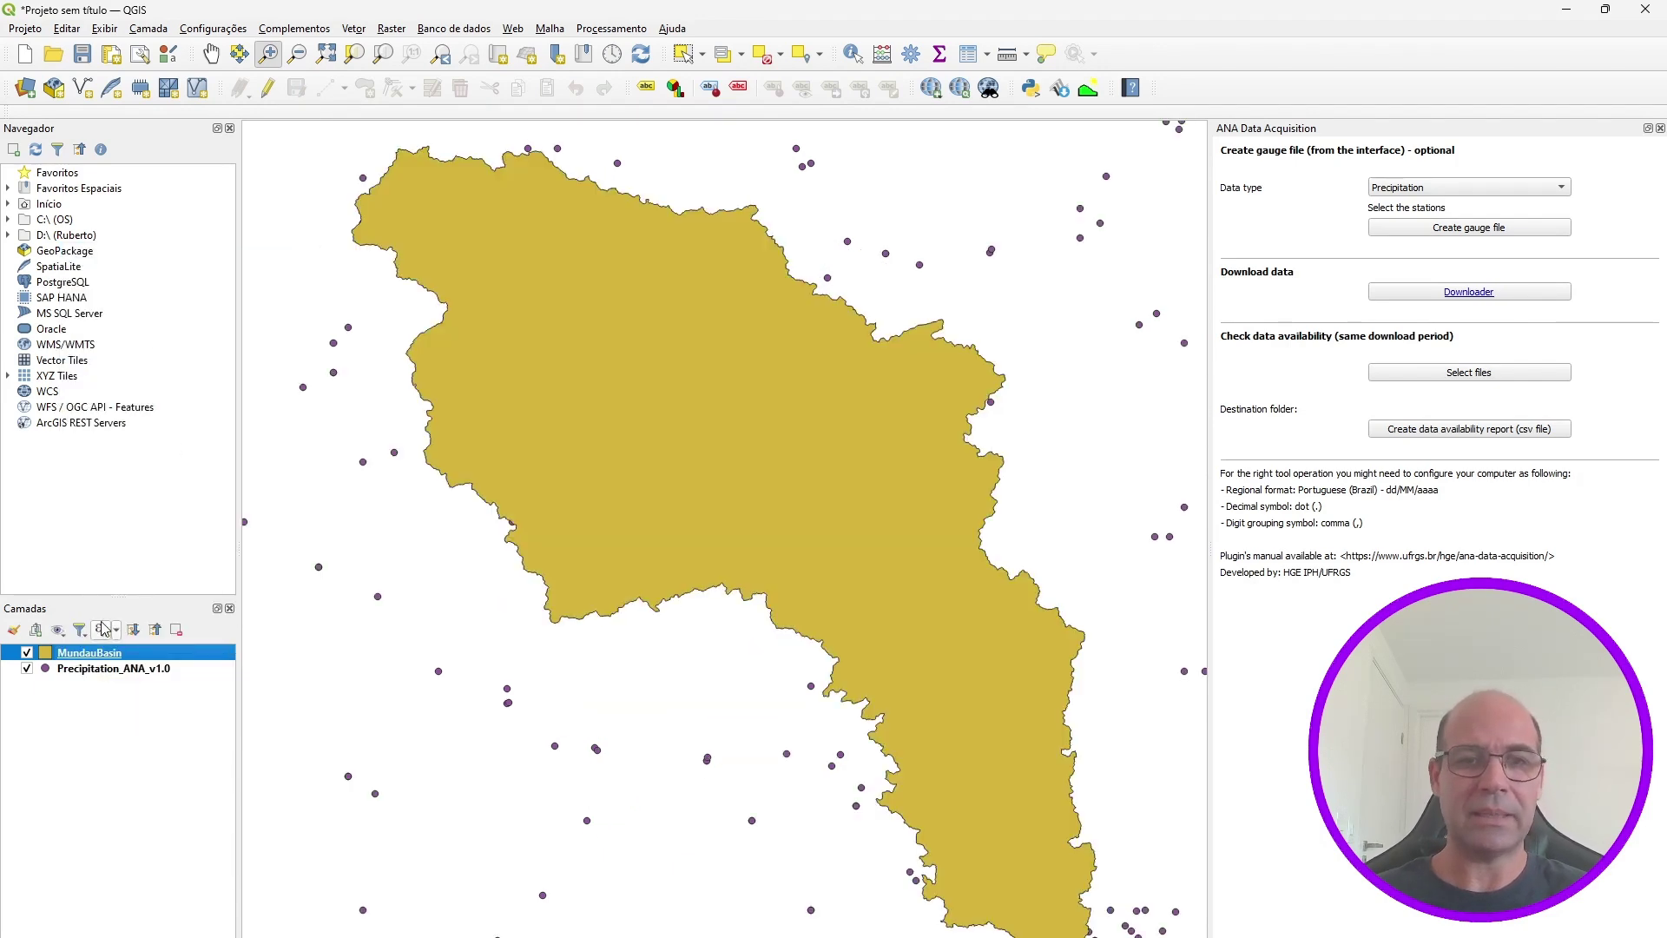
left_click_drag(92, 656, 97, 688)
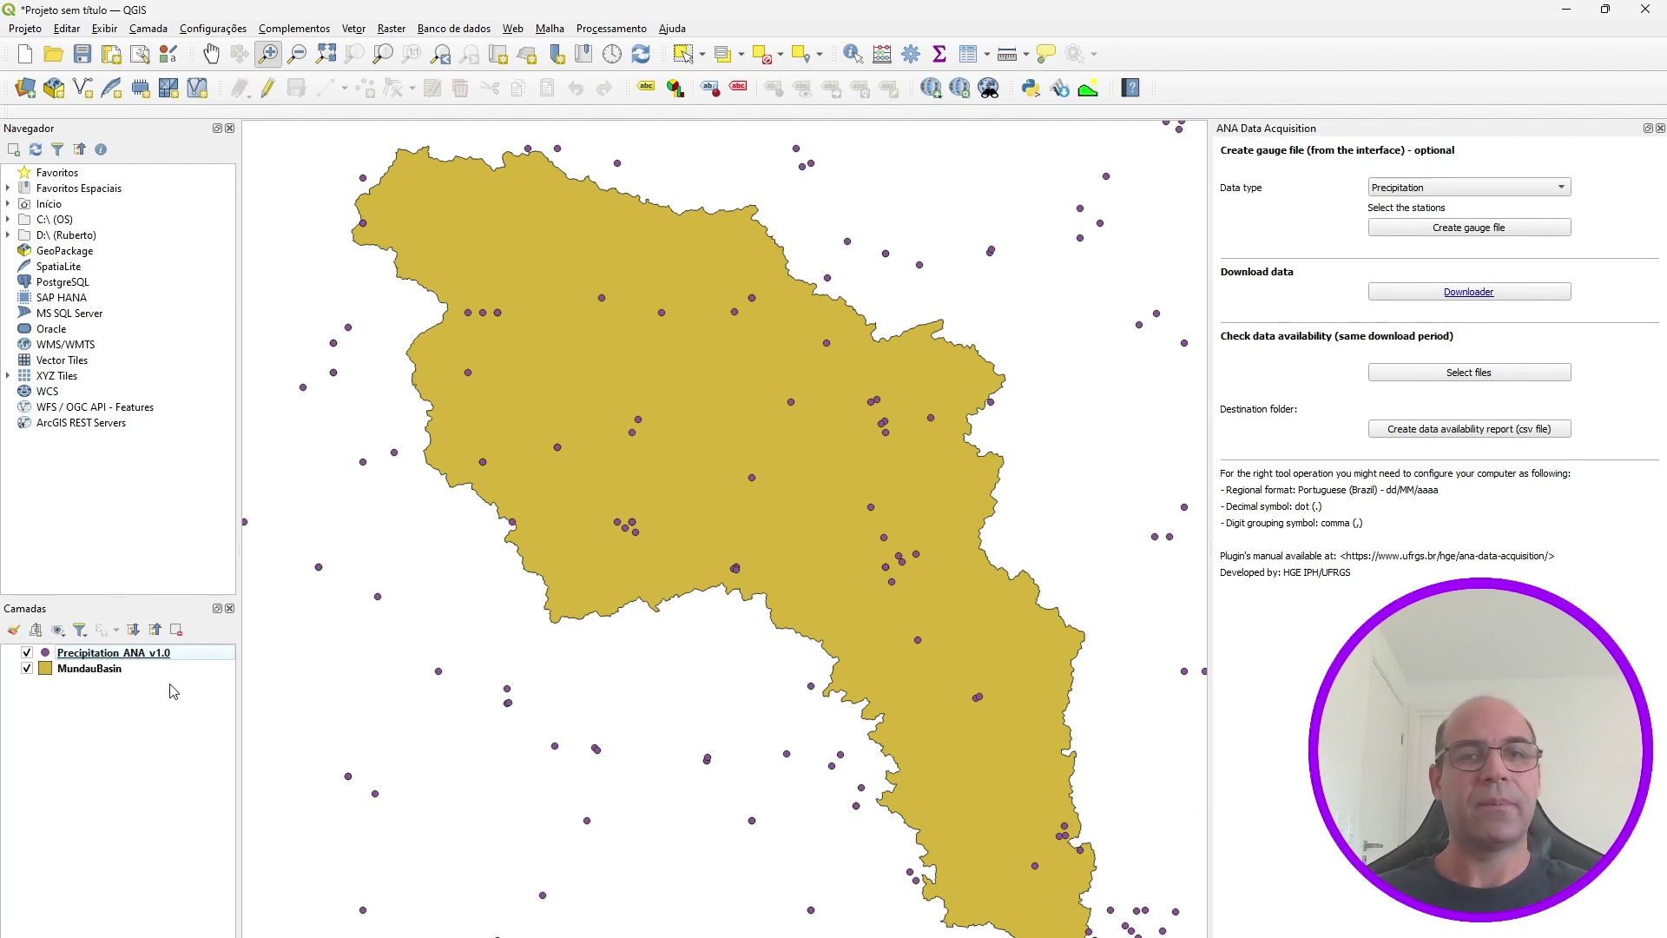
left_click(356, 31)
mouse_move(377, 50)
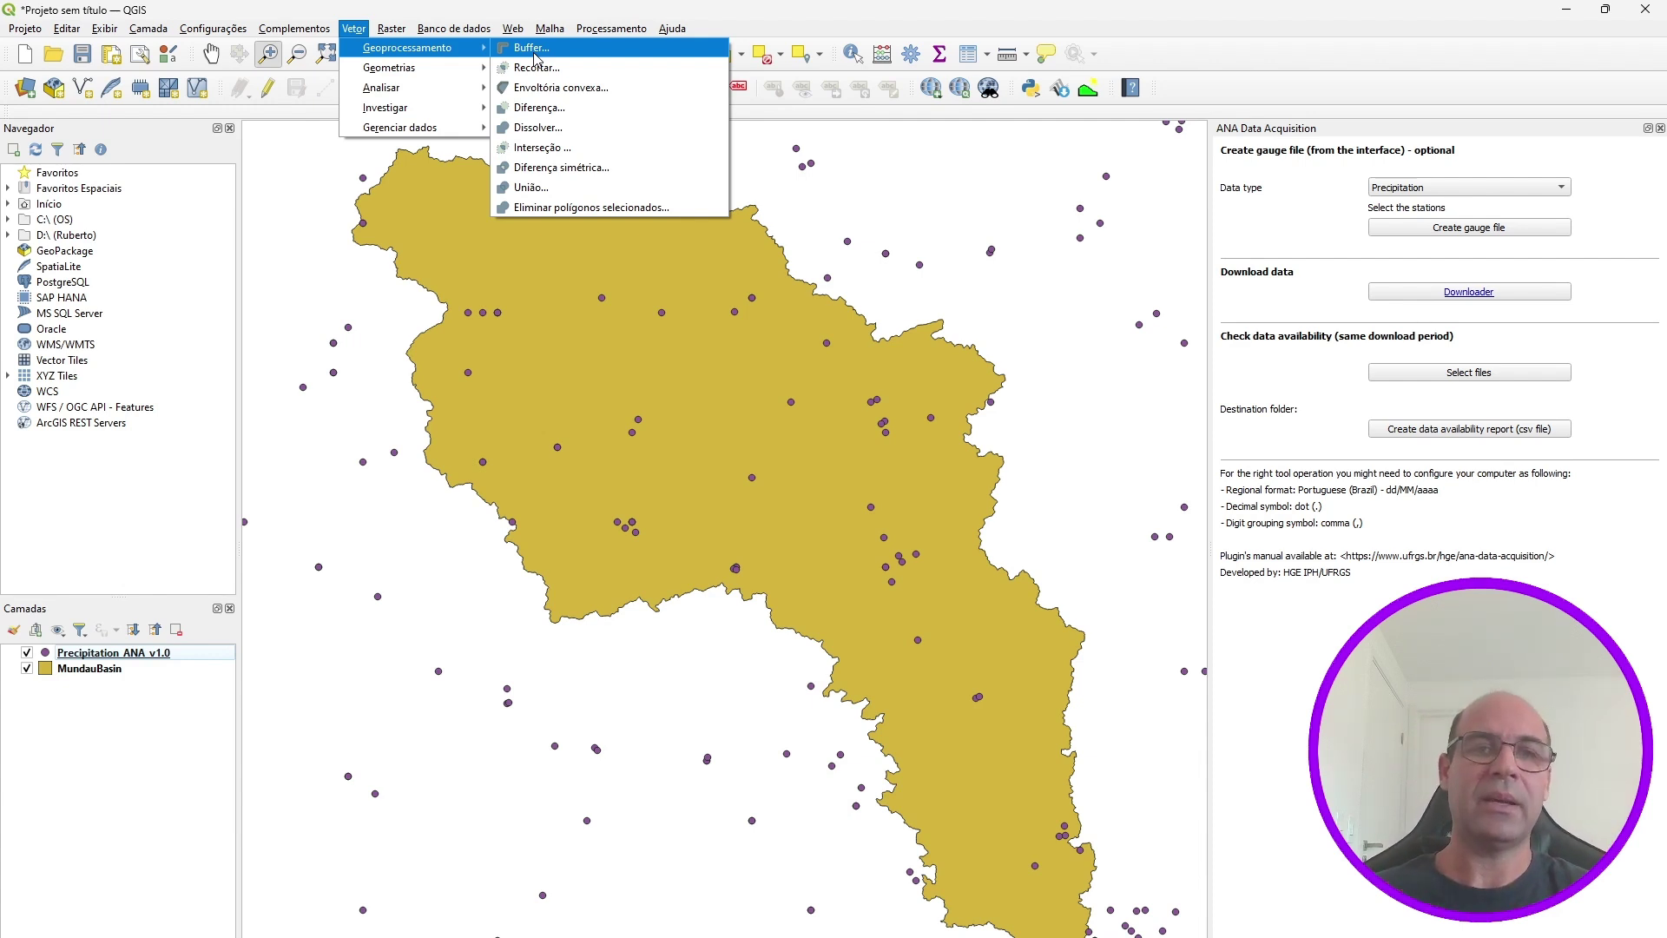
left_click(819, 275)
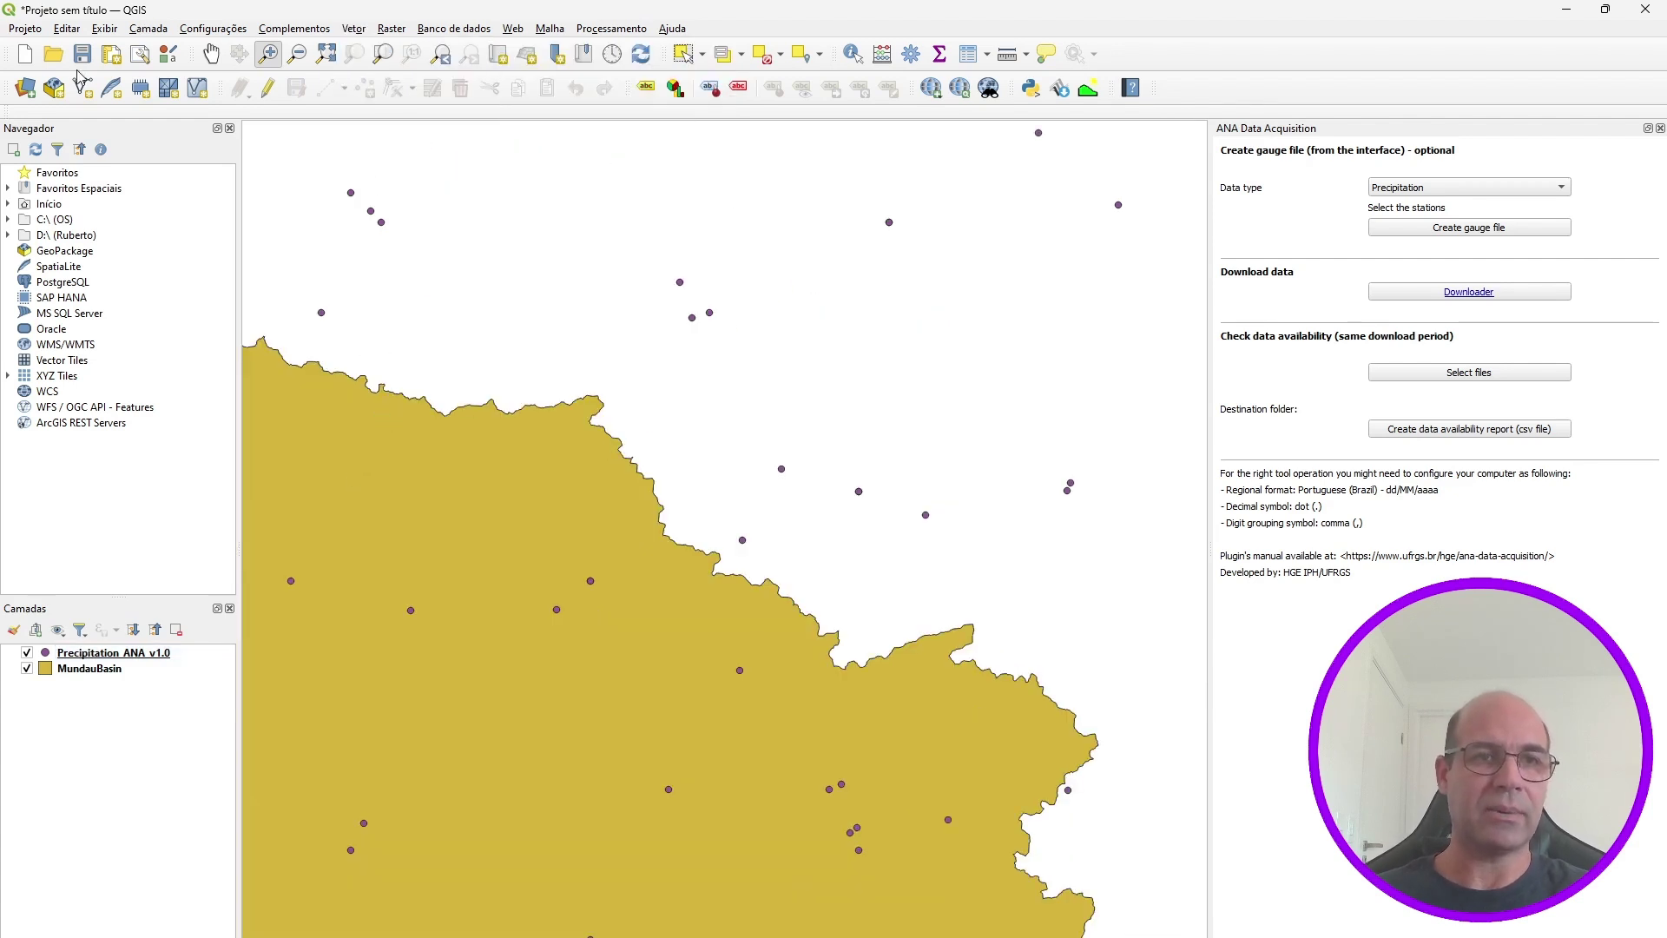
- View the full extent of the Precipitation_ANA_v1.0 stations, and zoom the map back to the MundauBasin layer
left_click(109, 657)
right_click(107, 657)
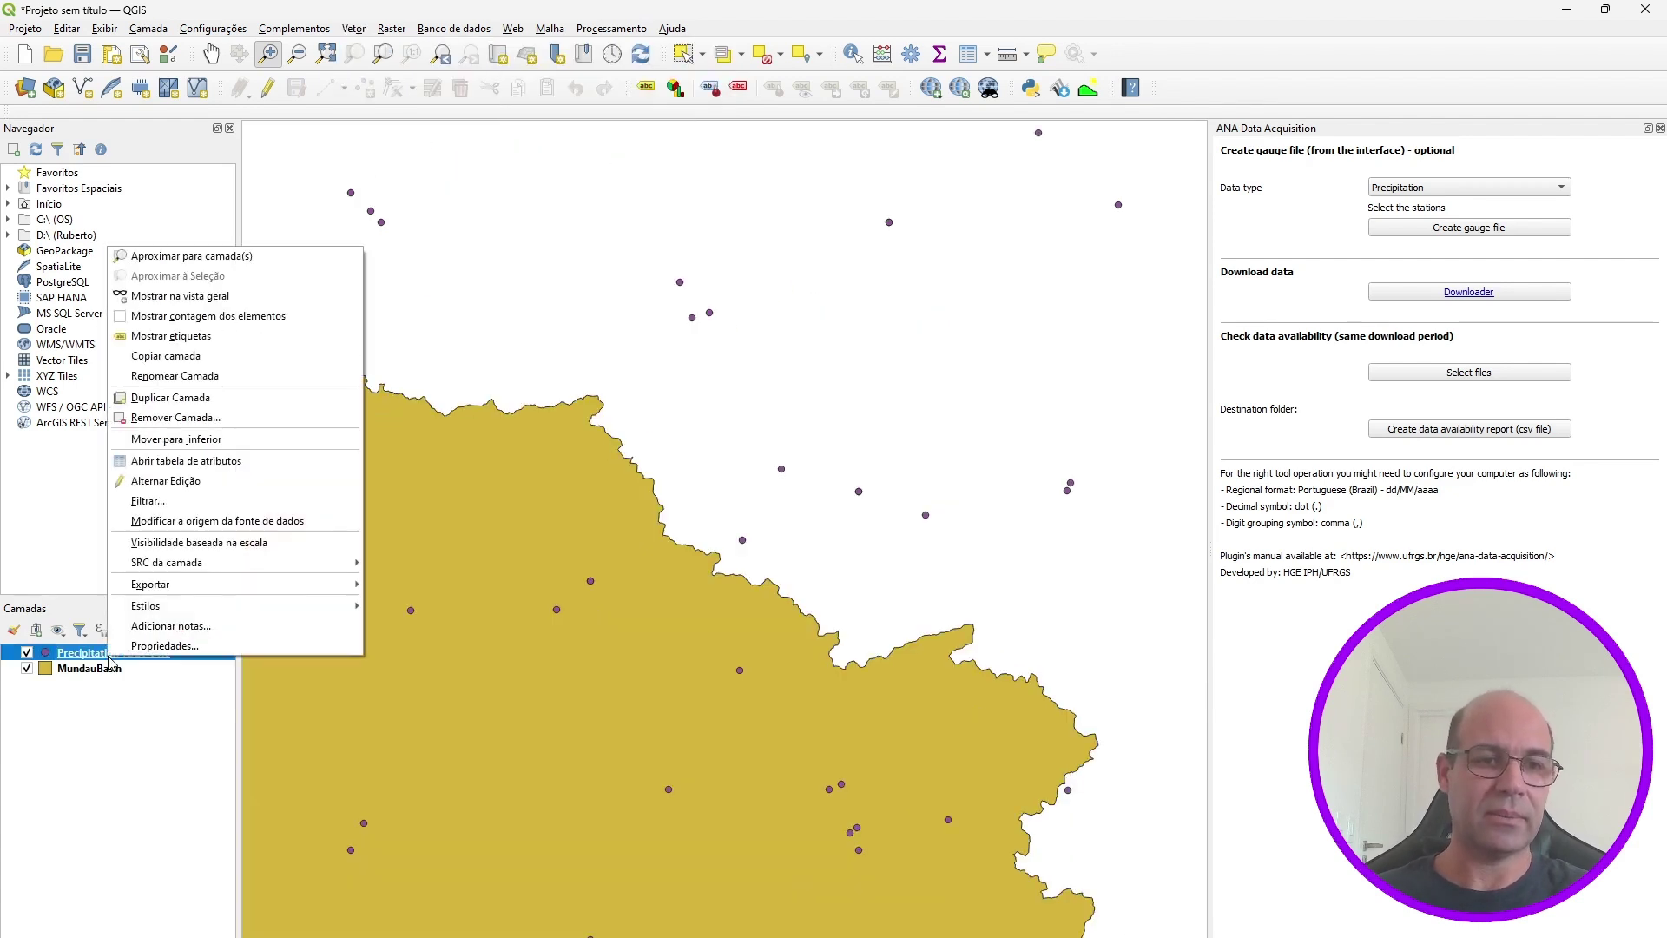
left_click(191, 257)
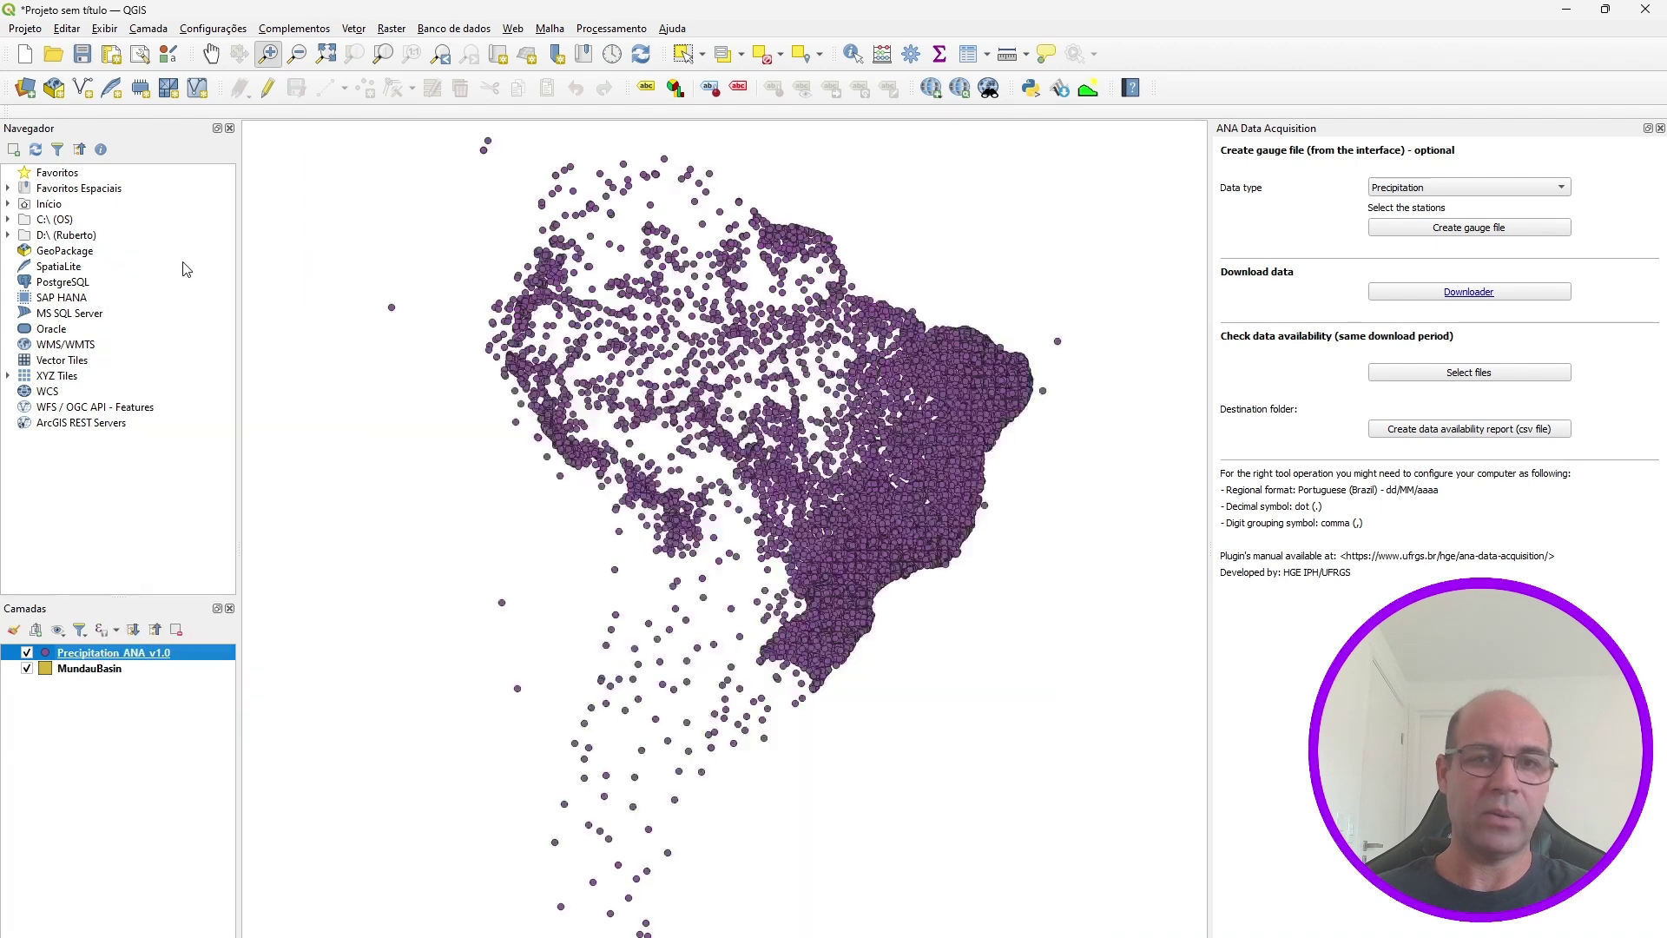
left_click(92, 674)
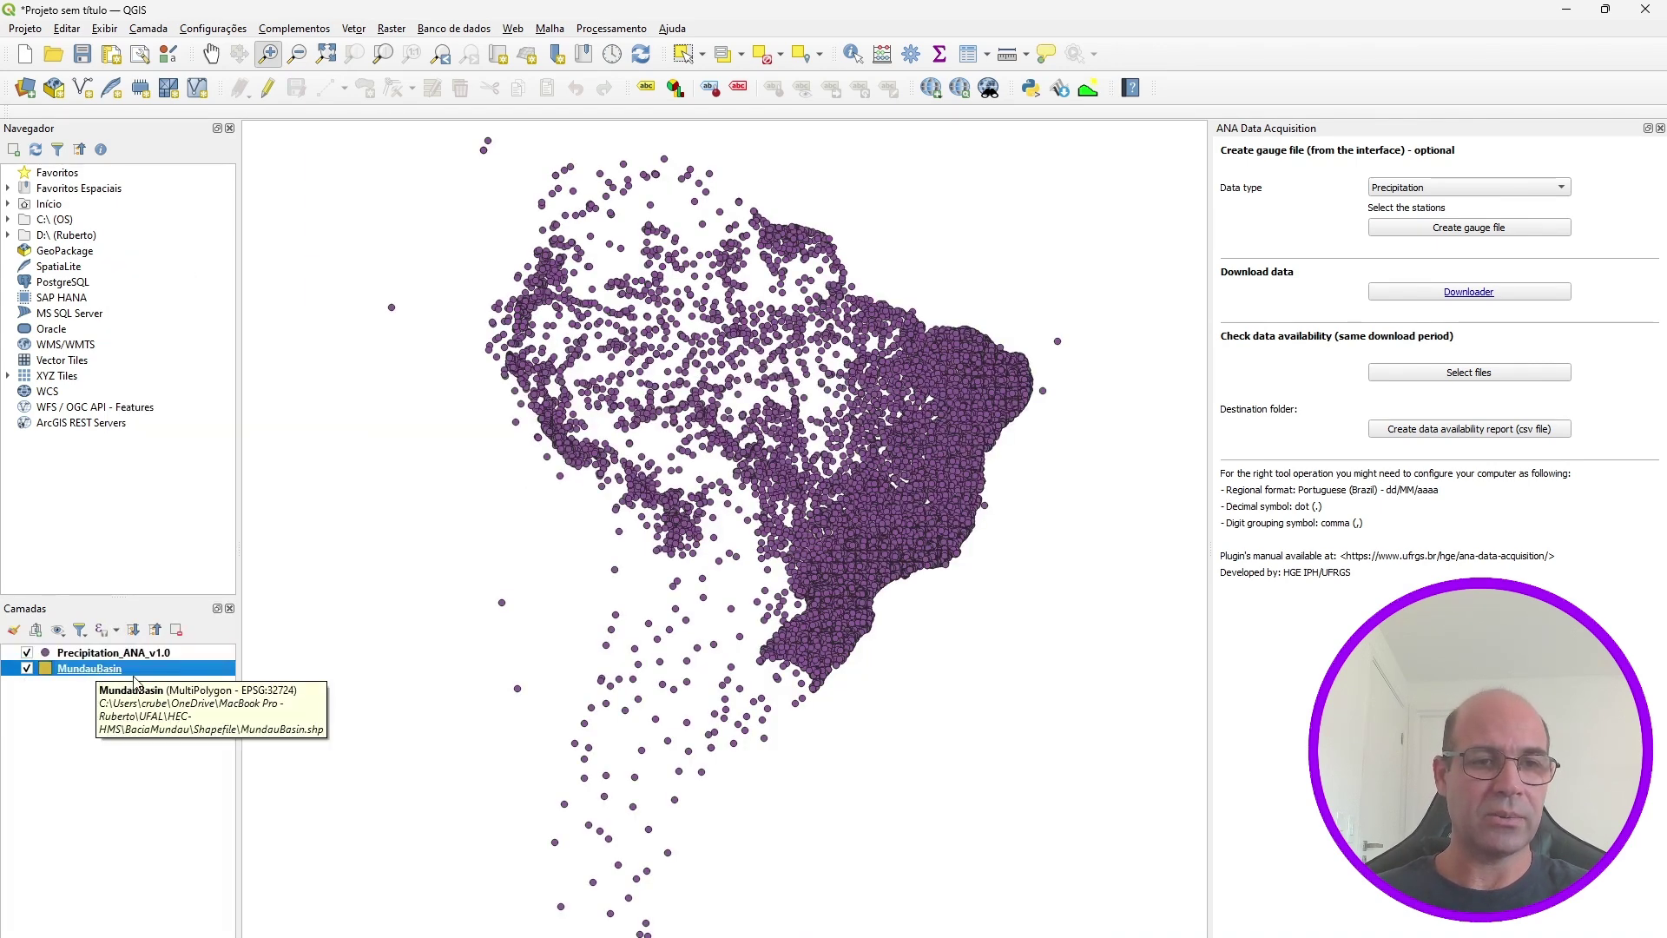
right_click(79, 675)
left_click(137, 644)
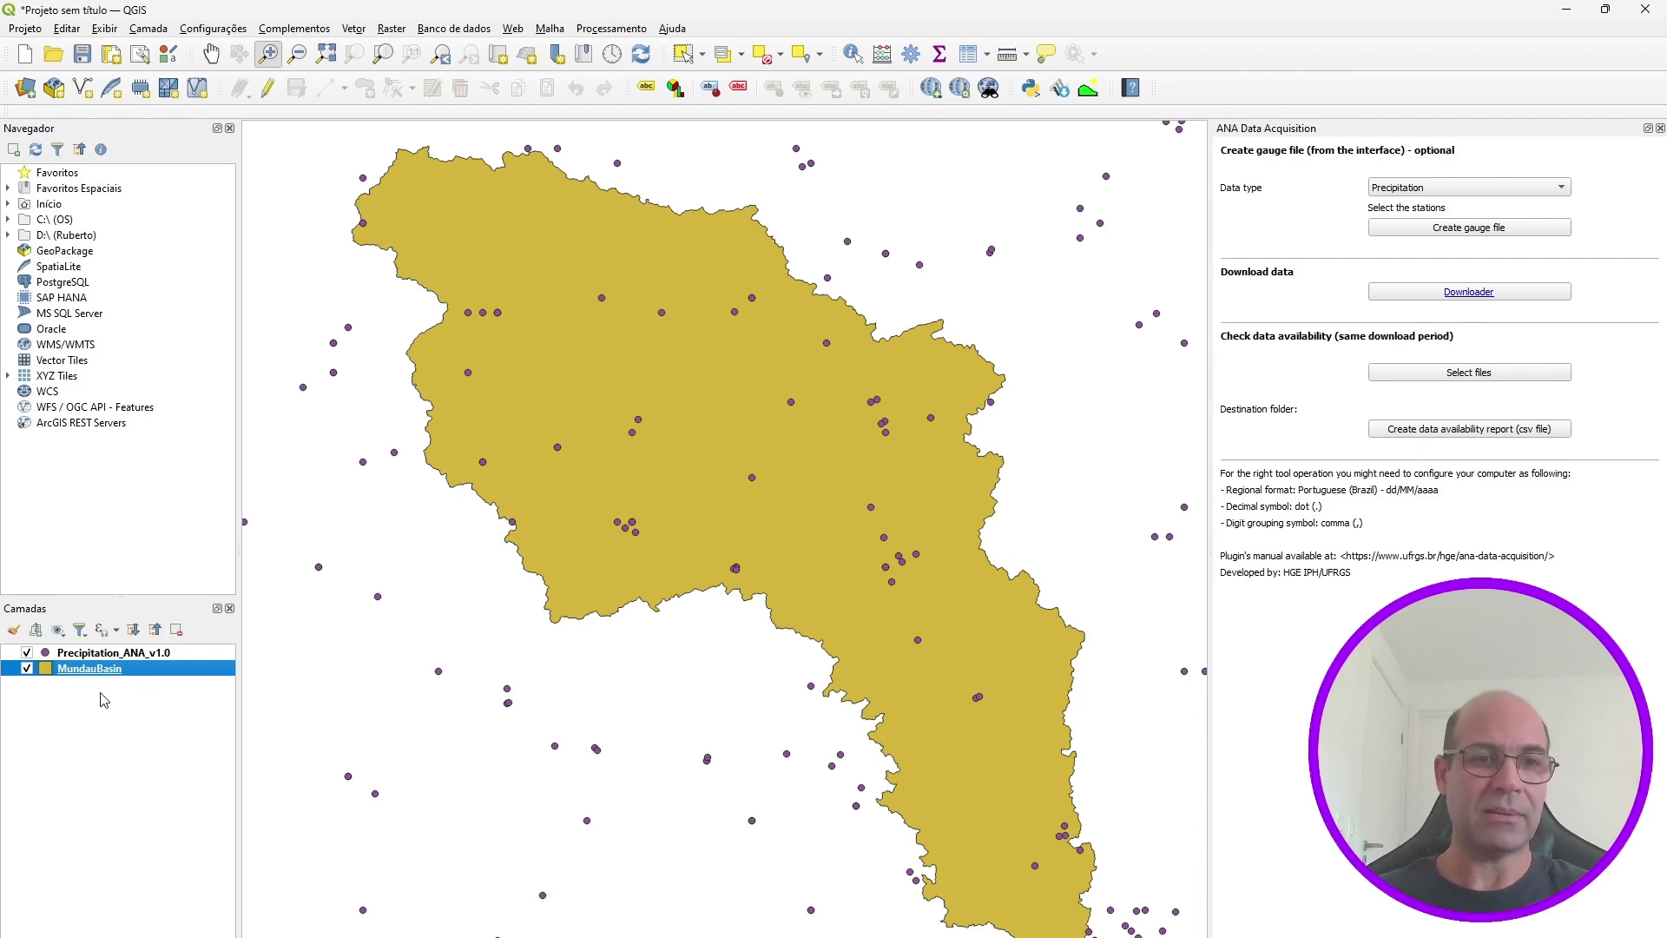
- Add the MundauBuffer02.shp shapefile from the BaciaMundau Shapefile folder as a vector layer
left_click(25, 88)
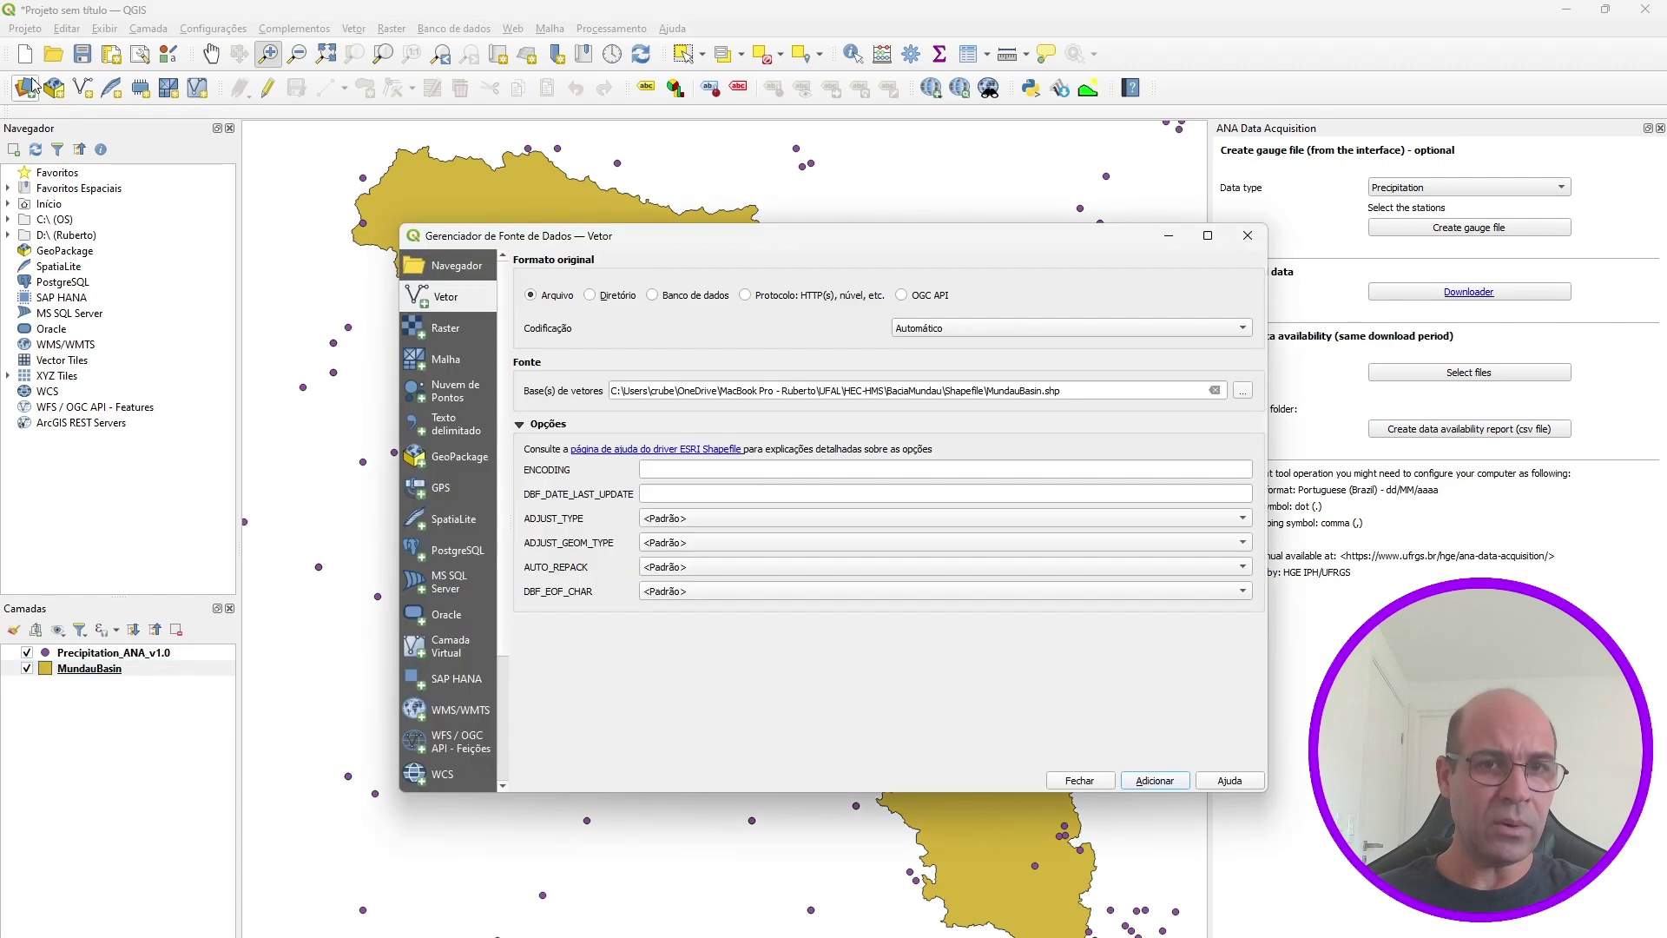
left_click(1244, 390)
scroll(835, 566, "down", 6)
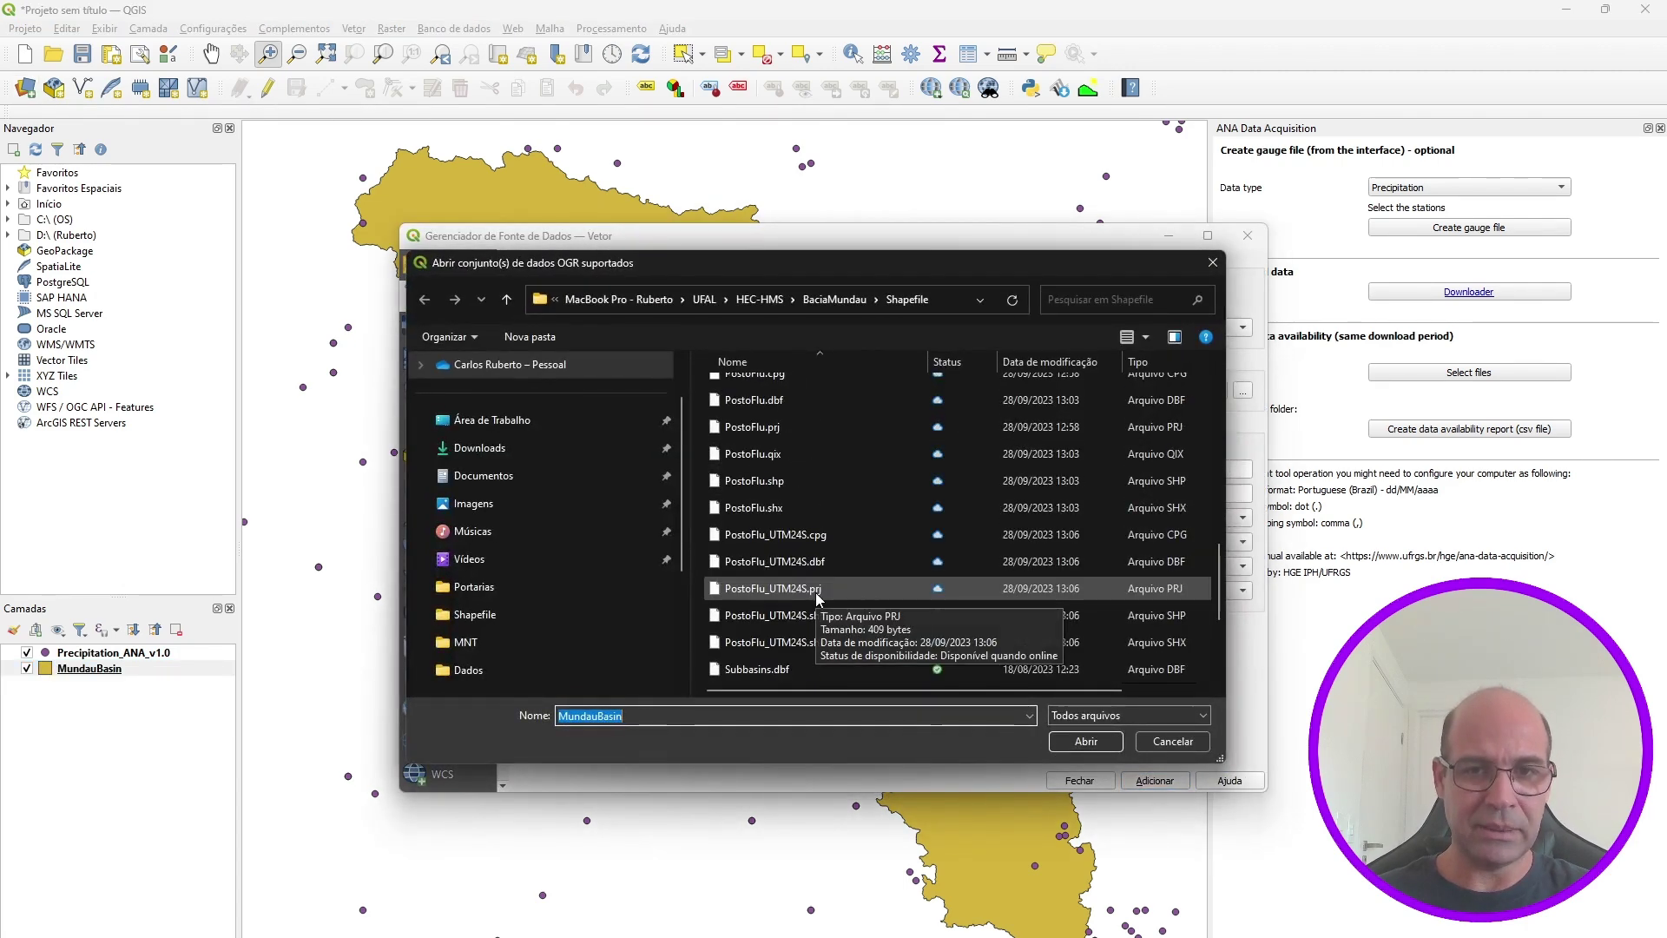
scroll(812, 599, "down", 2)
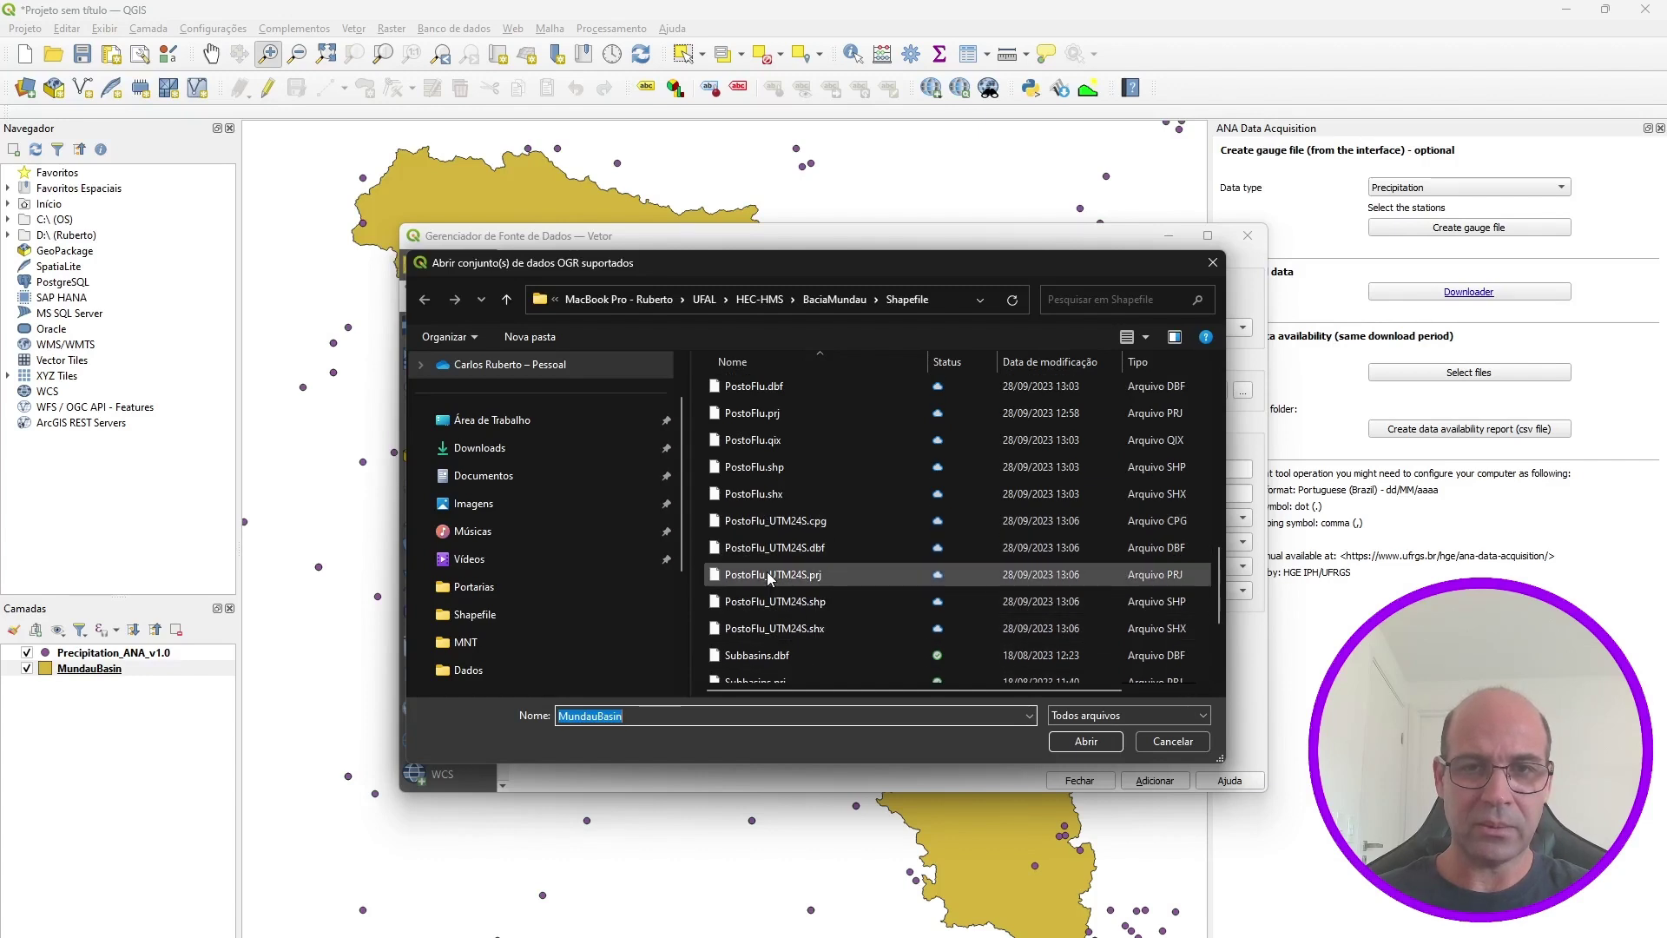
scroll(816, 605, "down", 1)
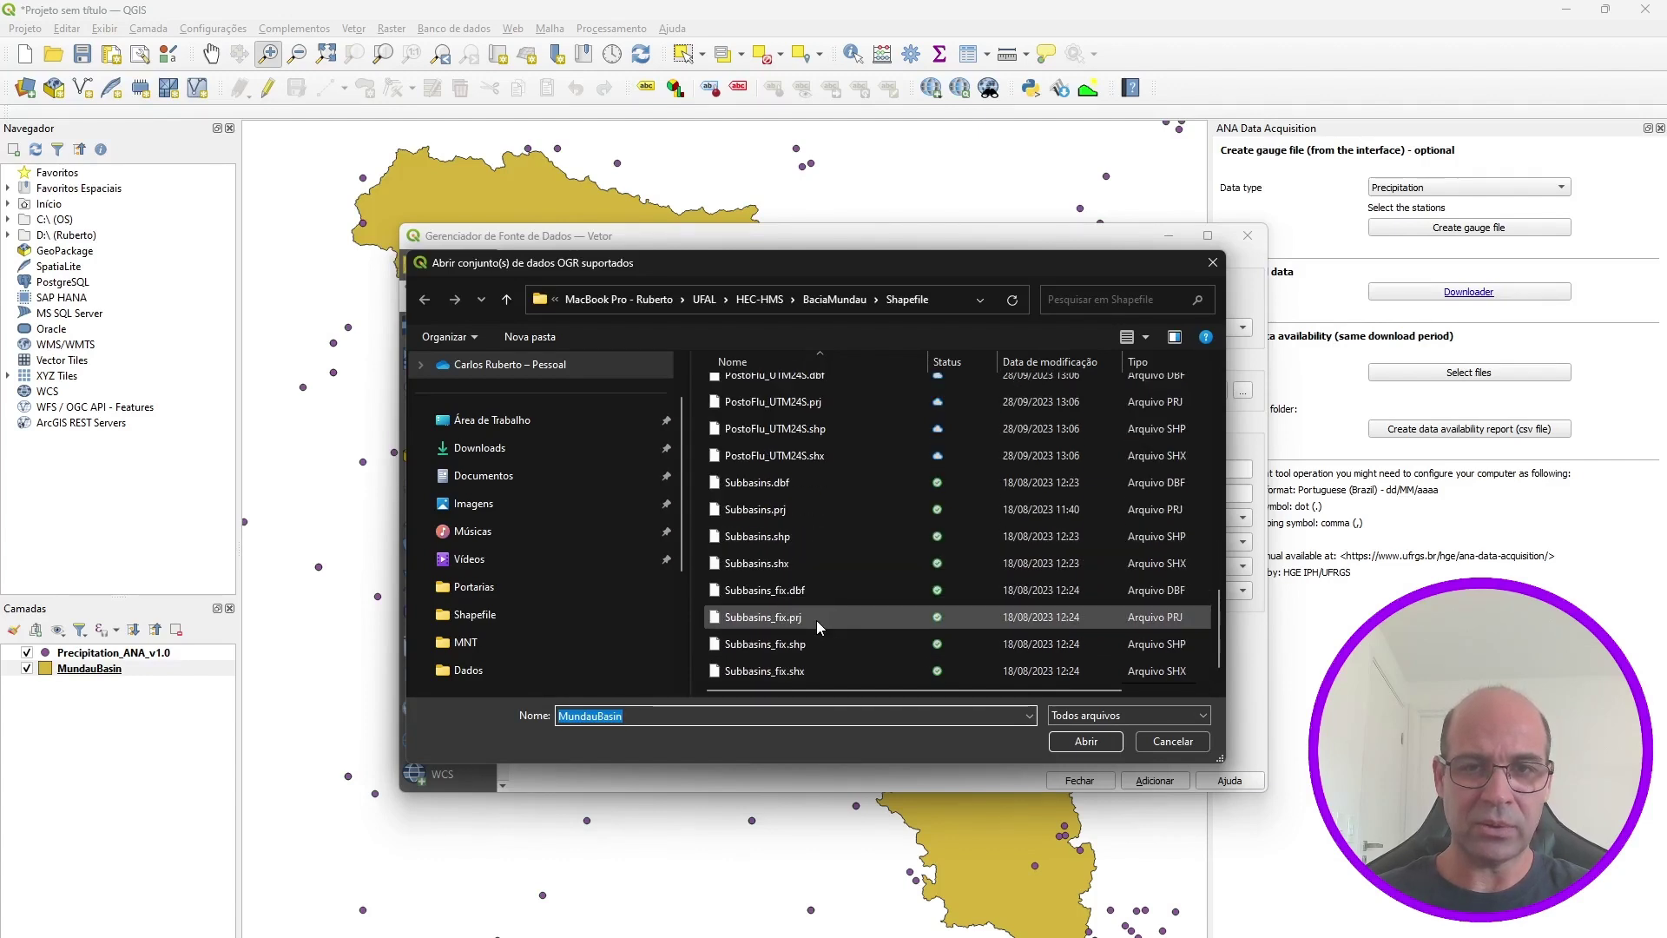
scroll(818, 619, "up", 5)
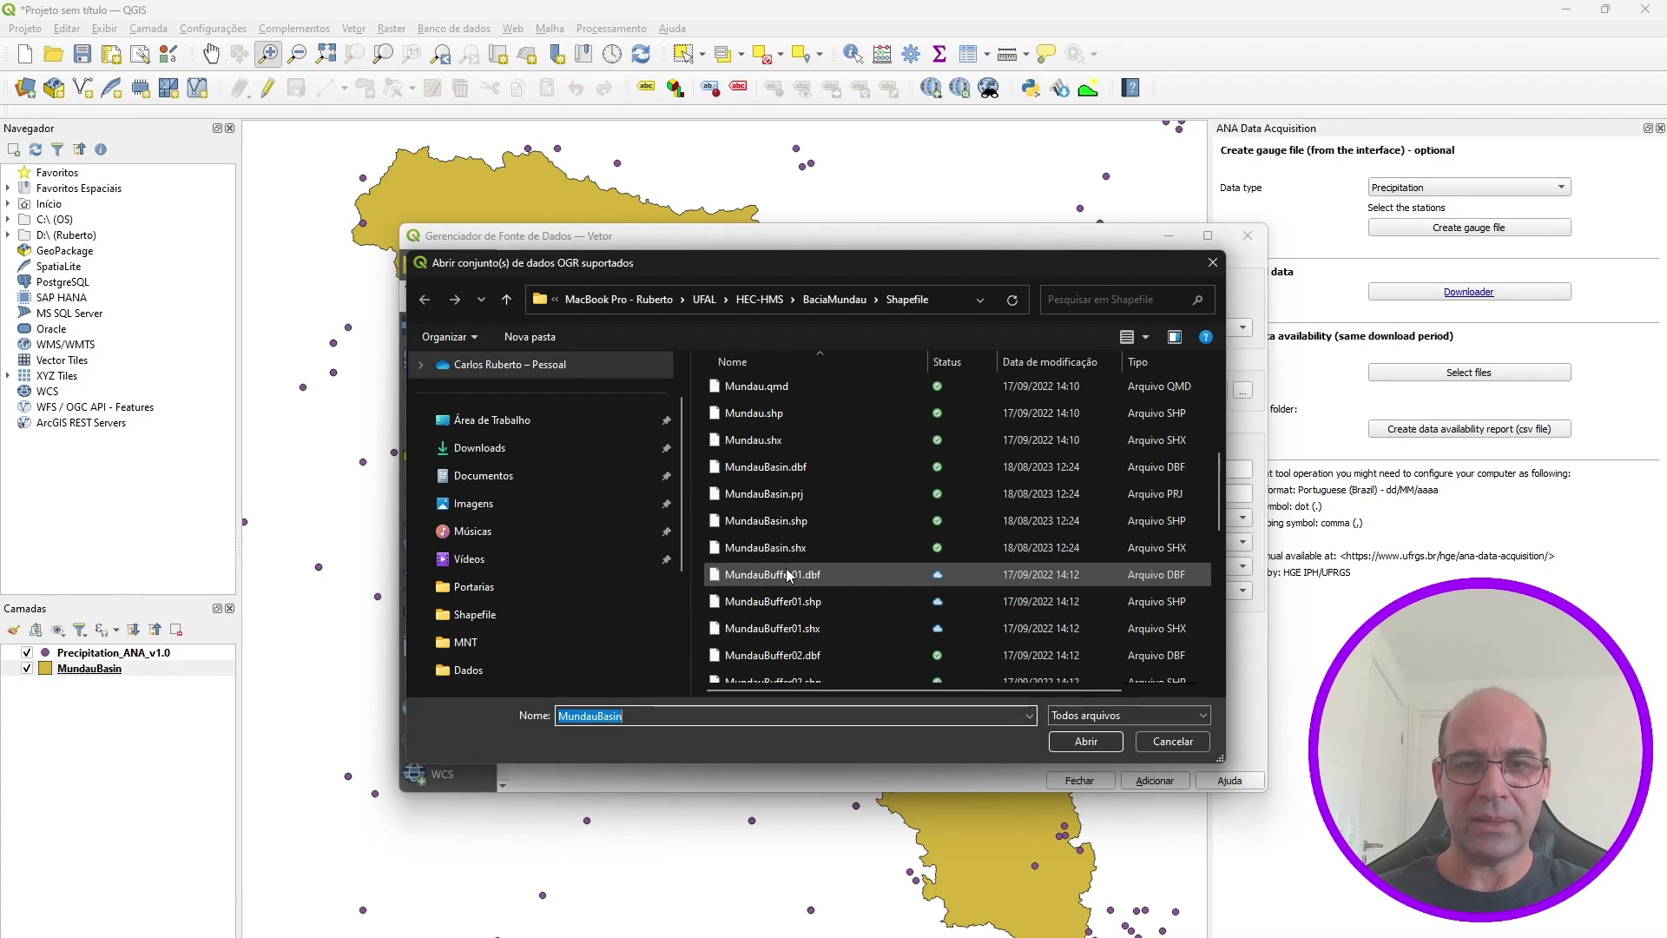
scroll(789, 569, "down", 2)
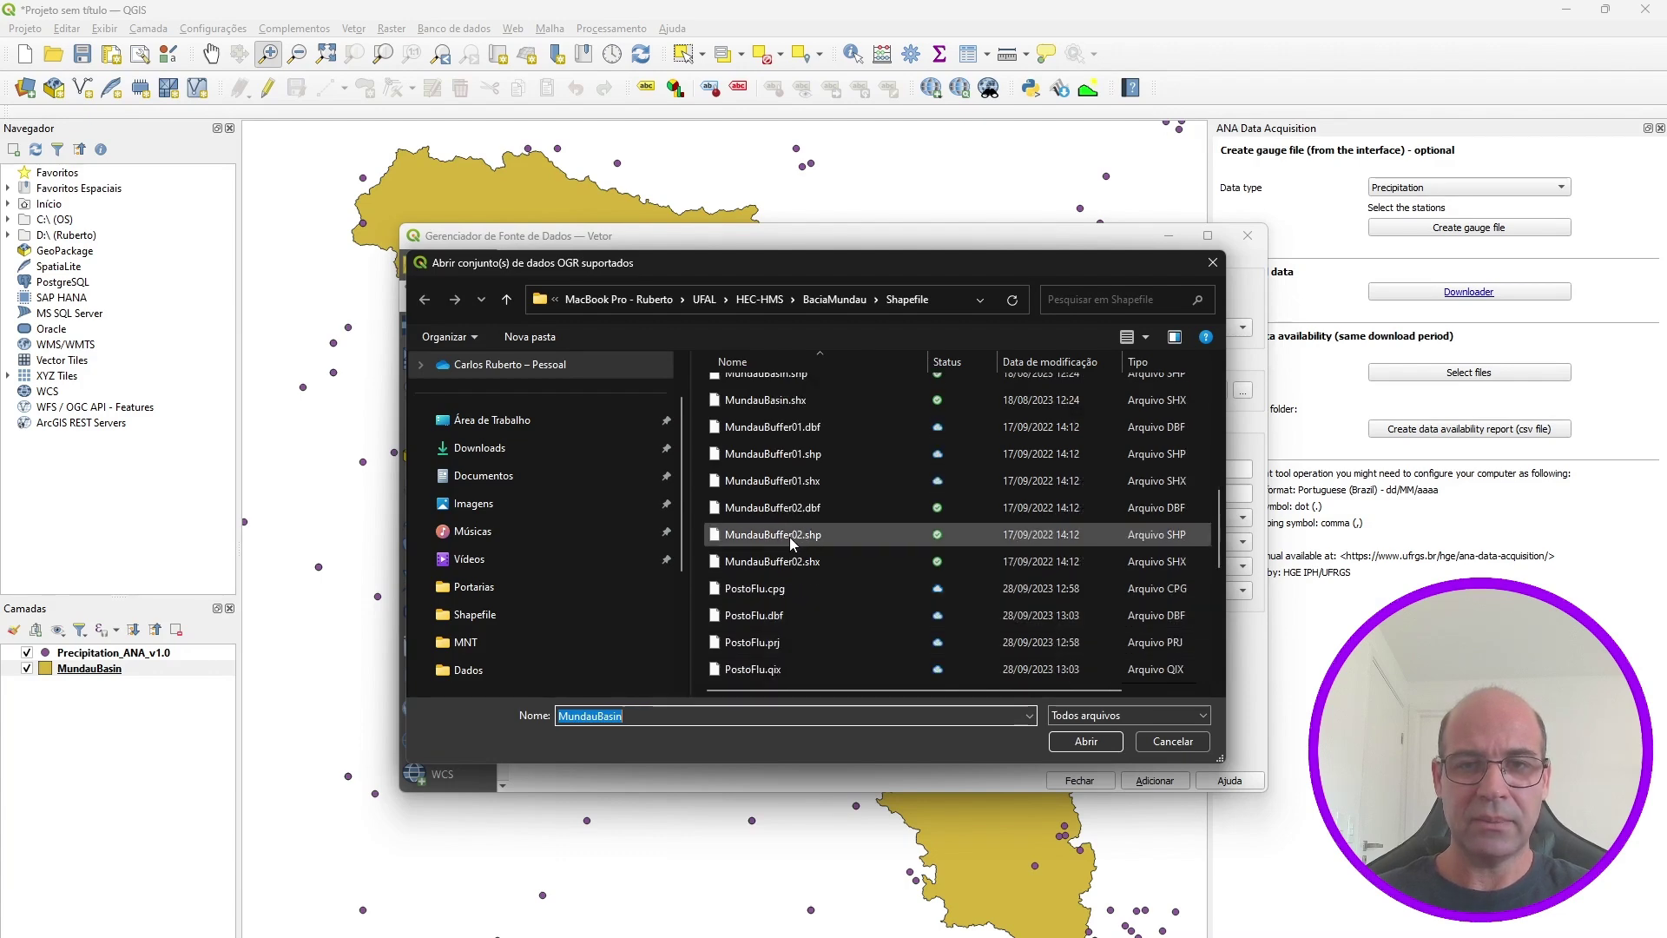
double_click(791, 535)
left_click(1153, 781)
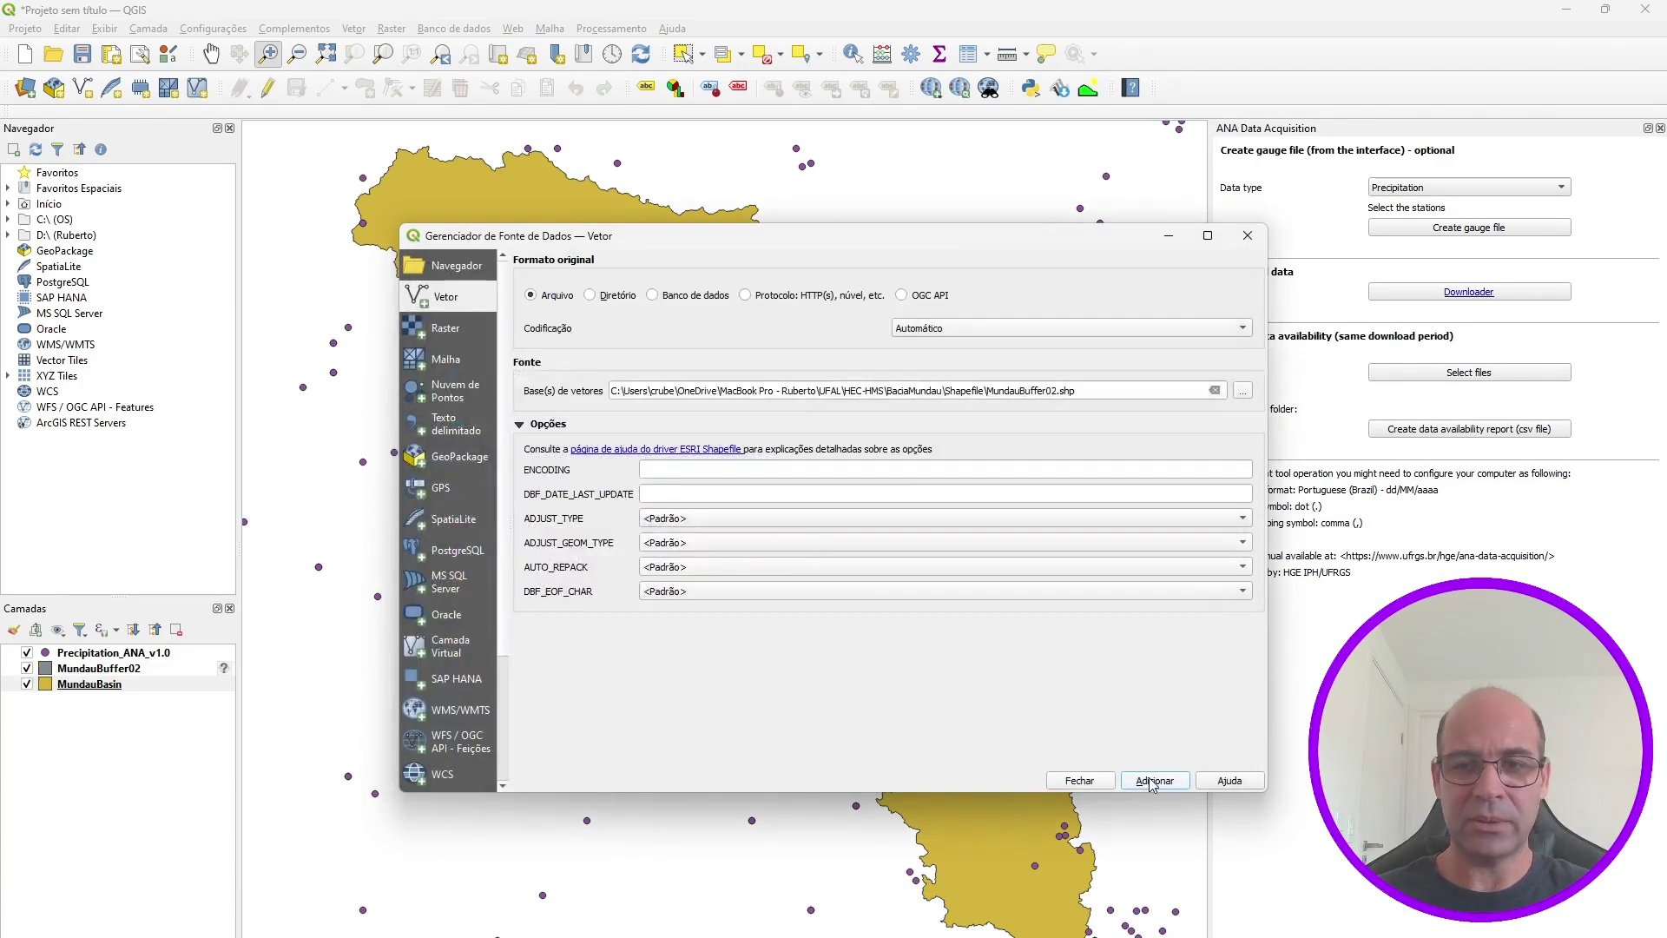
left_click(1080, 780)
- Move the MundauBasin layer above MundauBuffer02 and turn off its visibility
right_click(106, 673)
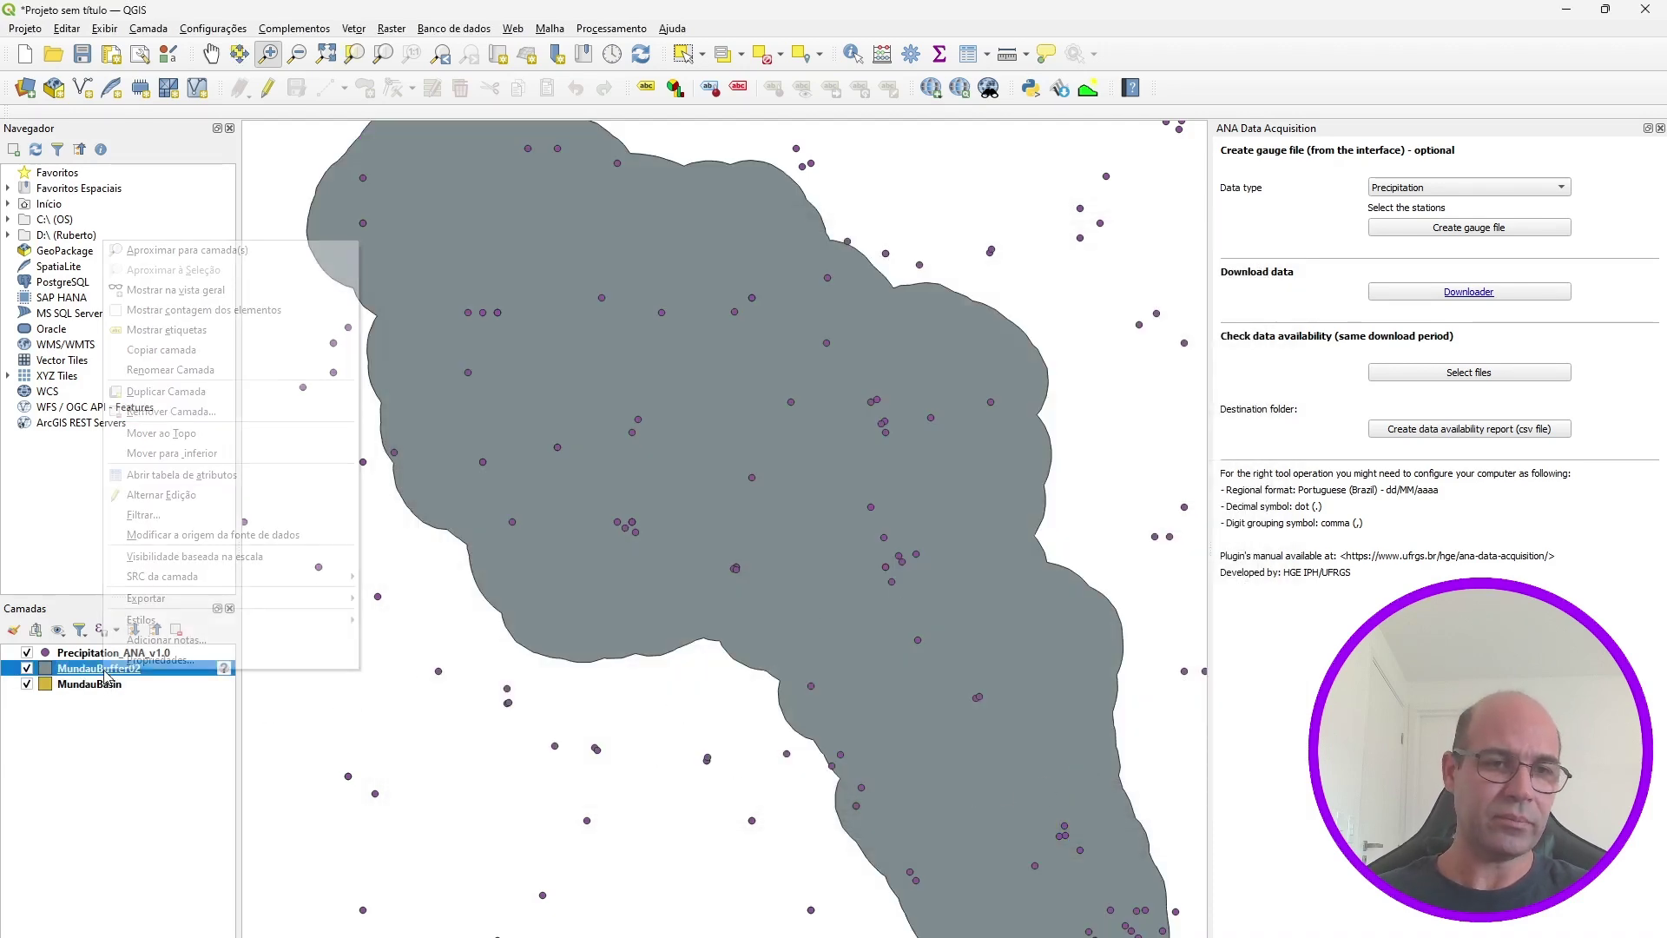
left_click(191, 251)
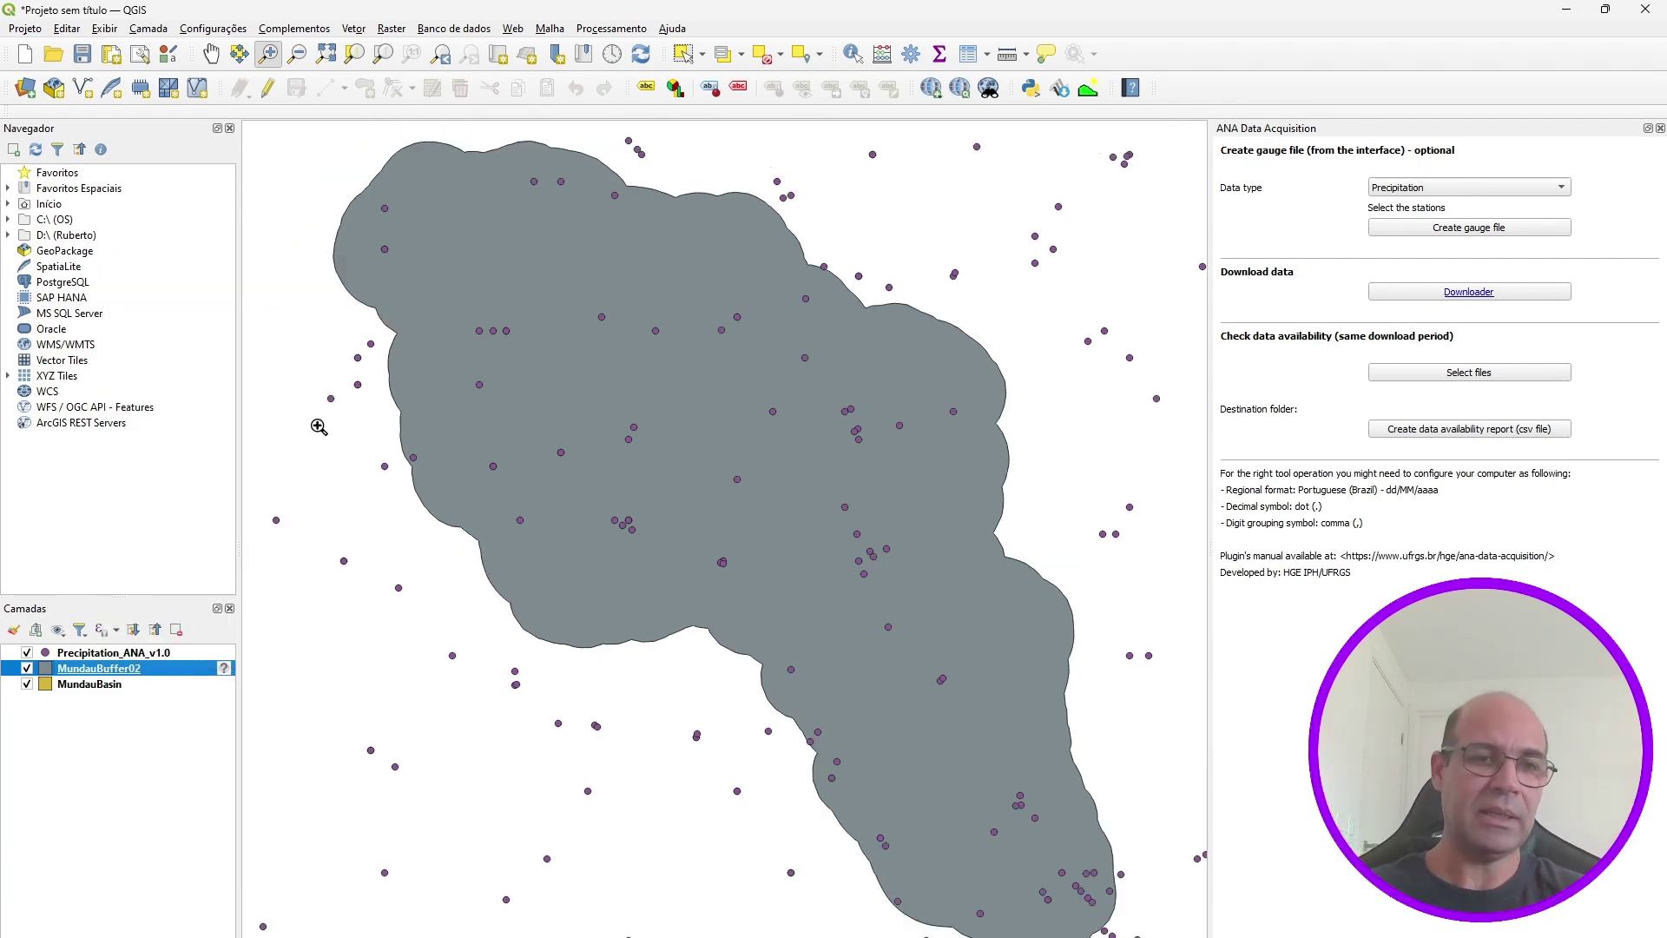
left_click(100, 685)
left_click_drag(89, 686, 87, 664)
left_click(77, 690)
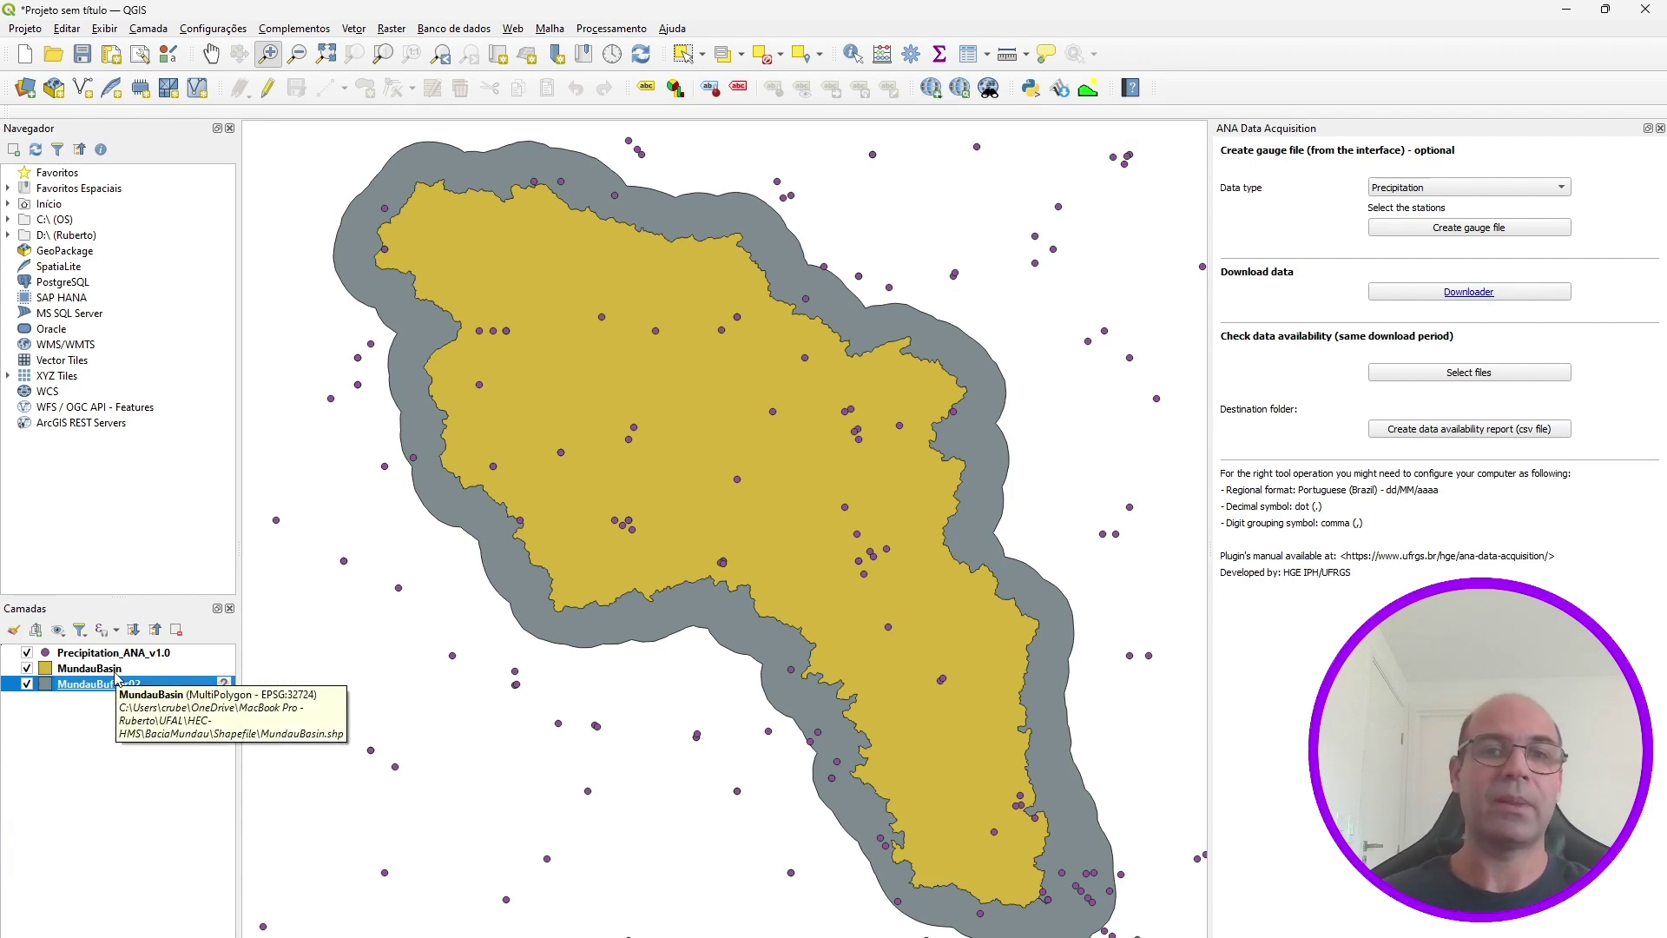
left_click(26, 669)
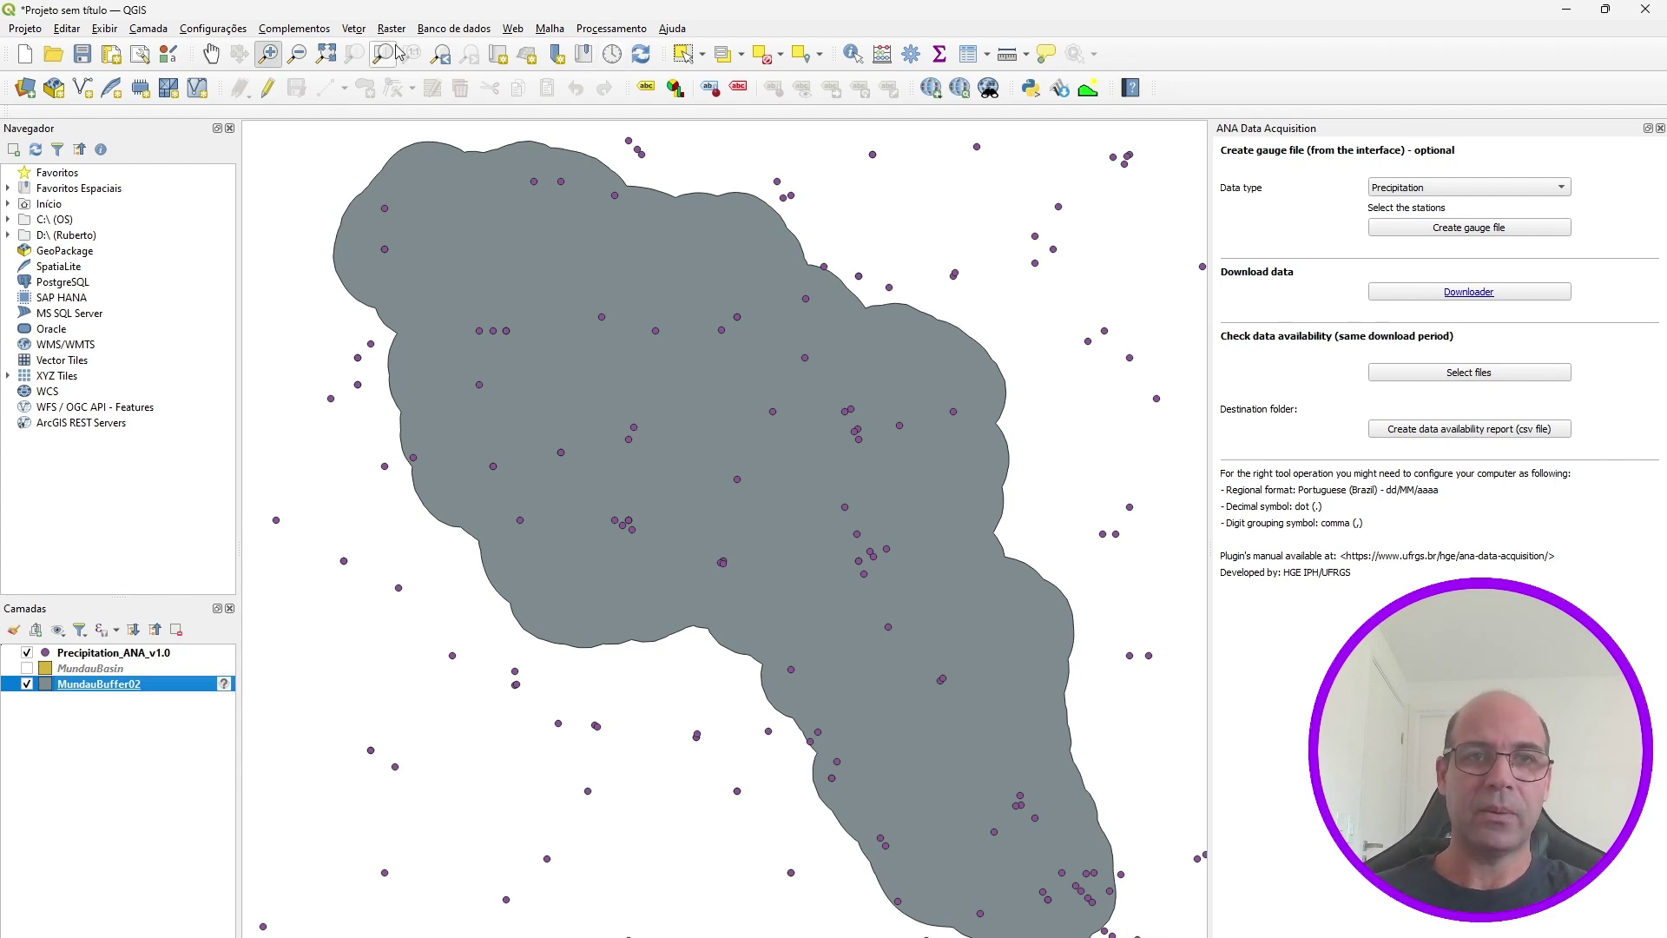
- Search the processing toolbox for "sele" and open the Select by Location algorithm (Selecionar por localização)
left_click(617, 31)
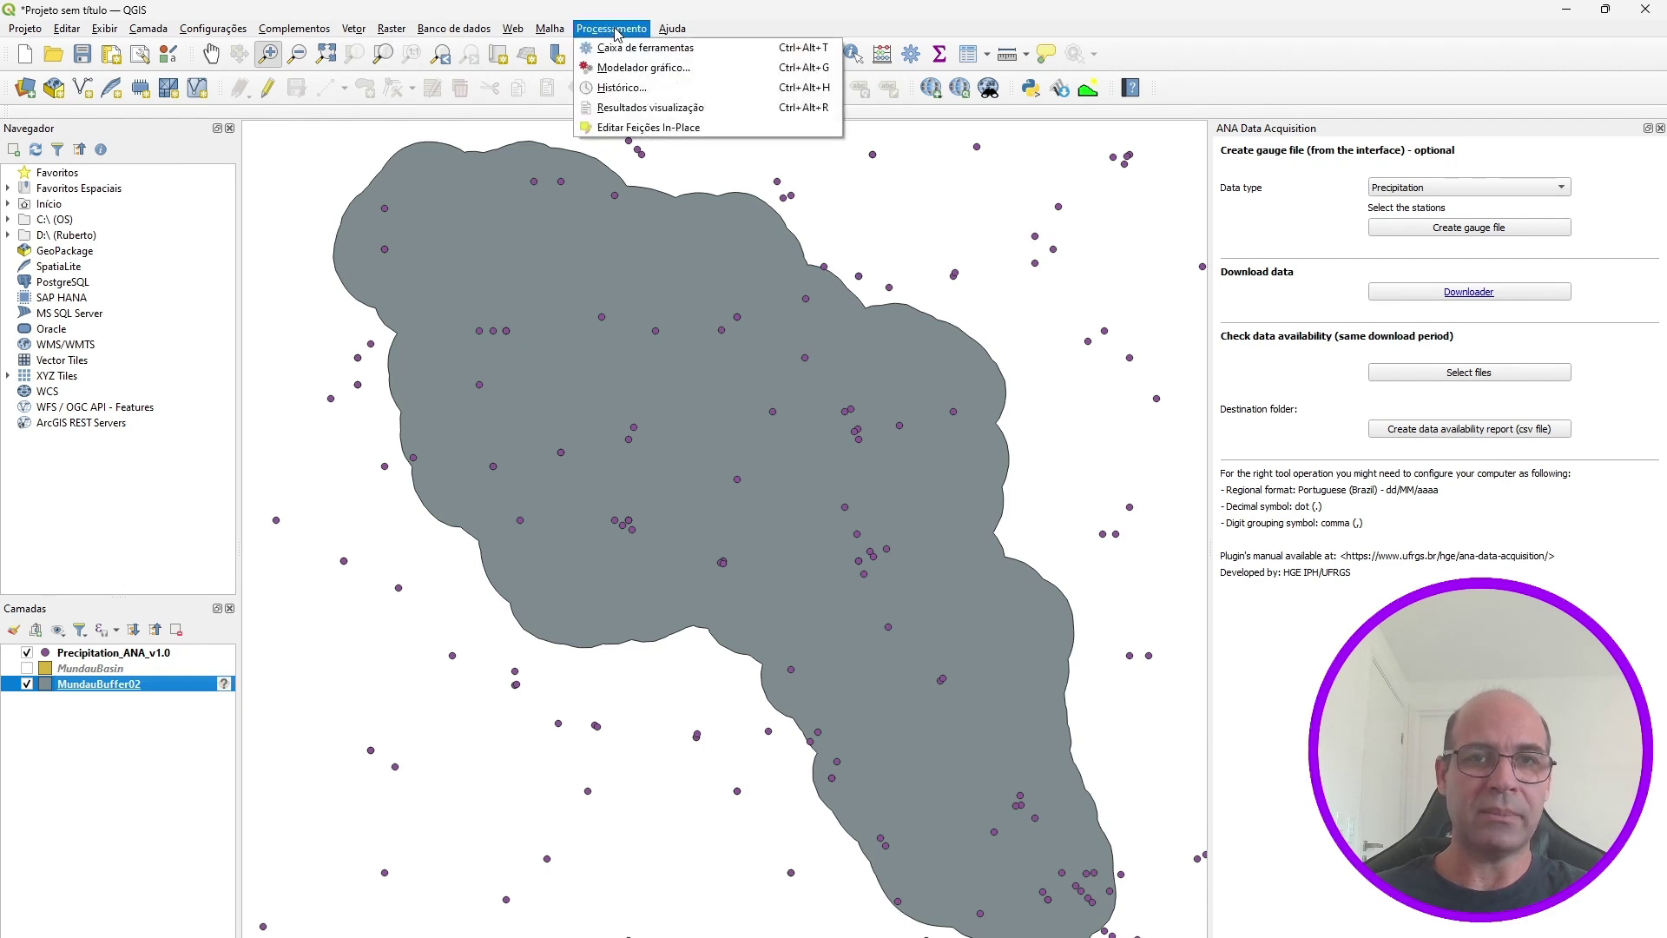
left_click(627, 49)
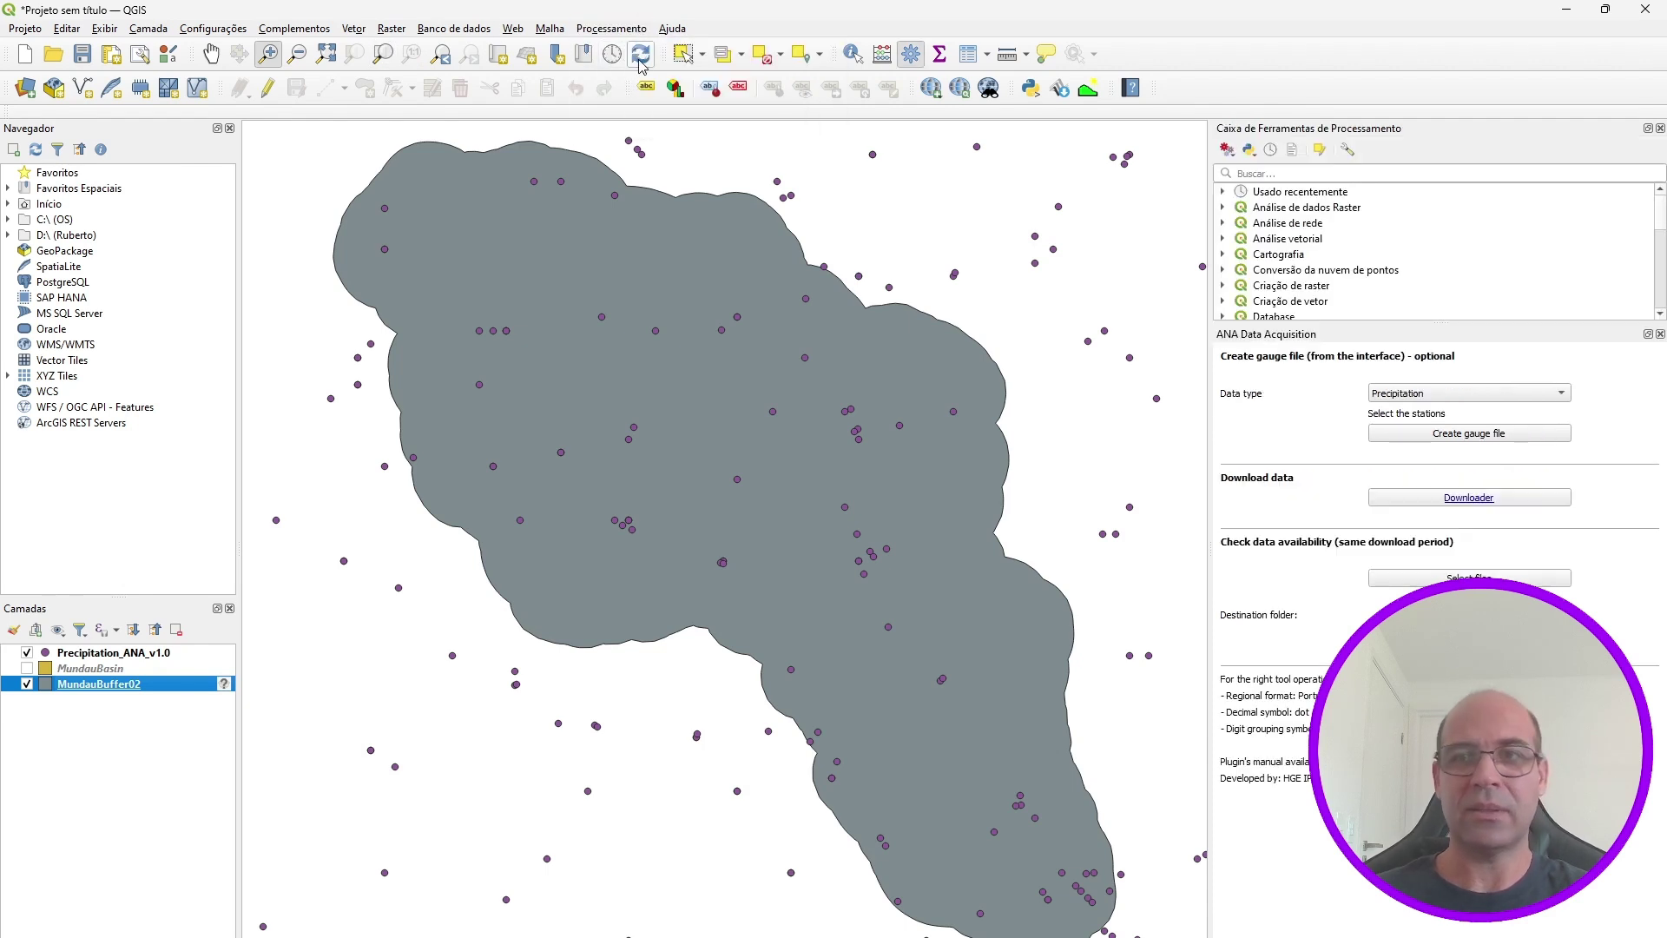
left_click_drag(1398, 323, 1401, 508)
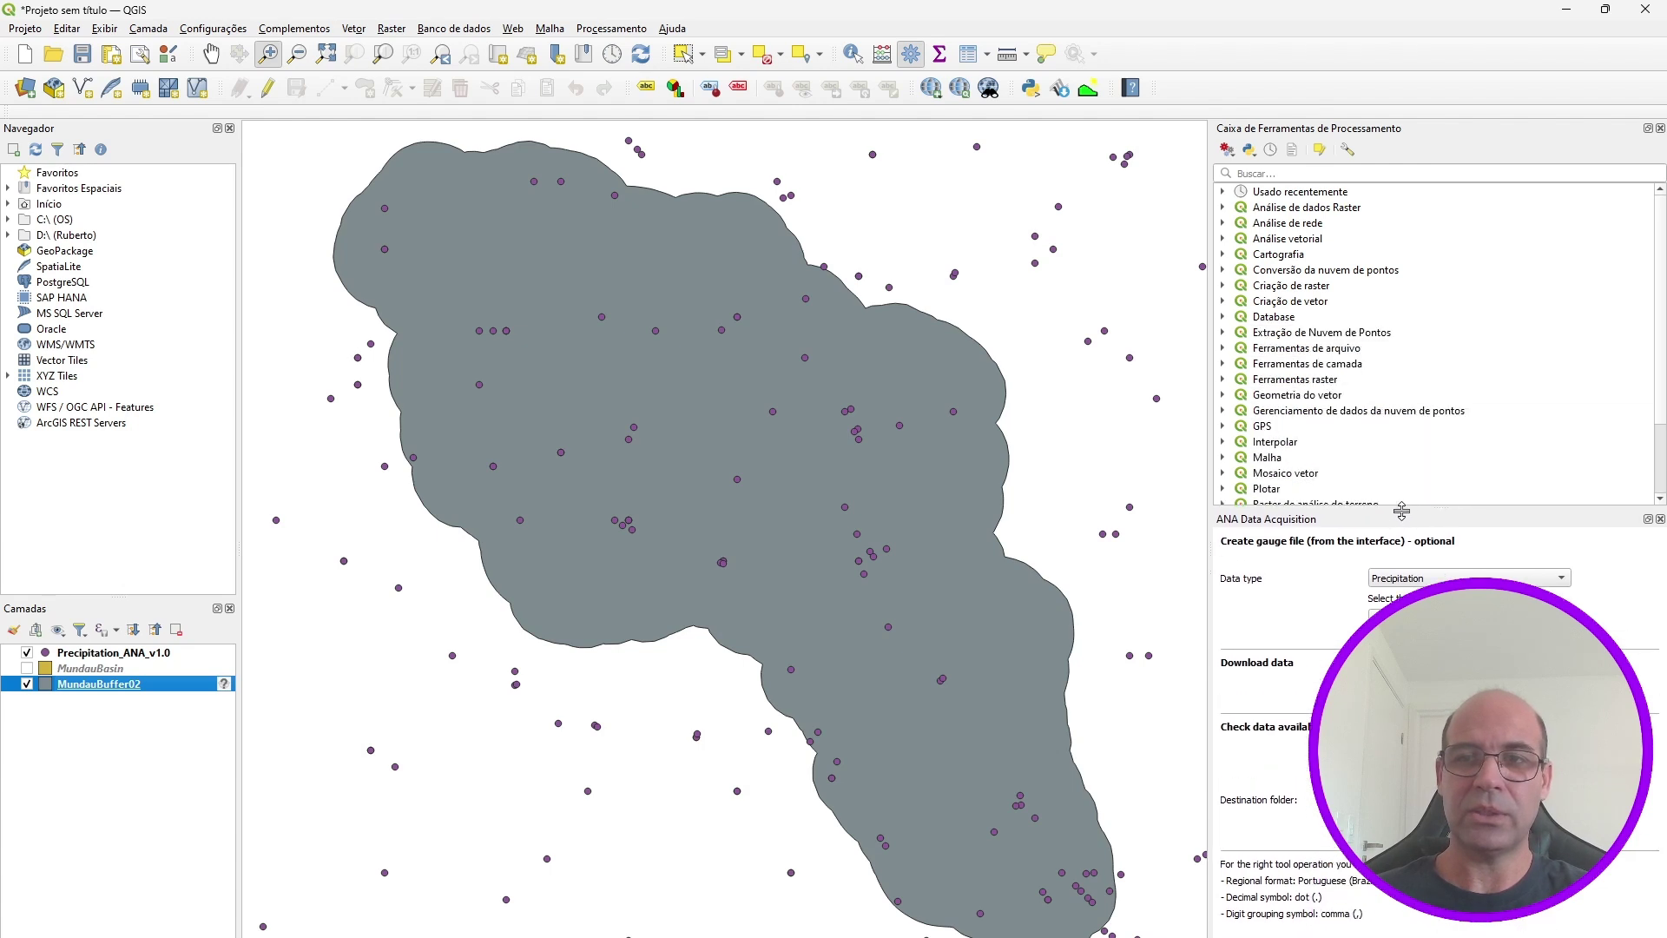
left_click(1276, 174)
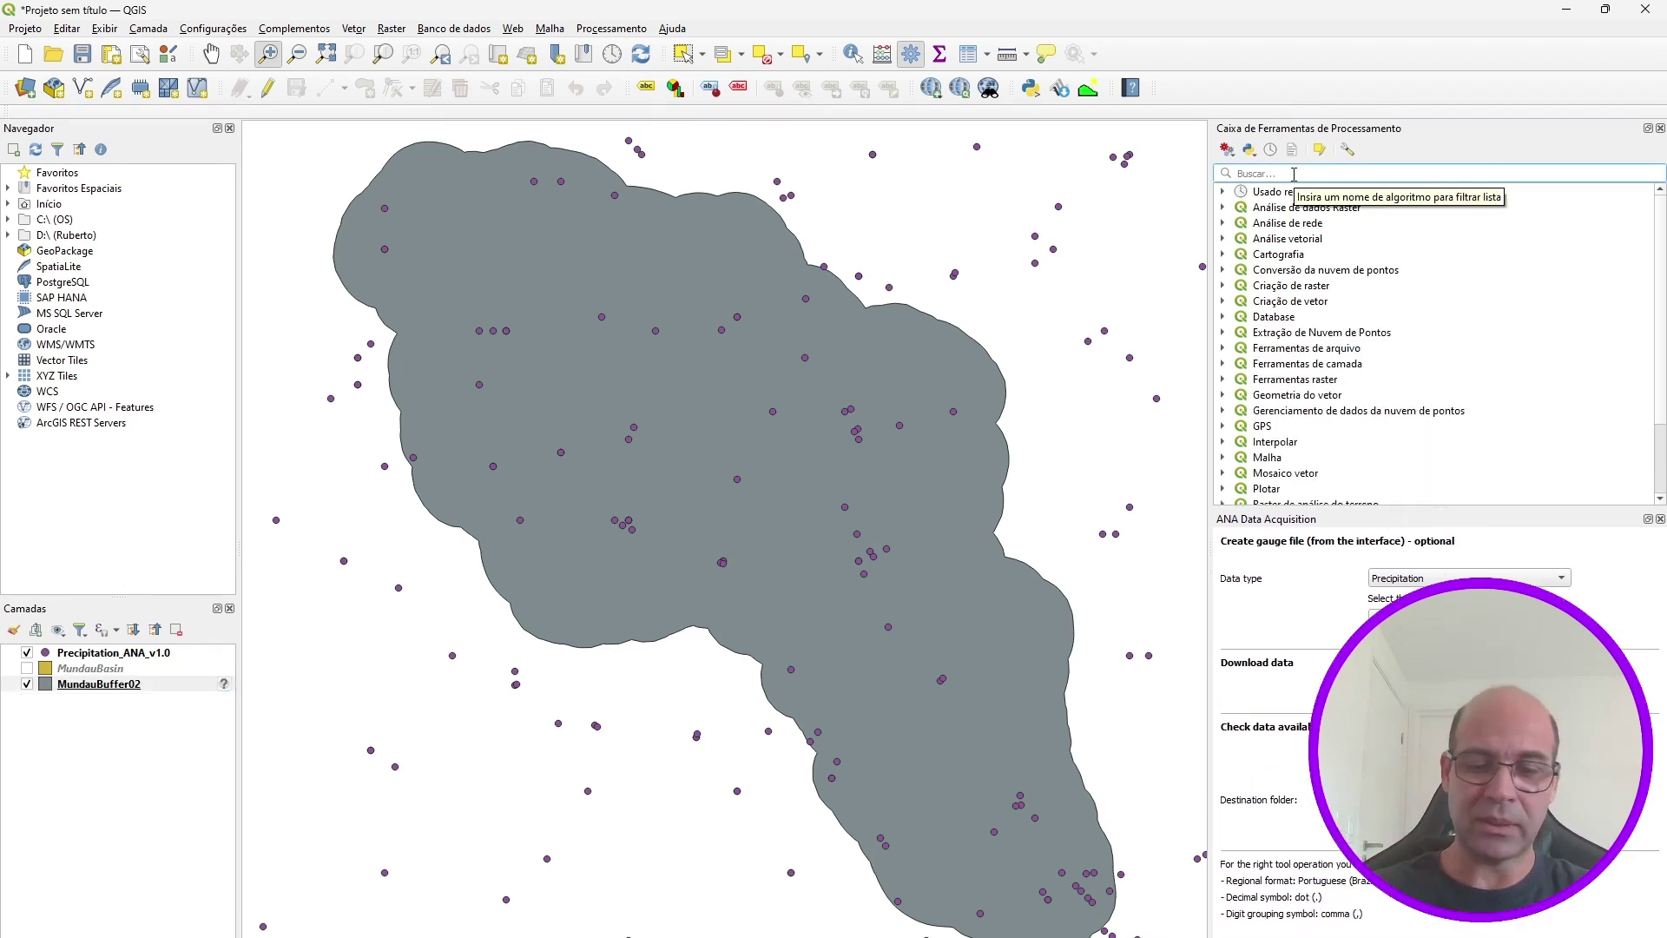
type("sele")
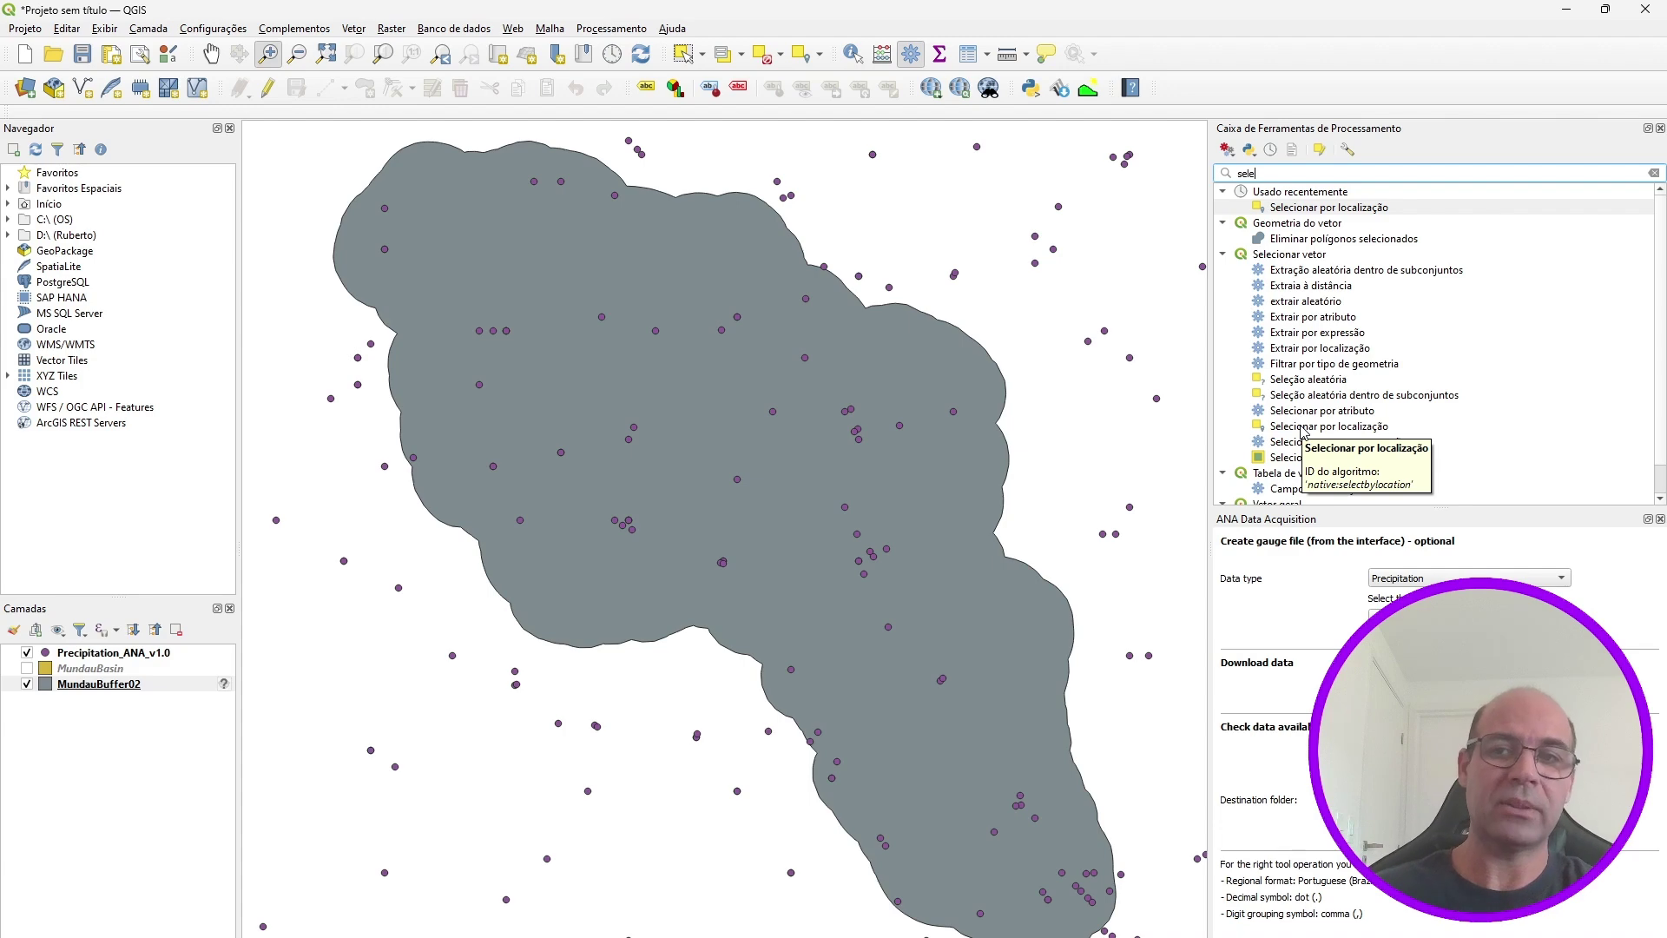
double_click(1303, 426)
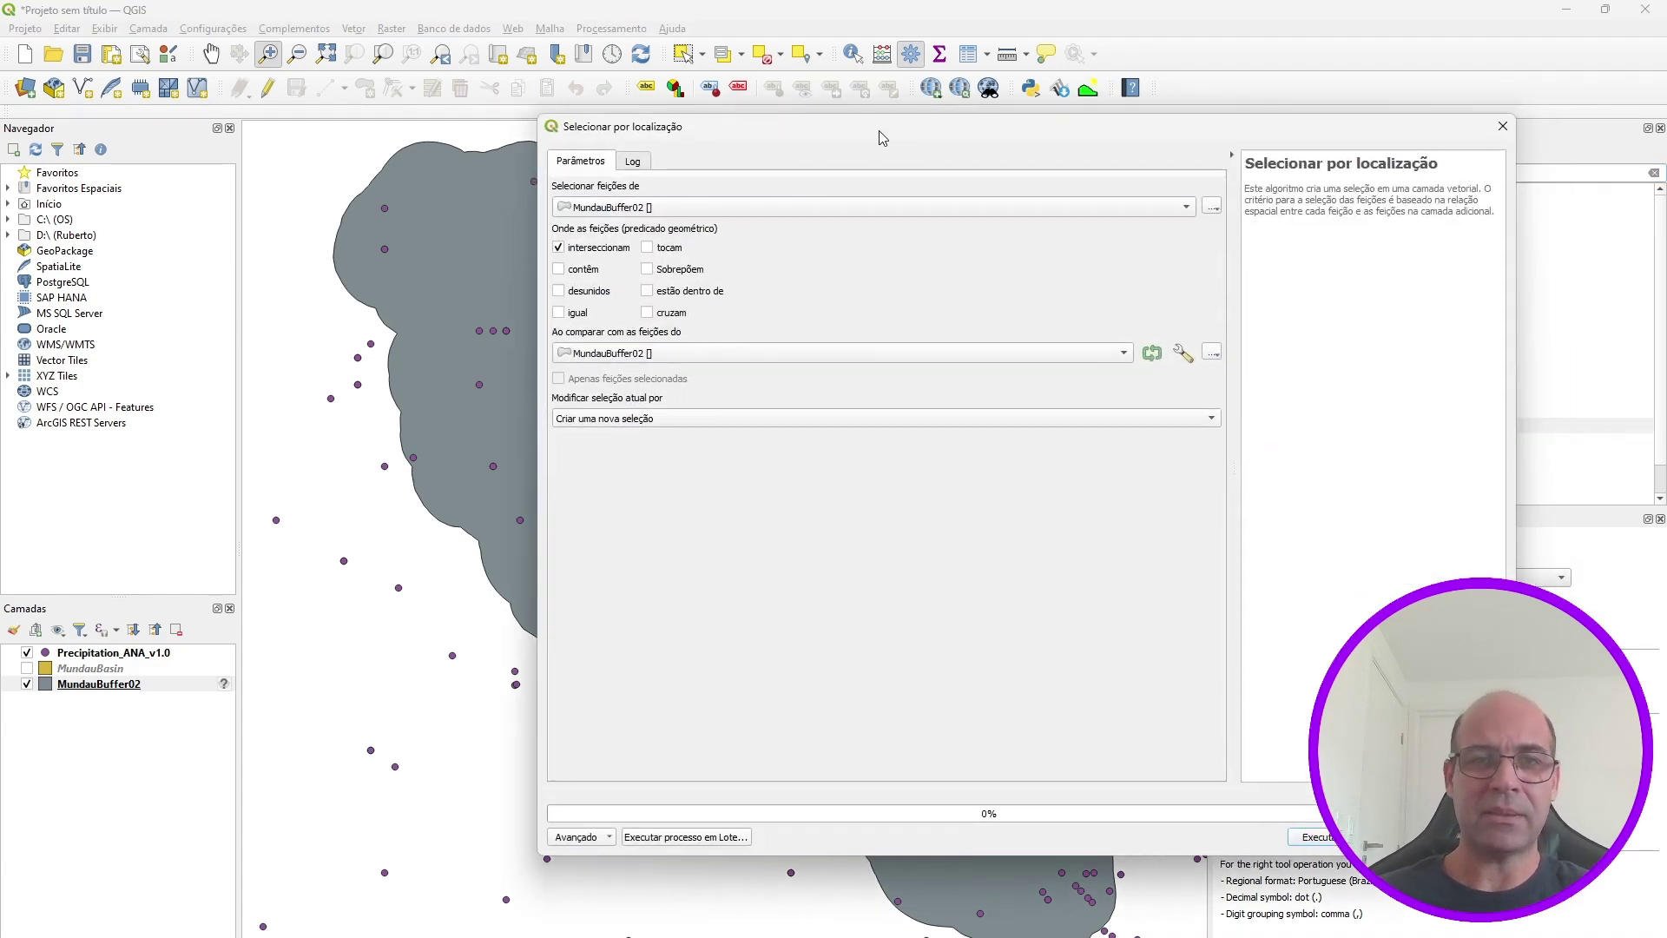
- Create a new selection of the Precipitation_ANA_v1.0 stations that are within (estão dentro de) MundauBuffer02, and close the processing toolbox
left_click_drag(898, 128, 589, 127)
left_click(495, 203)
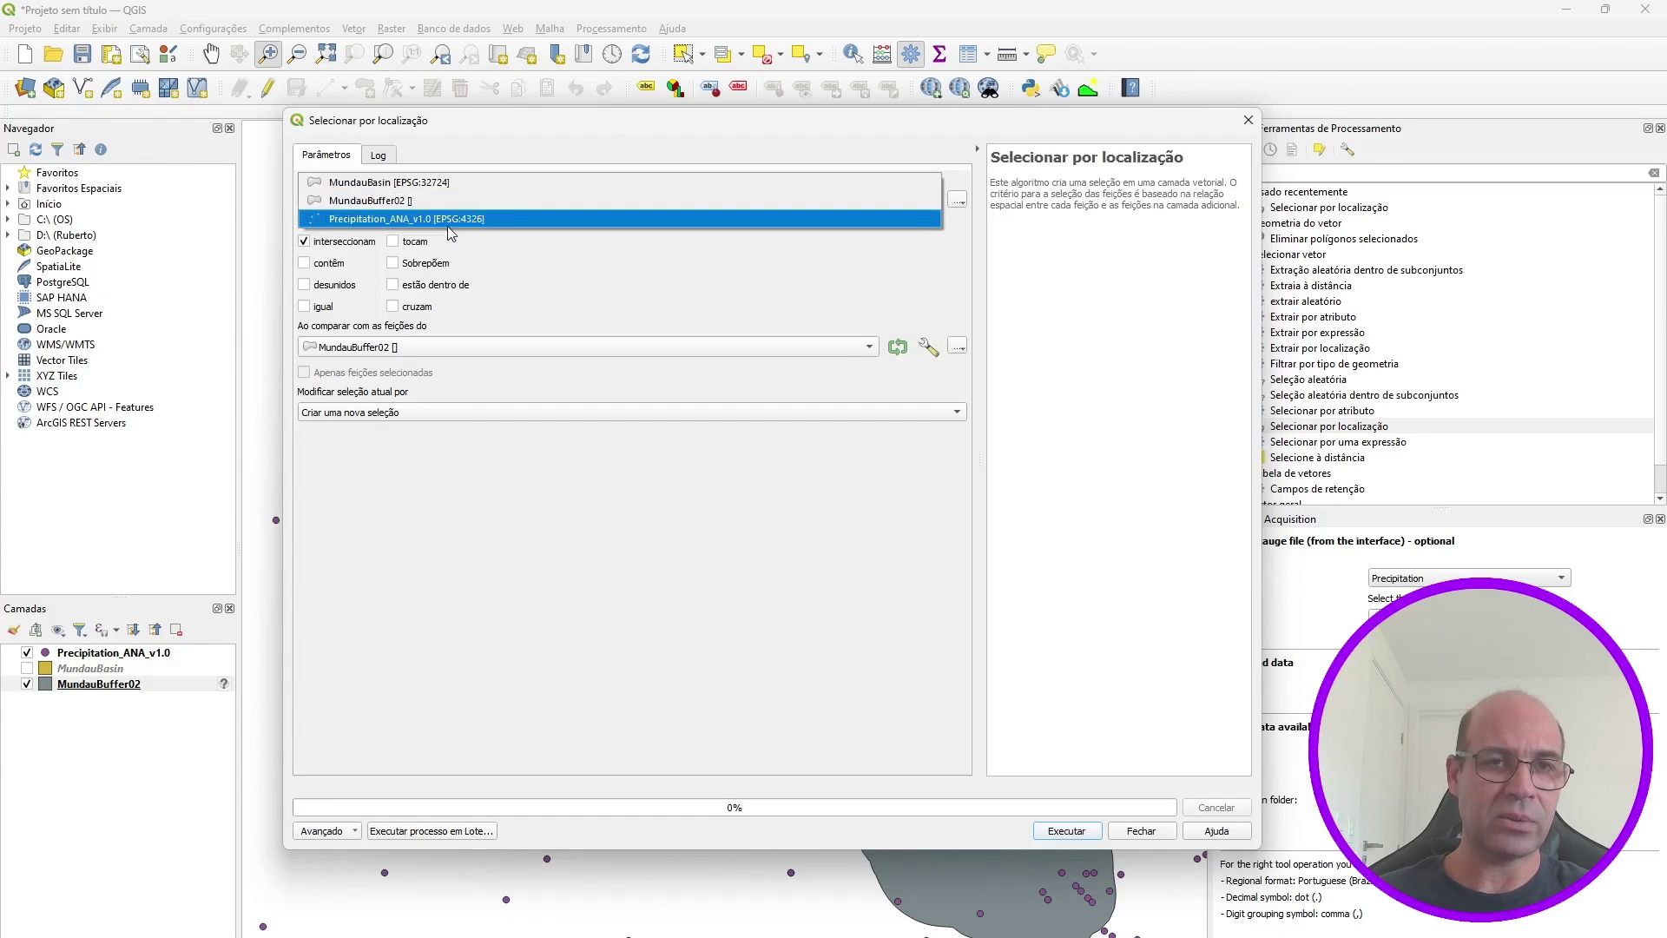
left_click(381, 219)
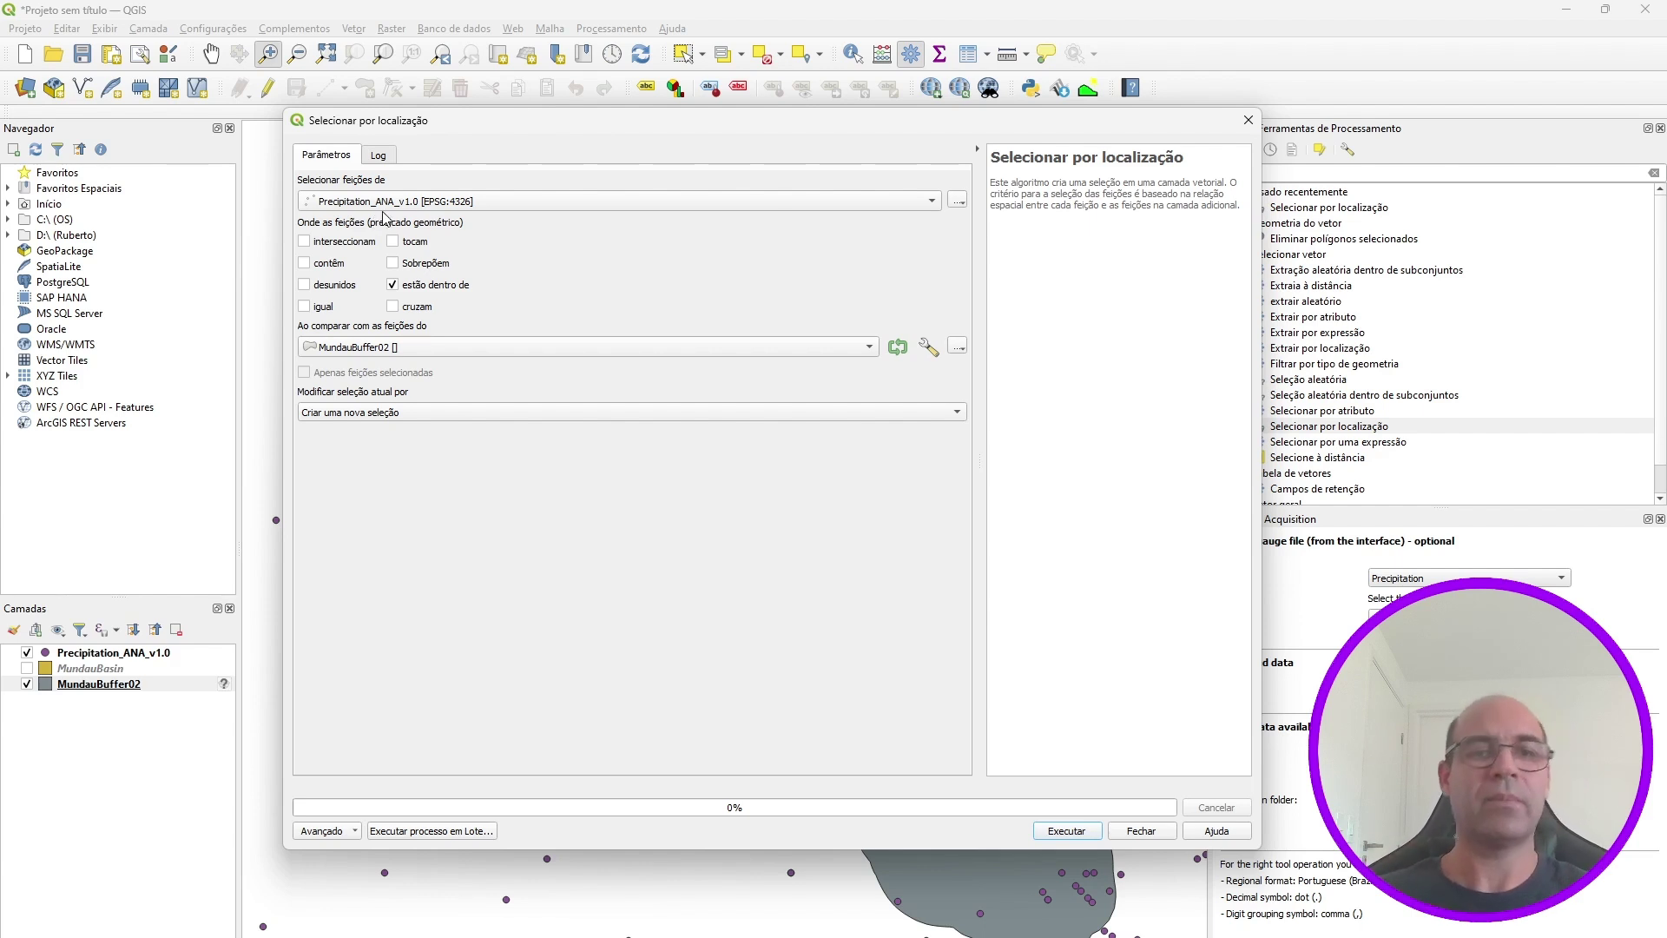
left_click(1067, 831)
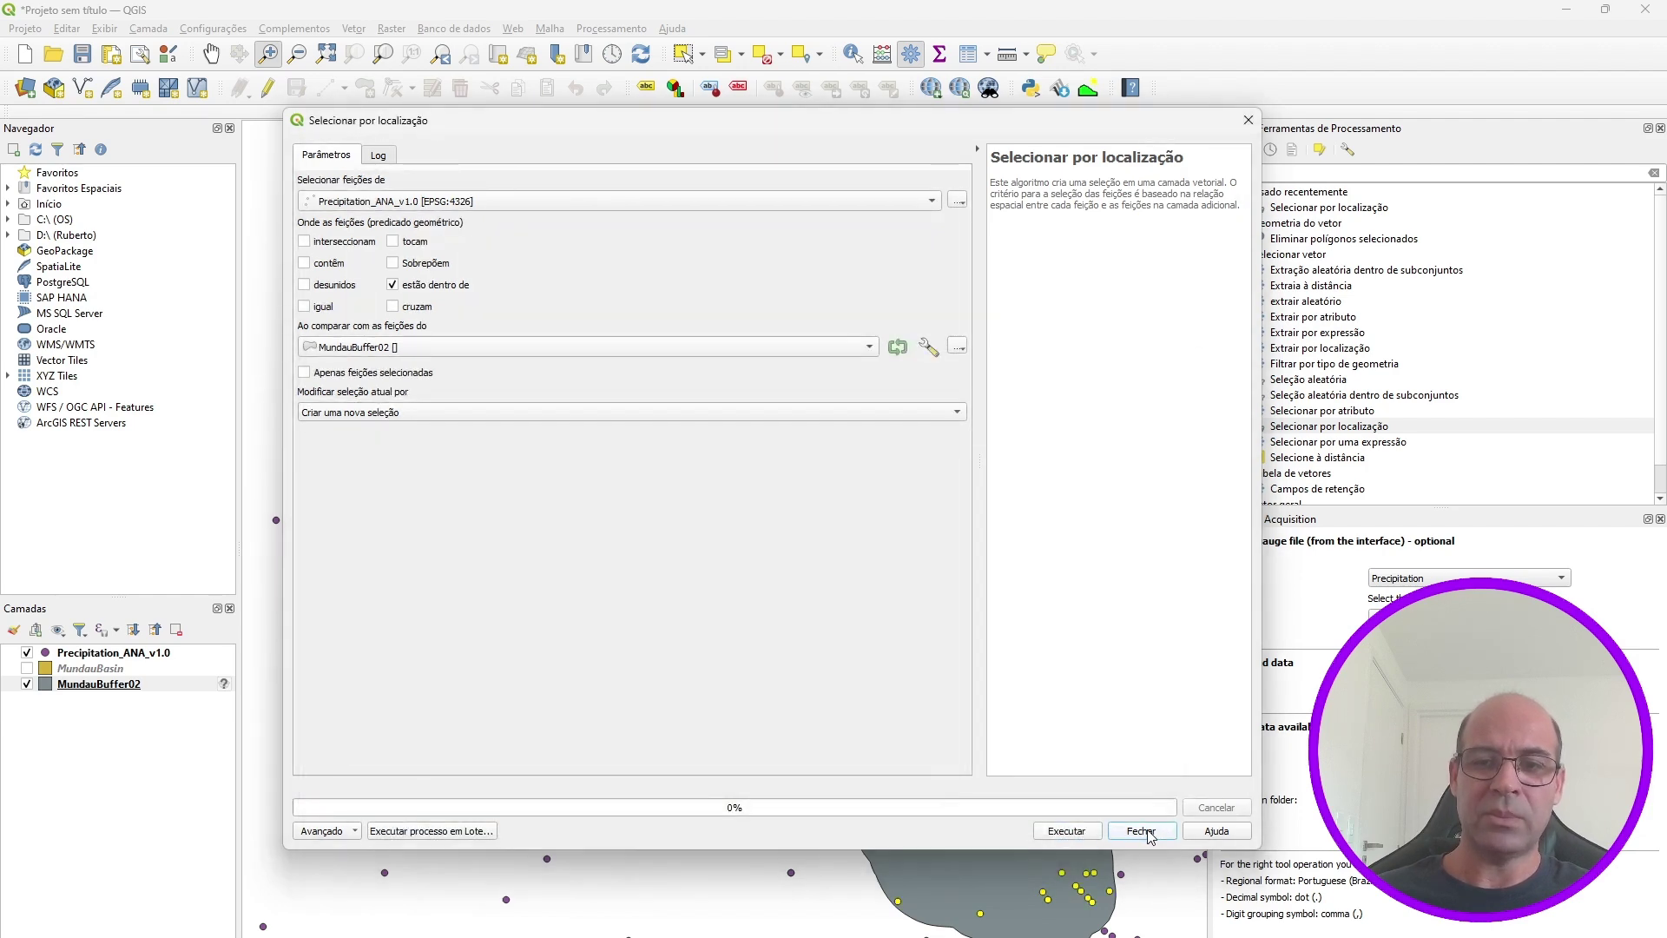
left_click(1140, 831)
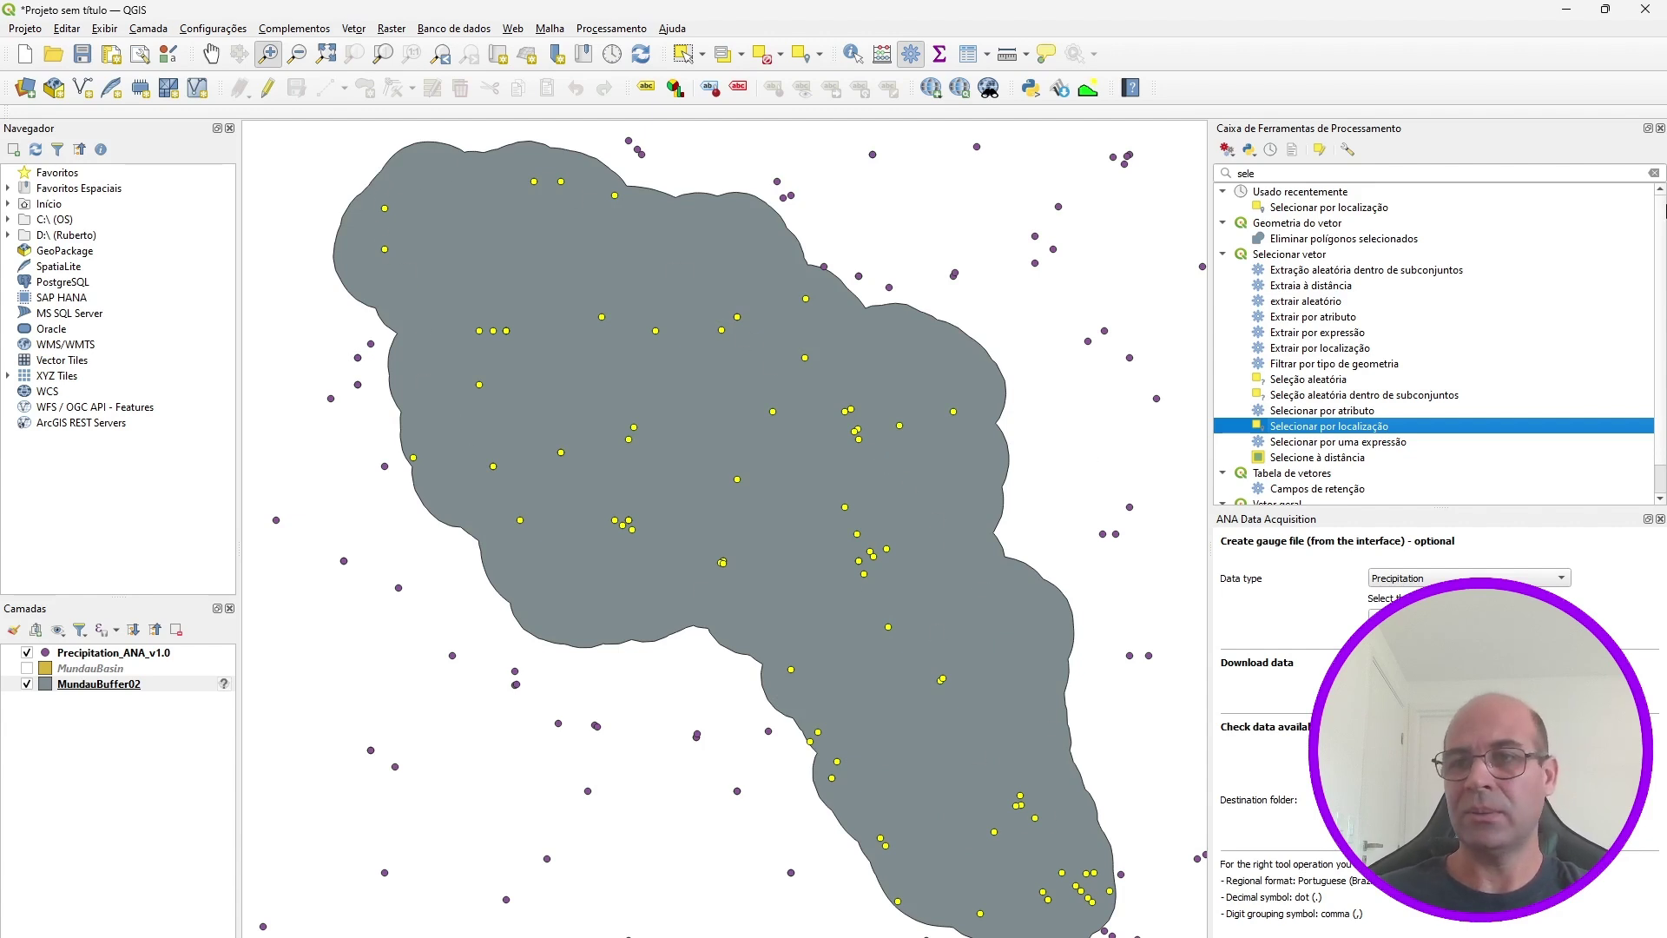
left_click(1660, 128)
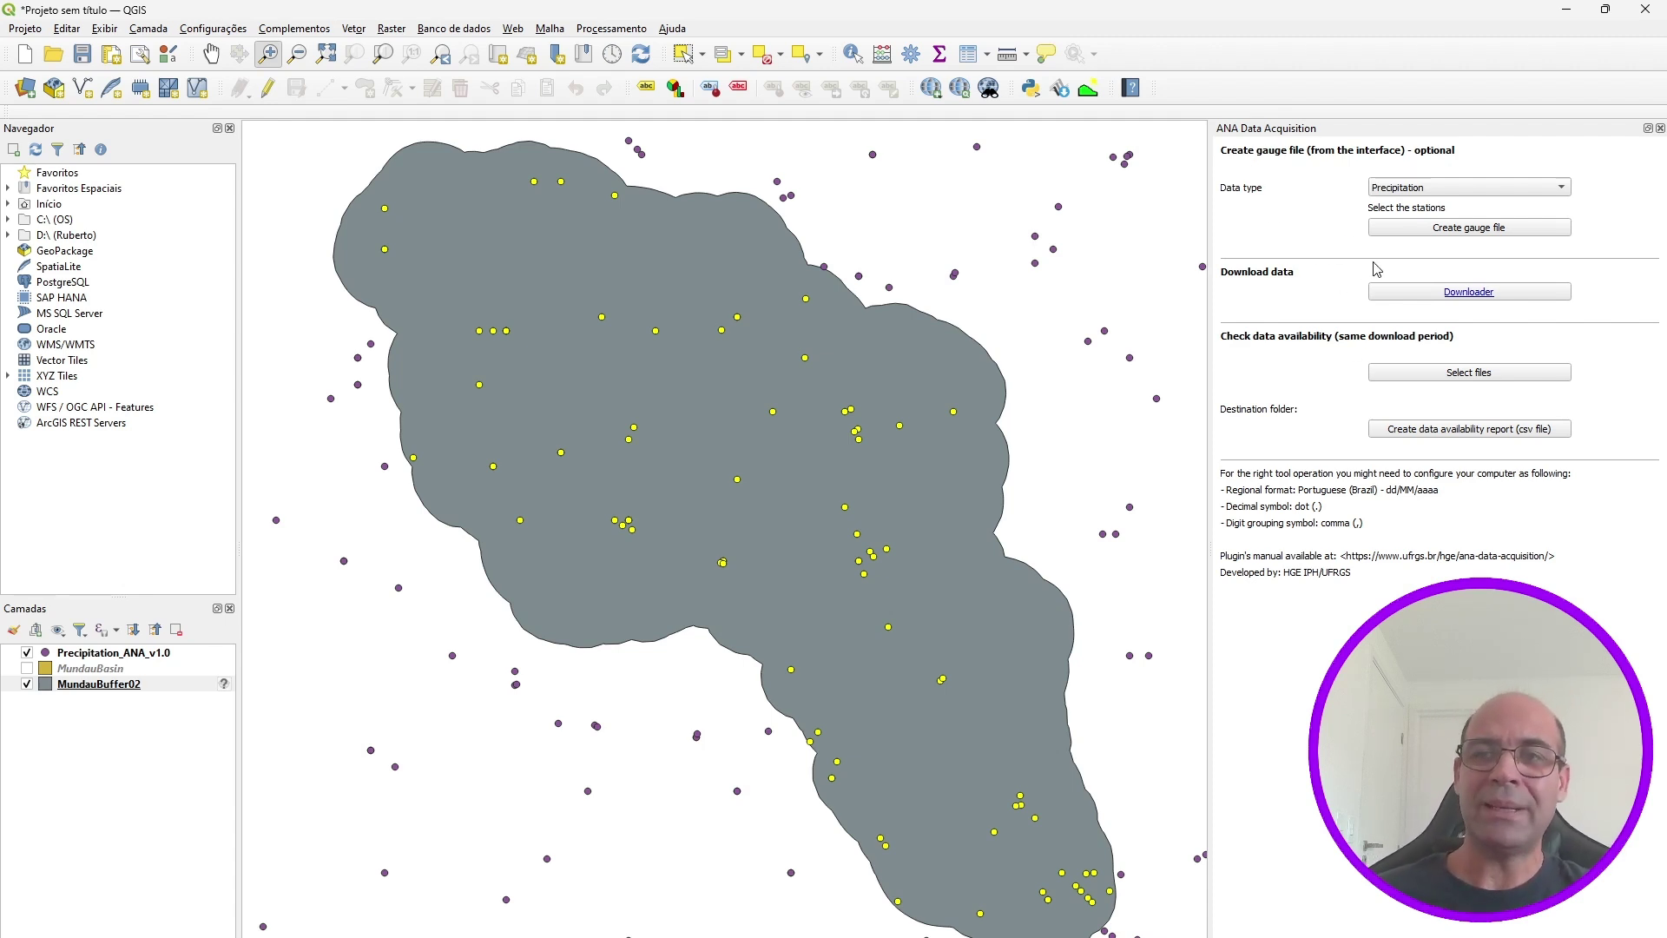
- Create the precipitation gauge file for the selected stations, with the desktop (Área de Trabalho) as destination folder
left_click(1453, 230)
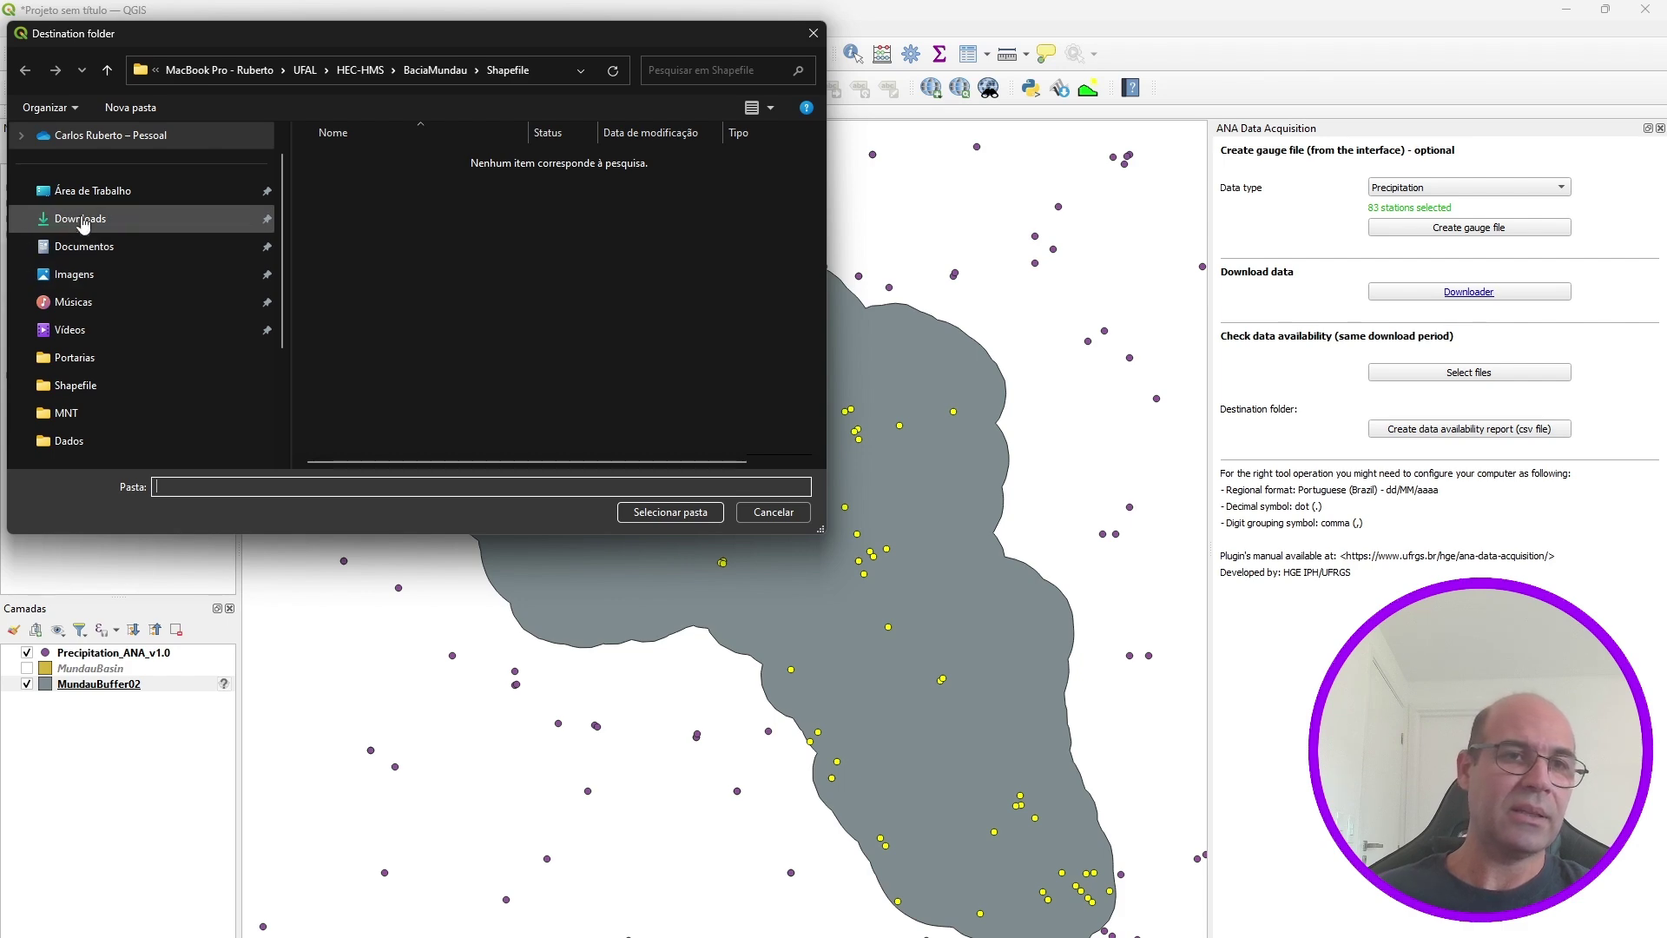
left_click(130, 190)
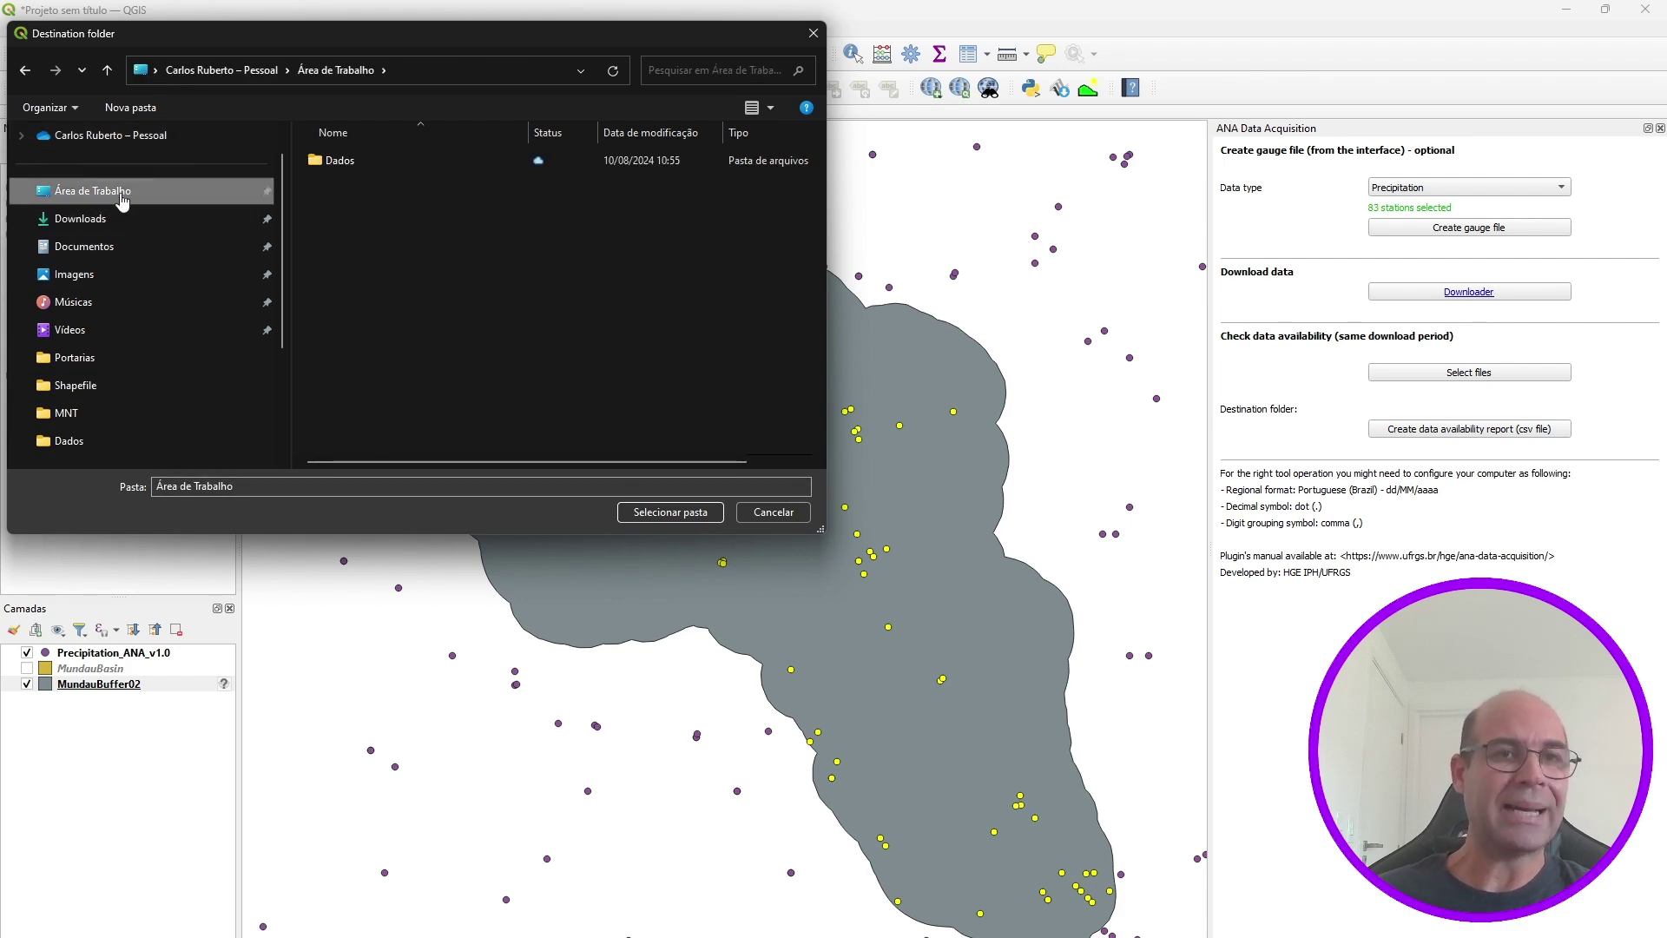
left_click(675, 519)
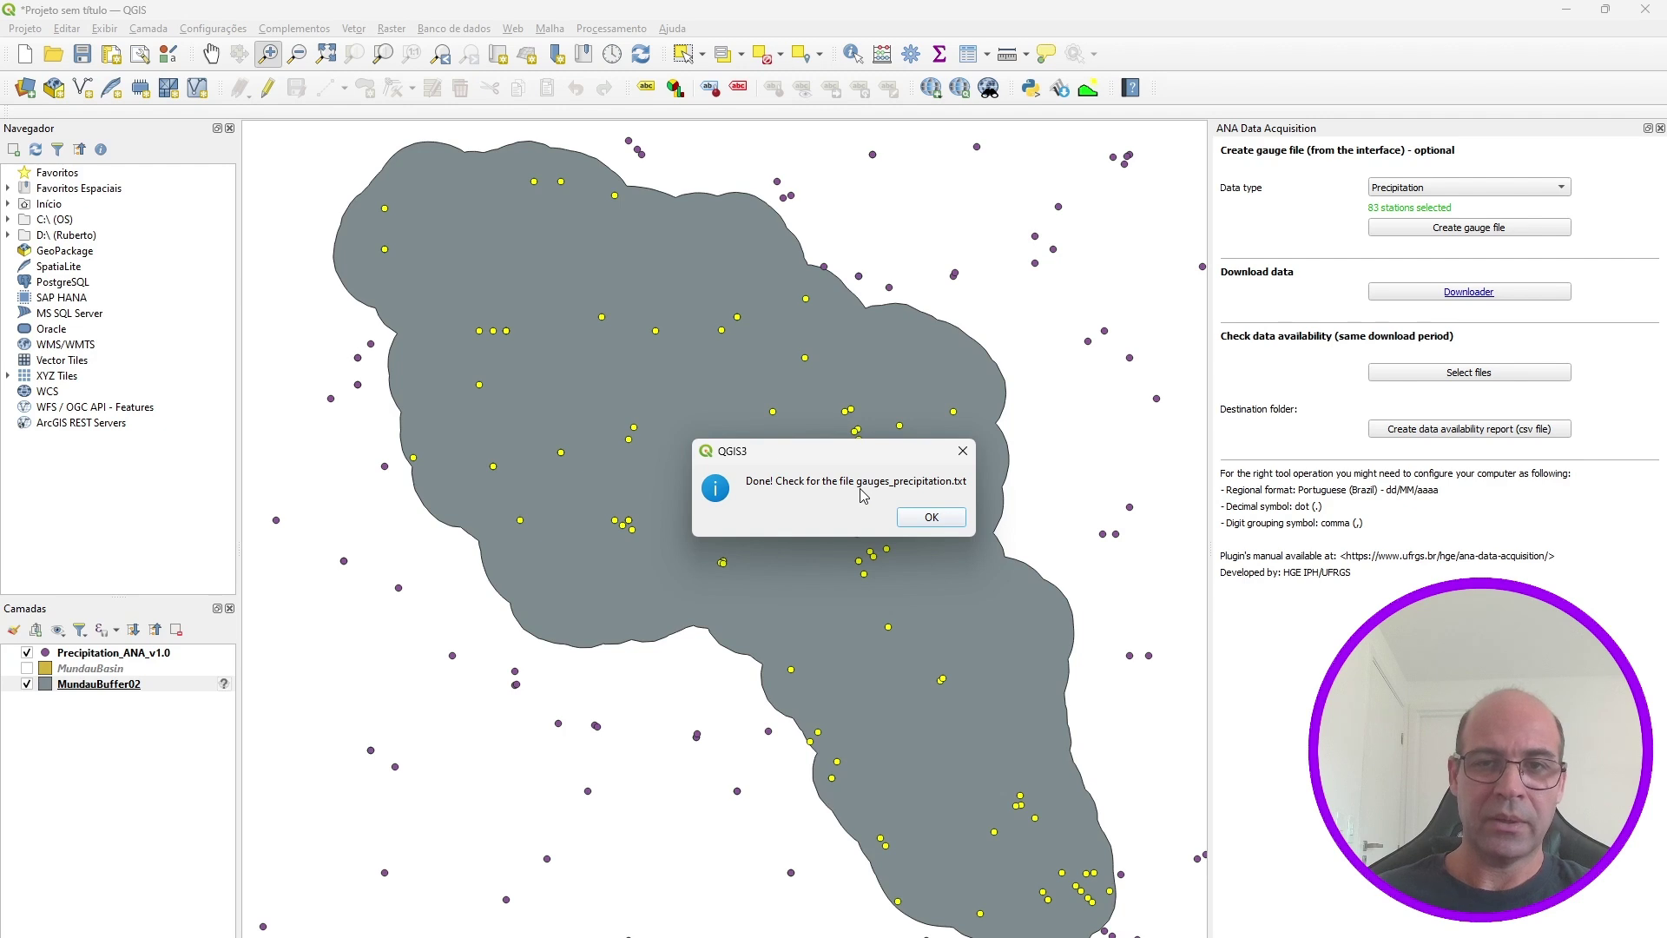
left_click(928, 518)
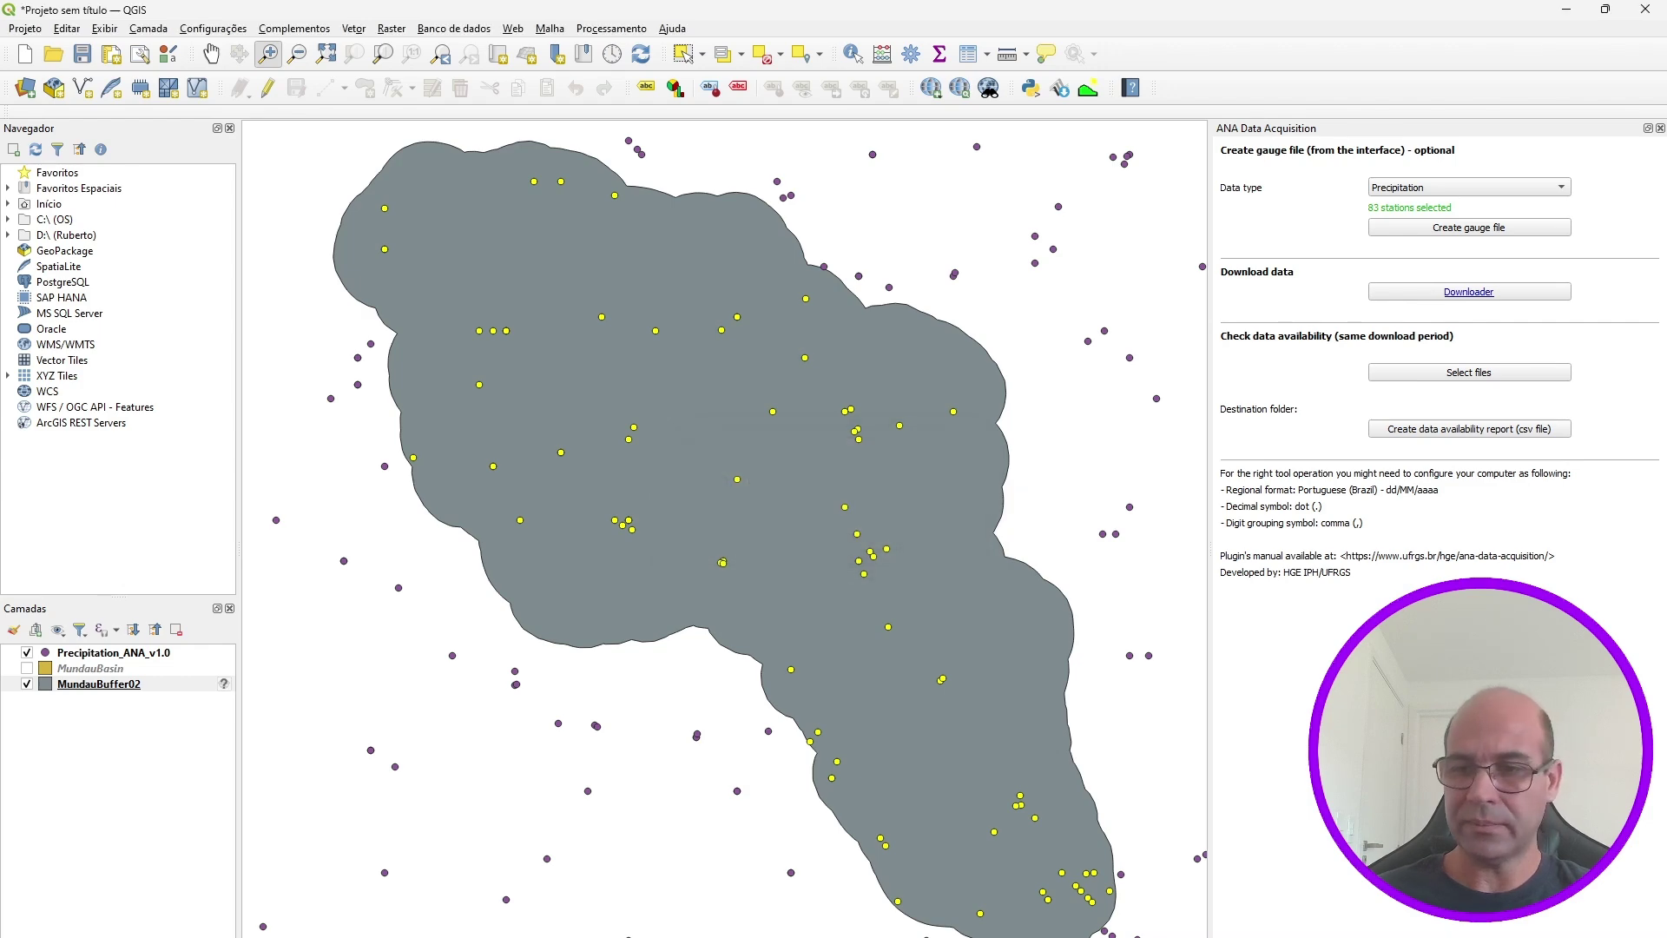
- Open the gauges_precipitation.txt file from the desktop, examine its list of station codes, and close it
key("super+d")
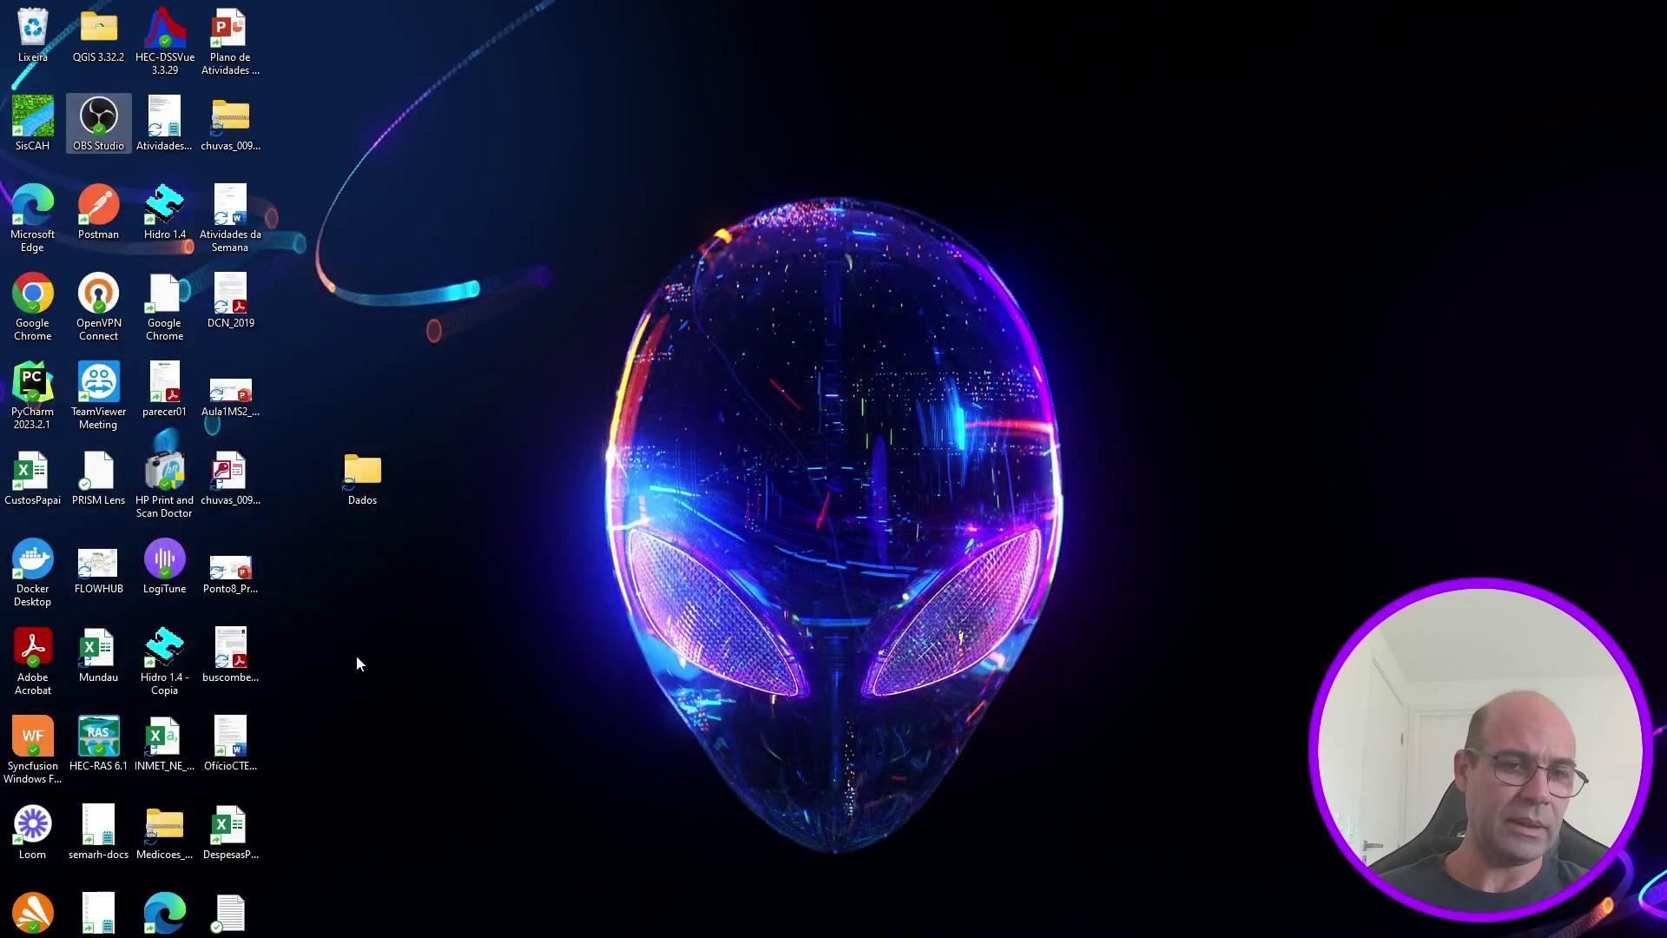
double_click(233, 914)
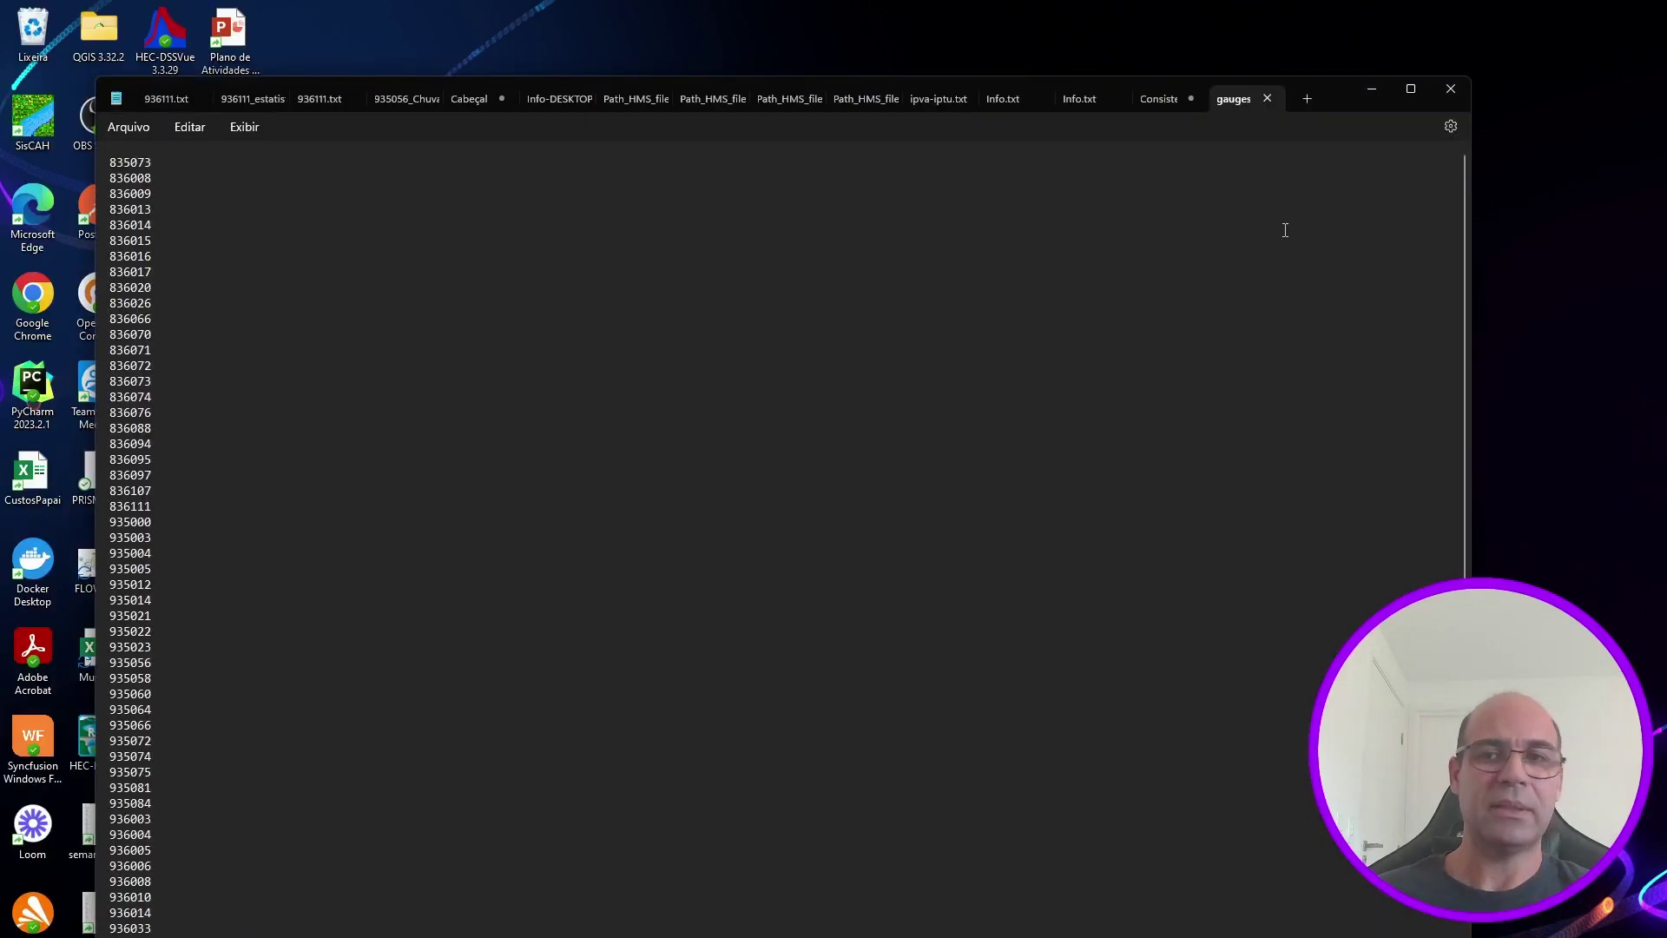
mouse_move(1467, 195)
left_mouse_down()
mouse_move(1467, 469)
mouse_move(1445, 191)
left_mouse_up()
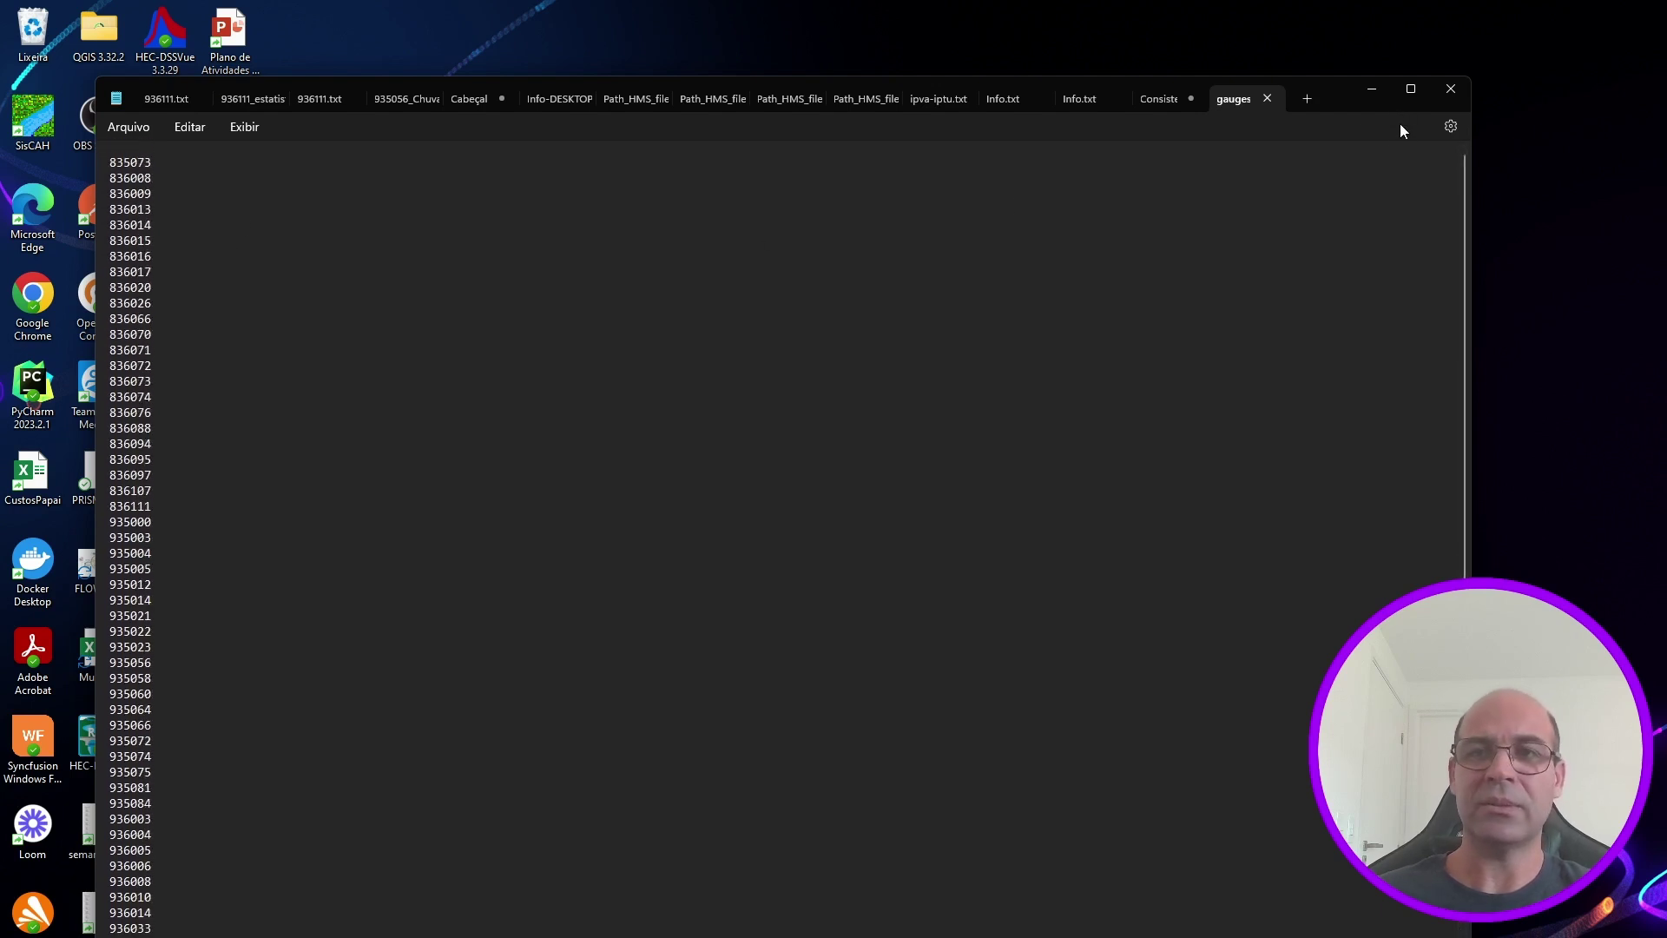
left_click(1267, 99)
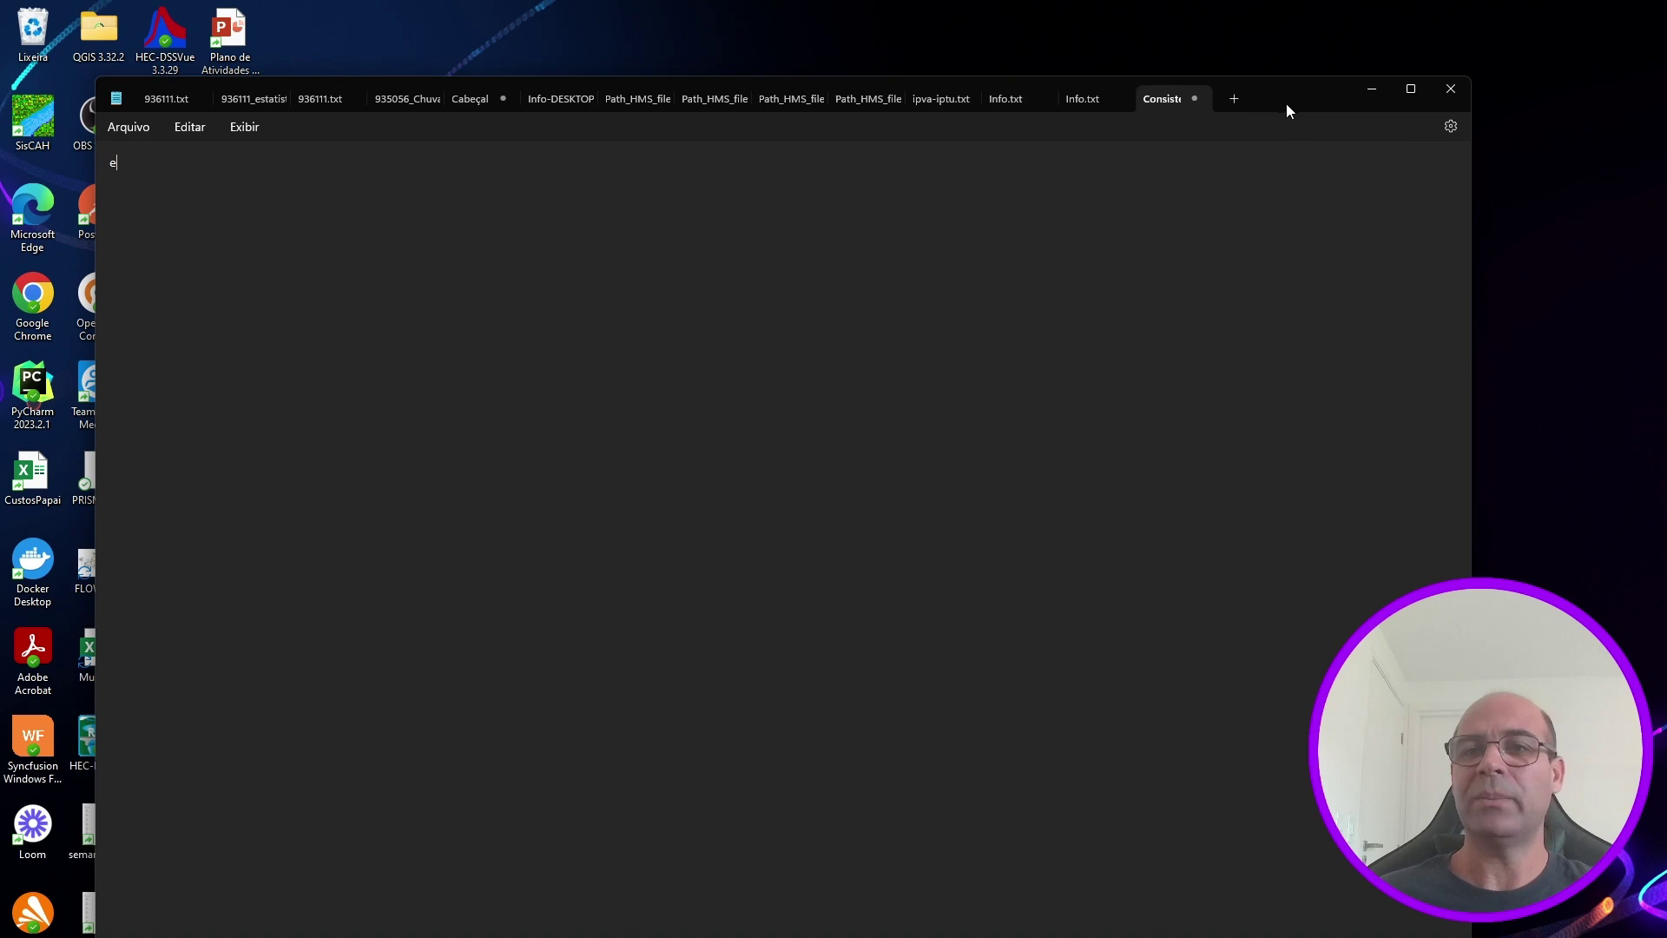
left_click(1365, 90)
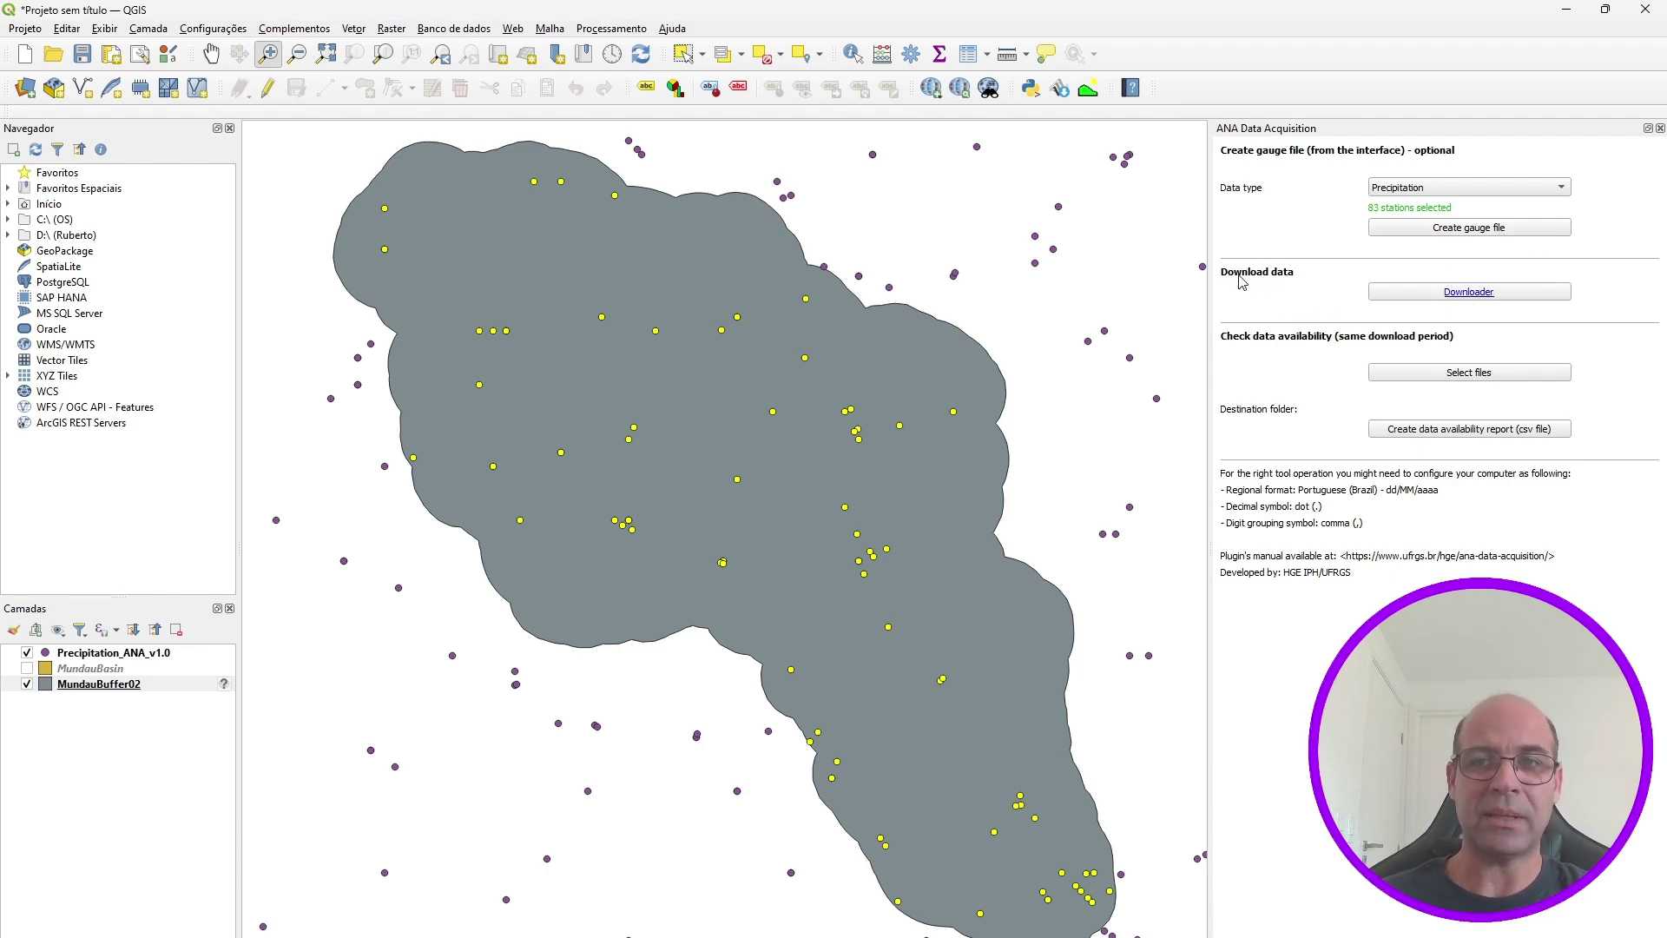
- Open the plugin's data downloader and load the desktop's gauges_precipitation.txt as the gauges input file for precipitation
left_click(1473, 293)
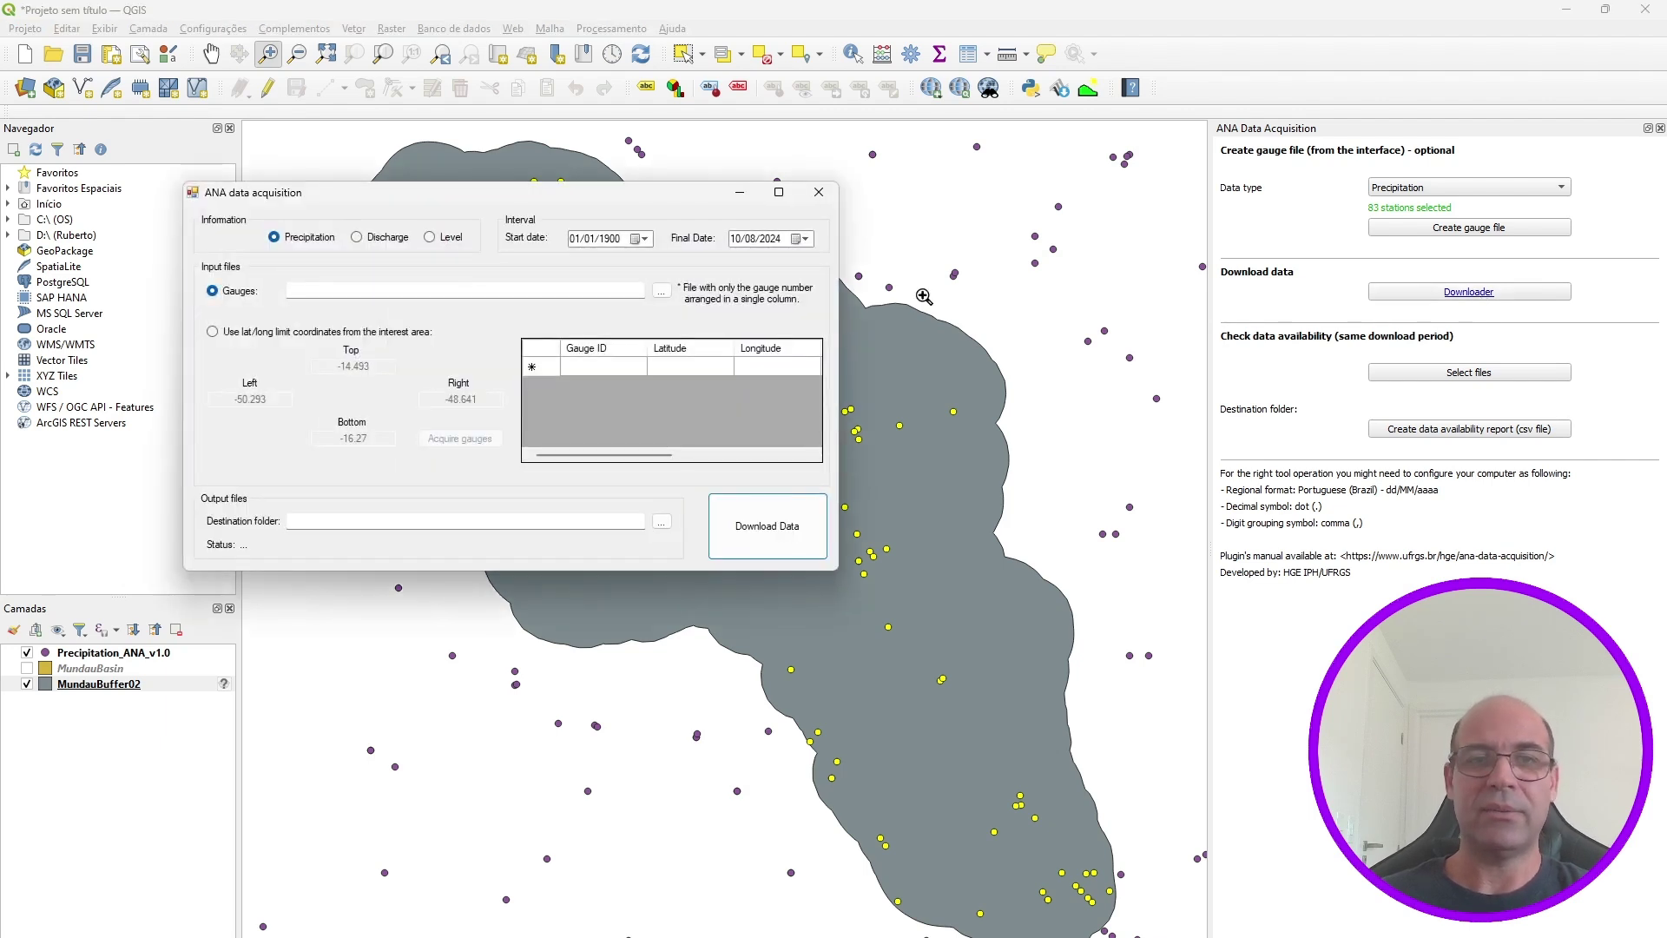
left_click_drag(431, 205, 670, 225)
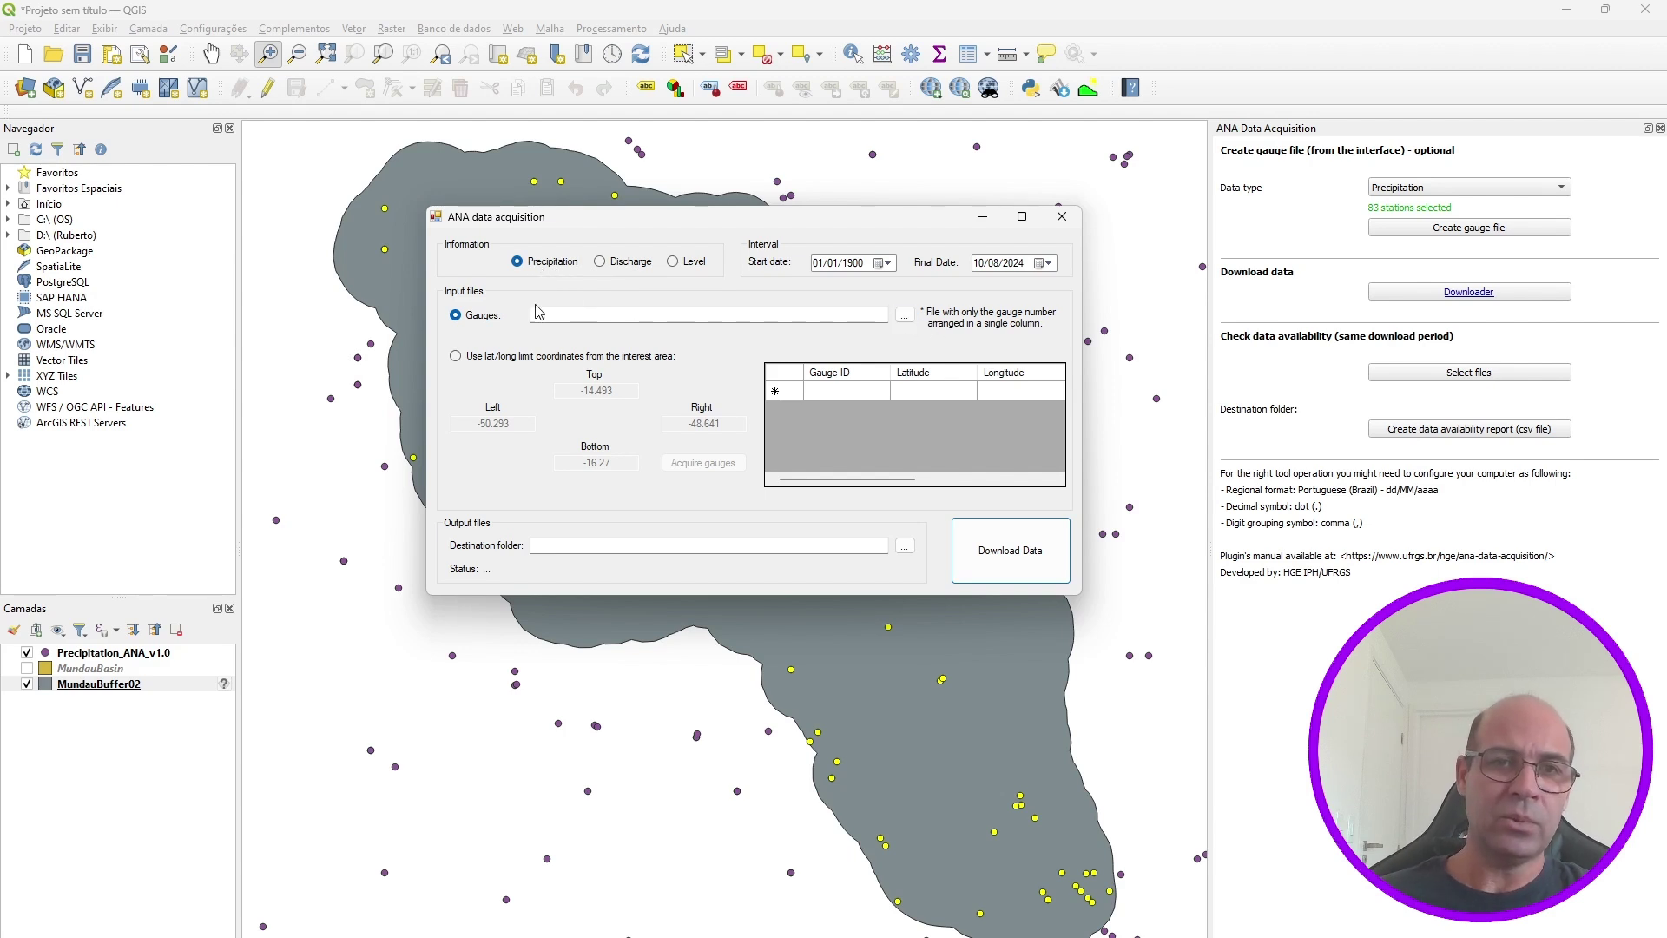
left_click(906, 321)
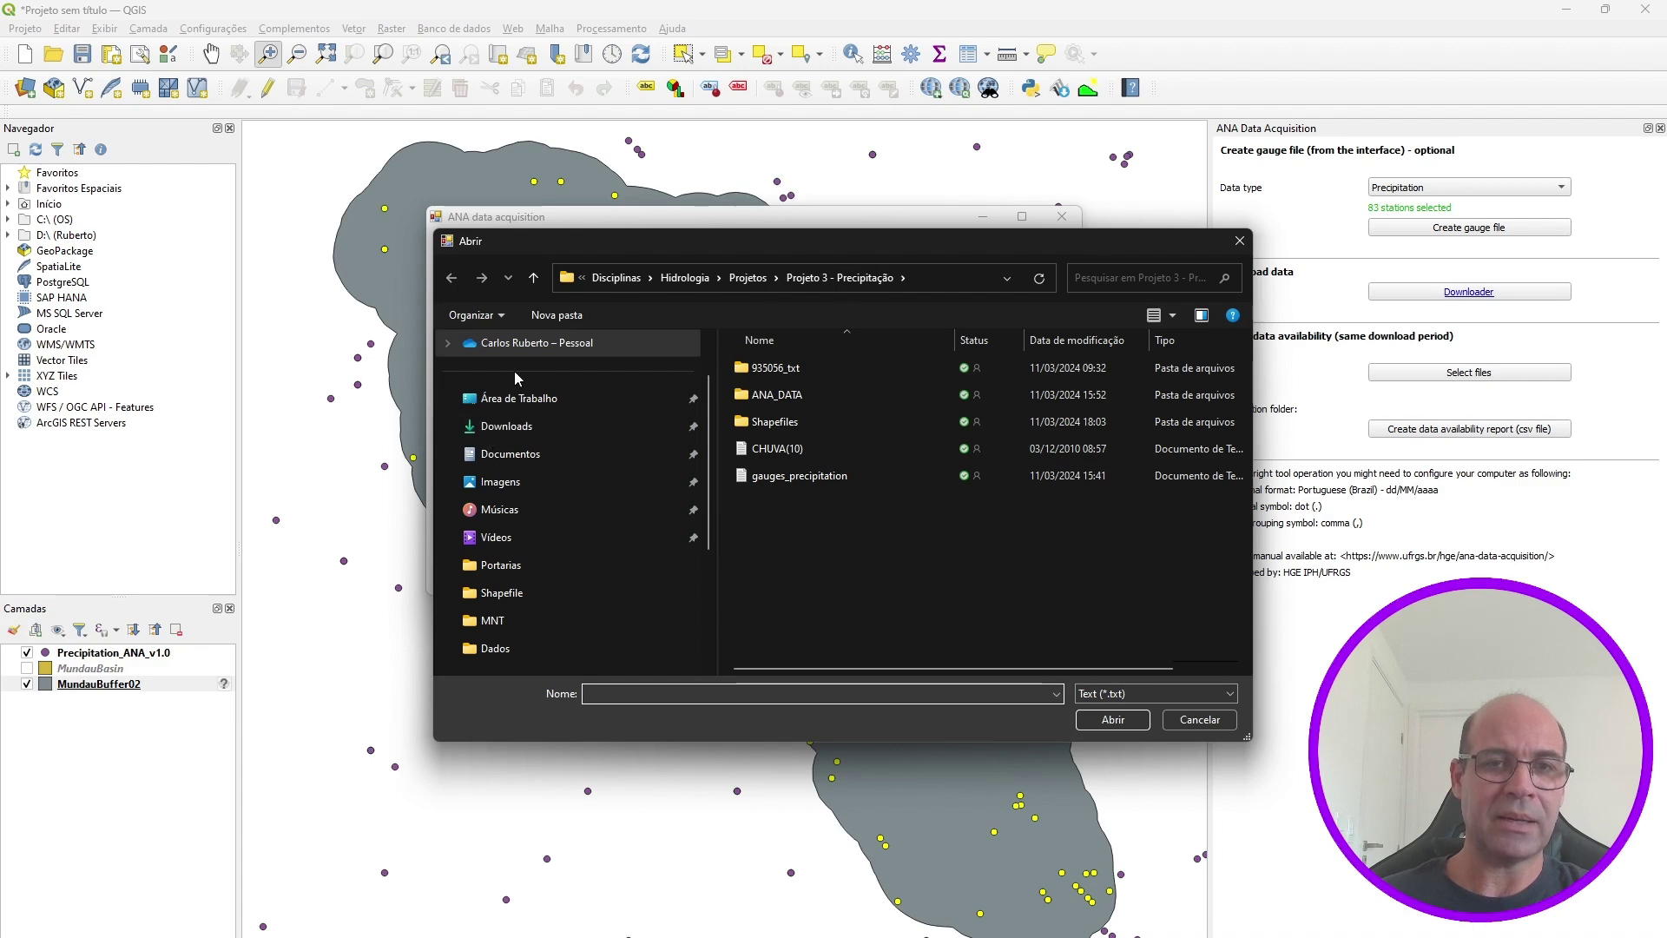
scroll(517, 460, "up", 1)
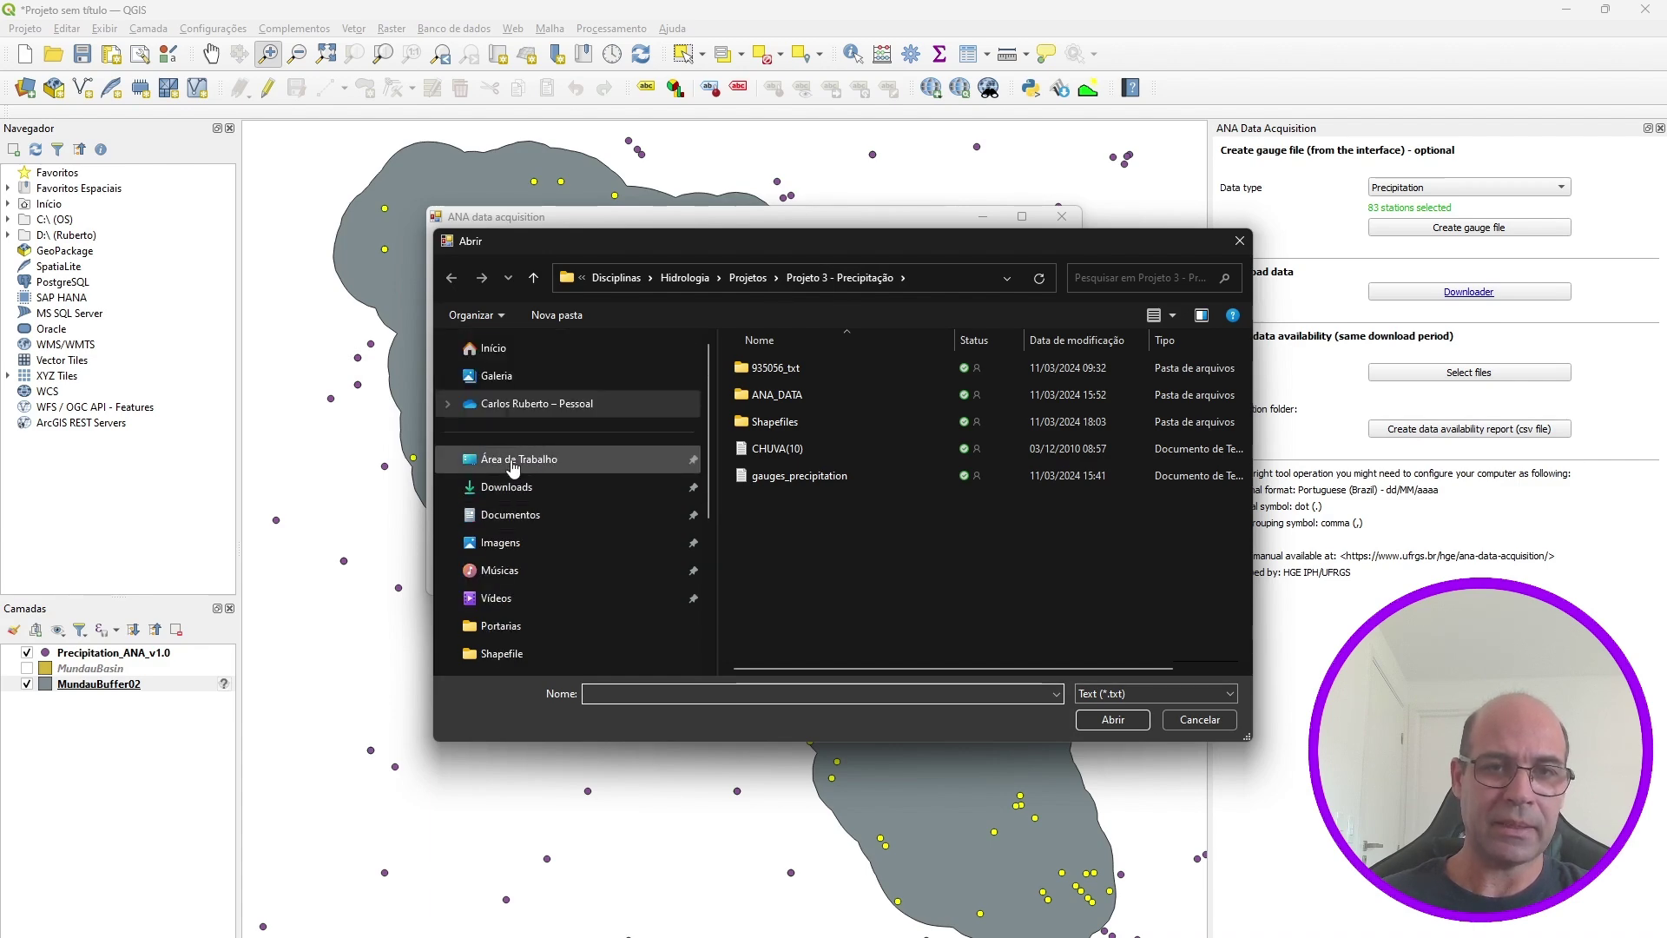
left_click(514, 463)
double_click(787, 426)
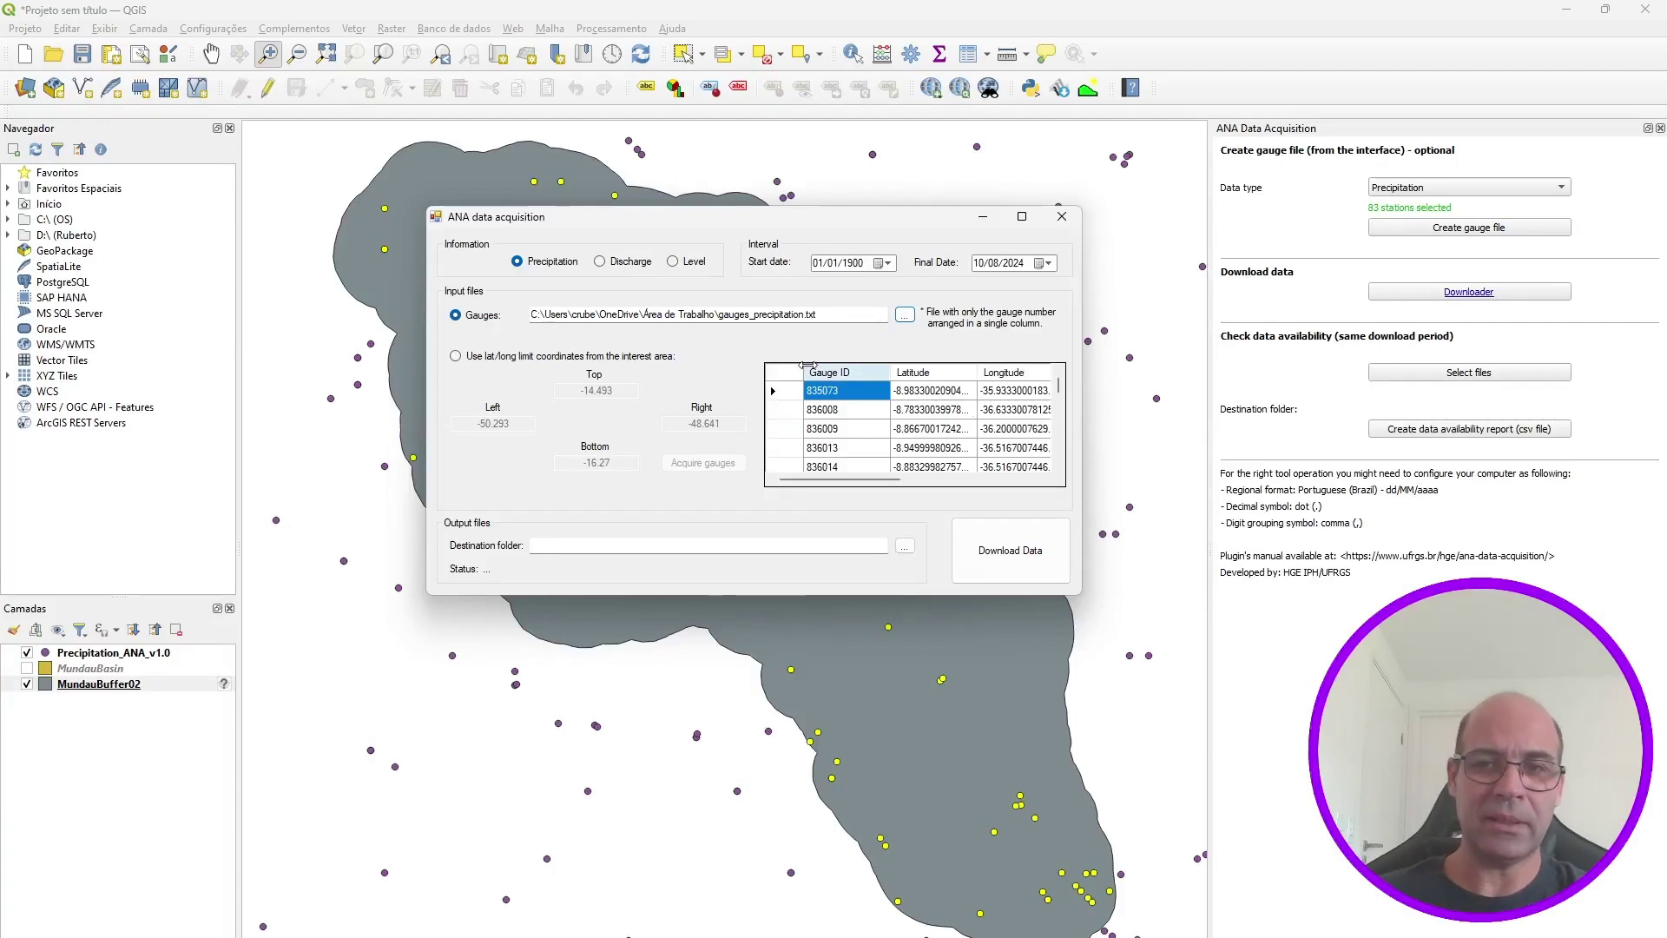
left_click_drag(1060, 392, 1059, 382)
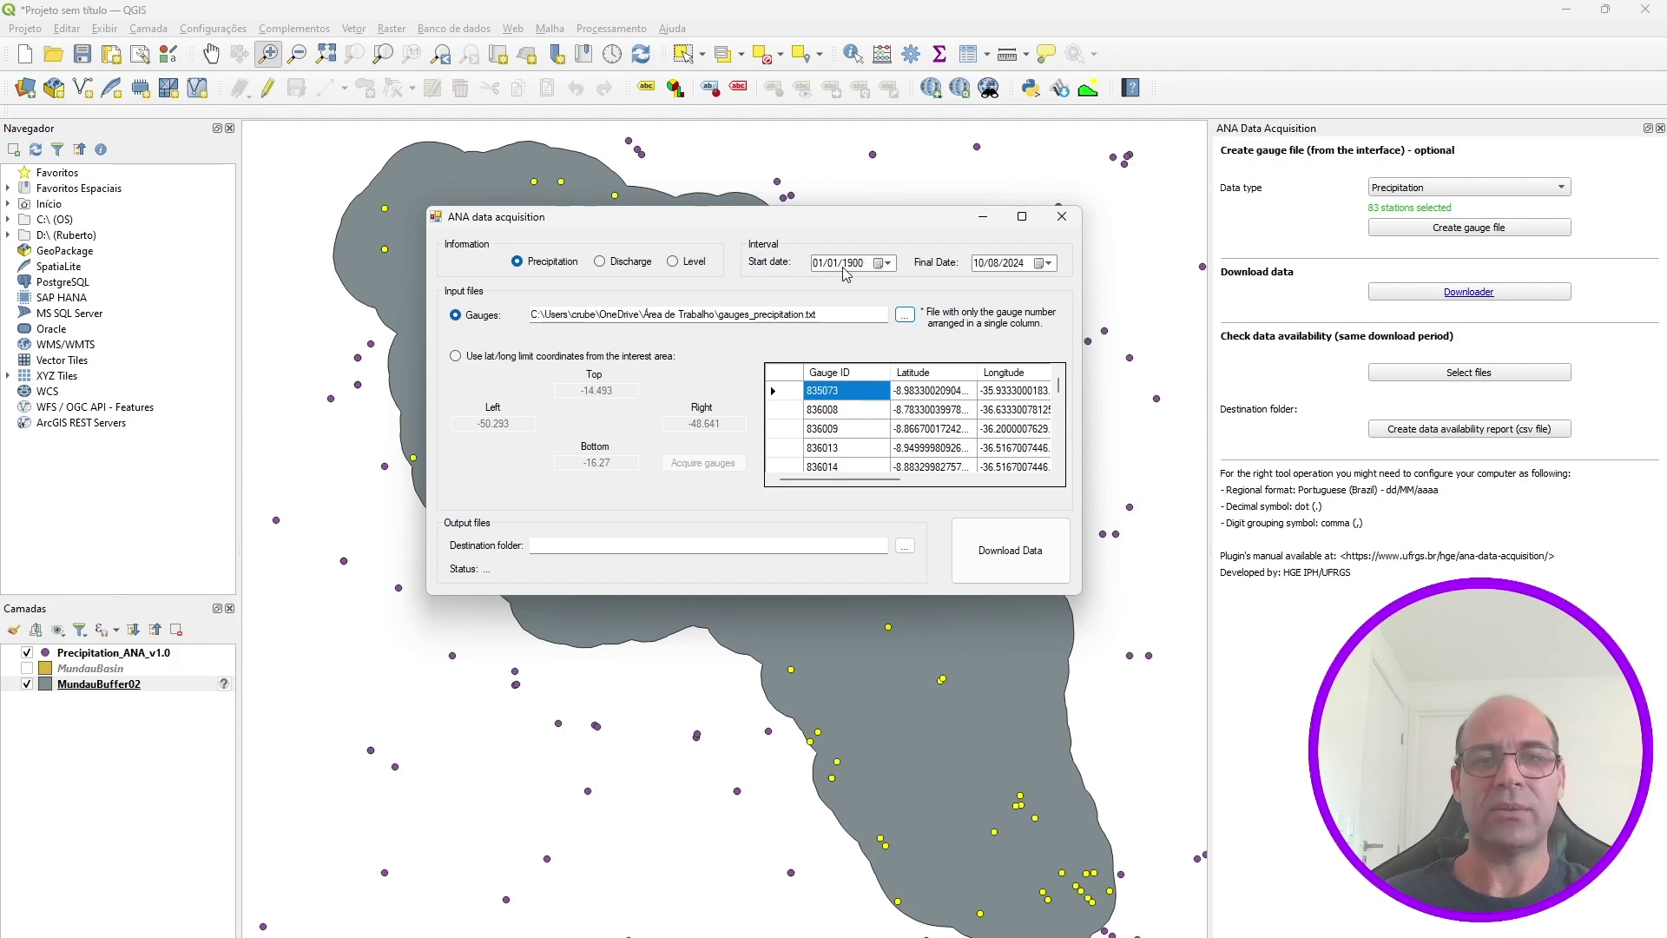
- Check the desktop's Dados folder in File Explorer, set it as the destination folder, and start the precipitation data download
left_click(905, 545)
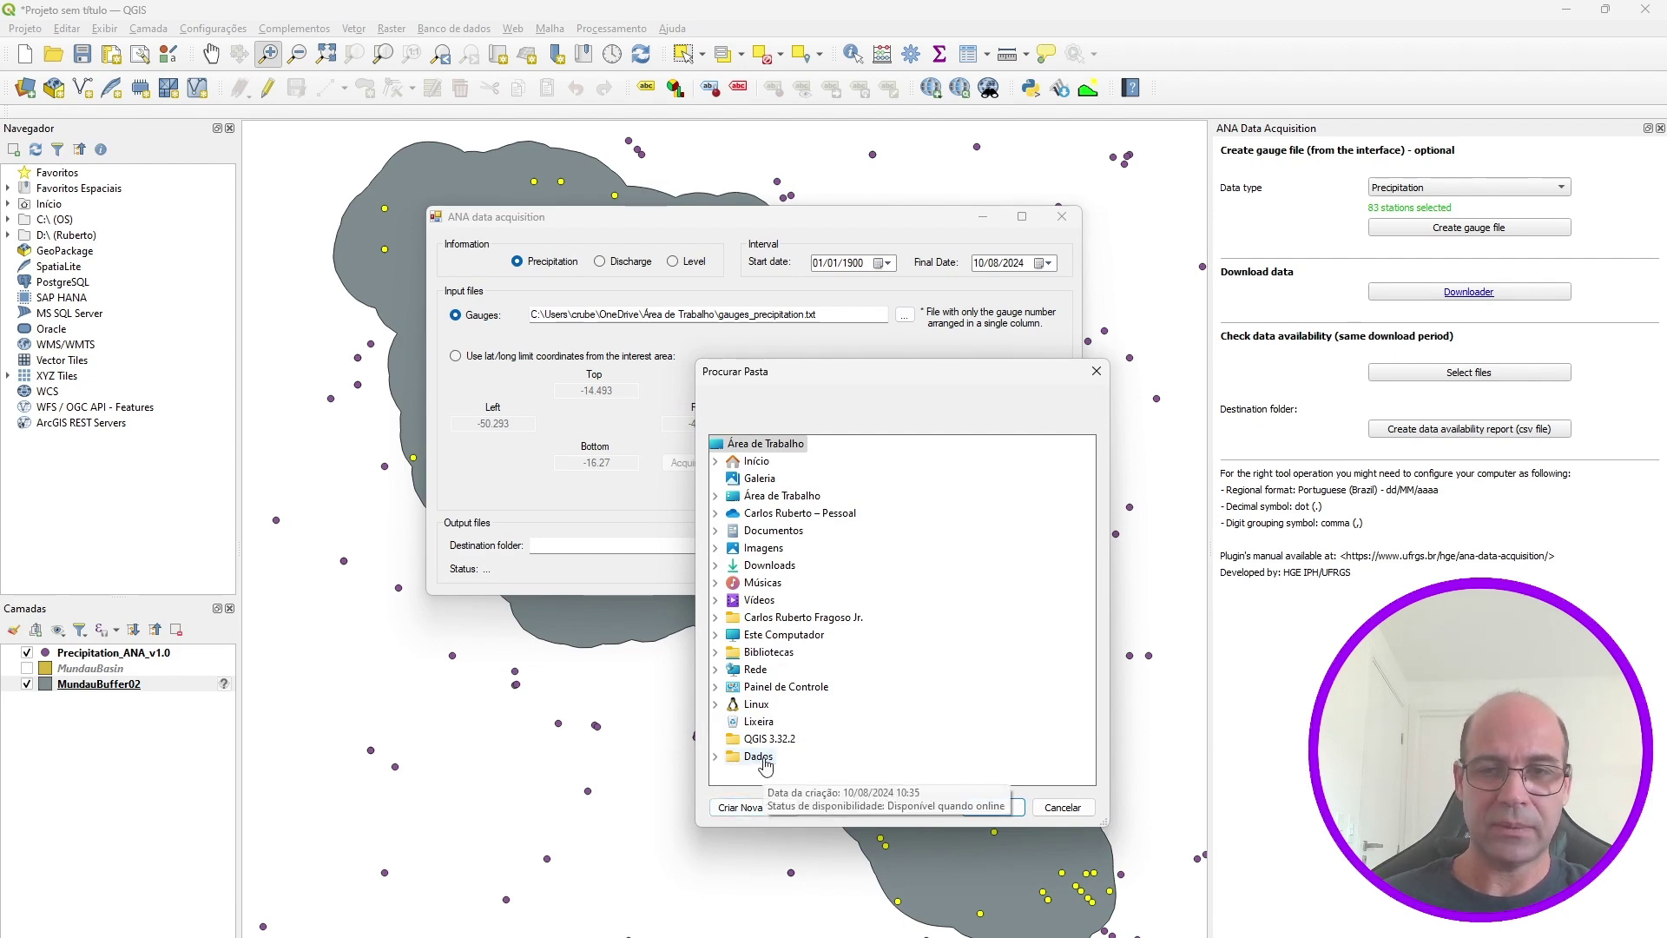
left_click(911, 937)
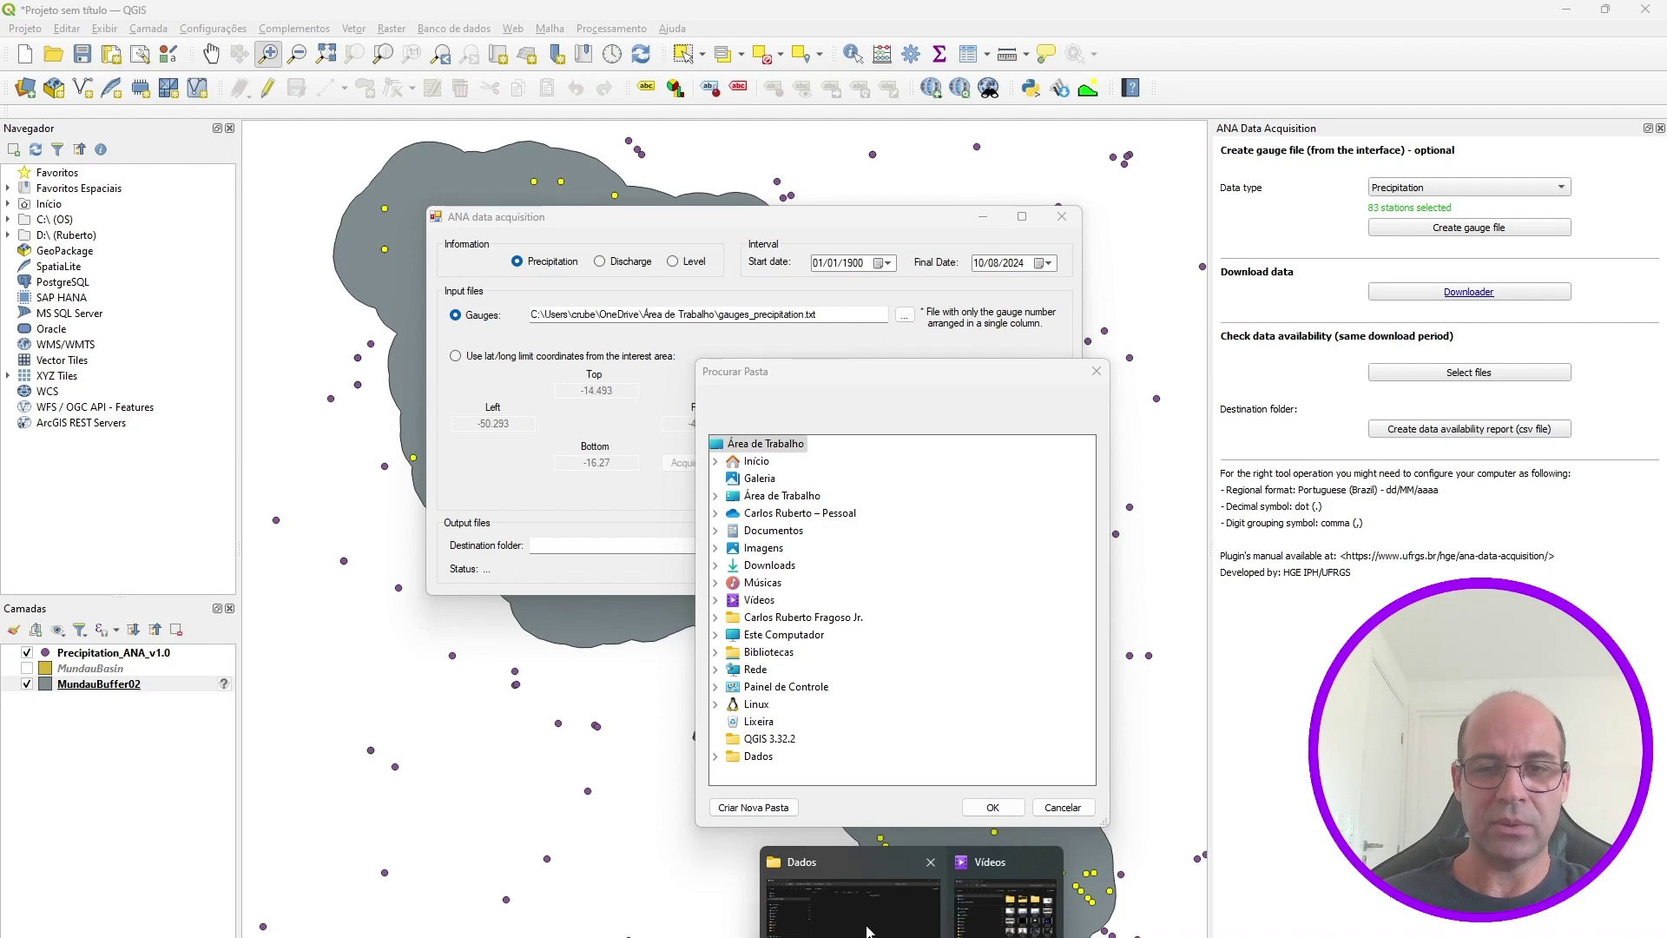
left_click(851, 903)
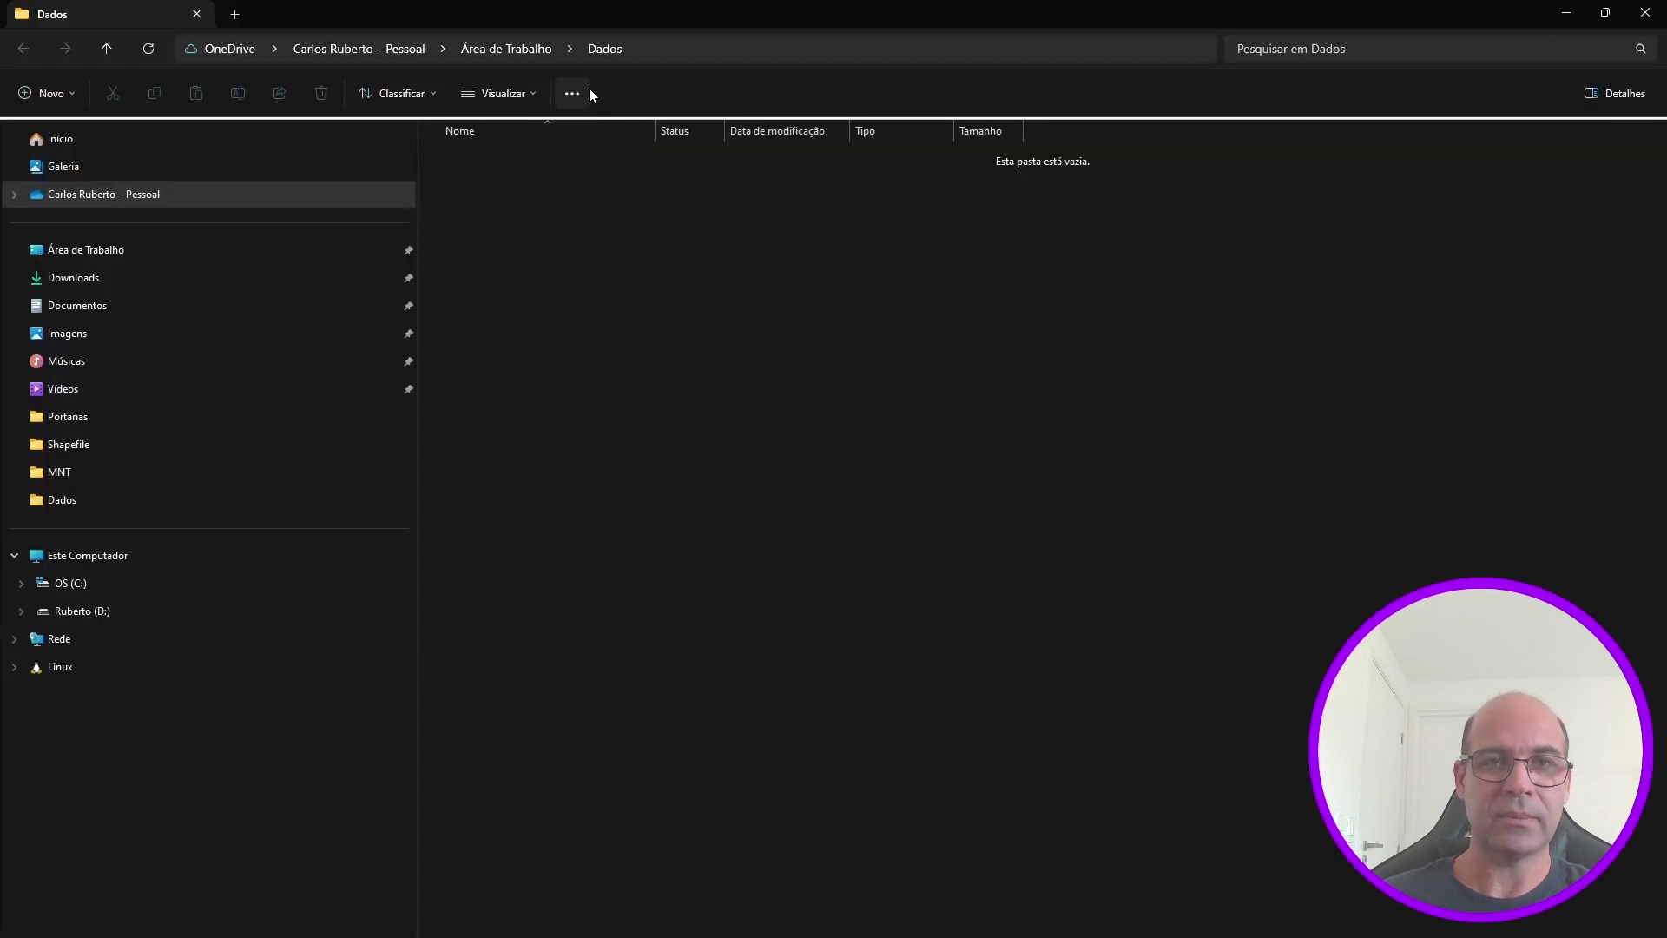
left_click(525, 52)
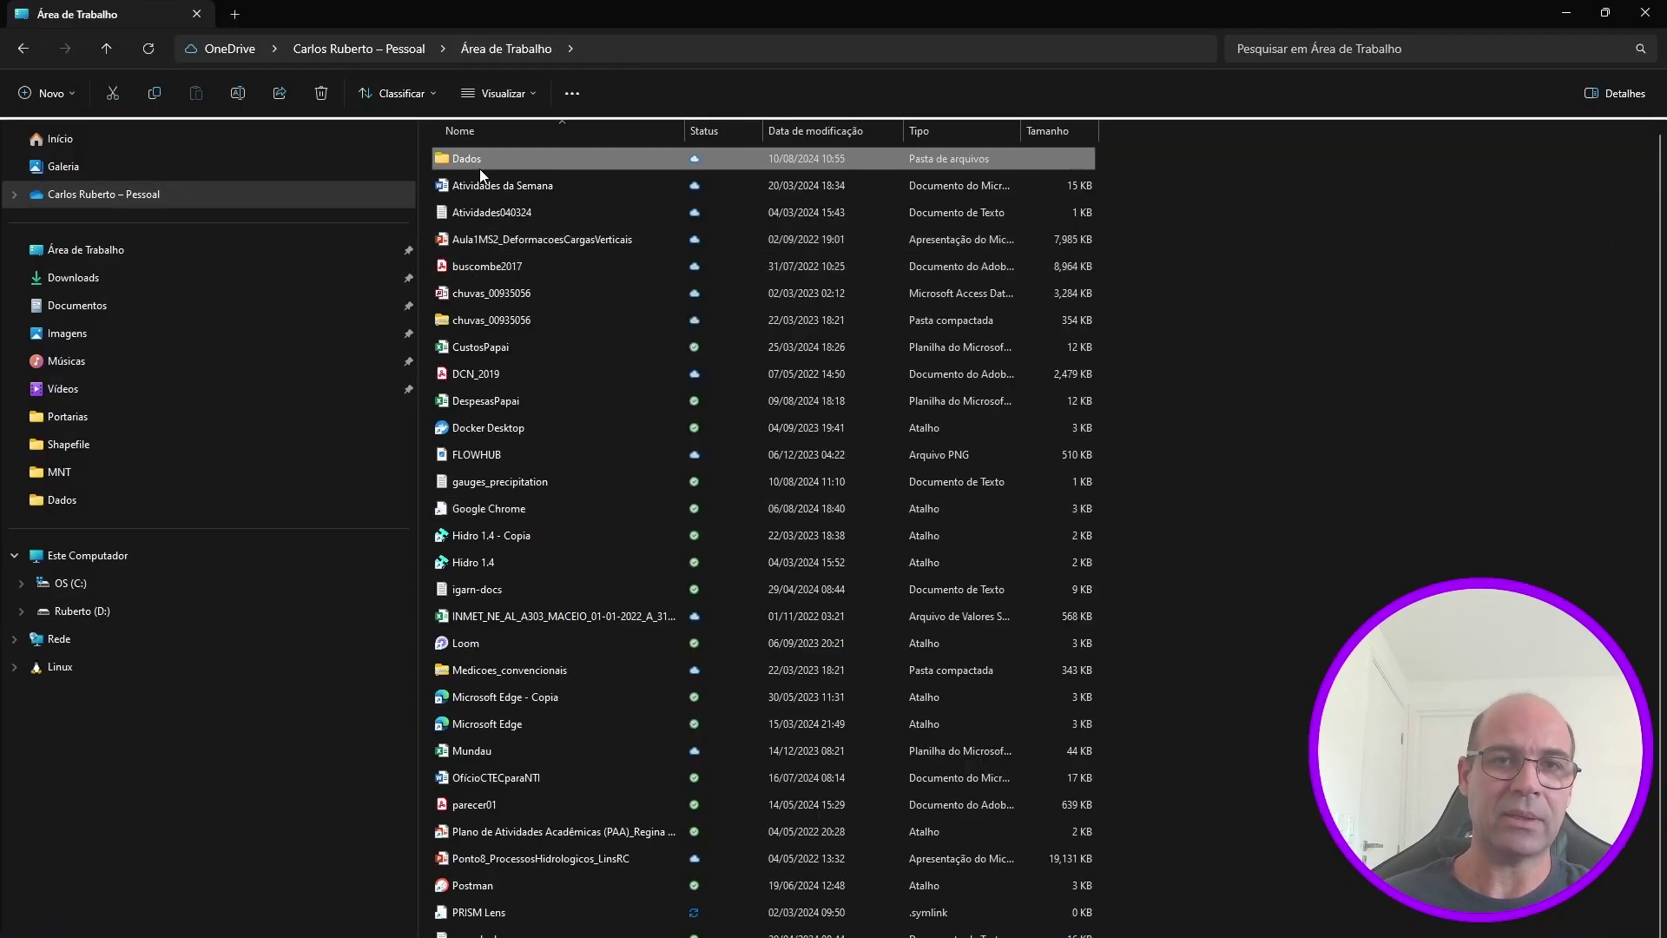
double_click(471, 160)
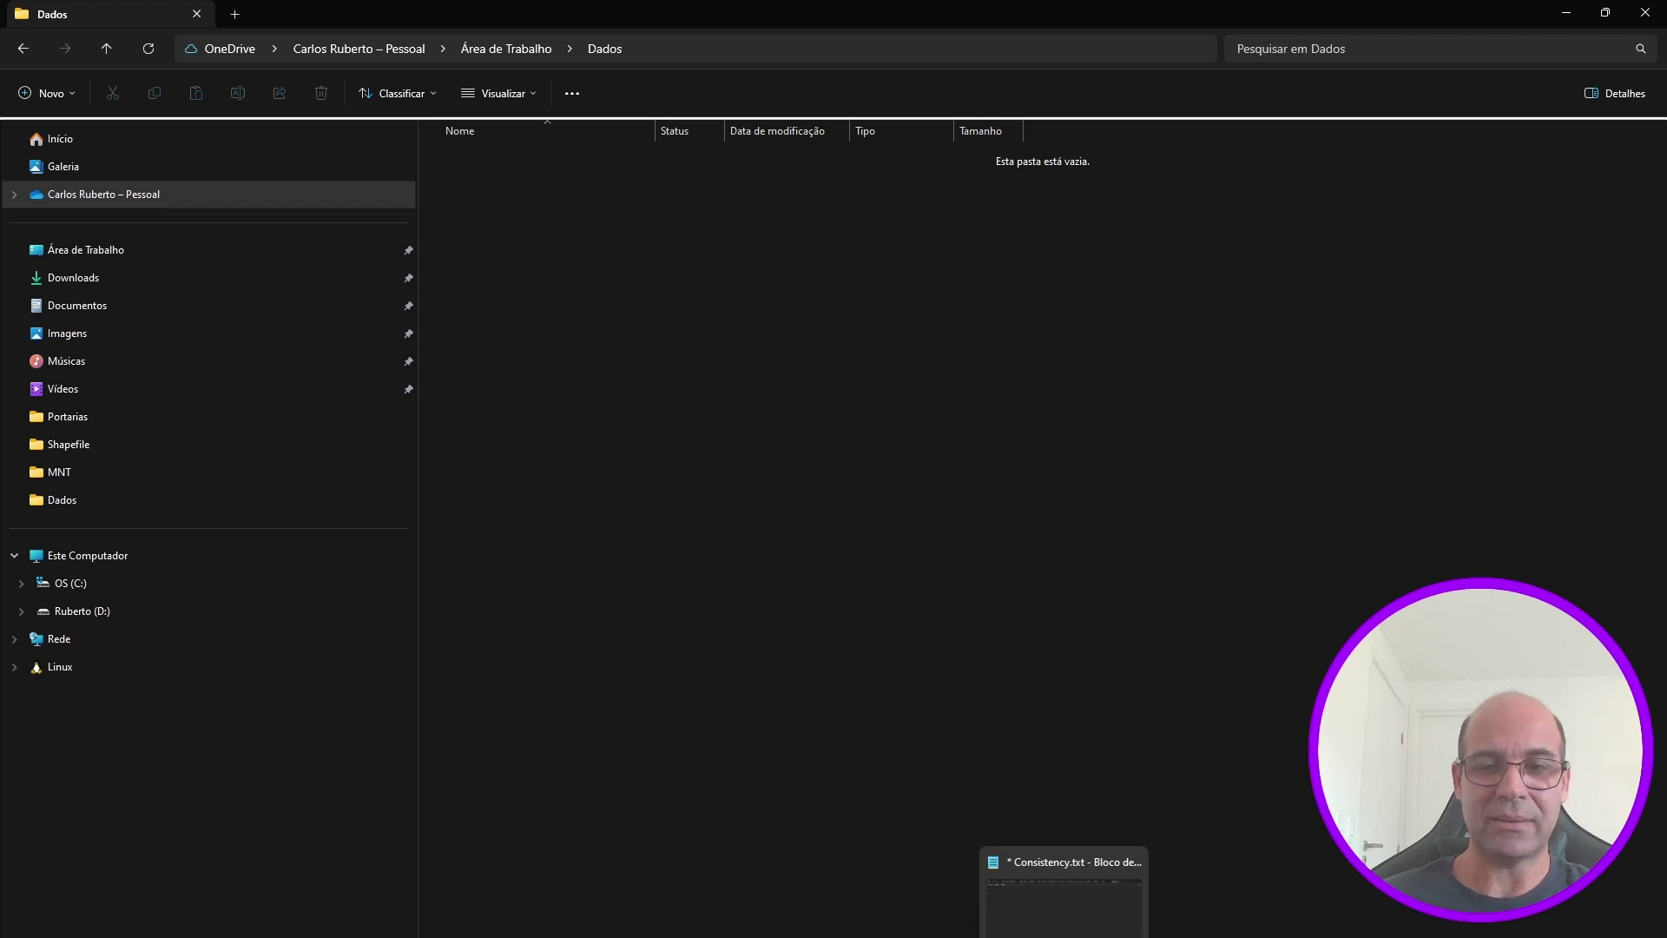
left_click(1042, 862)
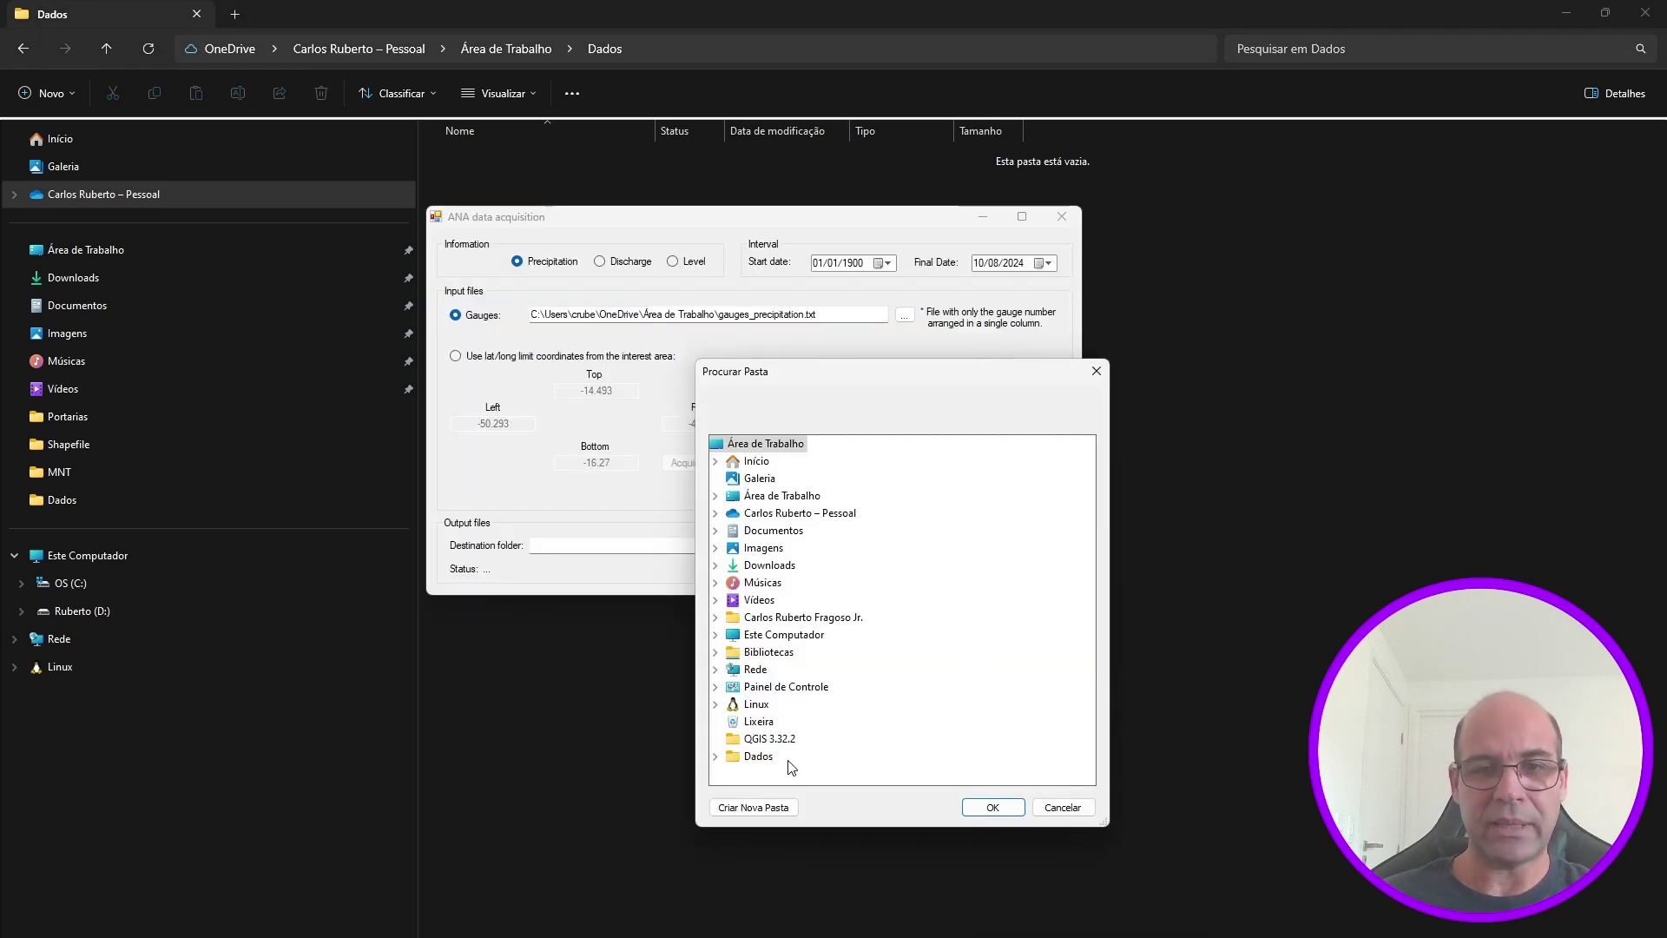
left_click(760, 764)
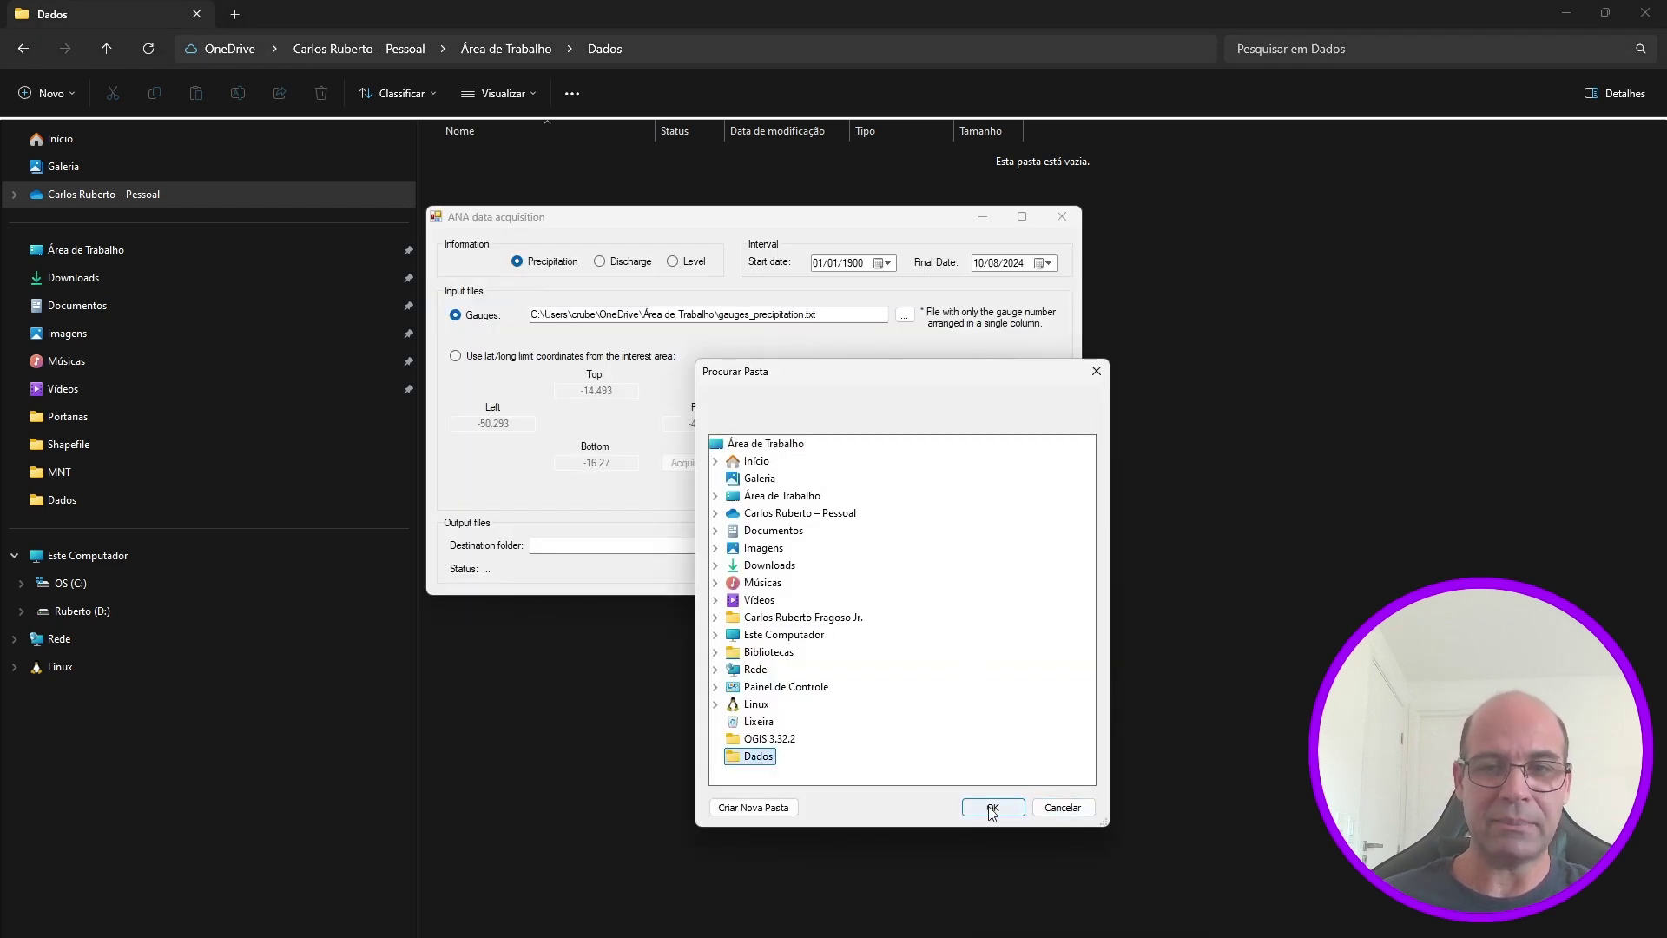
left_click(989, 805)
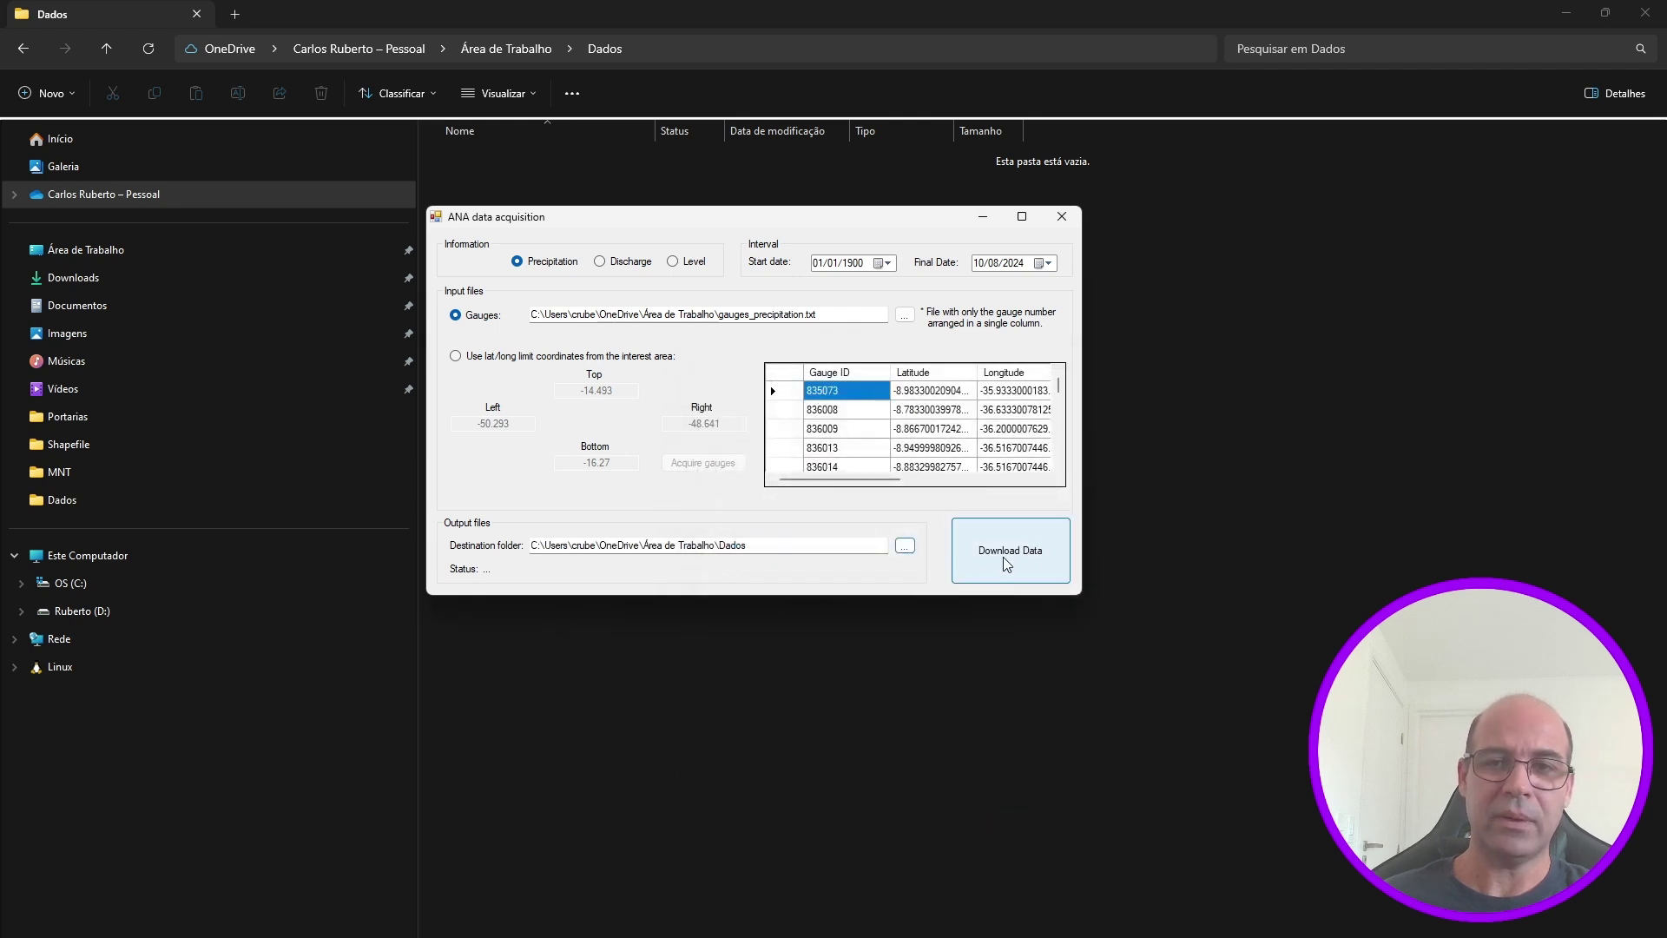
left_click(1025, 550)
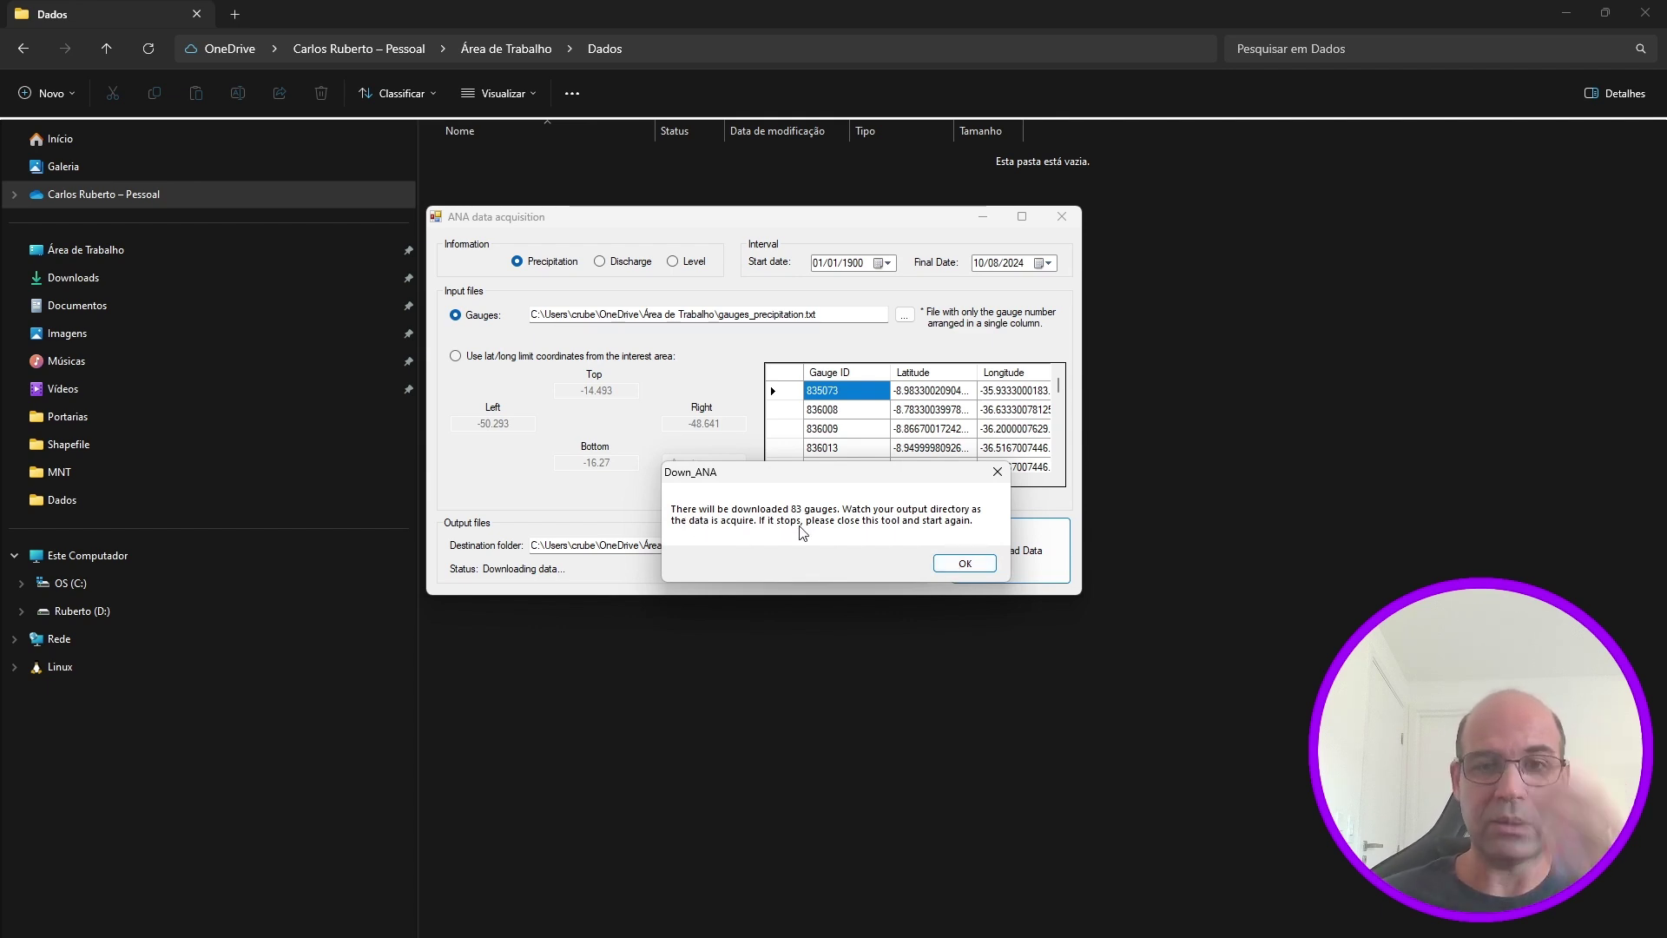
left_click(965, 564)
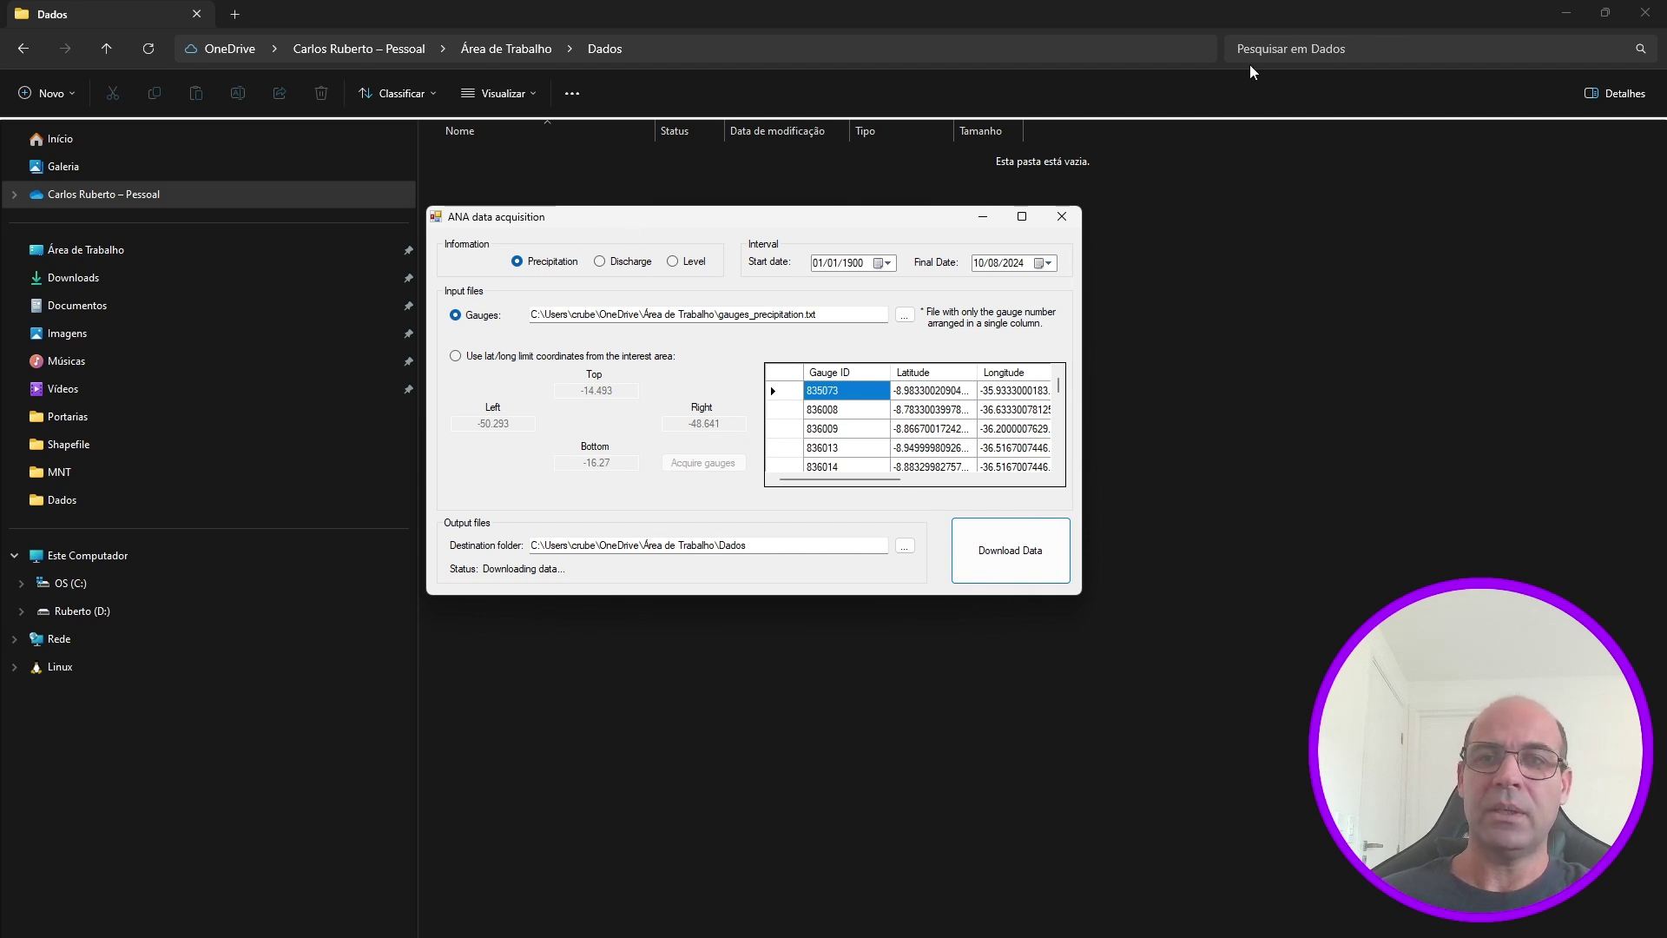
- Open the downloaded 00835073 text file from the Dados folder, examine its dates and daily rainfall values, and close it
left_click(1202, 17)
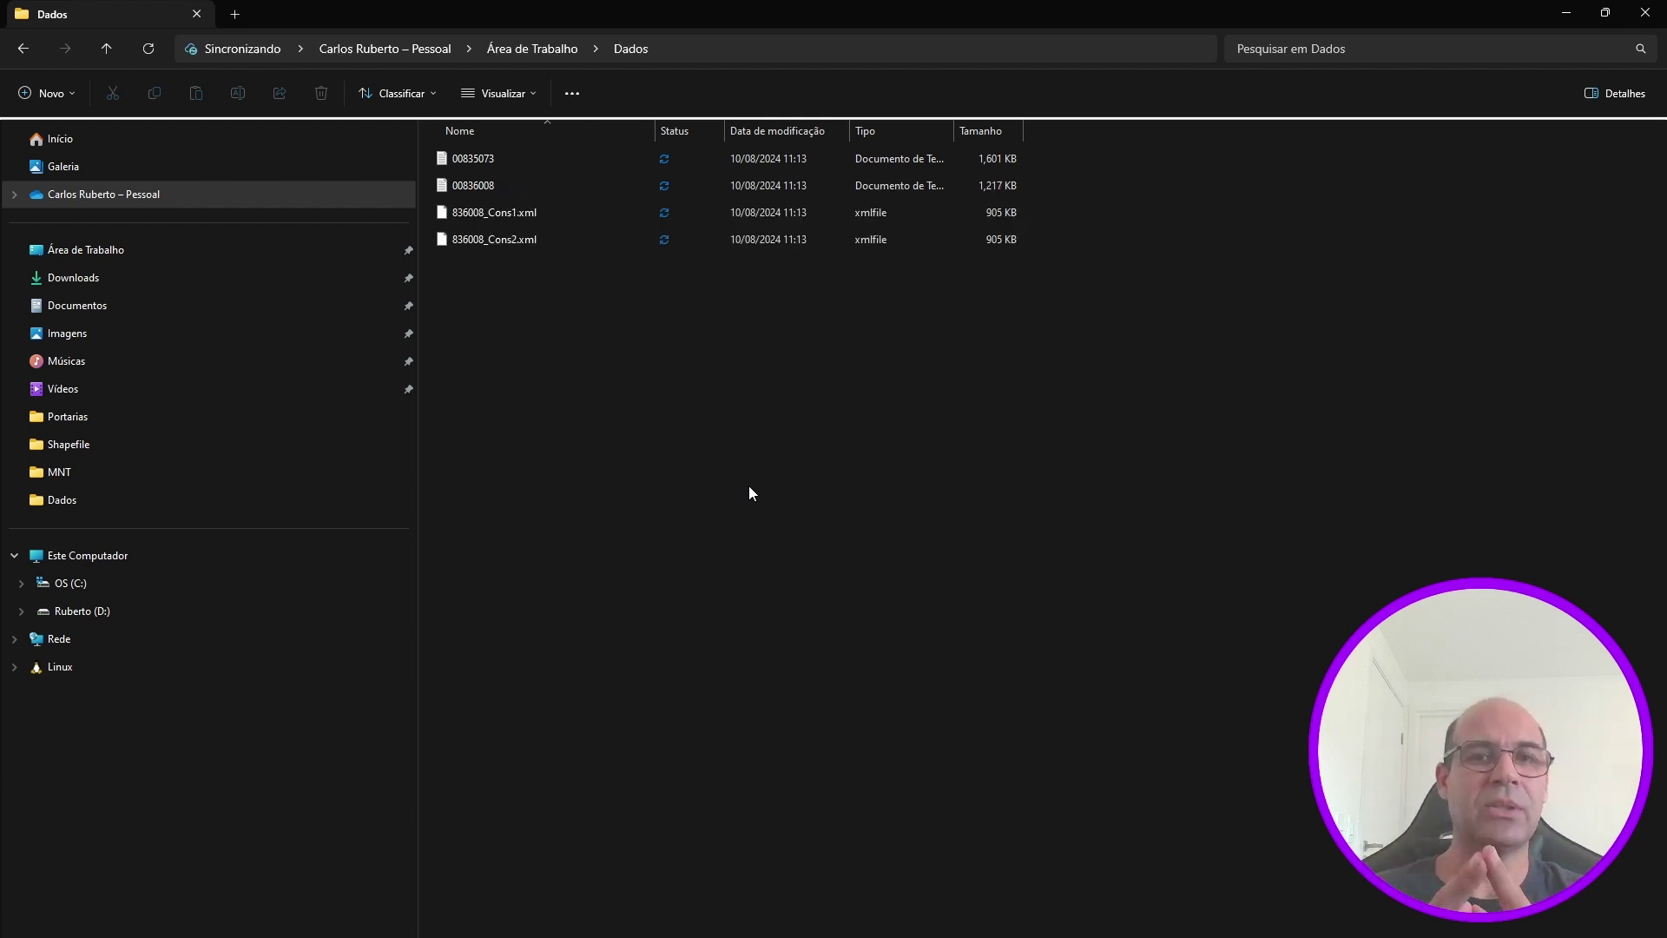
left_click(573, 159)
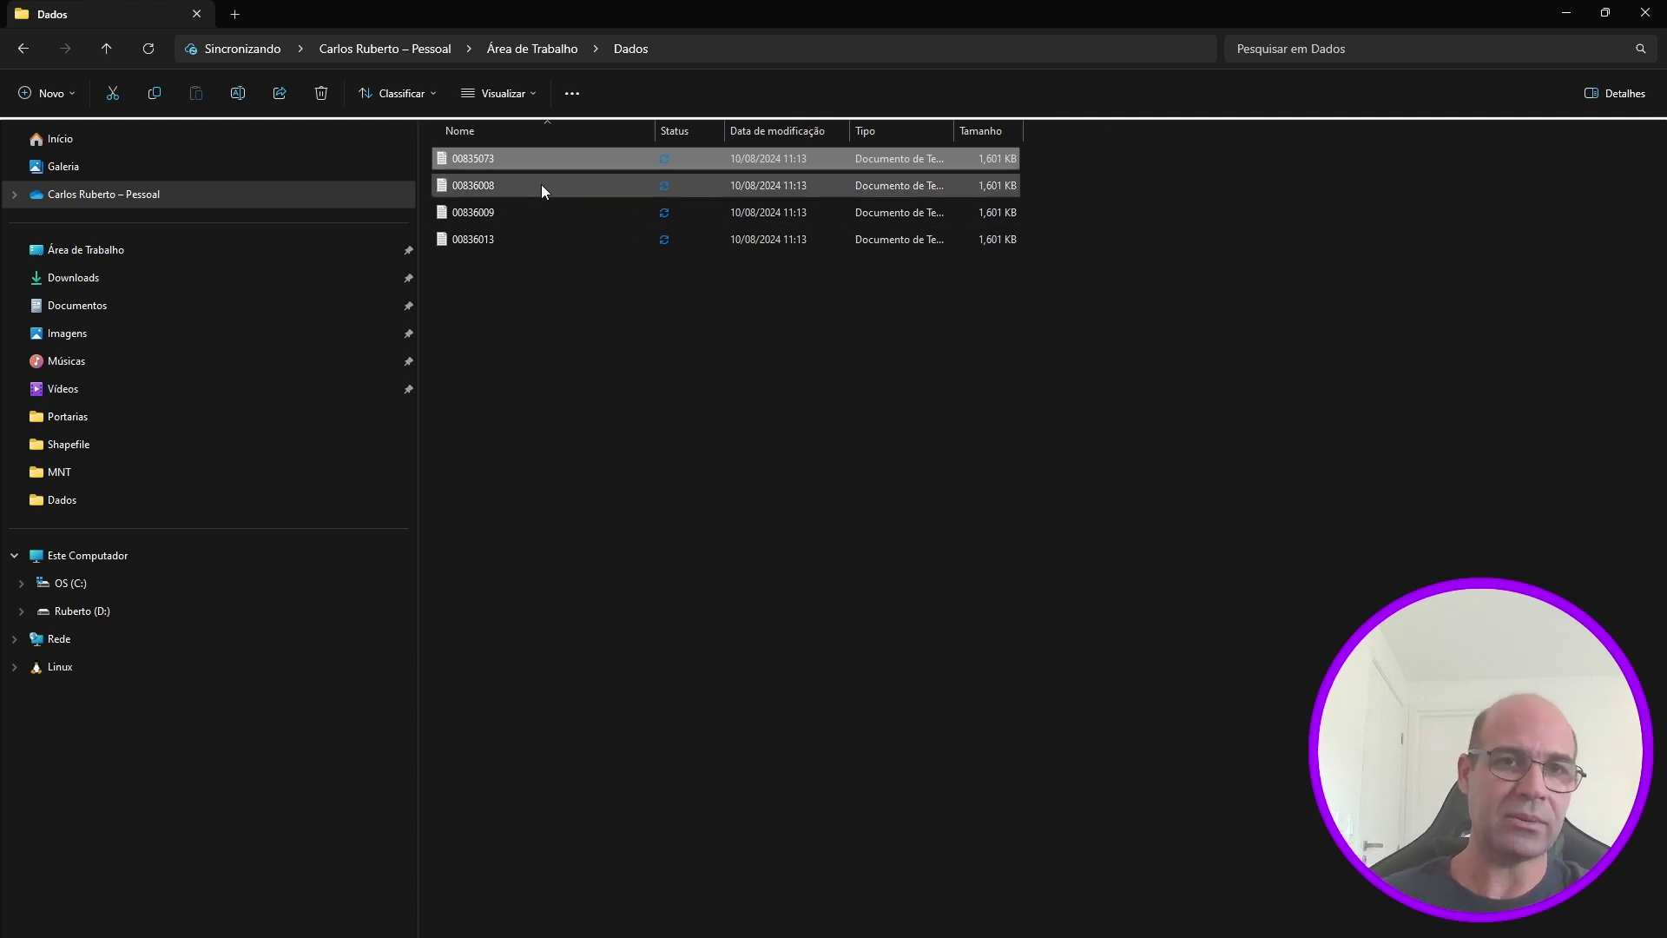
double_click(445, 159)
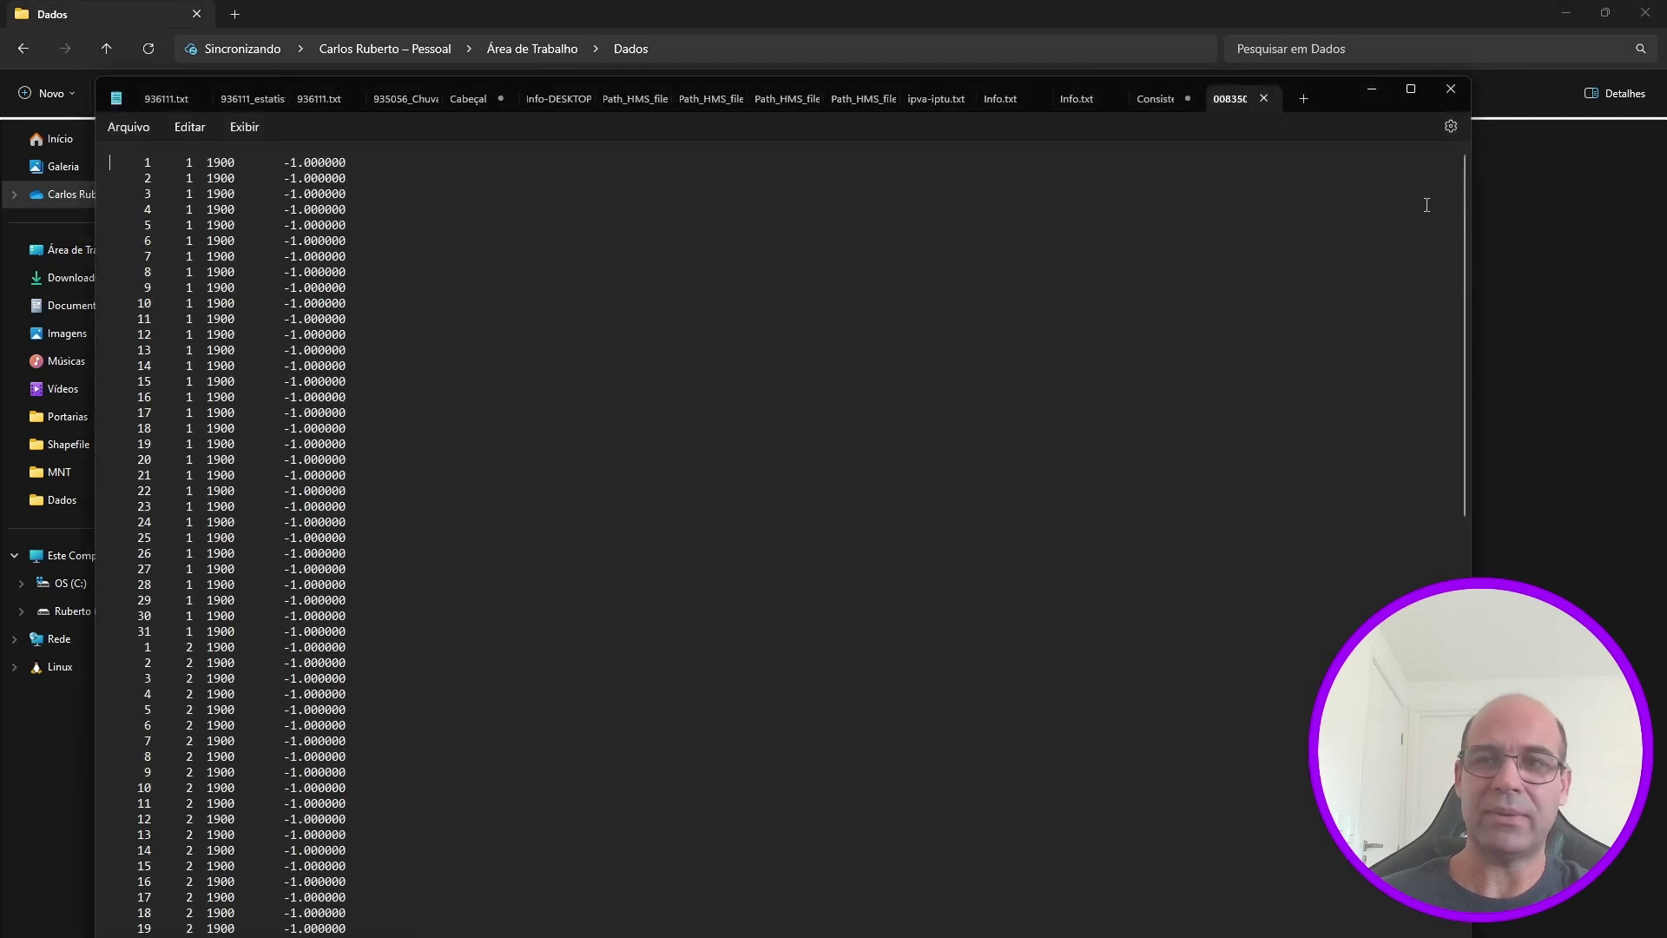
left_click_drag(1464, 194, 1388, 143)
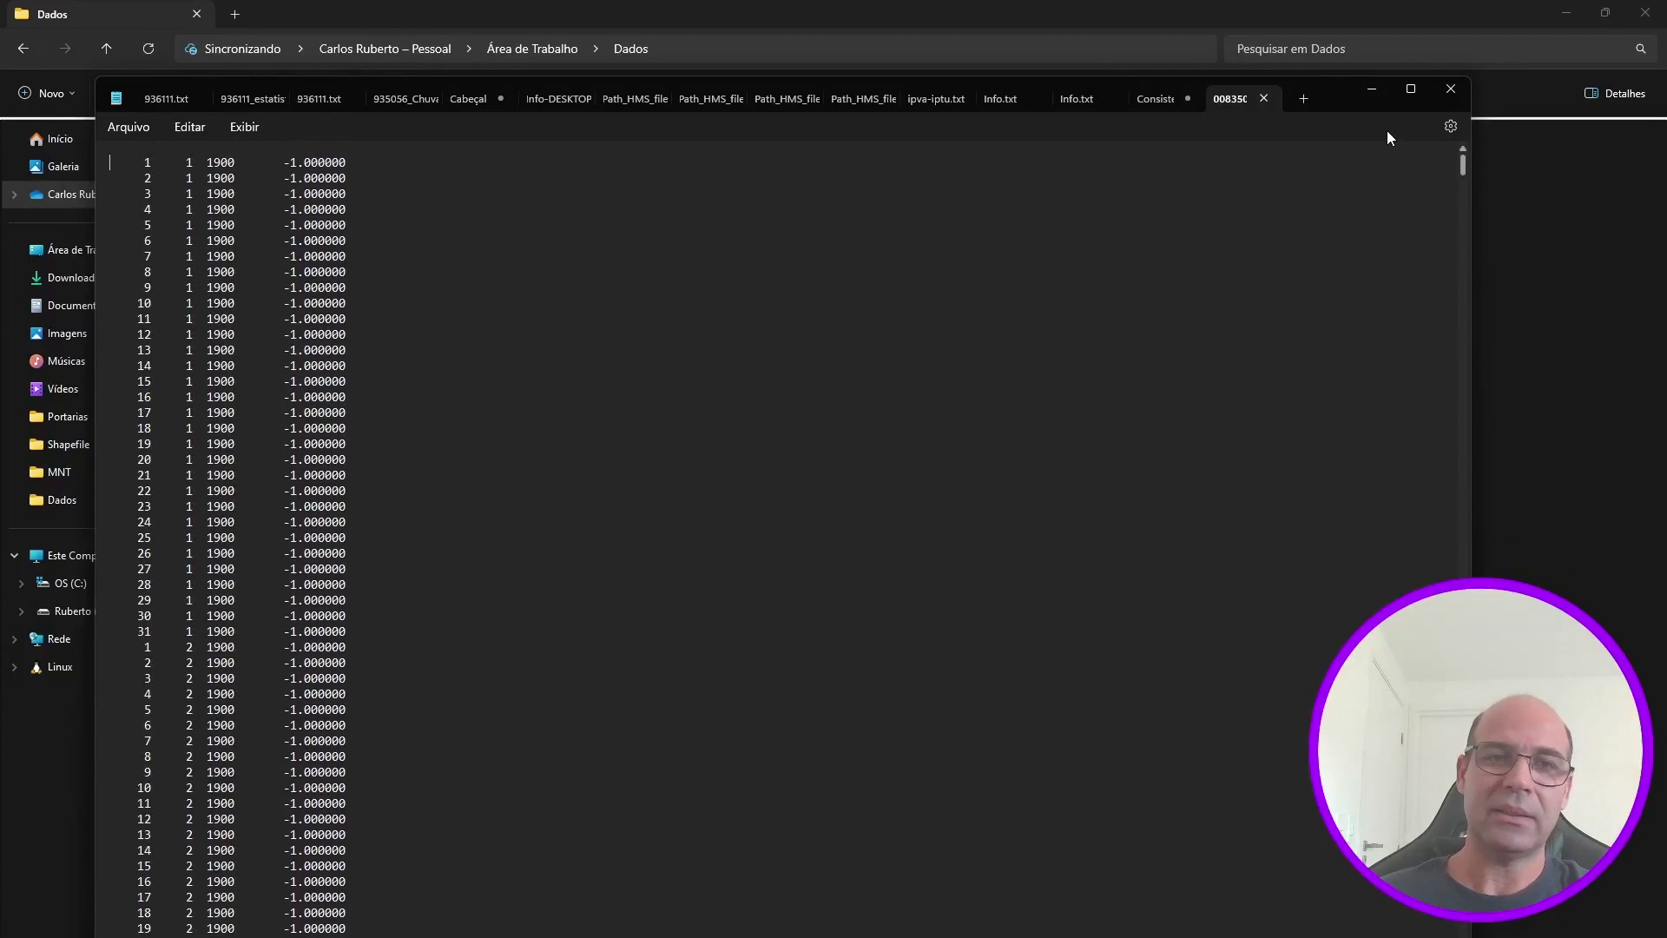
left_click_drag(284, 162, 352, 167)
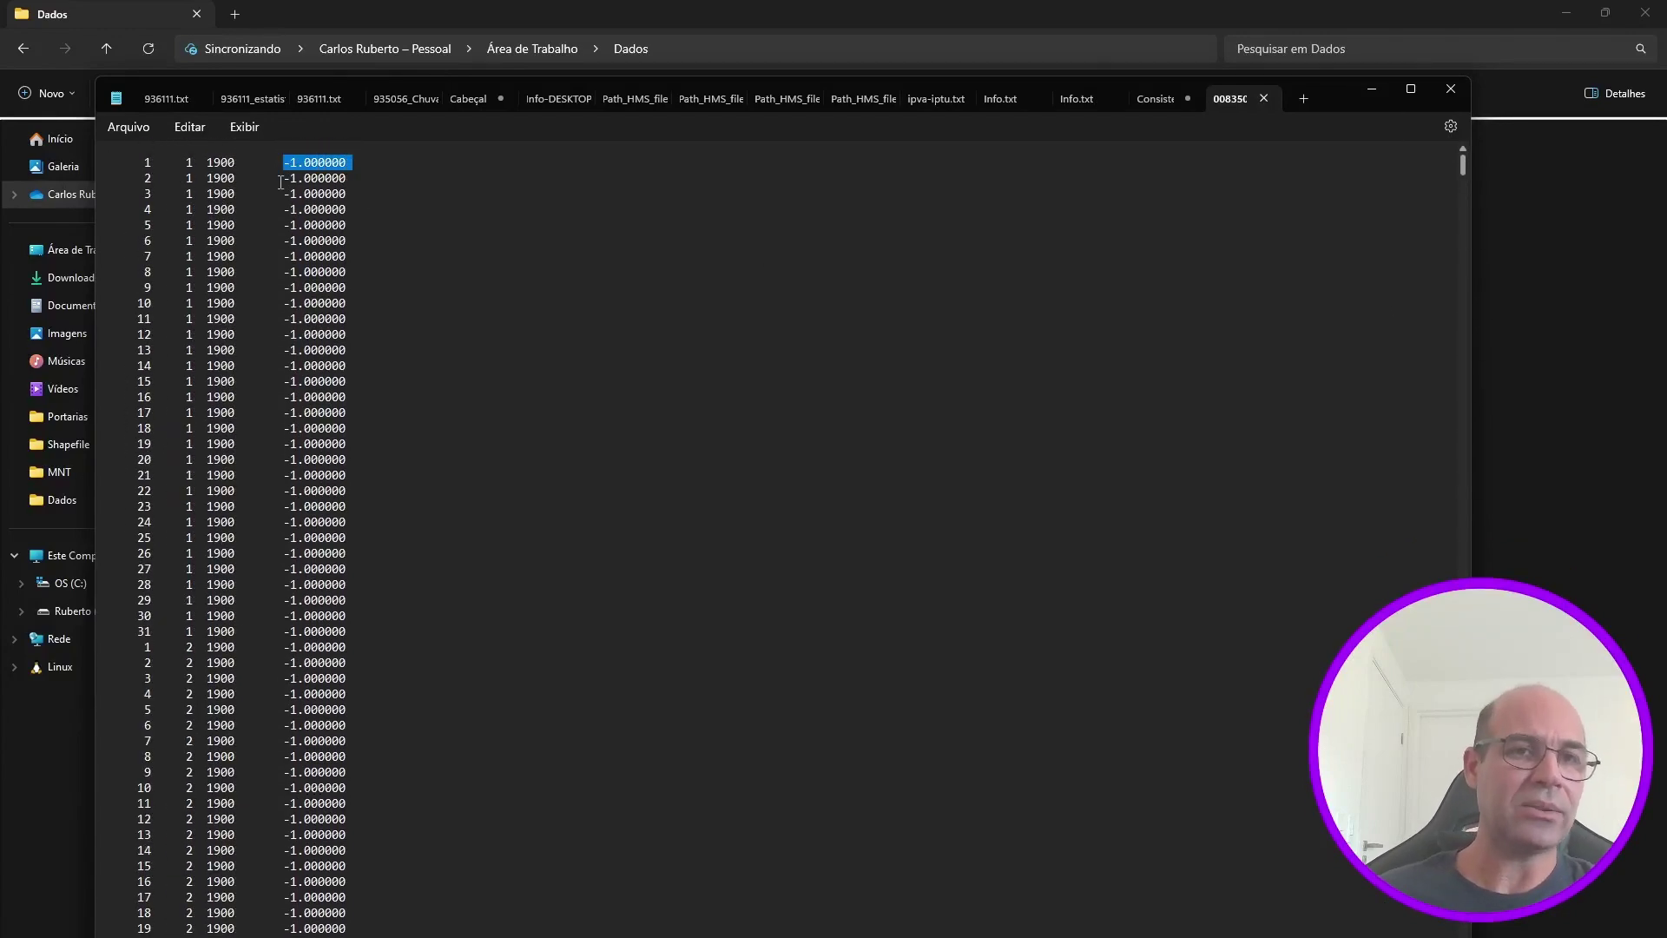
left_click_drag(1463, 165, 1431, 619)
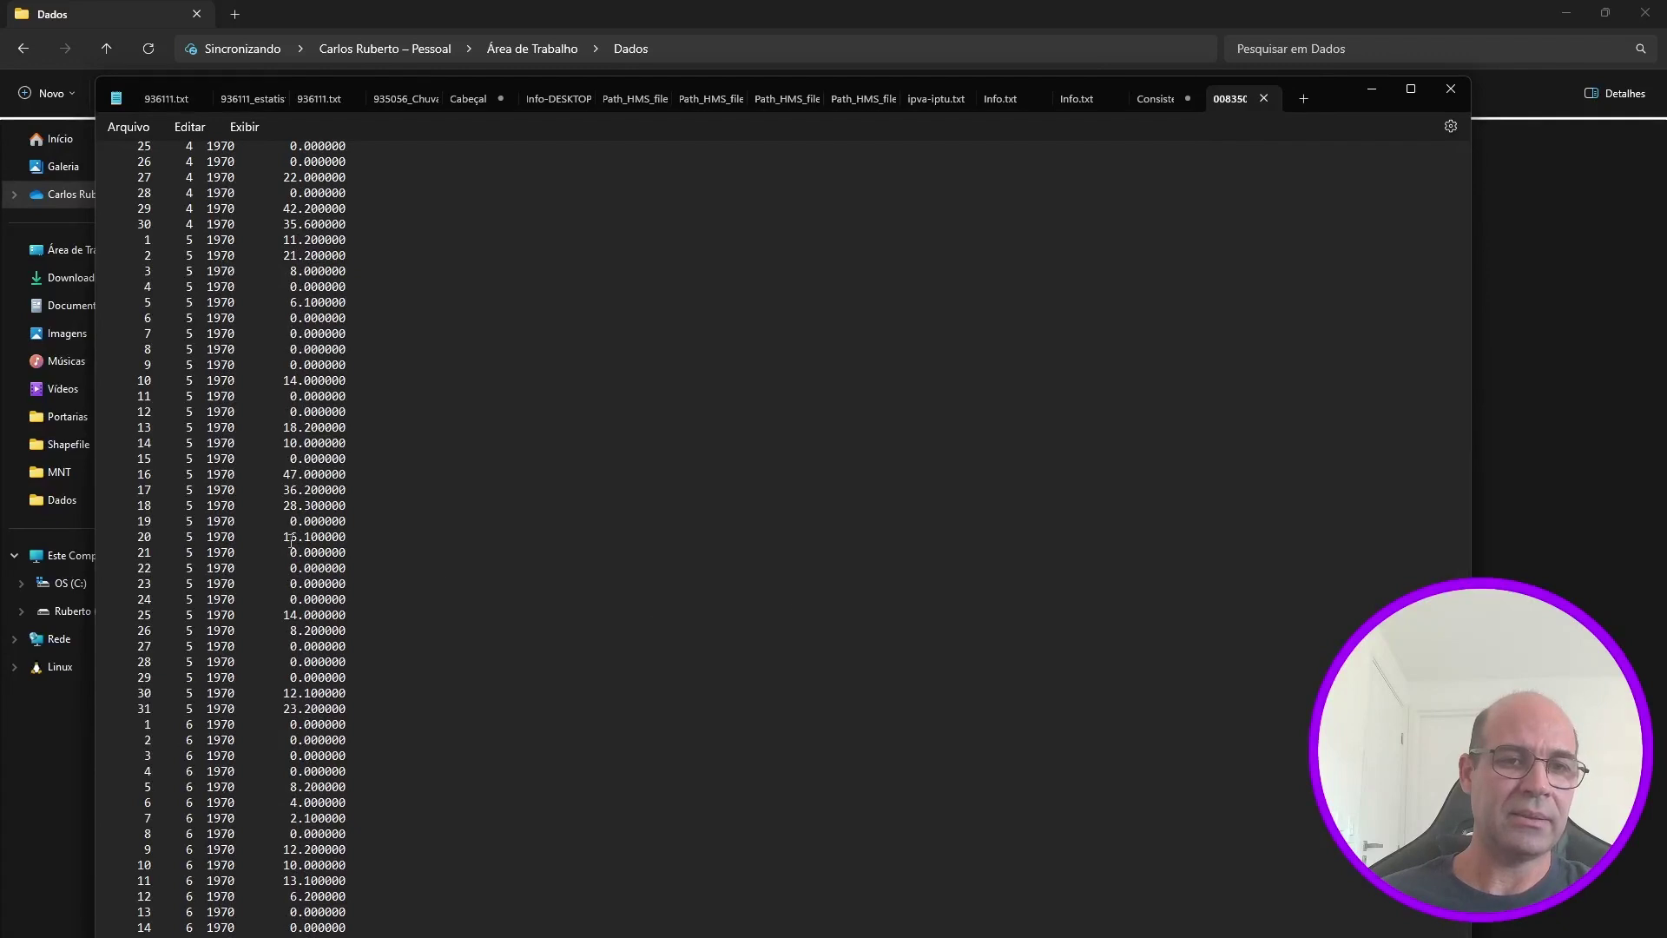
left_click_drag(283, 539, 355, 544)
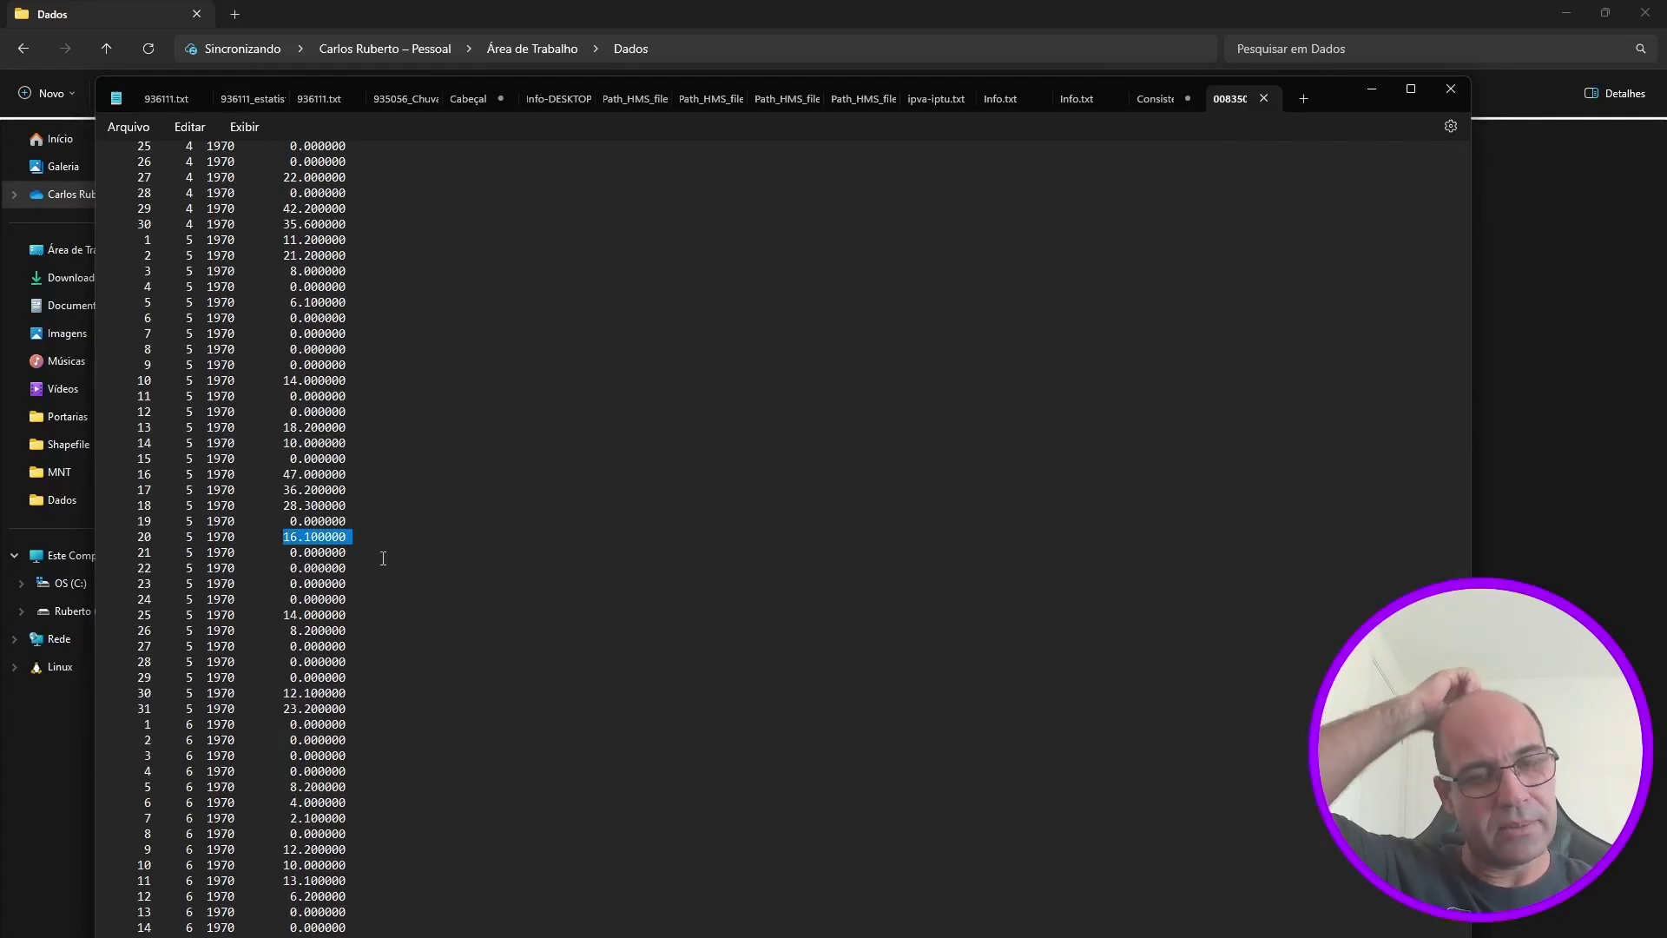
left_click(137, 544)
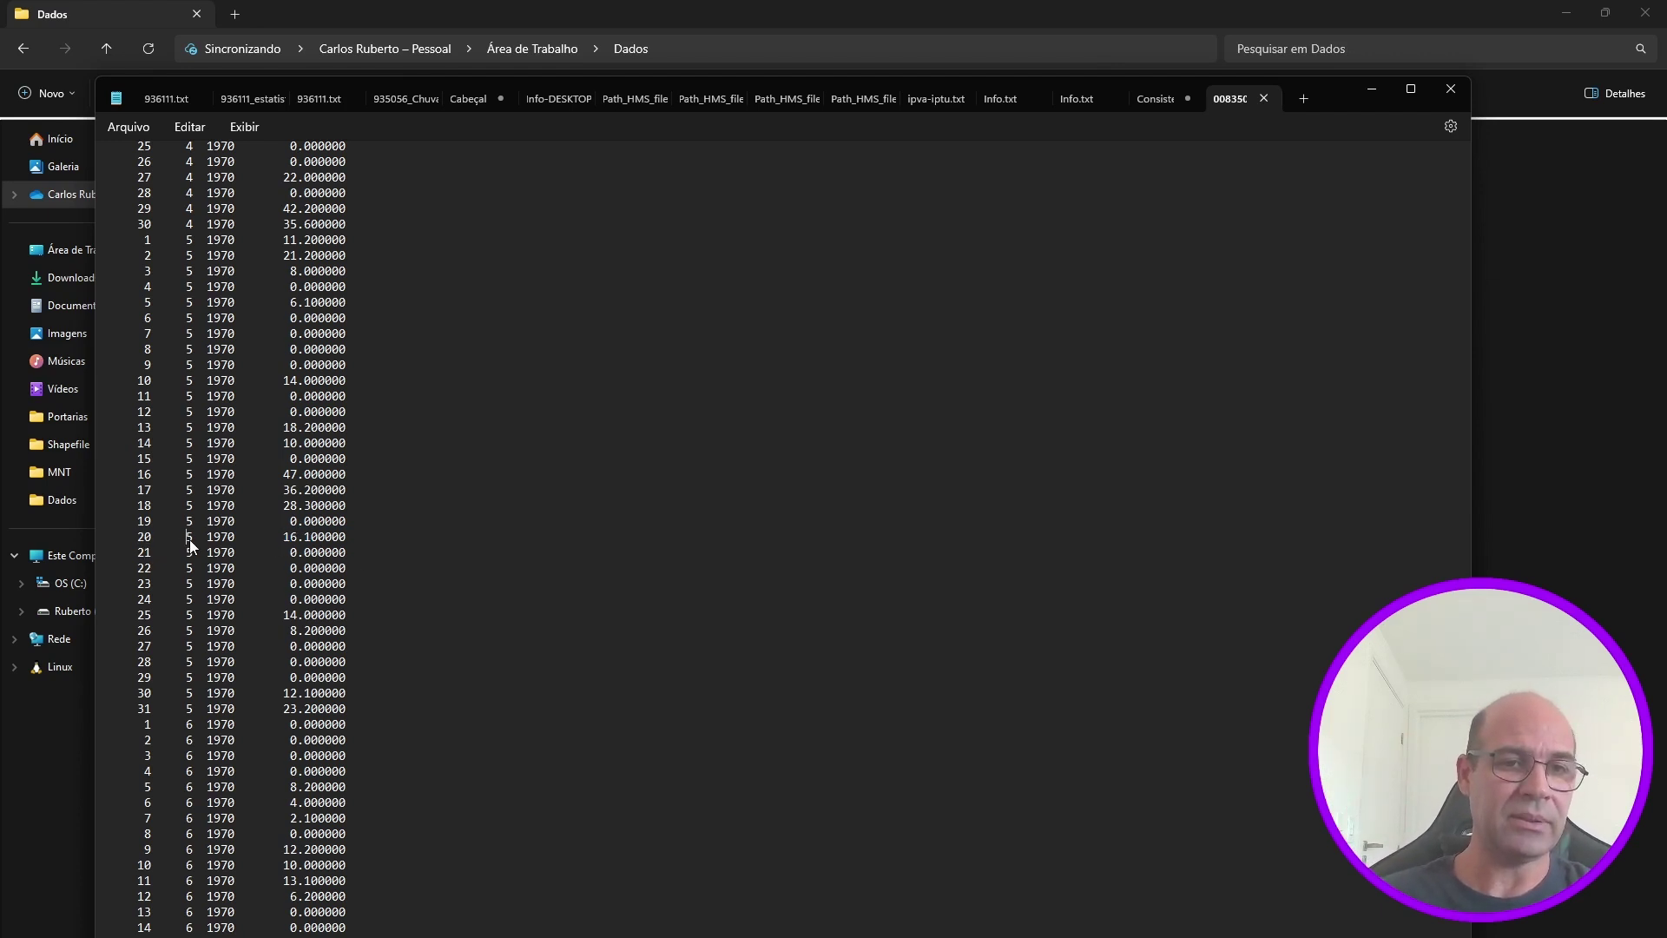
double_click(226, 539)
left_click_drag(283, 539, 356, 540)
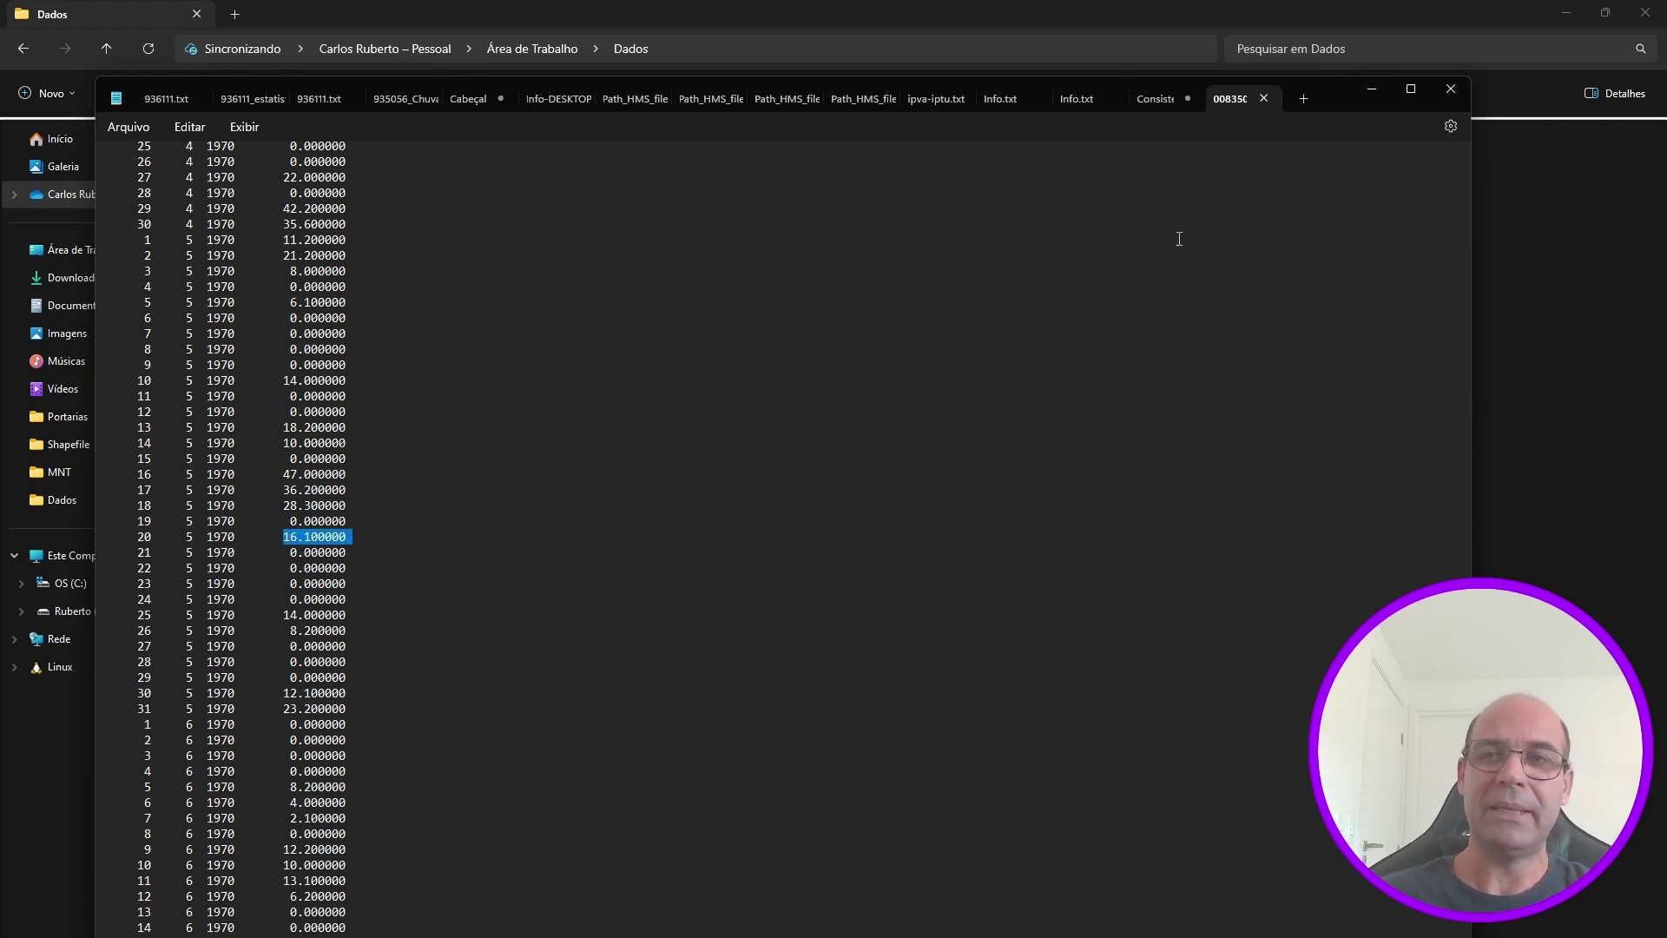
left_click(1264, 98)
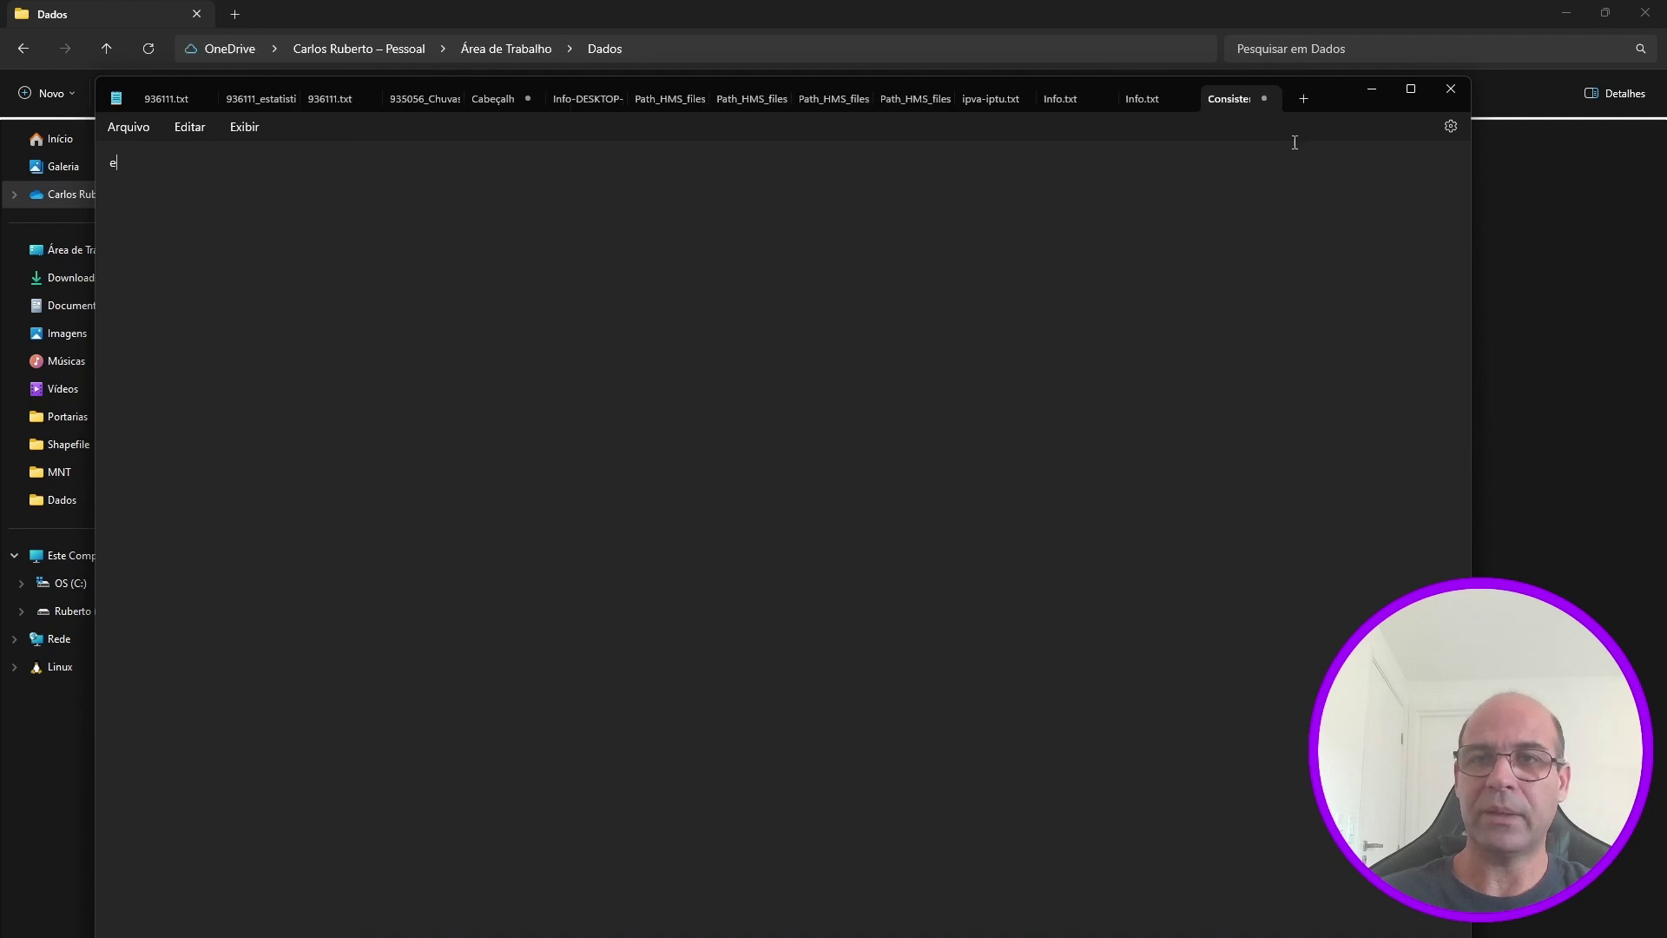
left_click(1373, 91)
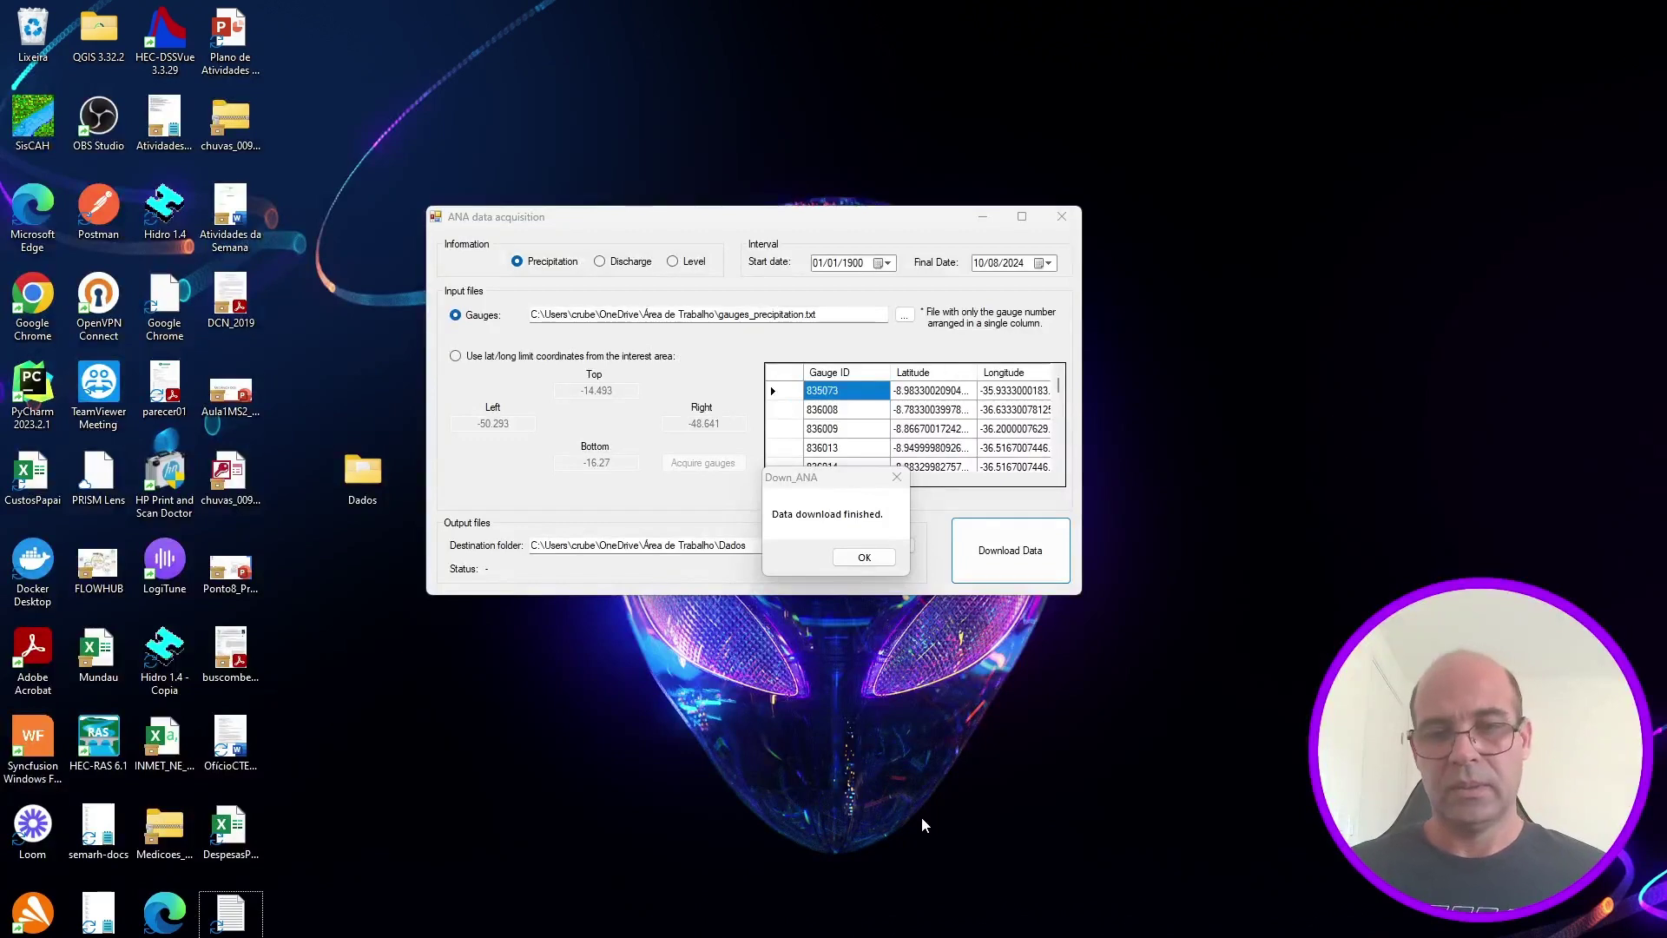
- Acknowledge the end of the download and close the ANA data acquisition downloader
left_click(866, 560)
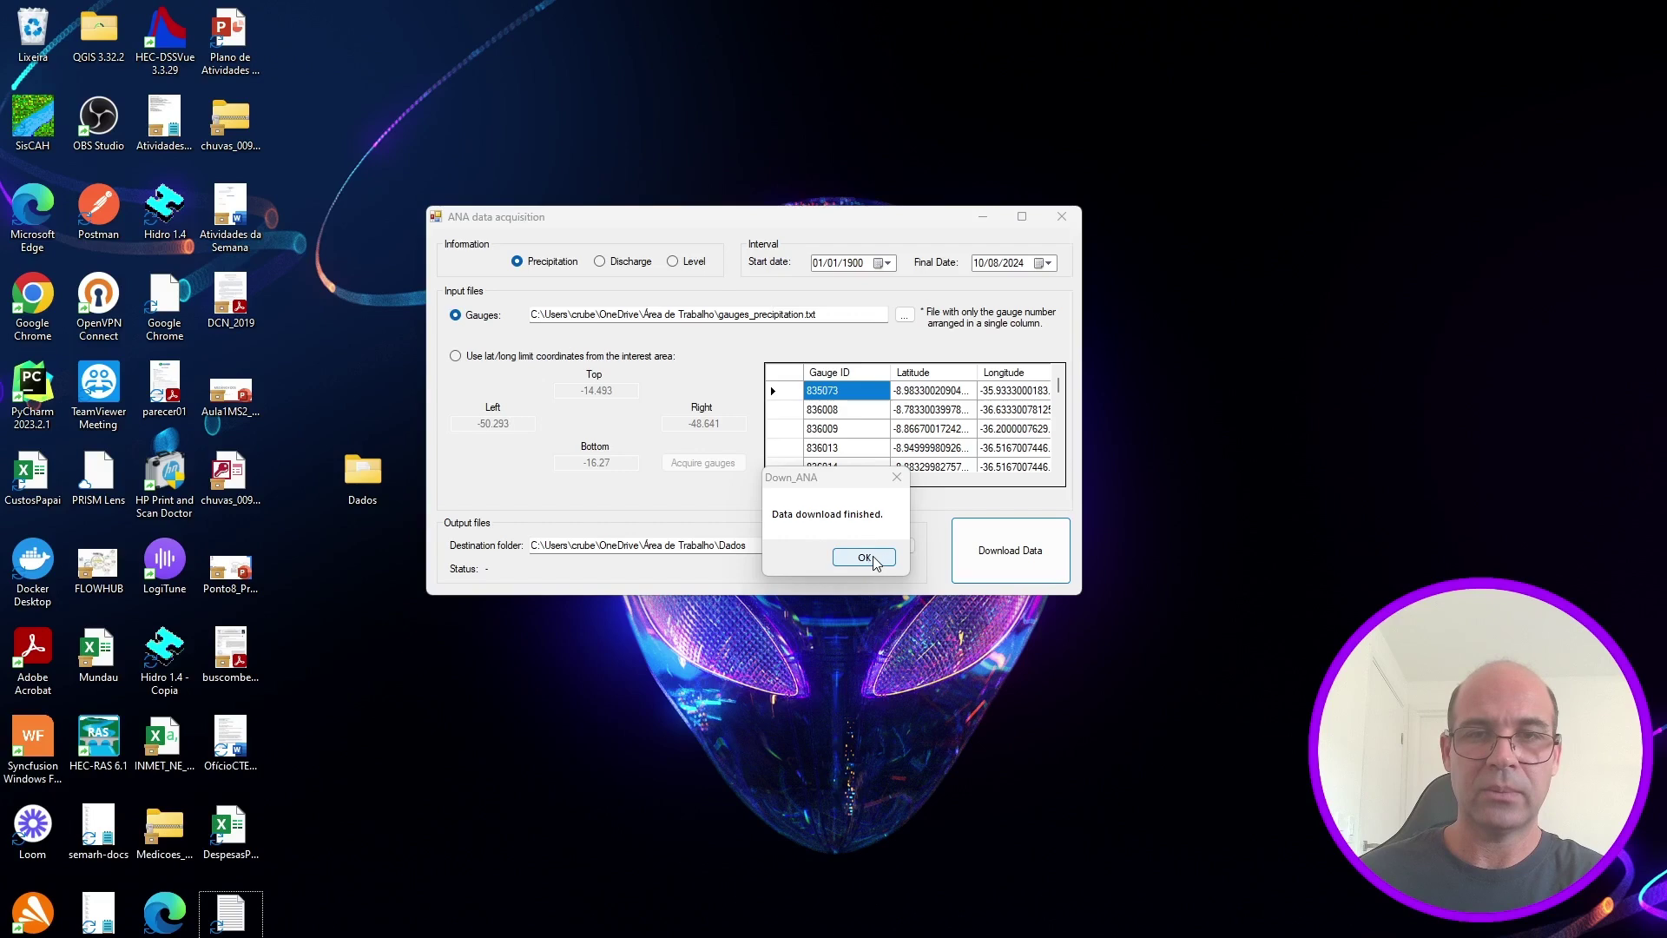
left_click(866, 558)
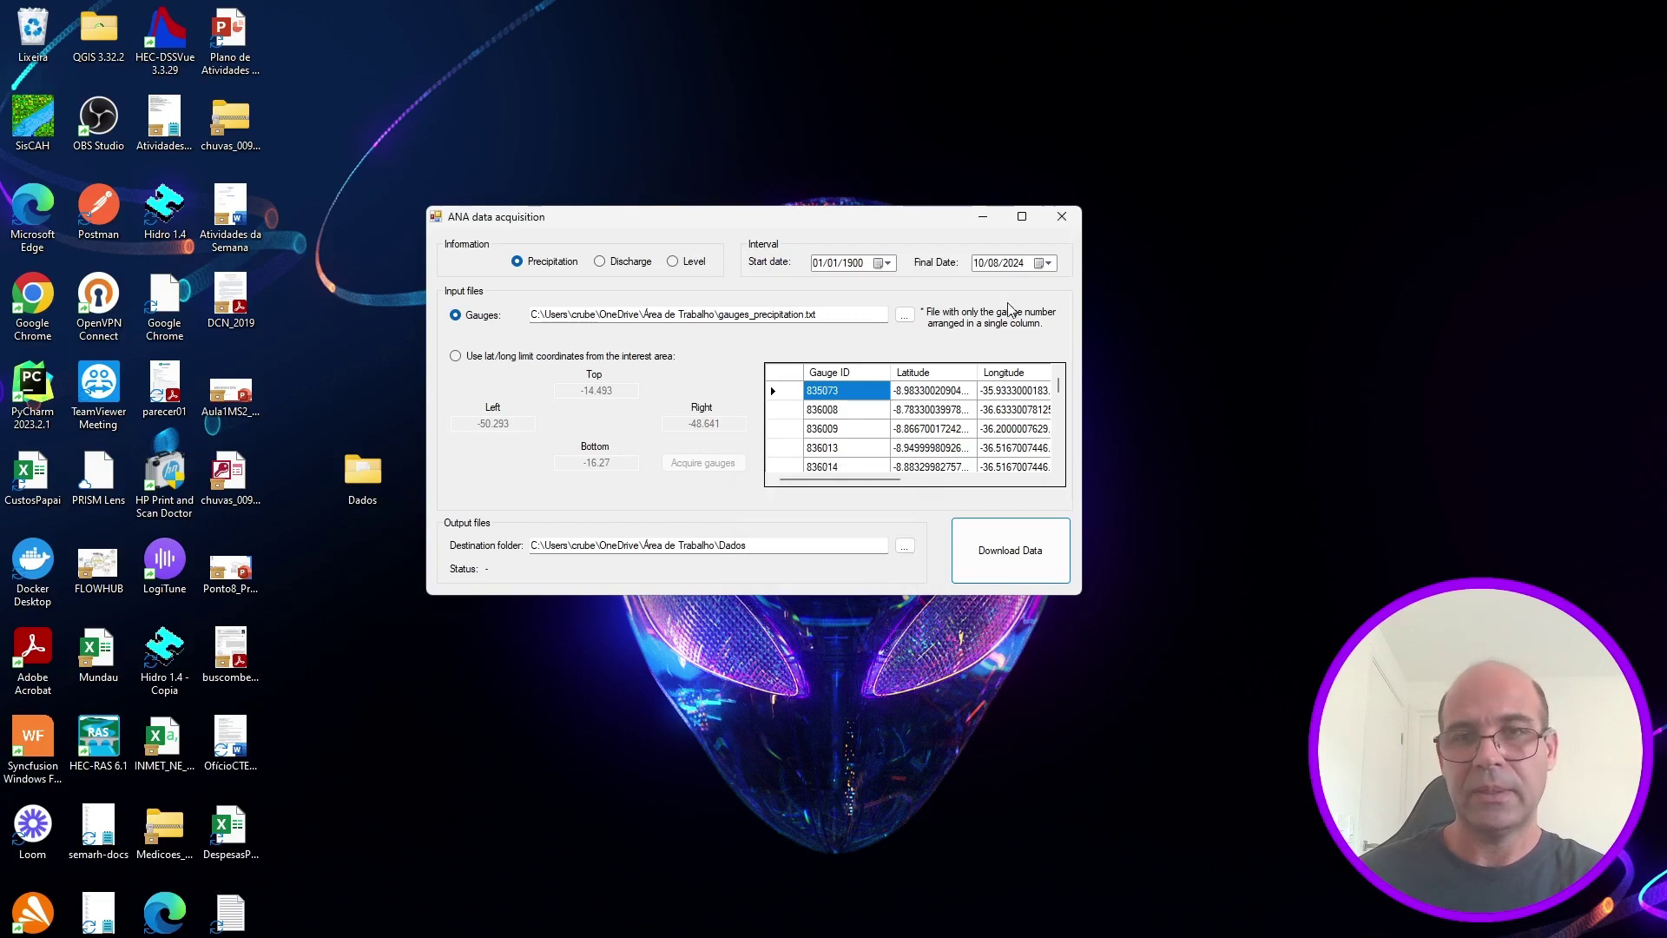
left_click(1062, 217)
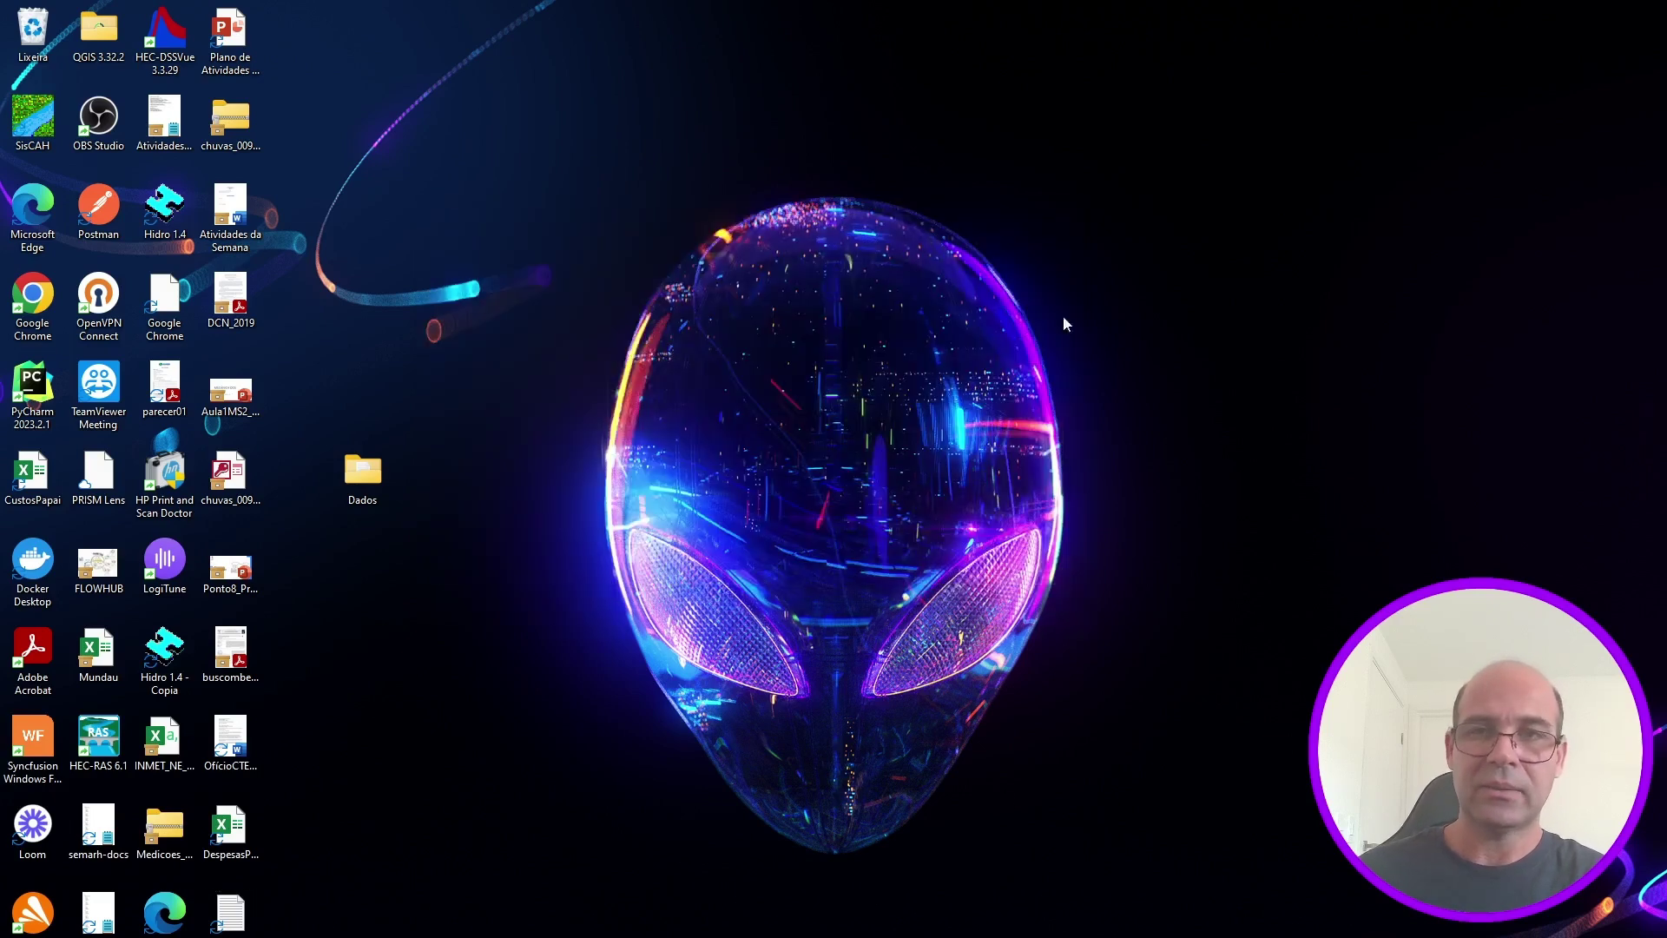
- Switch to File Explorer and select all downloaded station files in the Dados folder, from 00835073 through the last one
left_click(1061, 936)
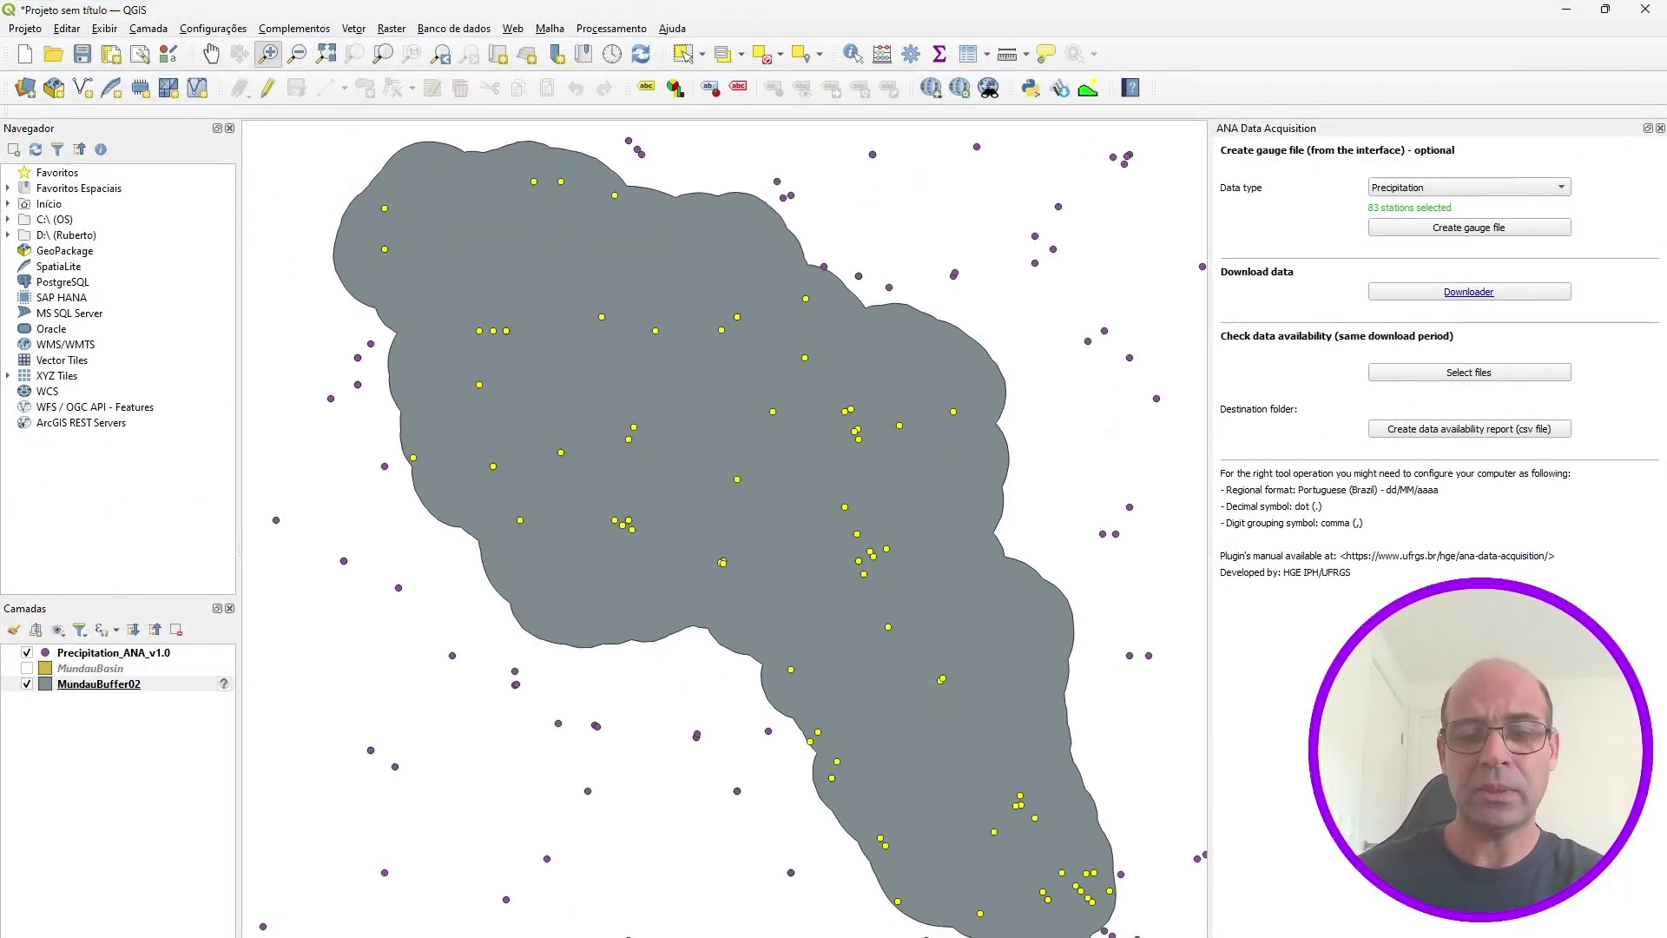
left_click(1024, 936)
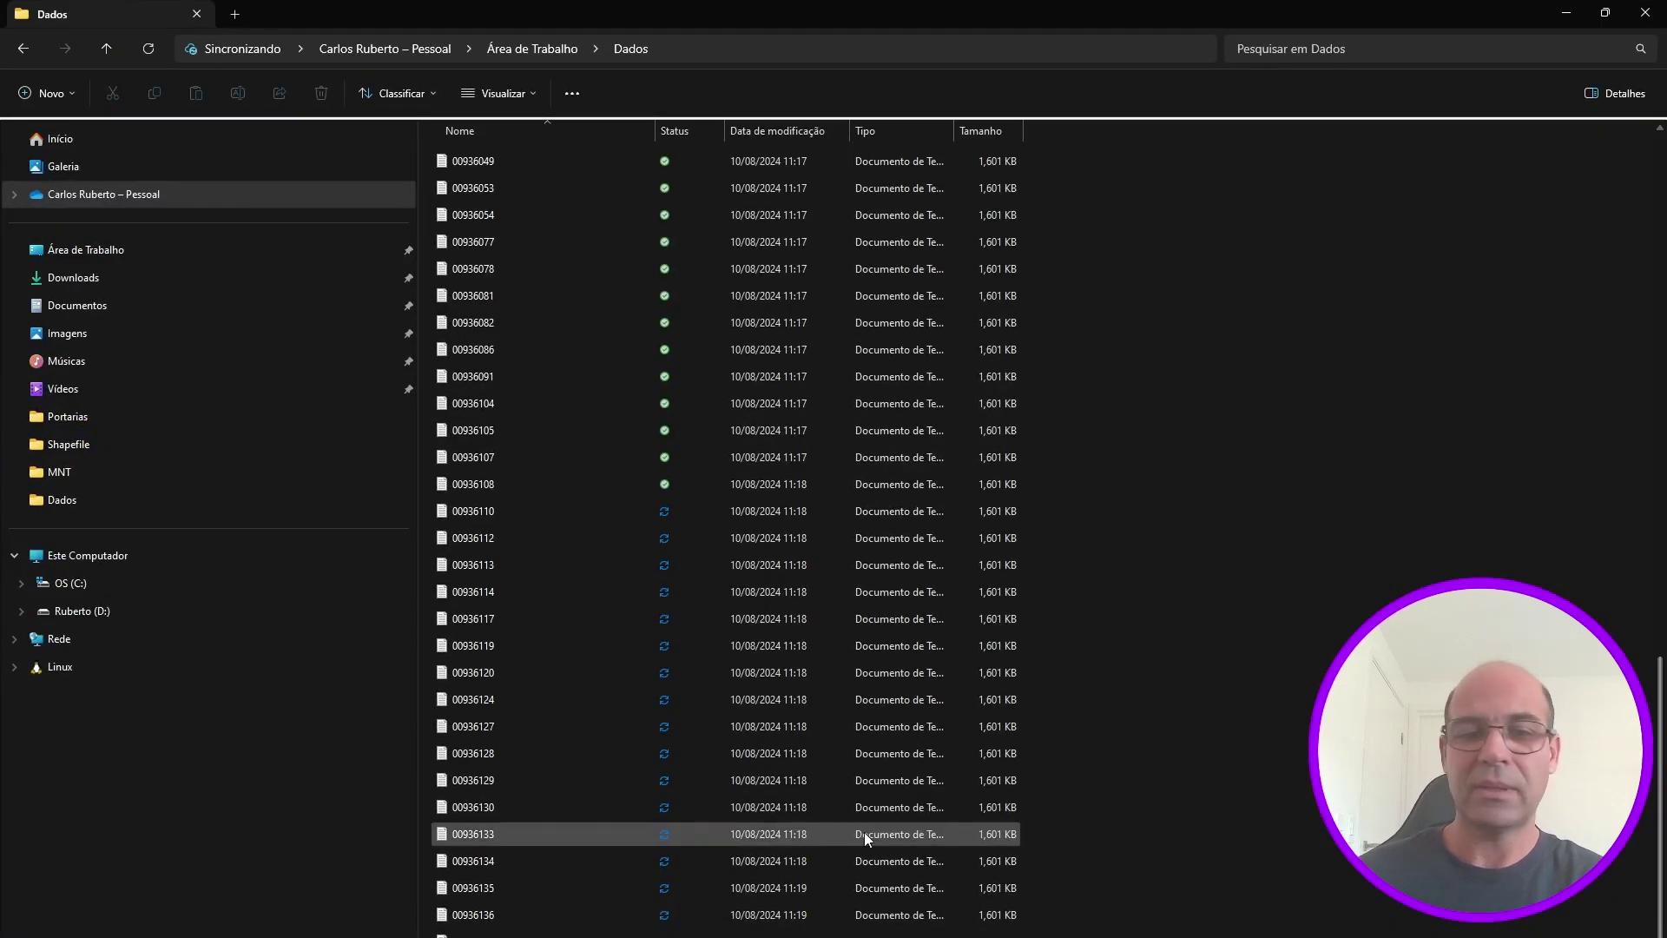
scroll(521, 660, "up", 15)
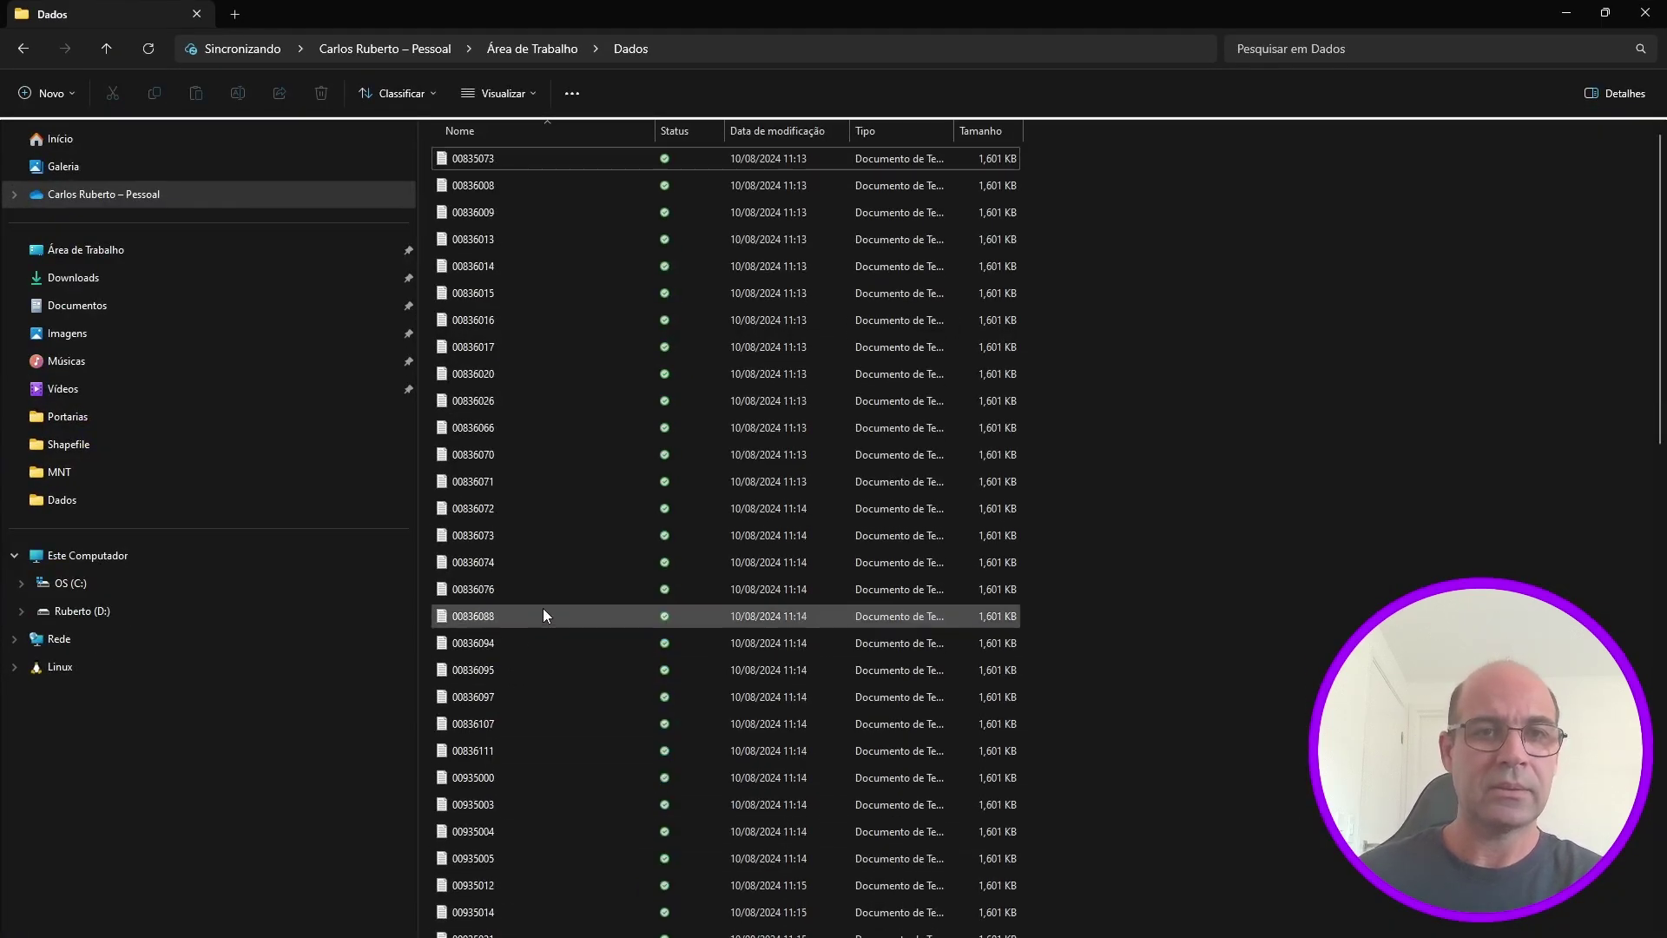
left_click(458, 159)
left_click_drag(1659, 276, 1656, 812)
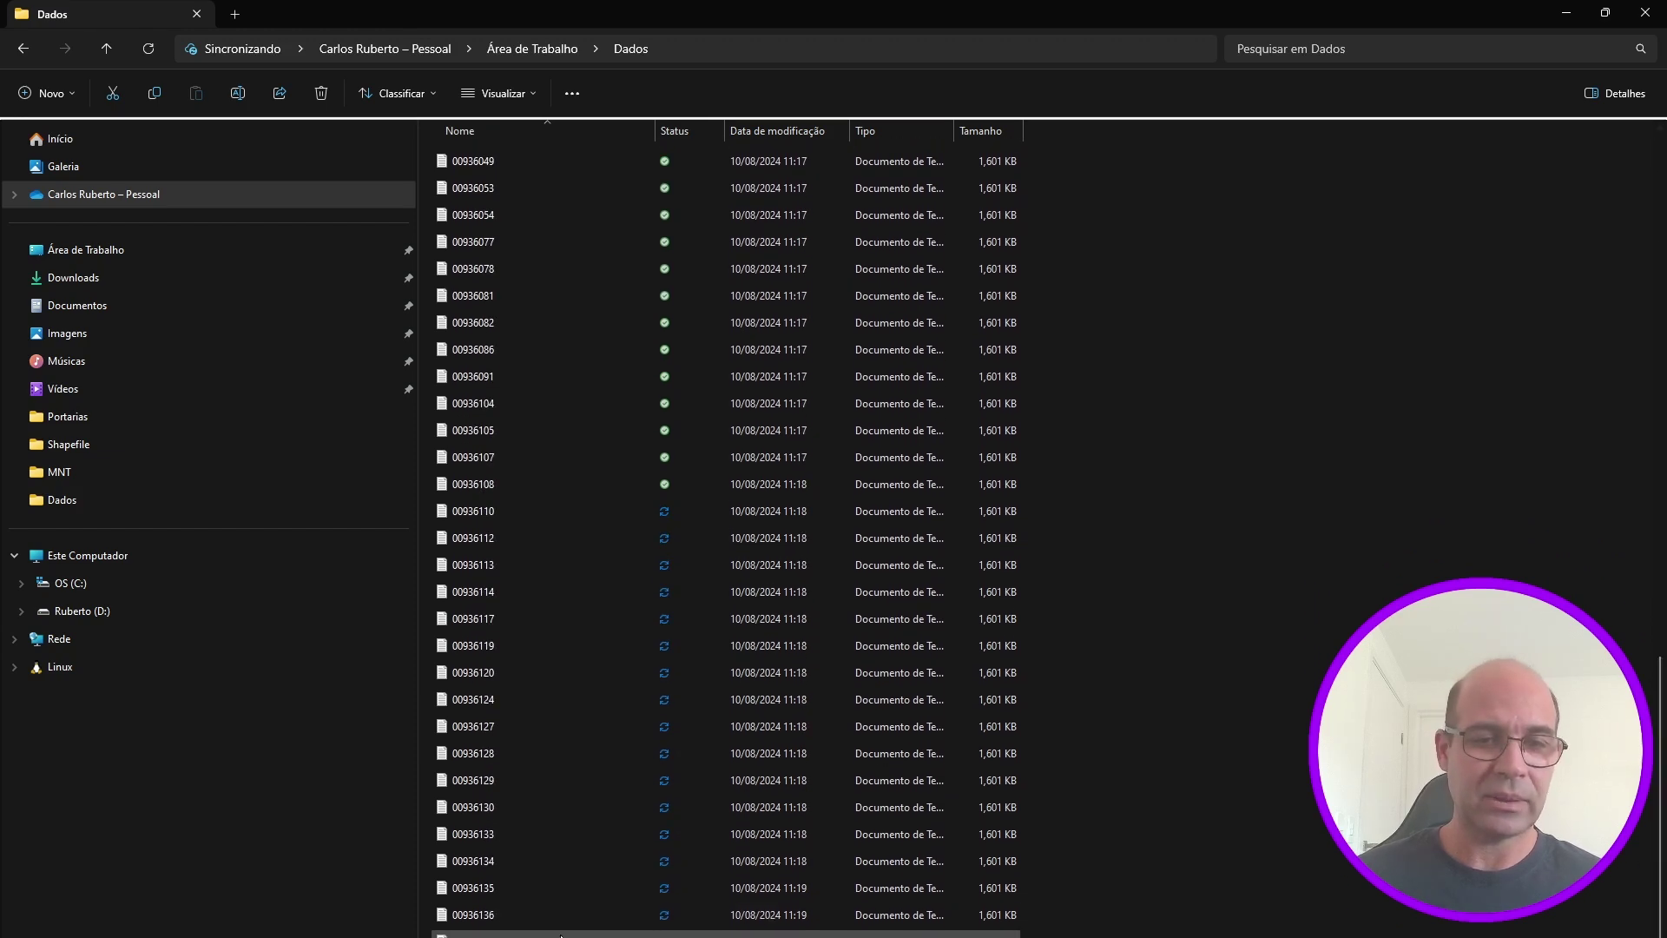
left_click(594, 934, "shift")
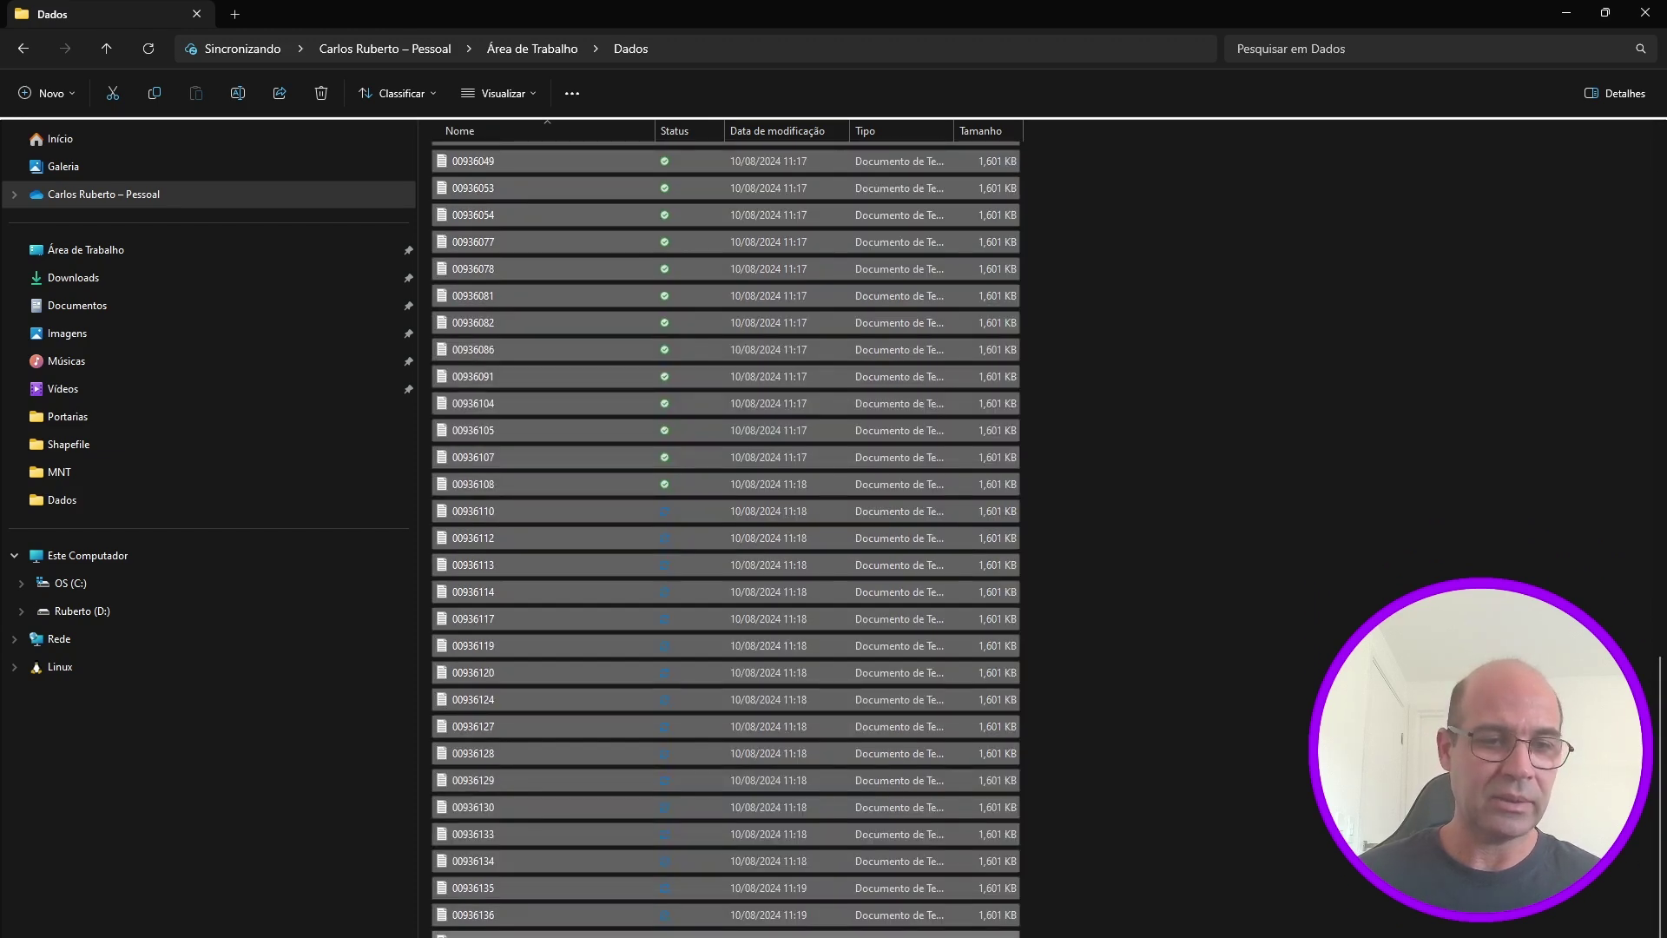
- Open the Consistency text file from the Dados folder and copy all of its contents
left_click(1143, 843)
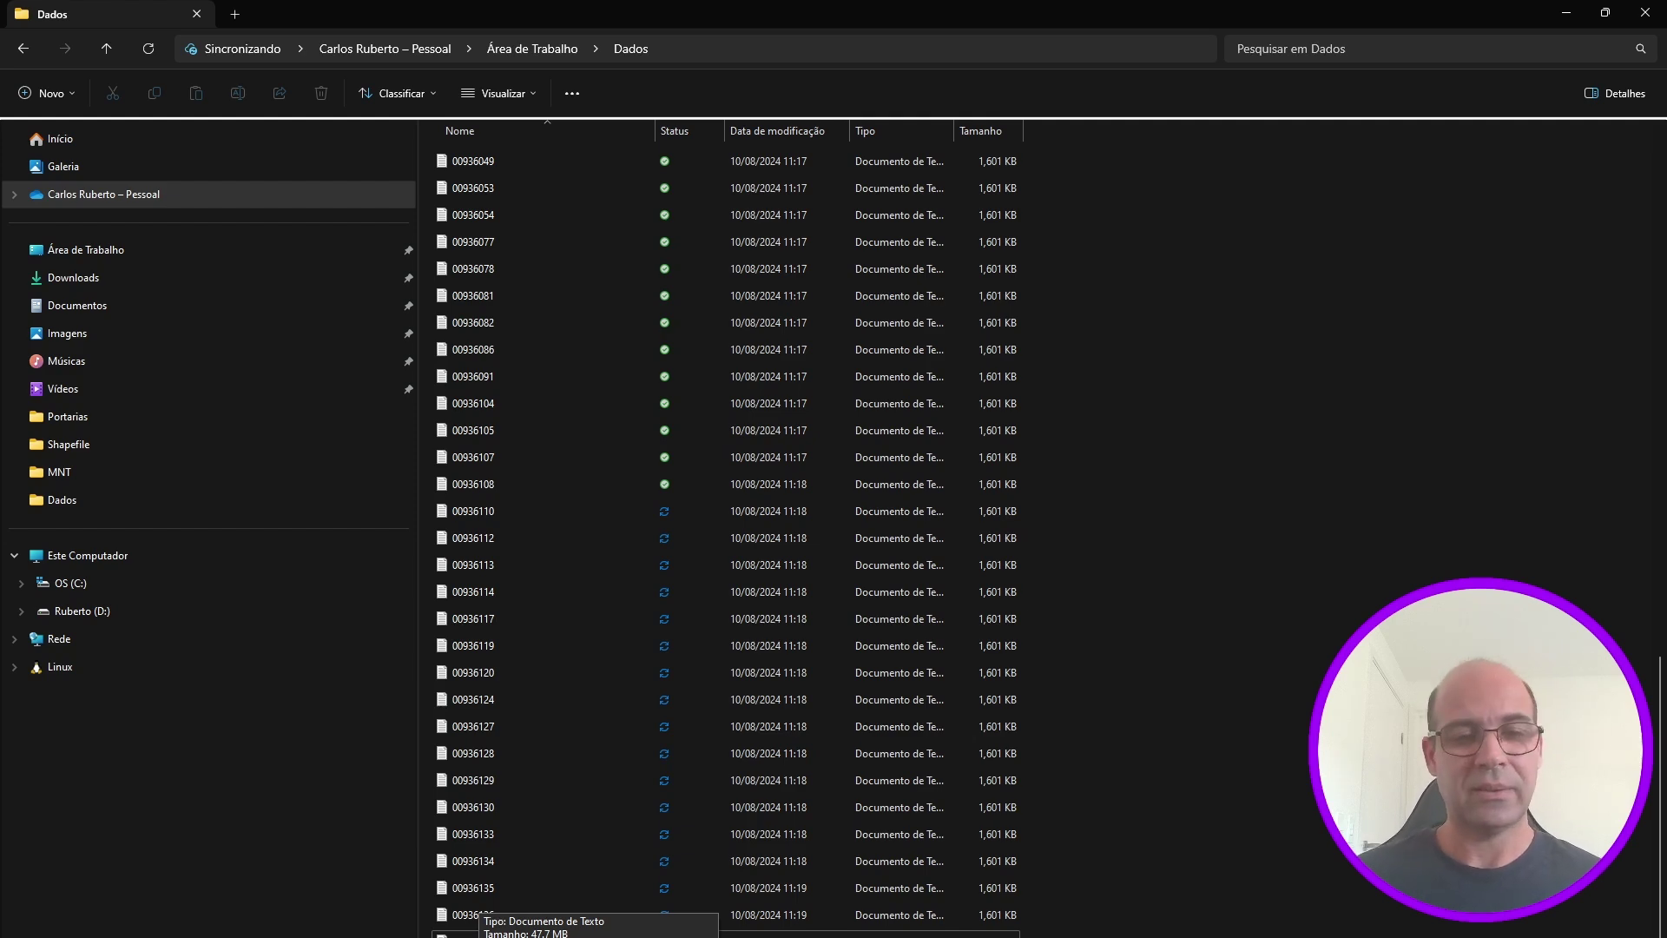
double_click(469, 912)
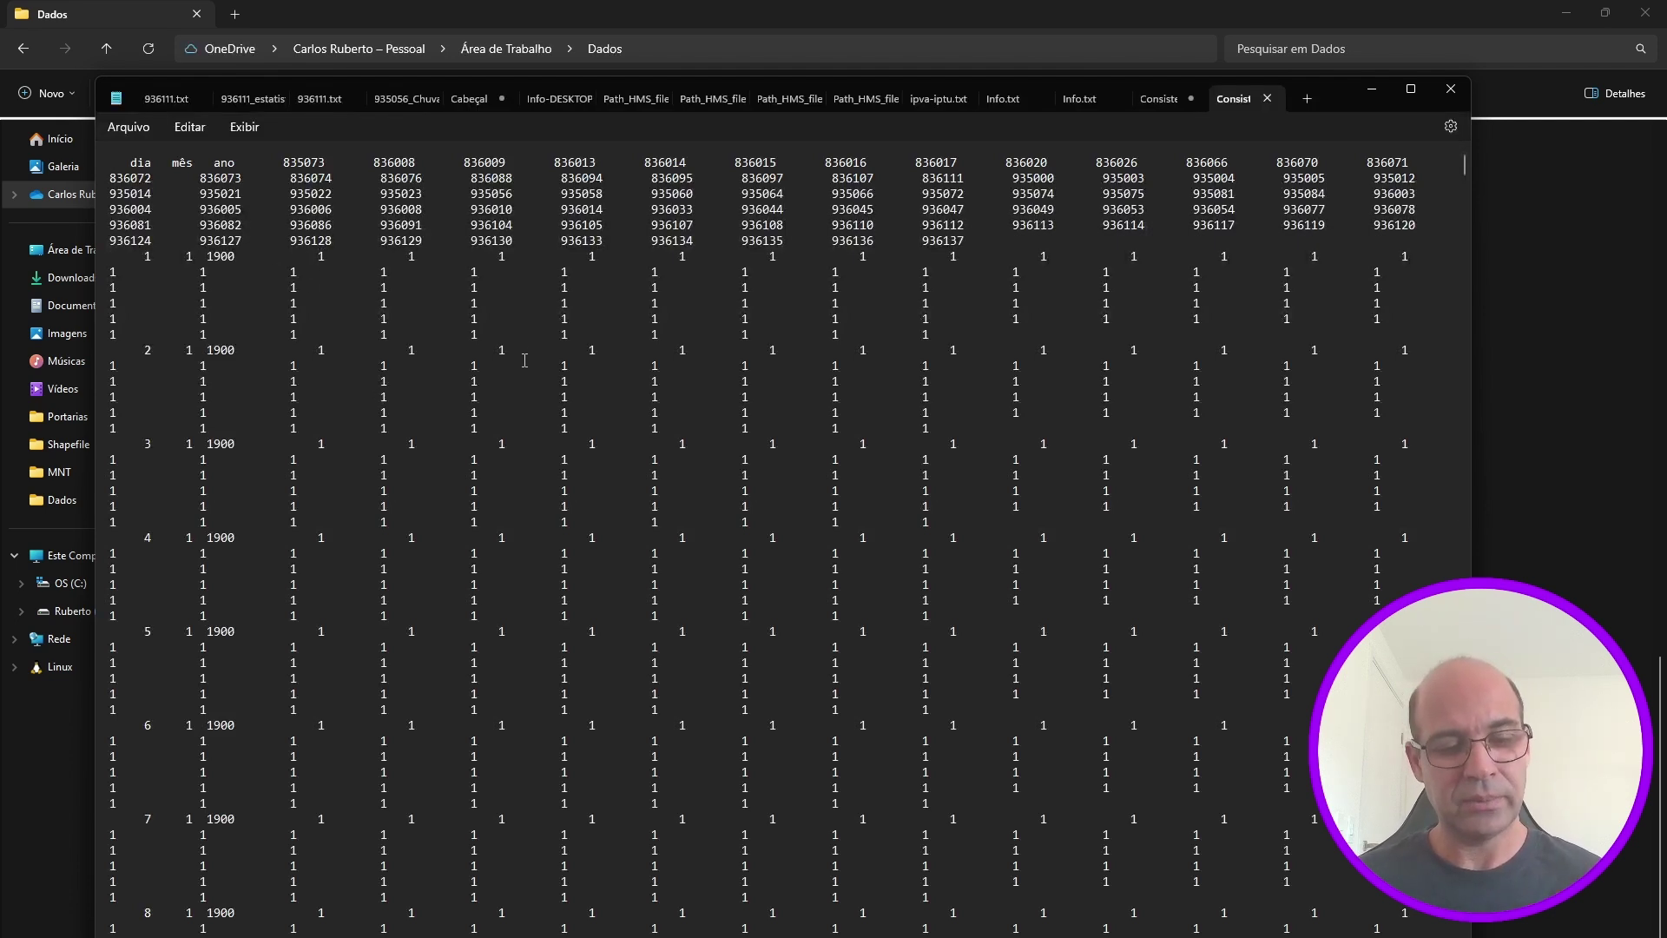
key("ctrl+a")
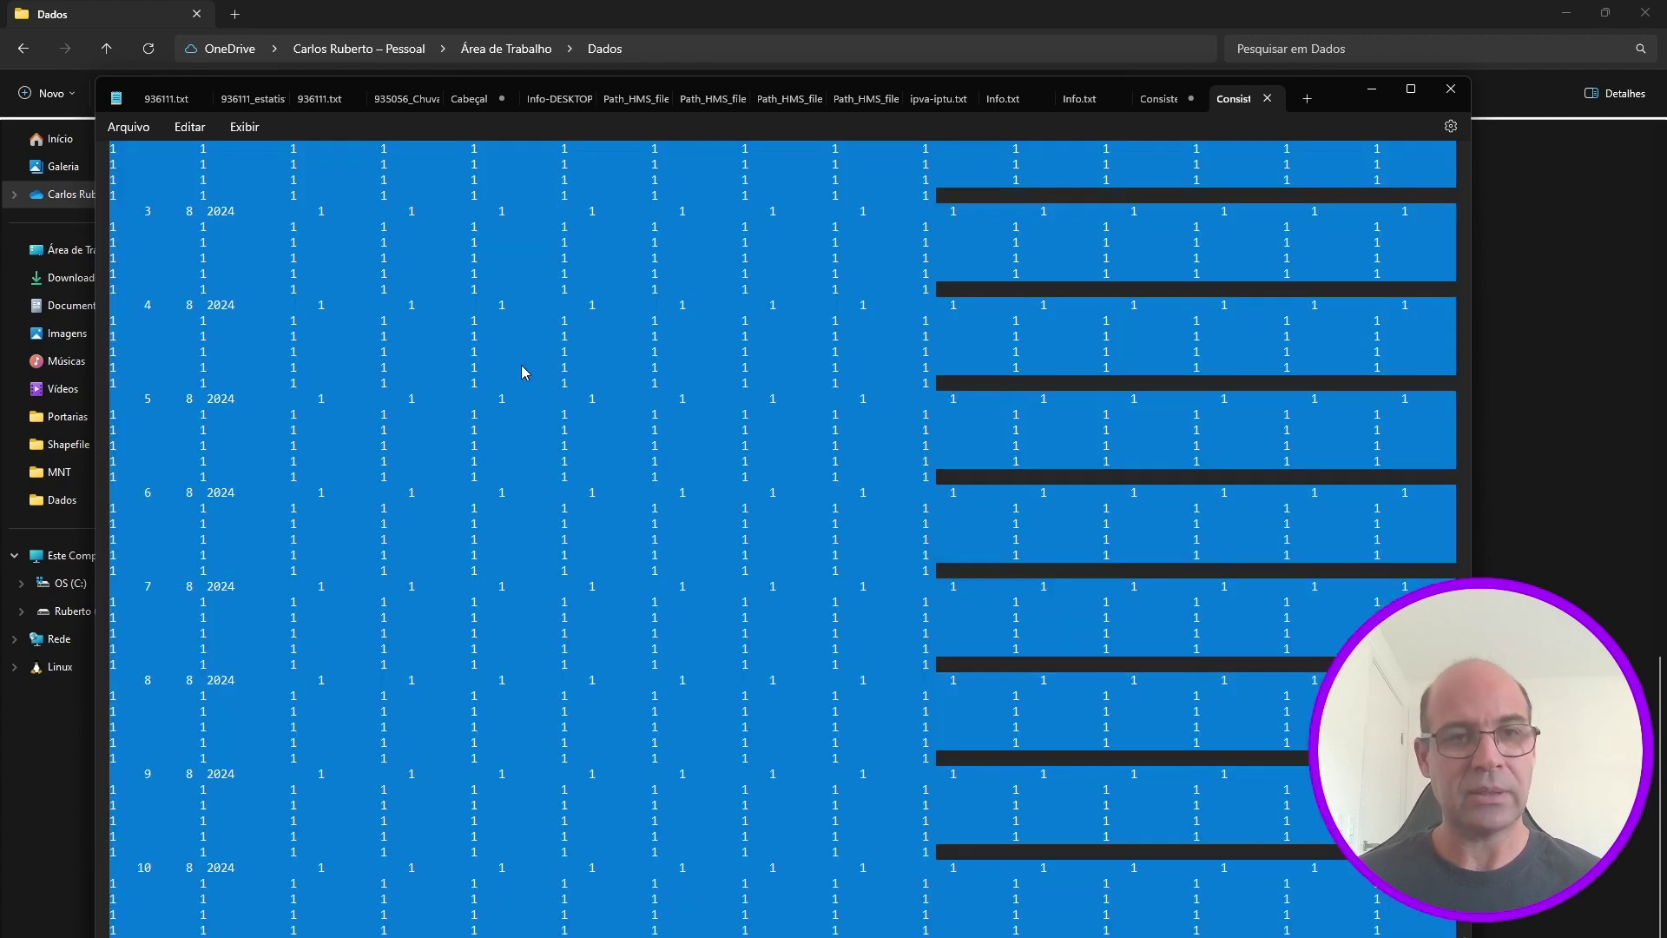
- Start Excel with a blank workbook and paste the copied consistency data at cell A1
key("super")
type("excel")
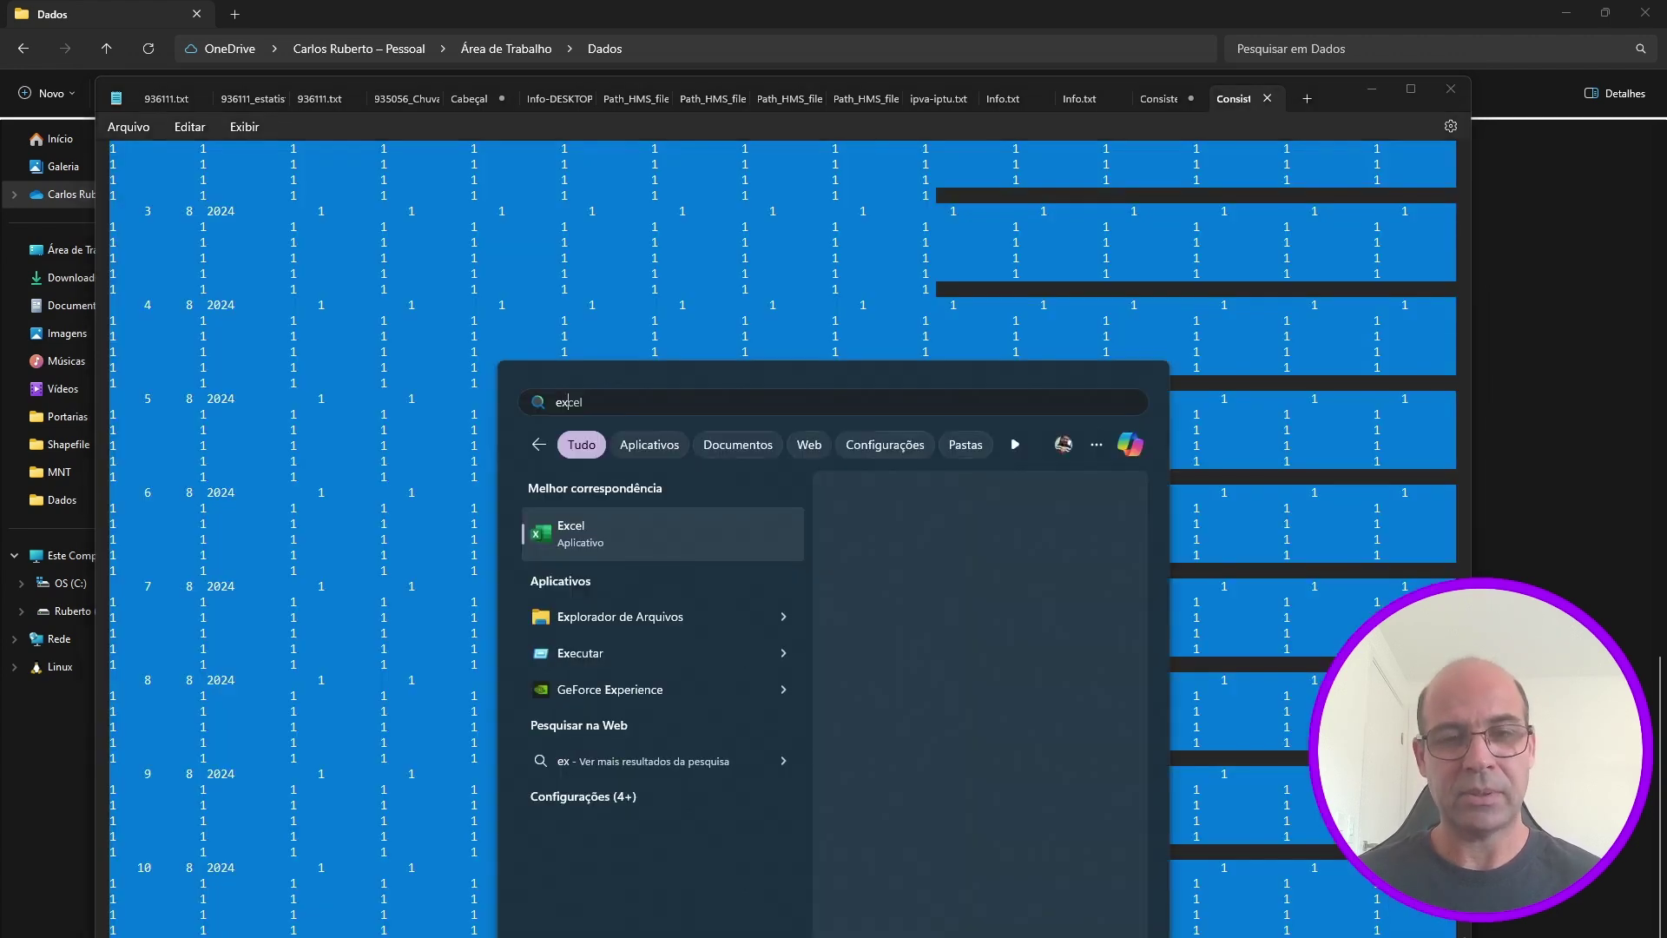
key("Return")
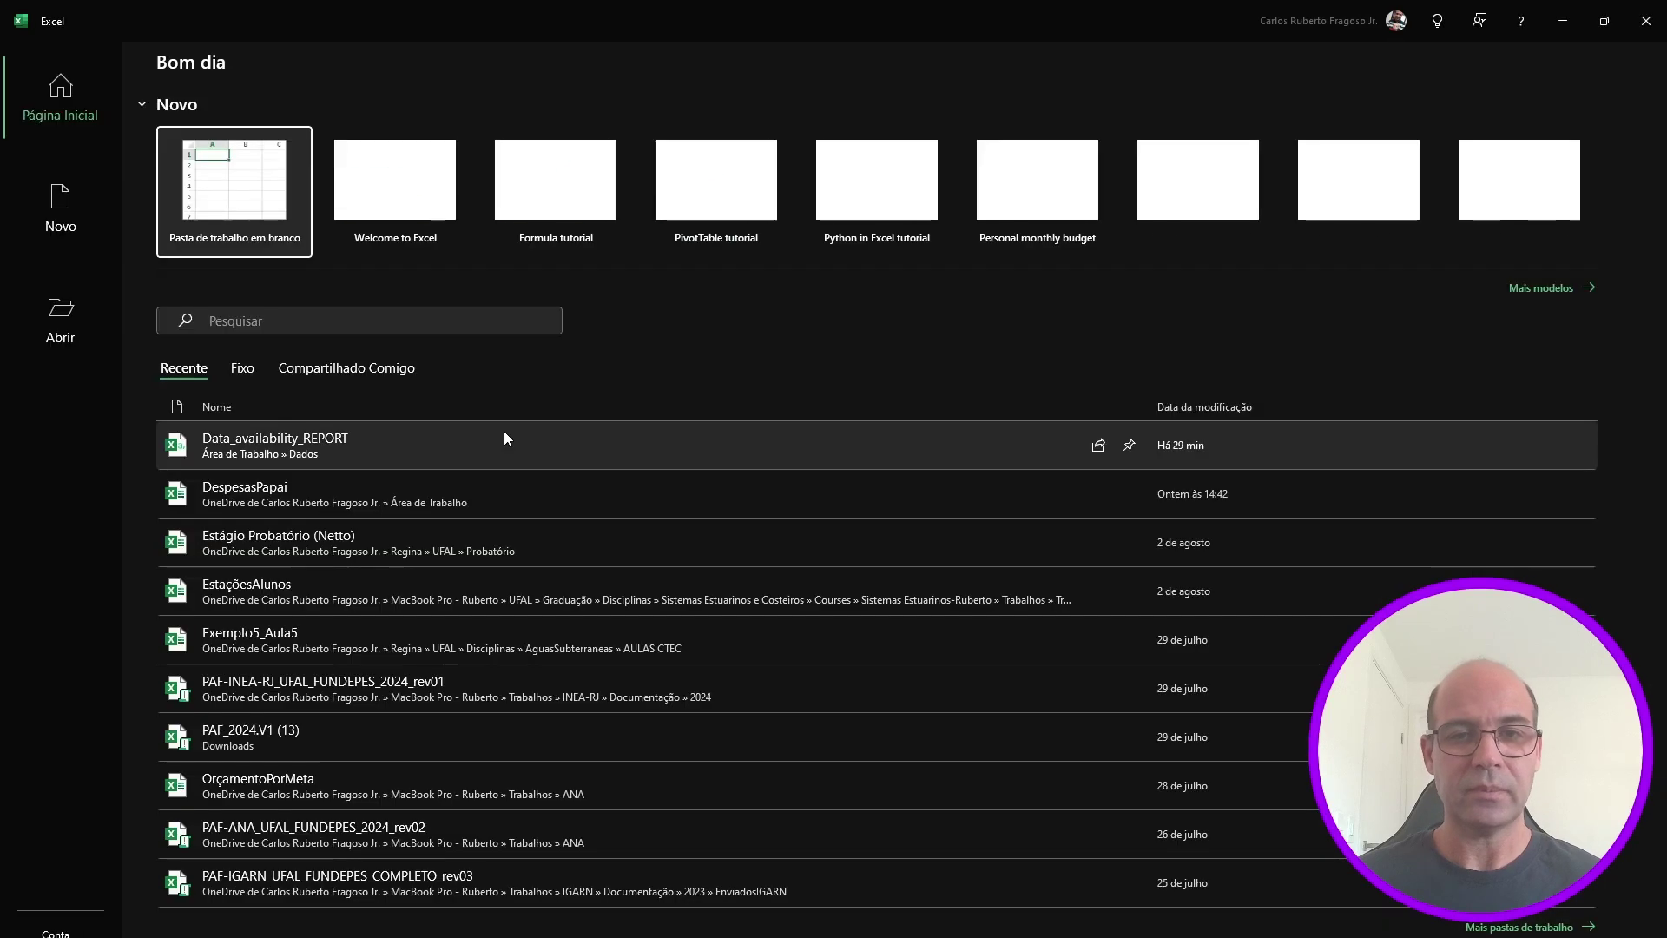
left_click(288, 198)
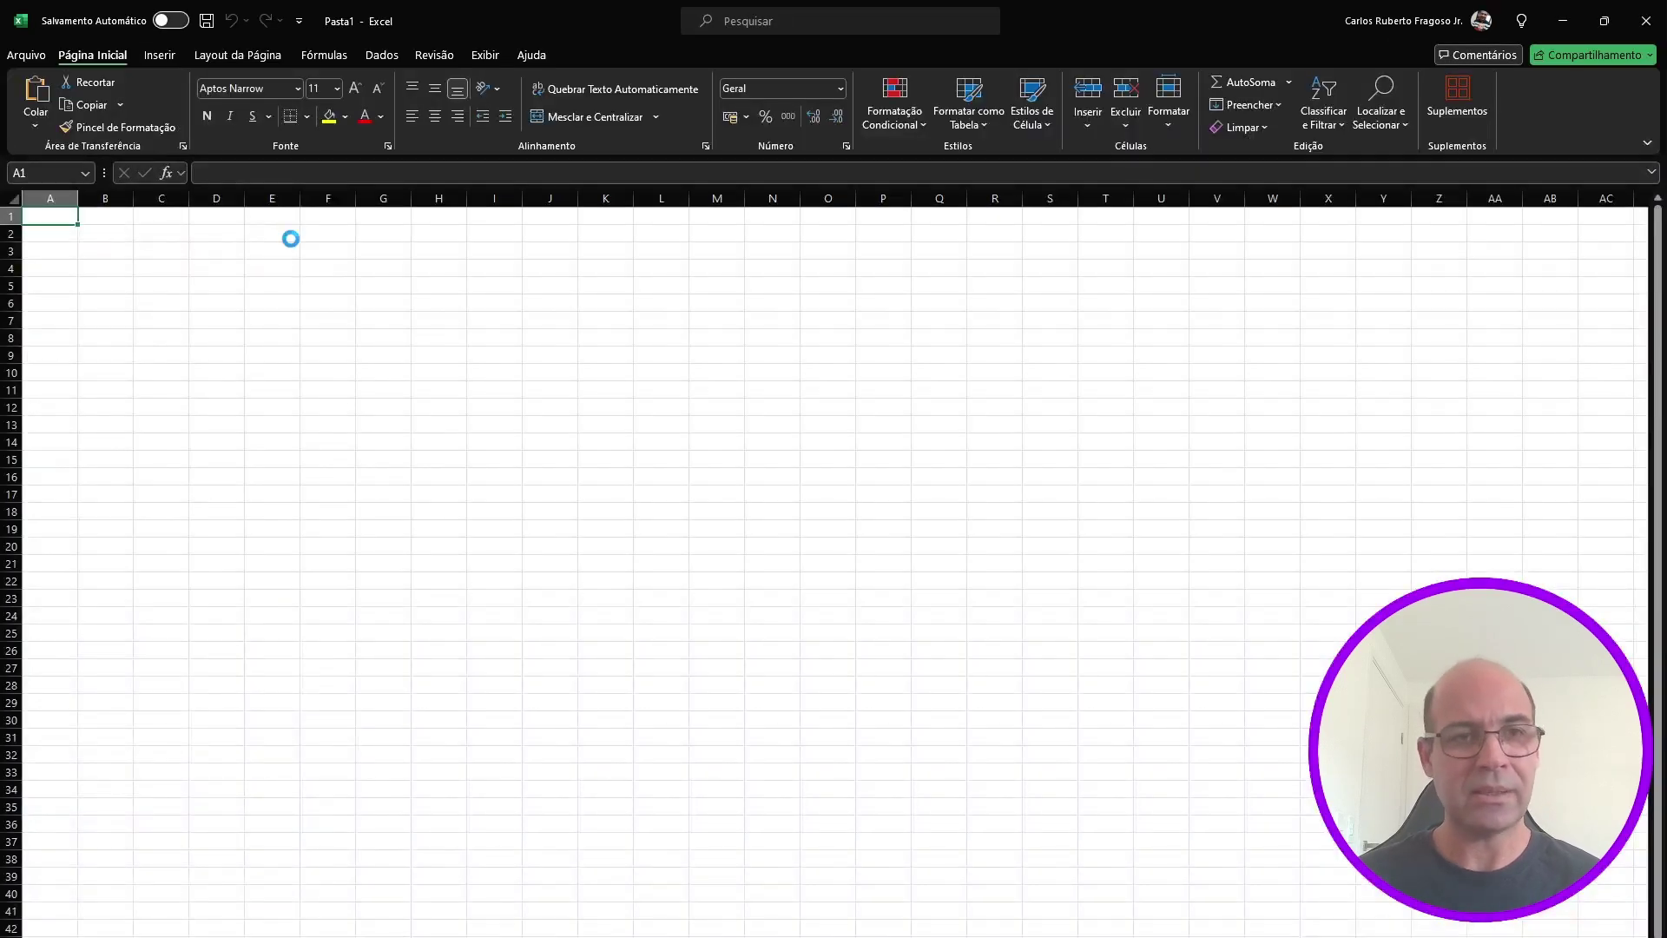
key("ctrl+v")
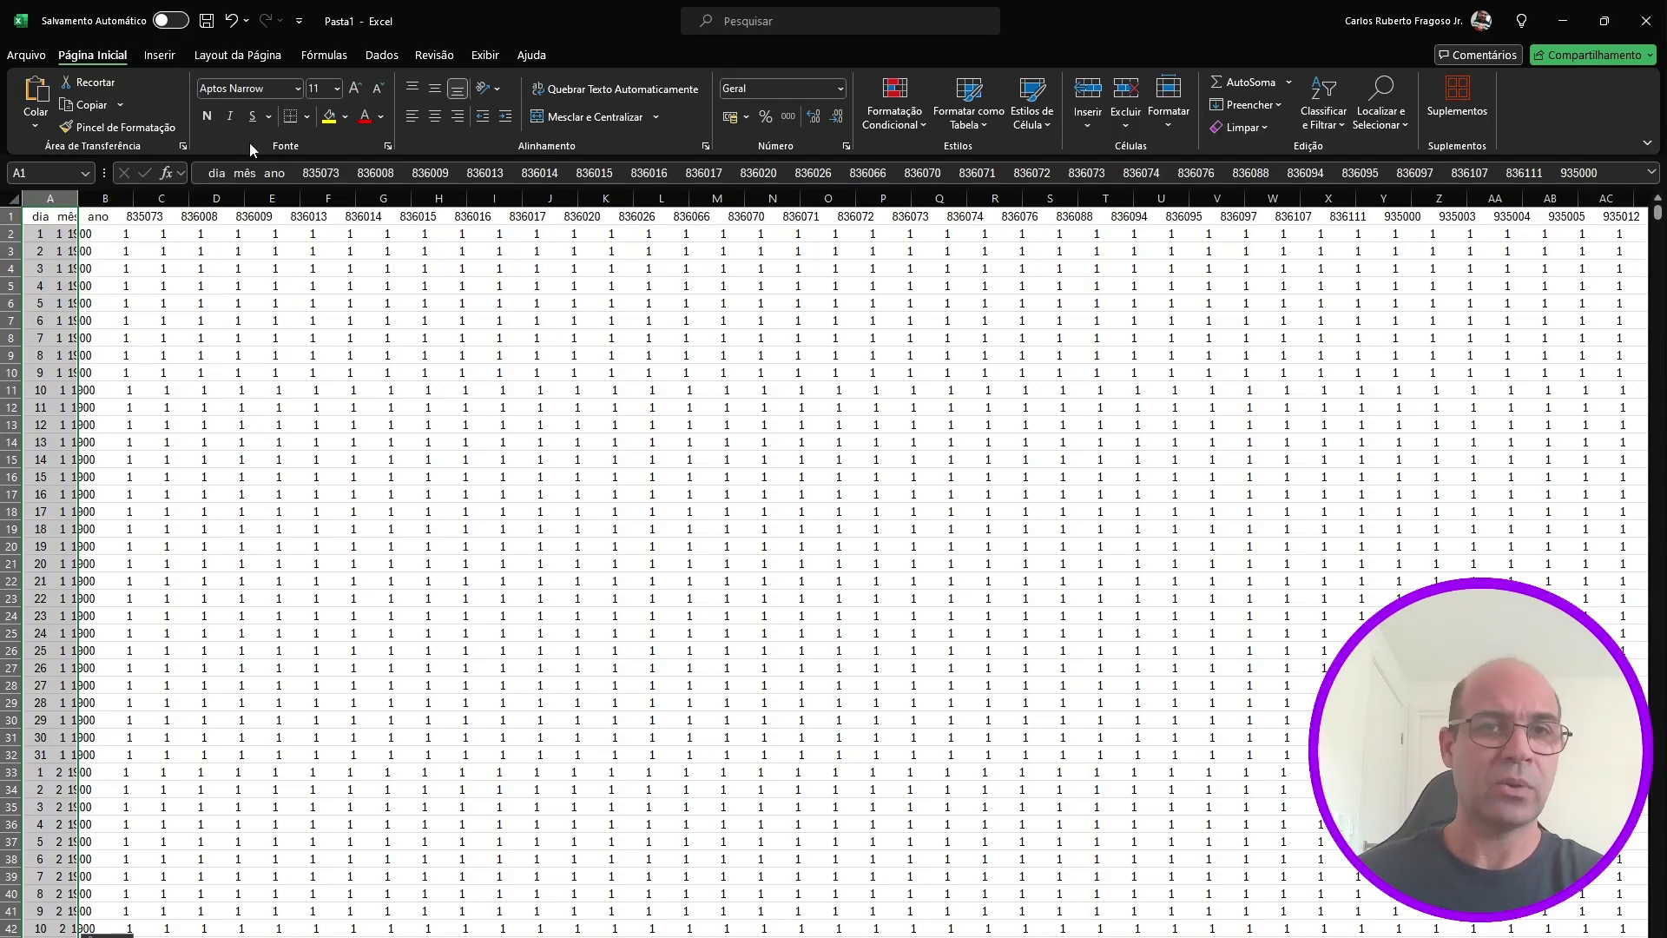
- Split the pasted consistency data into separate columns with Text to Columns, using fixed width and the suggested column breaks
left_click(382, 56)
left_click(977, 100)
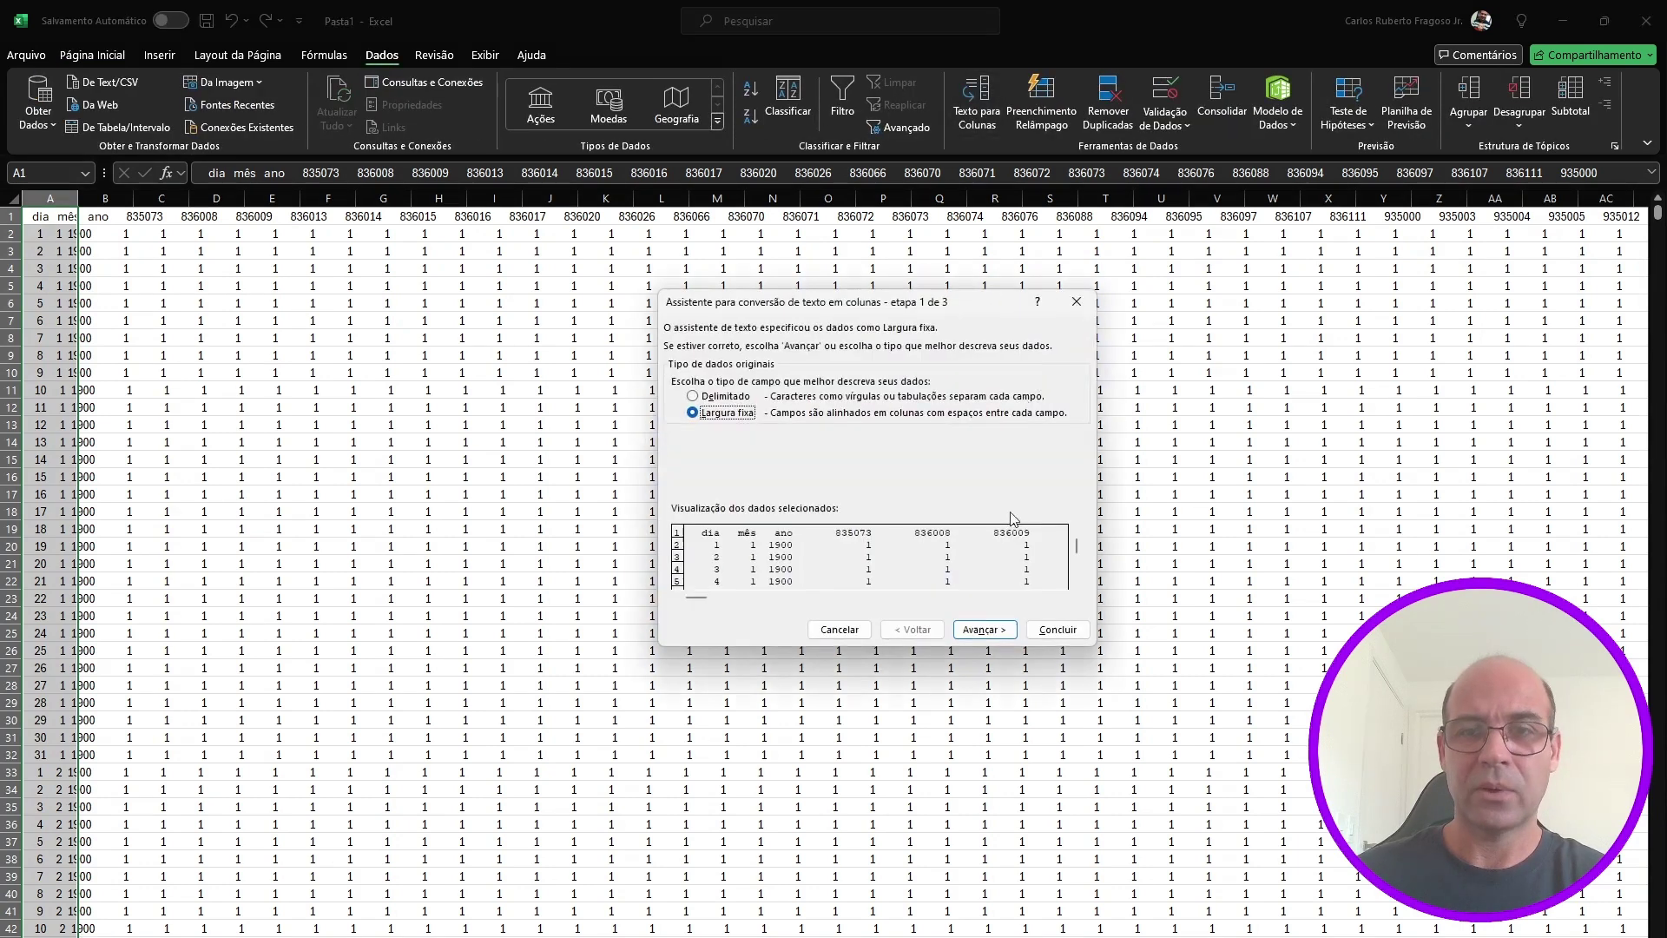
left_click(990, 631)
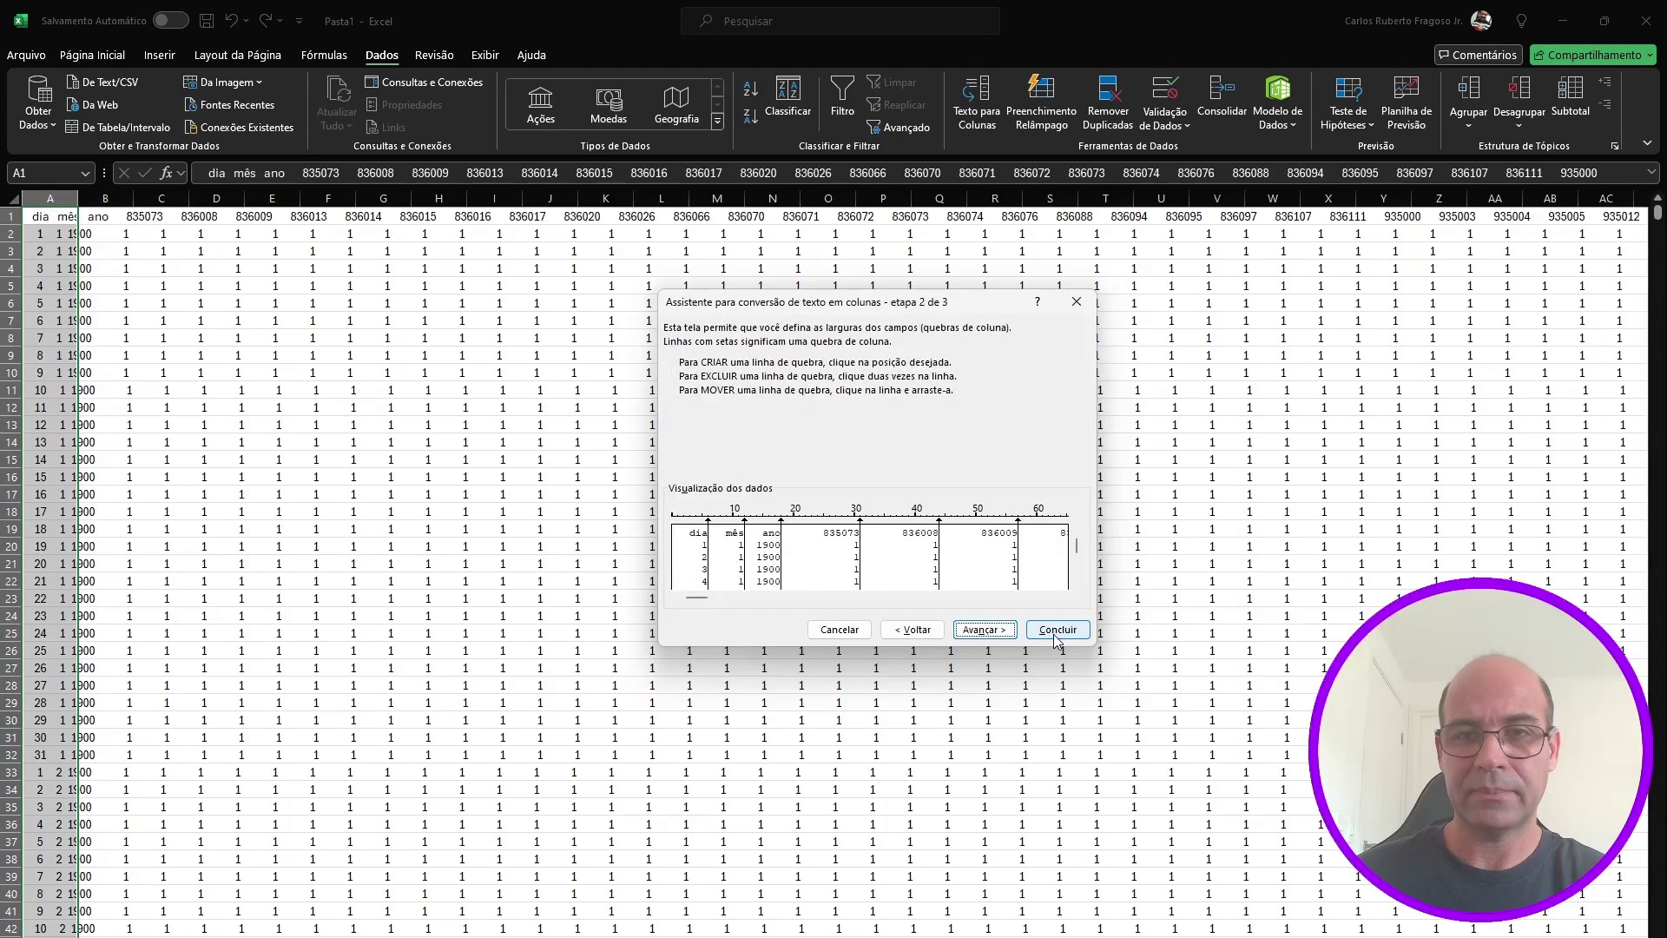
left_click(1056, 641)
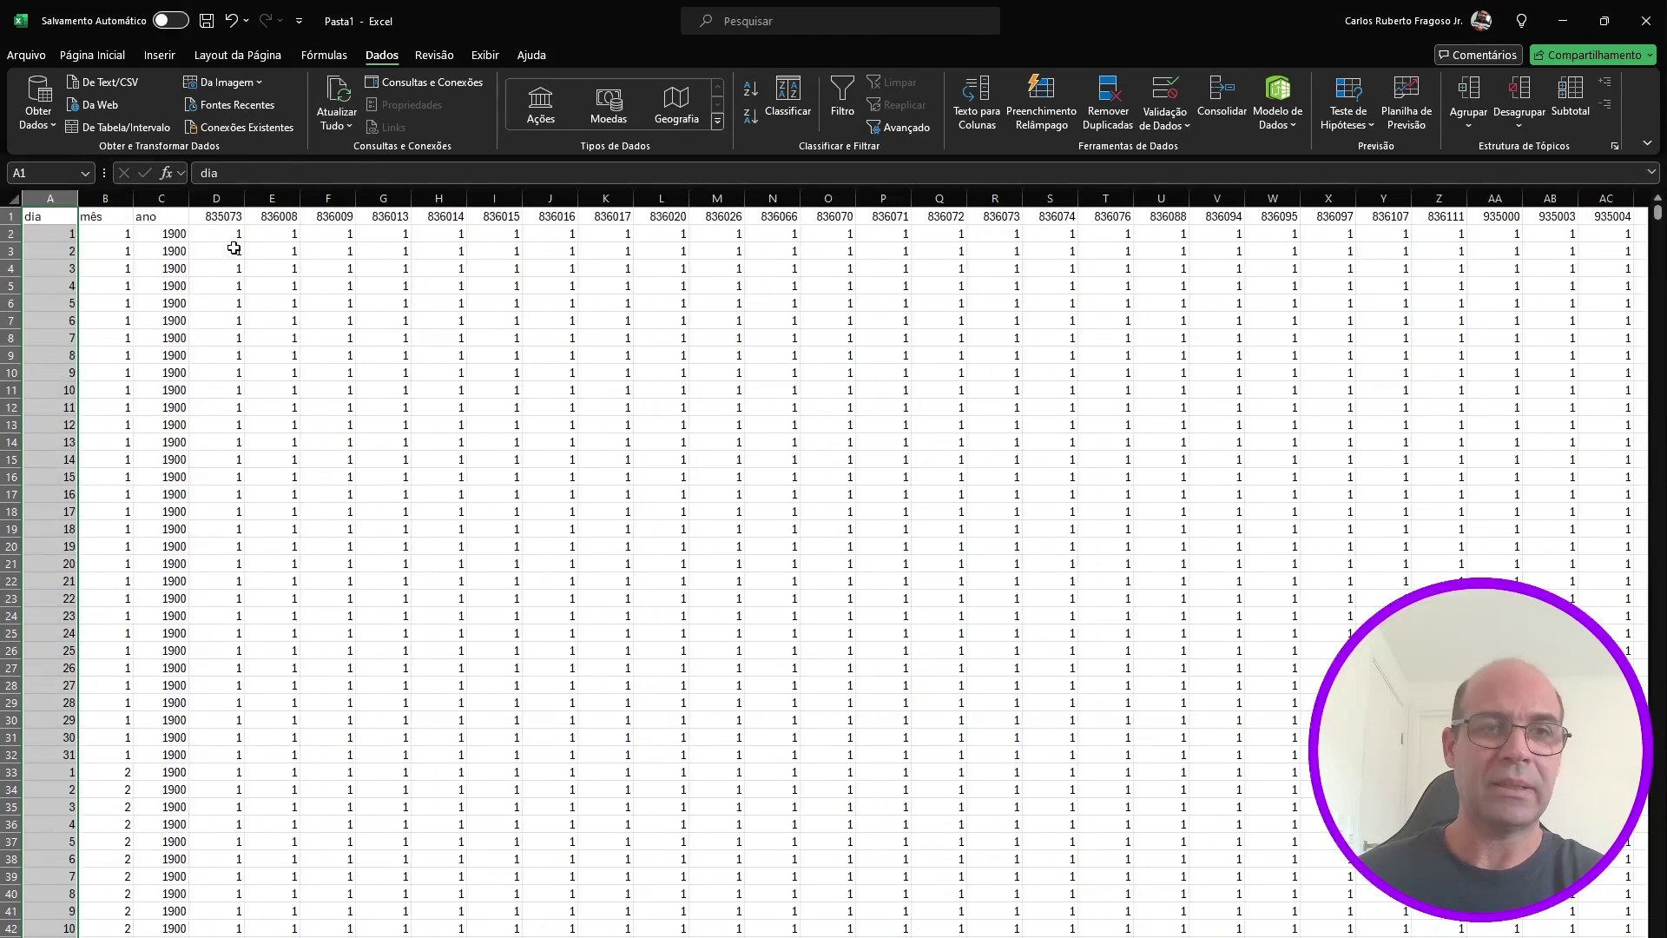
- Examine the station codes, day, month and year columns, and the consistency values down to the recent years
left_click(232, 250)
left_click_drag(224, 217, 513, 217)
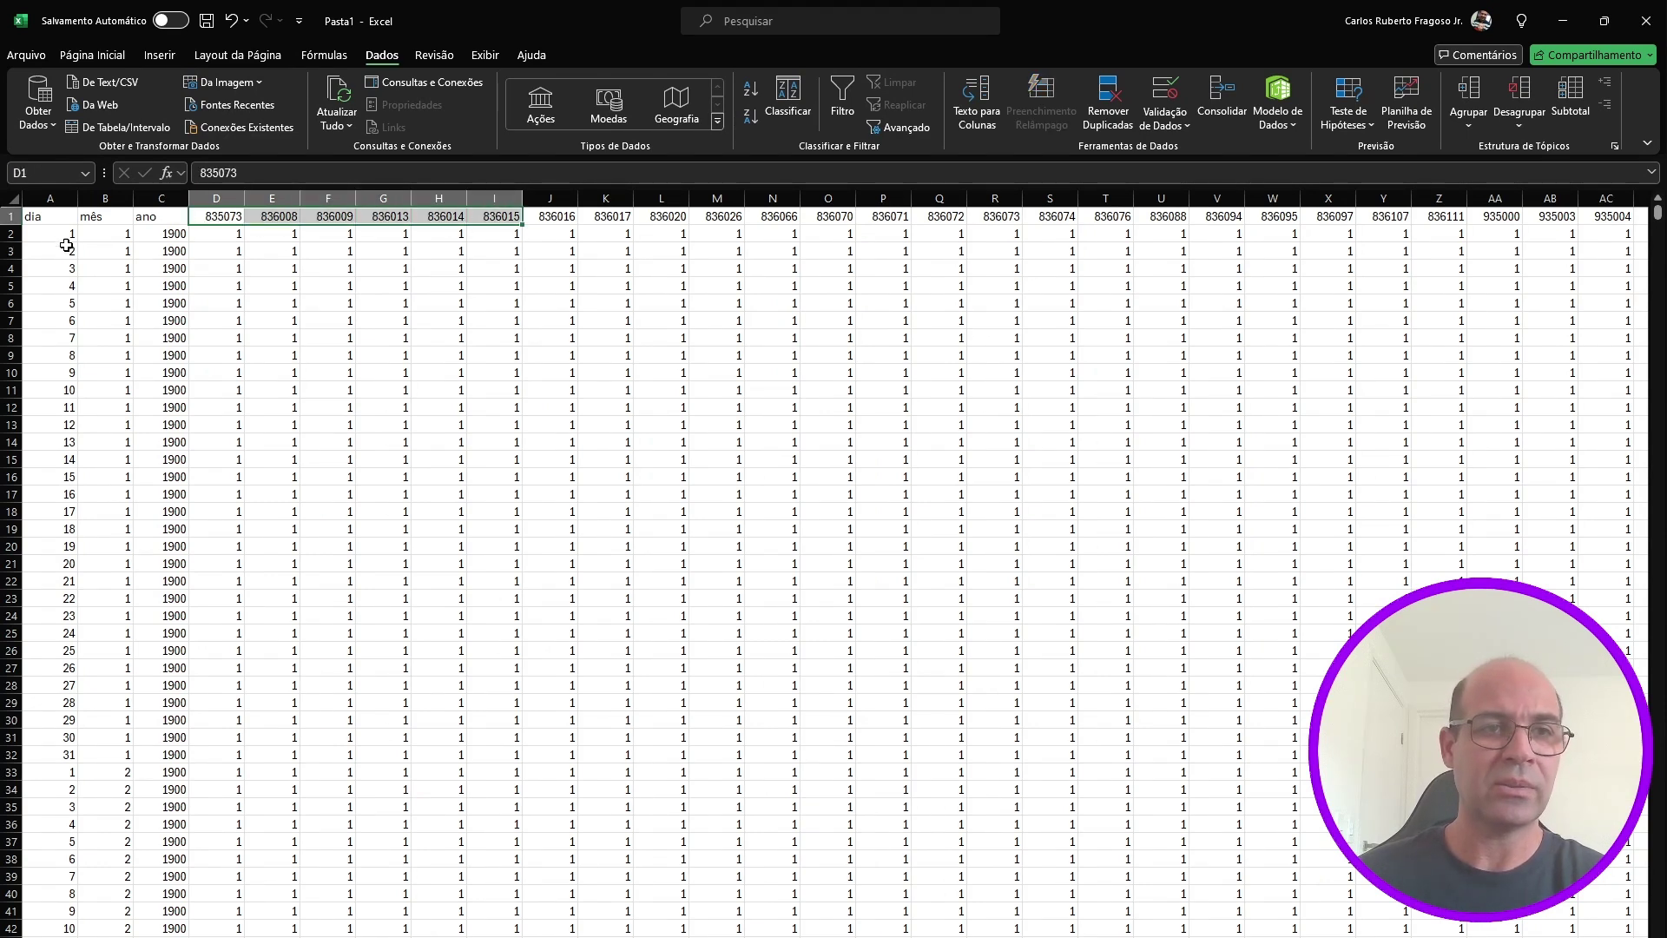
left_click_drag(57, 239, 65, 251)
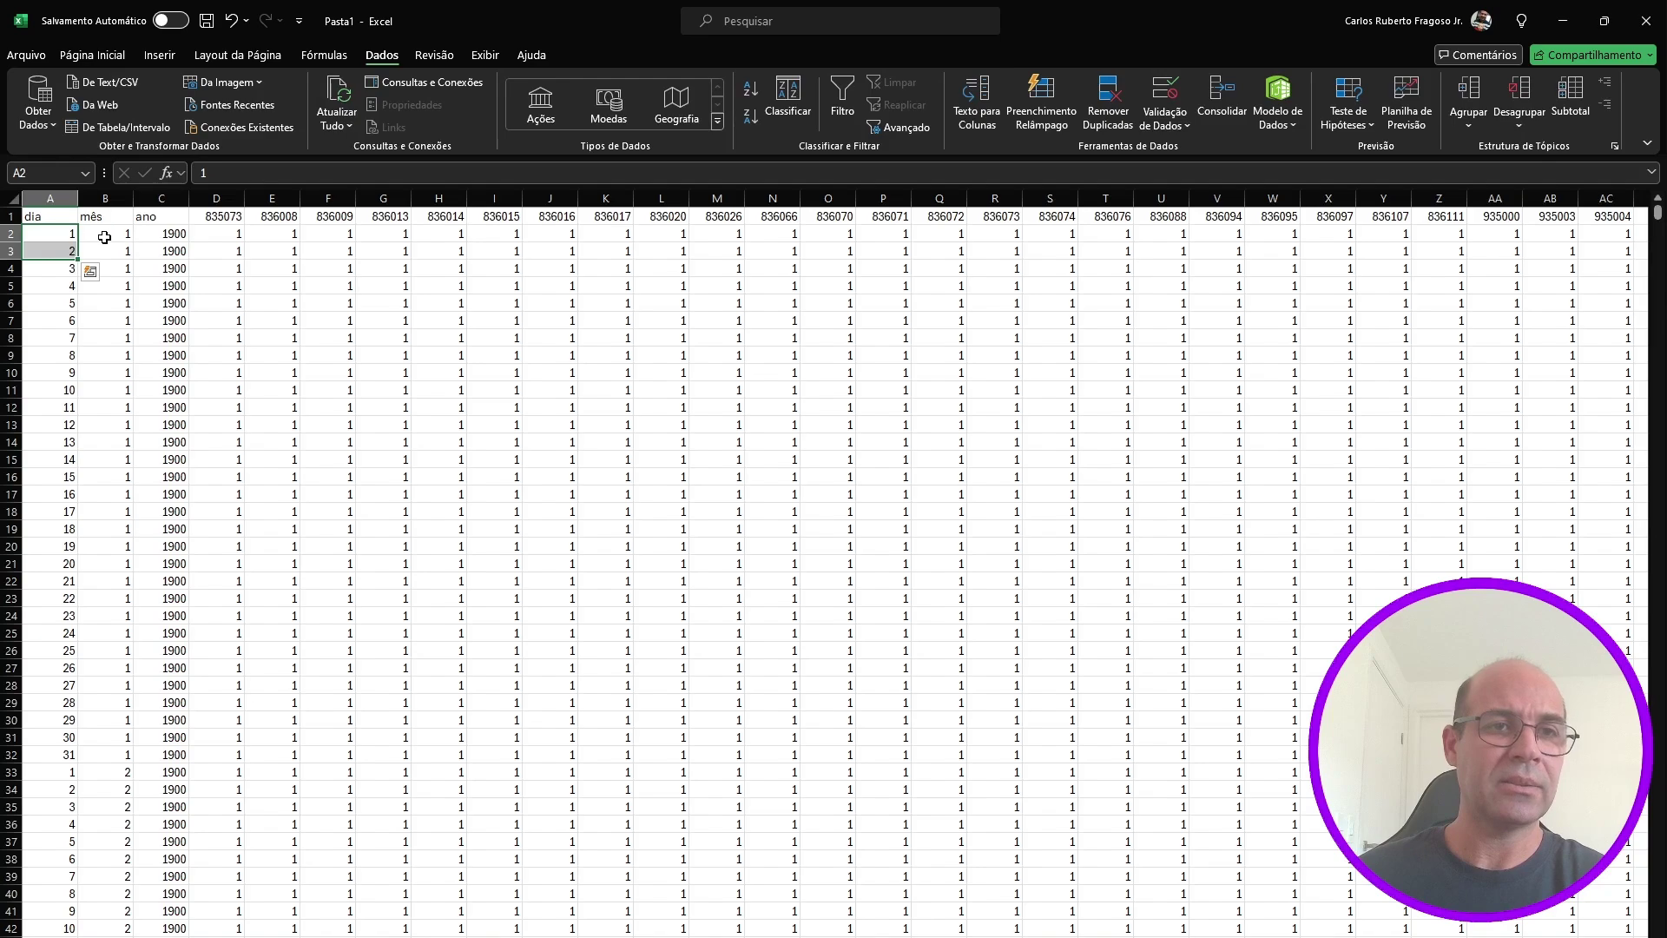
left_click(1222, 355)
left_click_drag(1660, 209, 1659, 903)
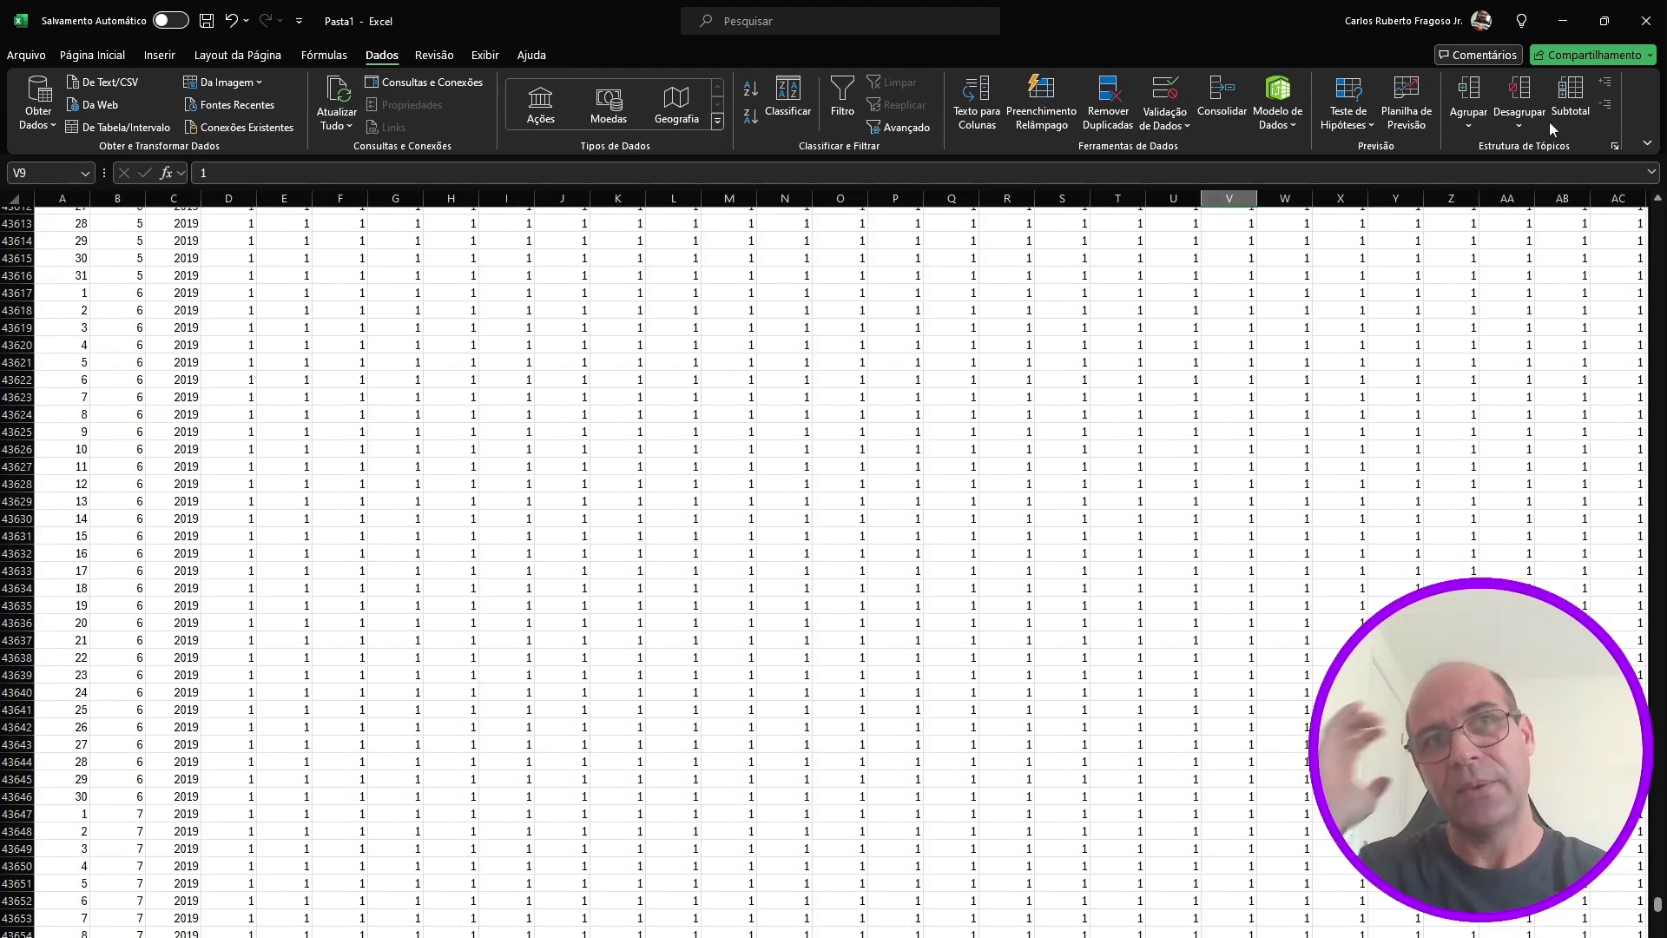
- Close the workbook without saving it and close the Consistency text file
left_click(1645, 30)
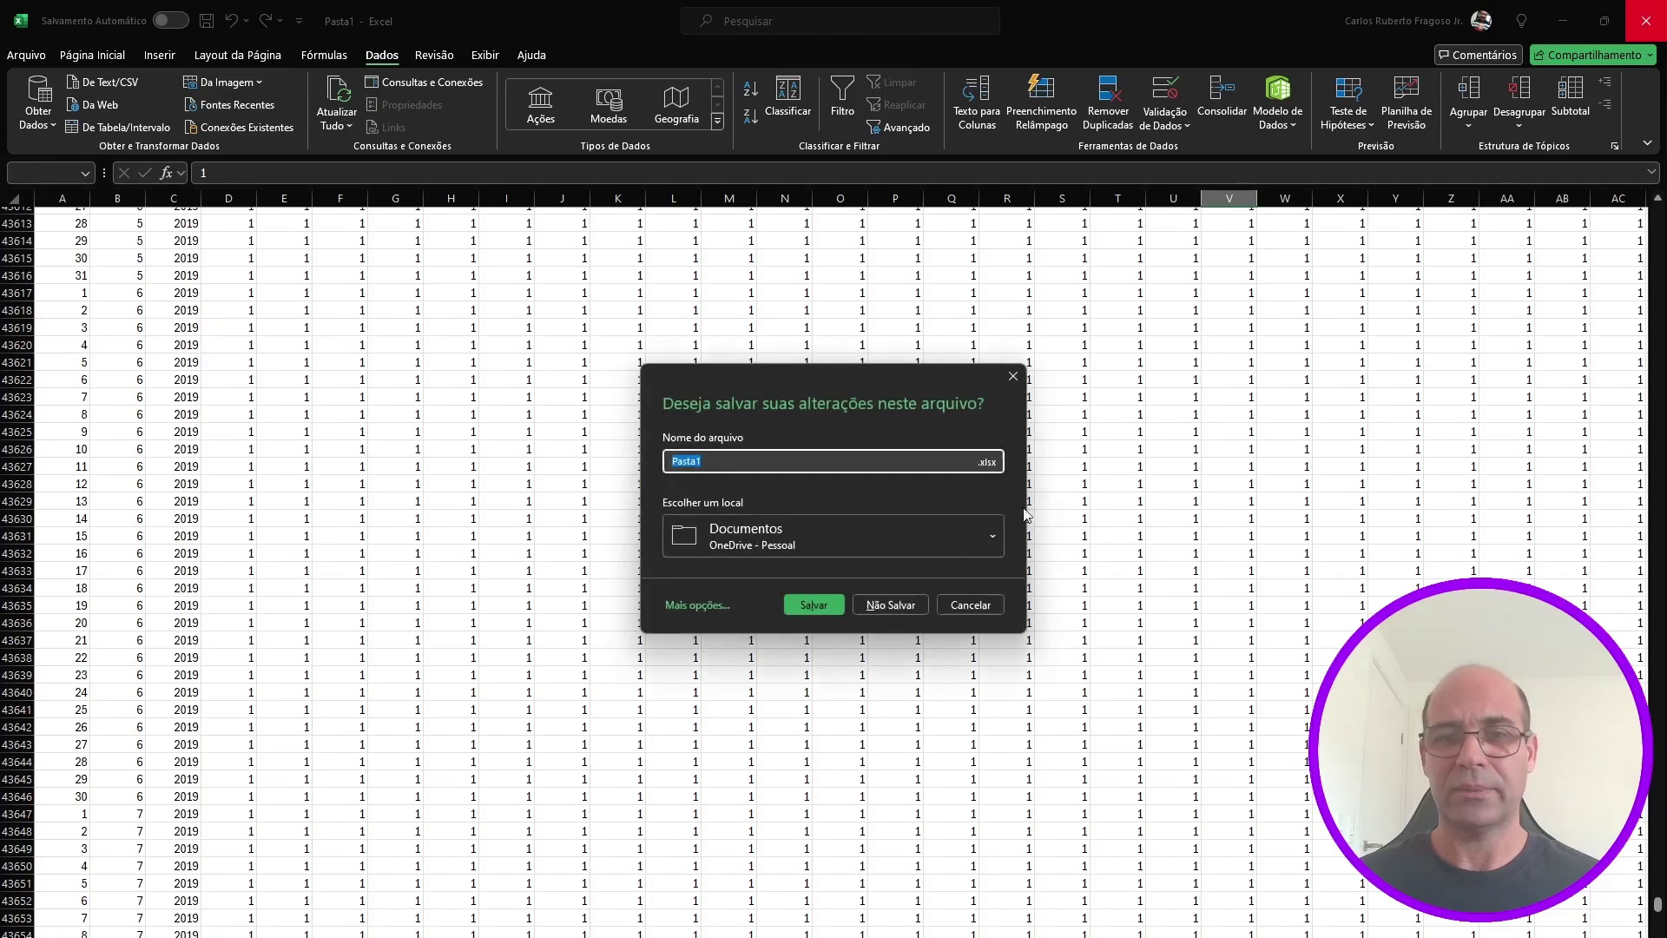
left_click(893, 605)
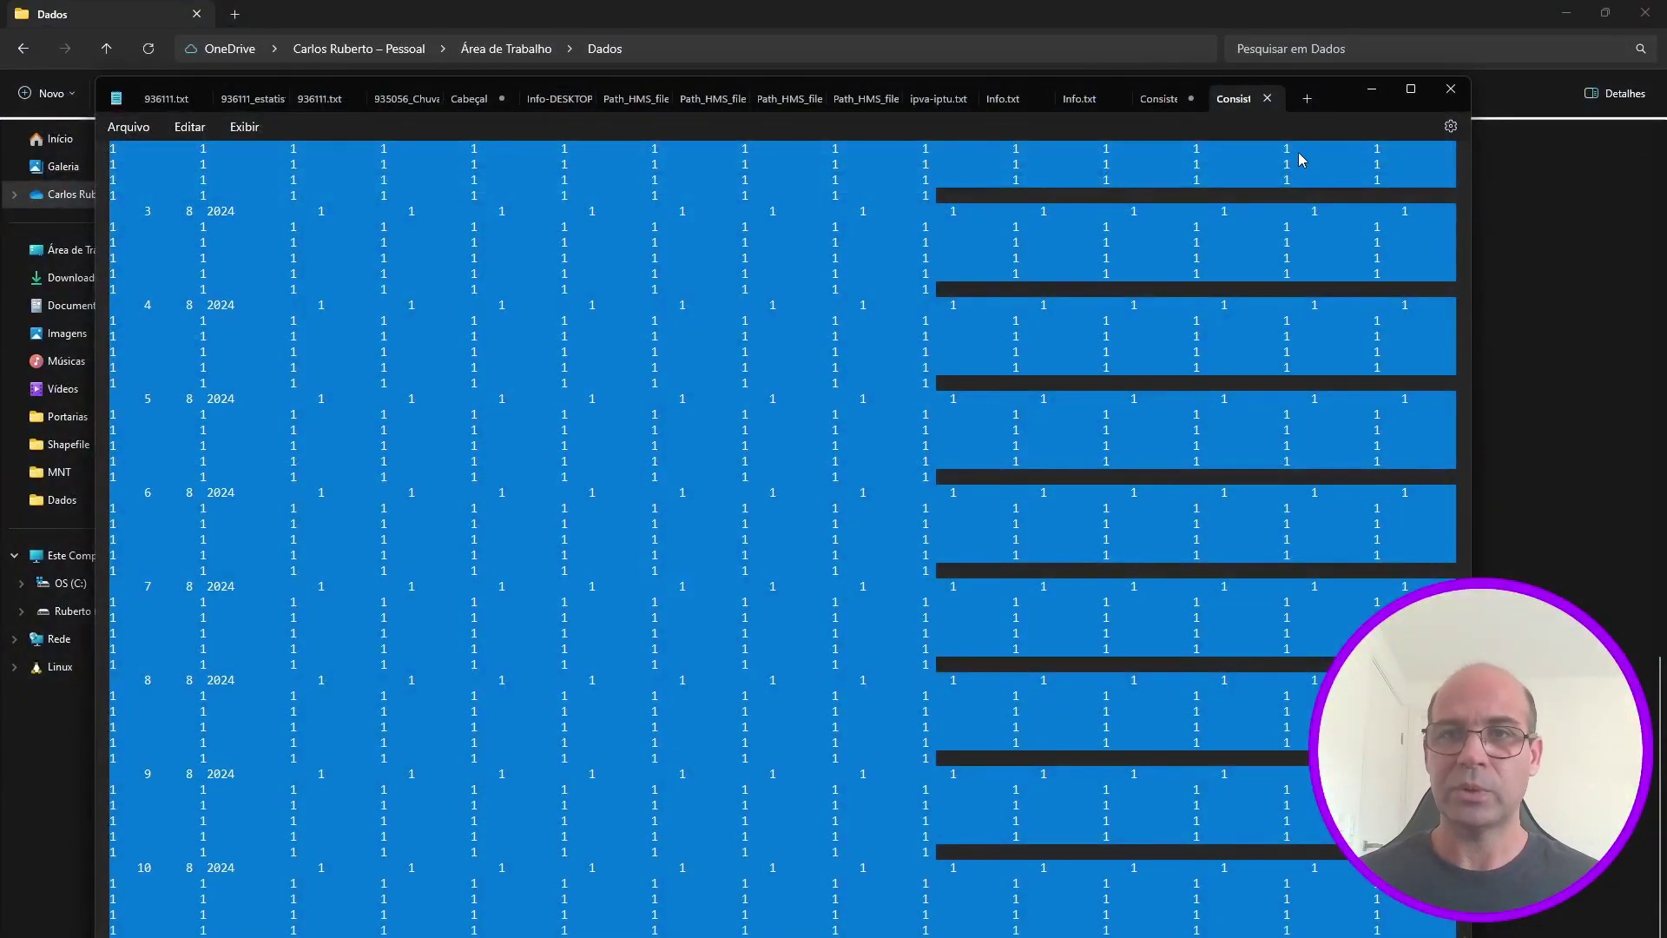
left_click(1449, 89)
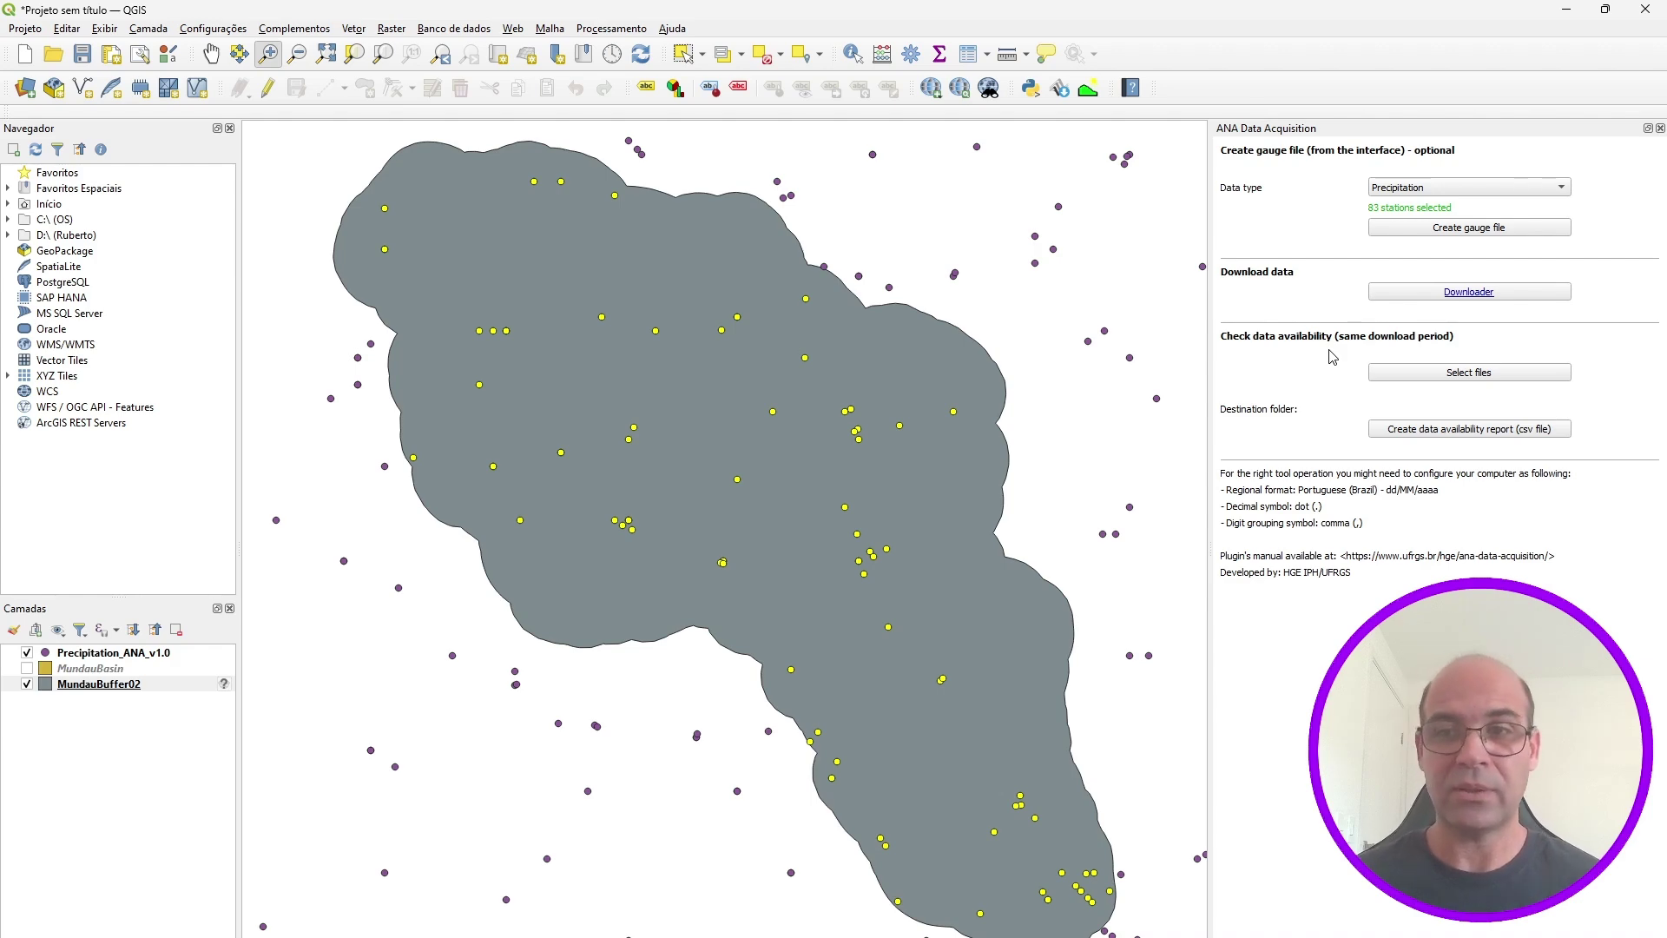
- In QGIS, choose station files 00835073 through 00936137 from the desktop's Dados folder and create the data availability report
left_click(1475, 374)
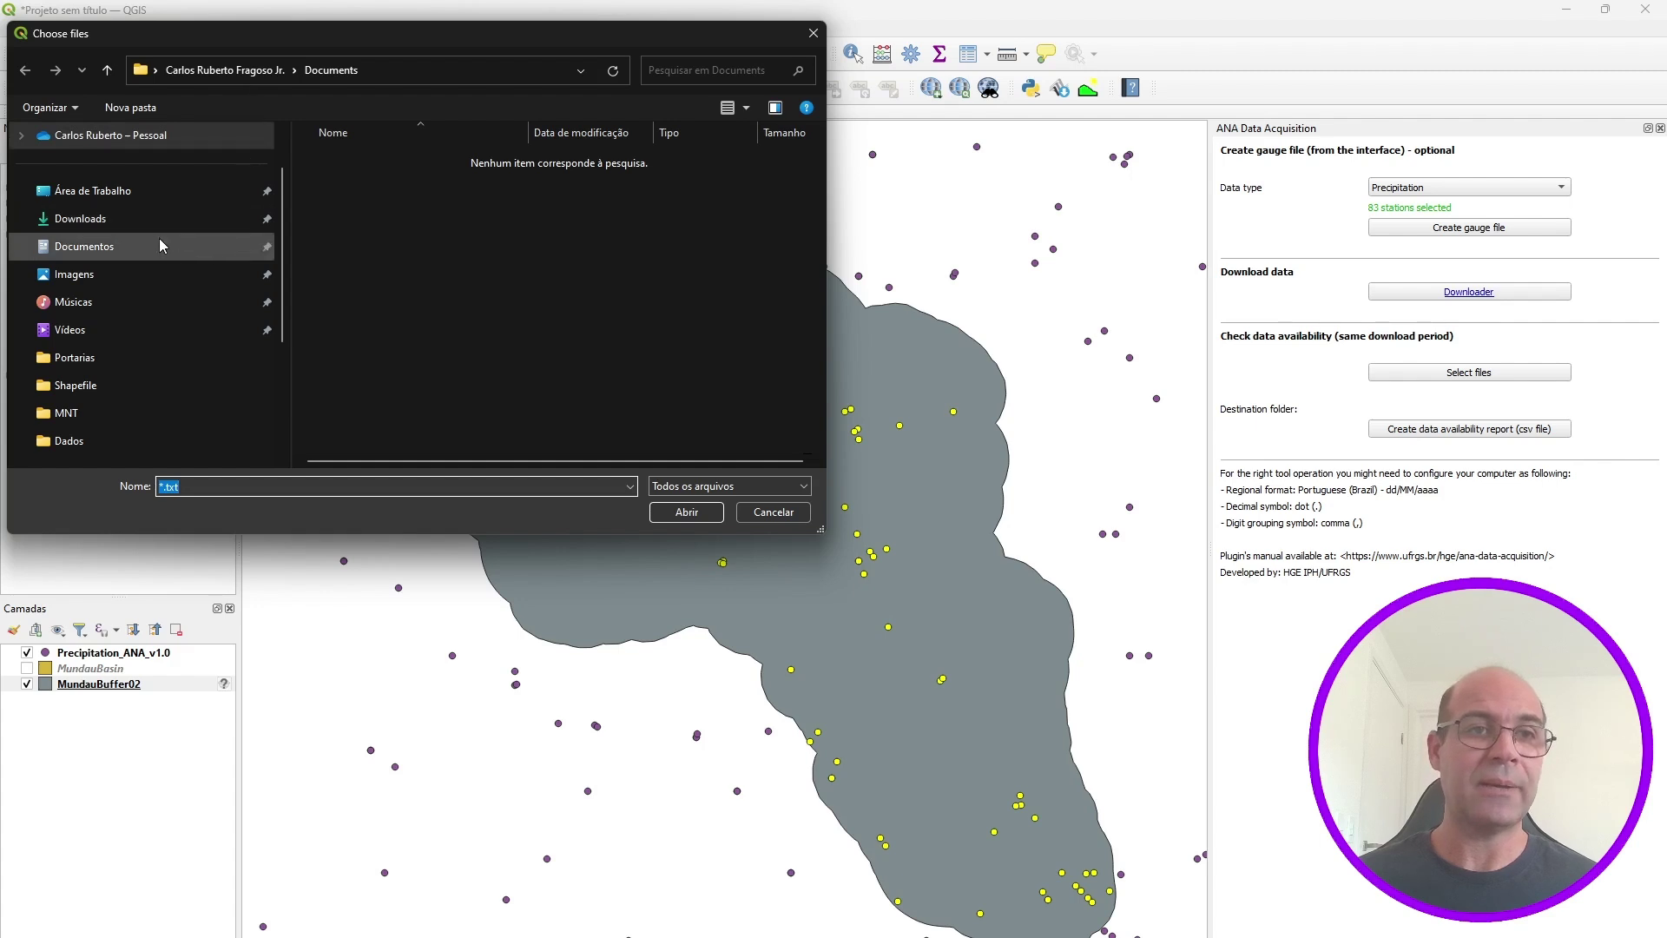
left_click(126, 195)
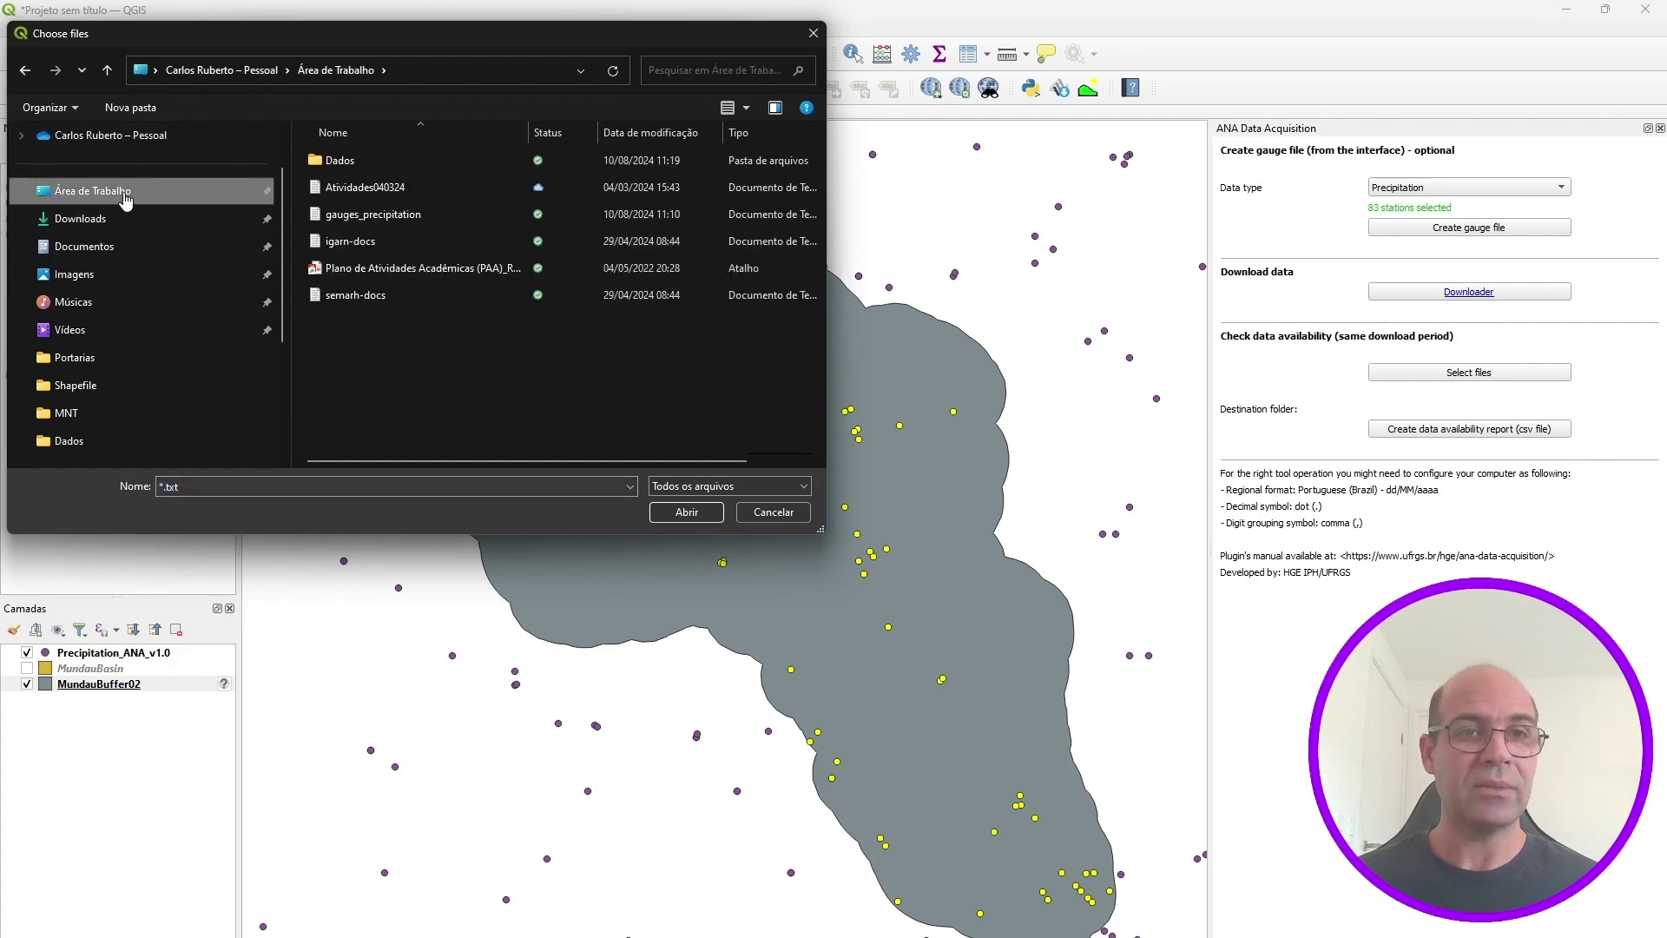
double_click(356, 163)
left_click(366, 164)
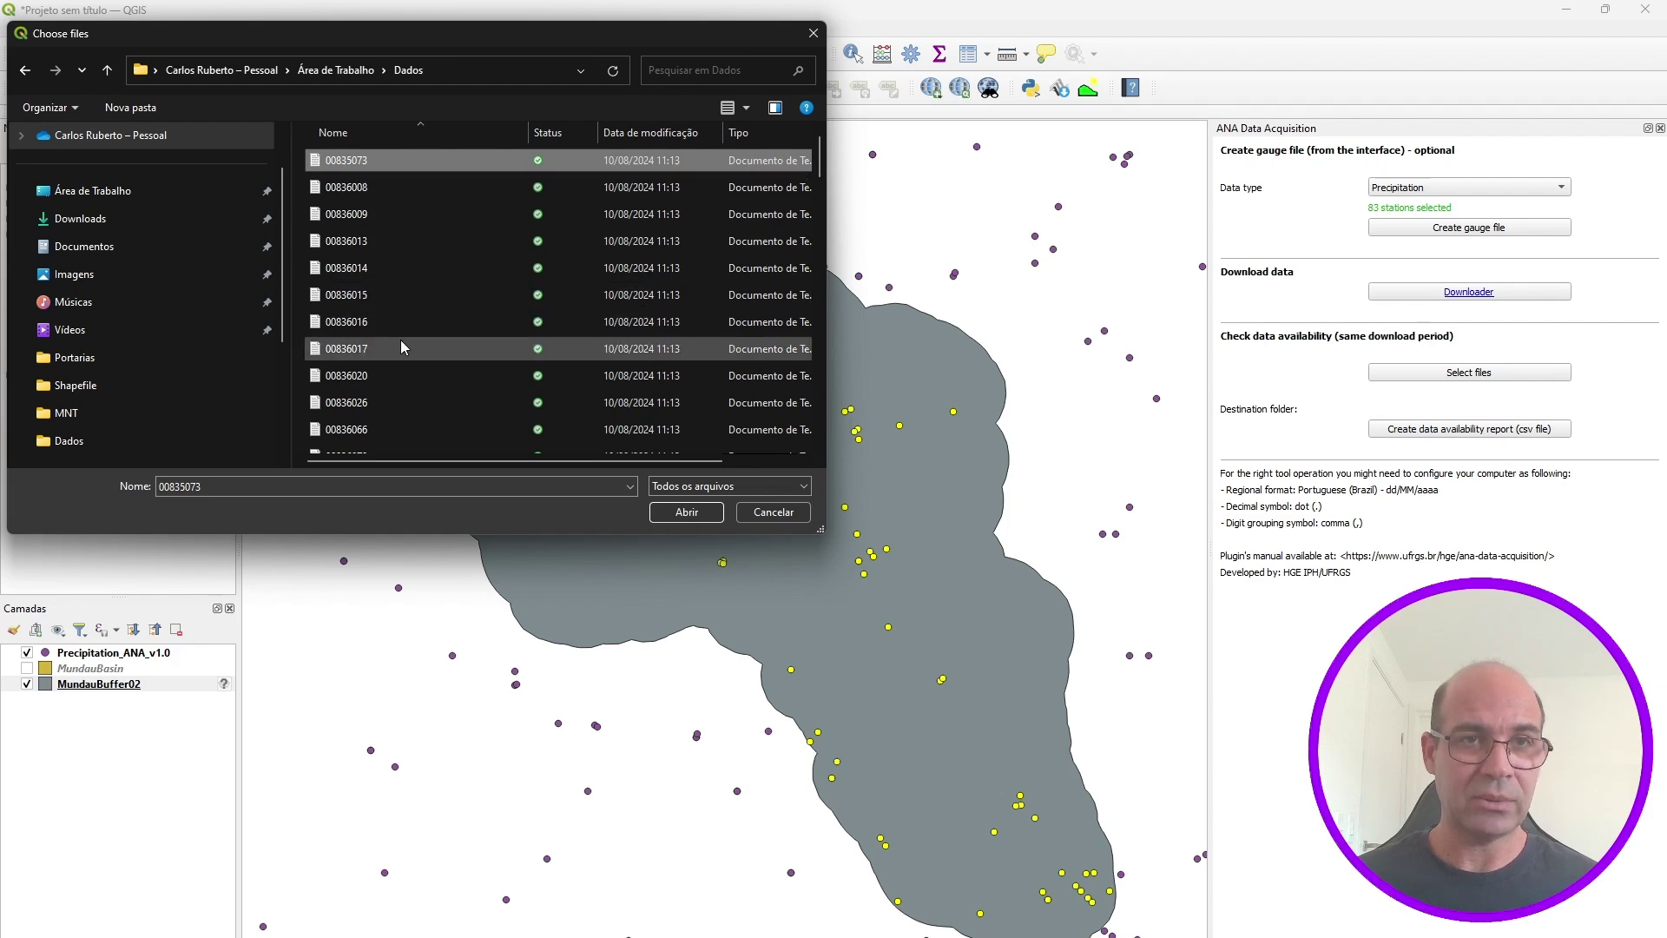
scroll(400, 340, "down", 2)
scroll(399, 340, "down", 20)
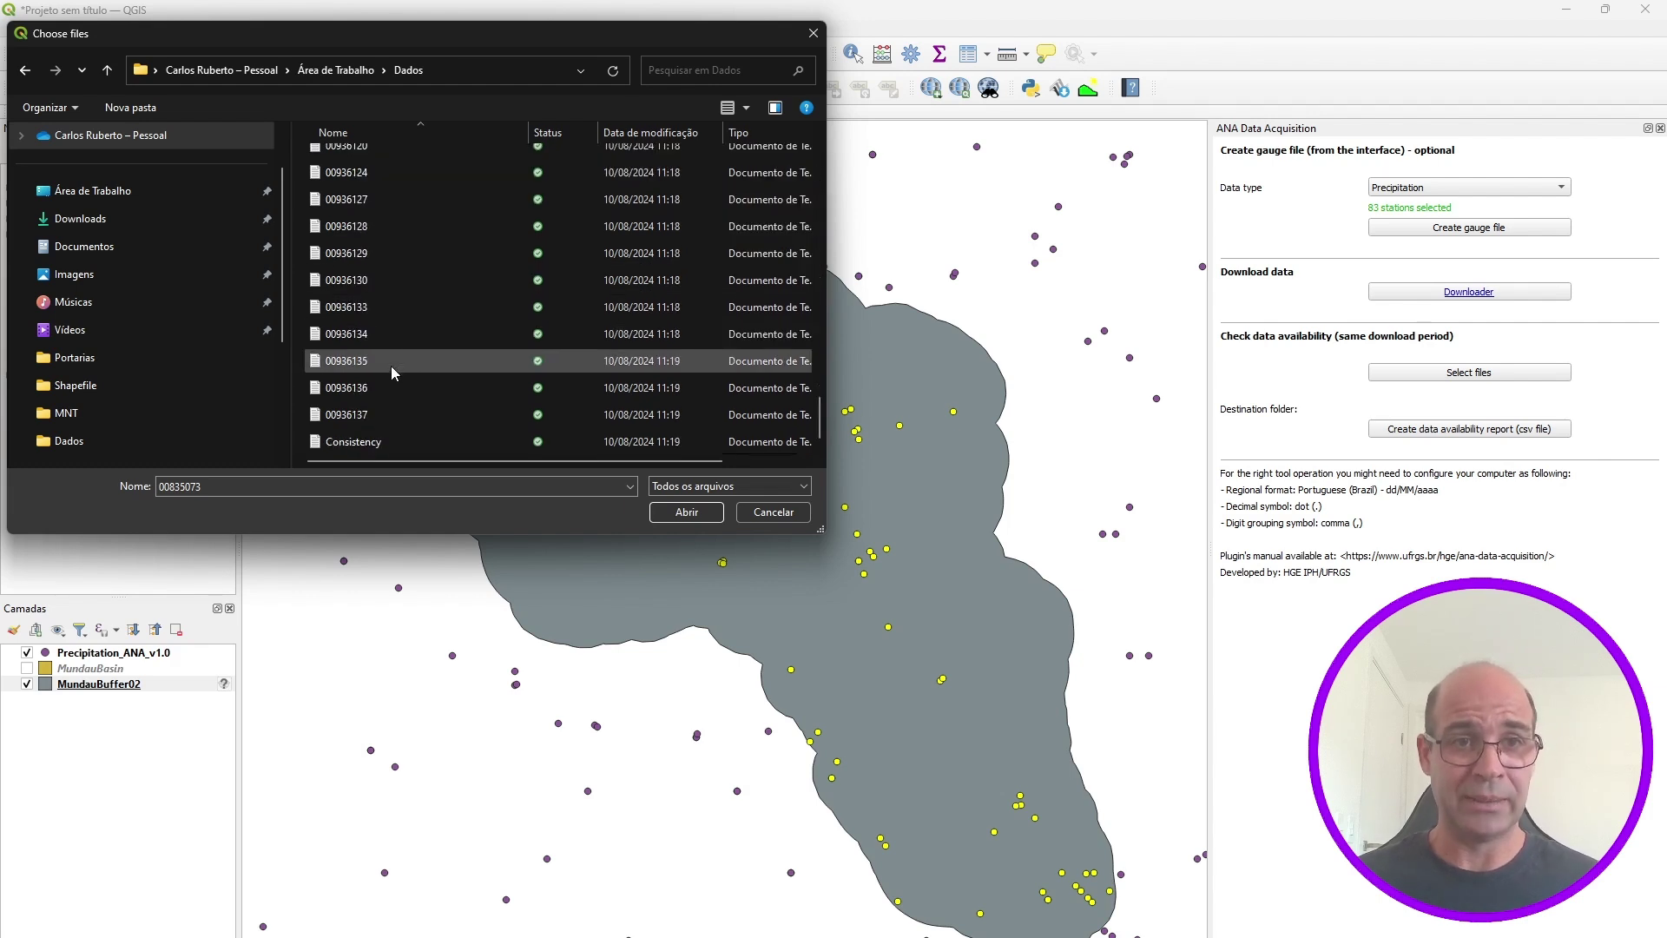
left_click(373, 414, "shift")
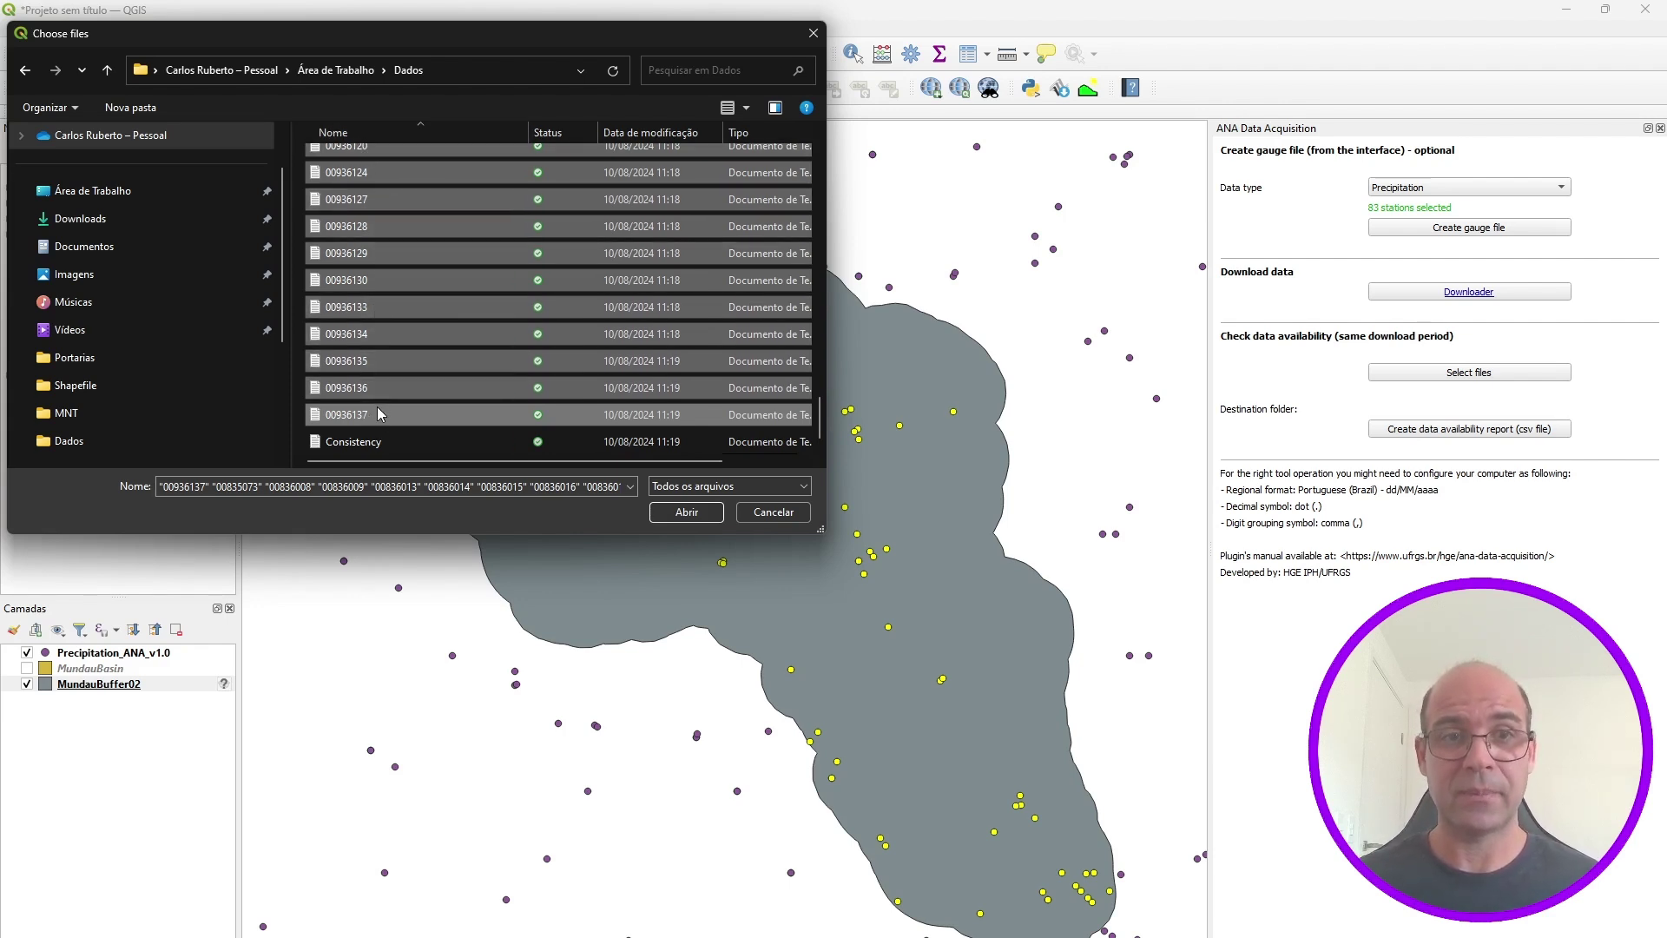
left_click(687, 513)
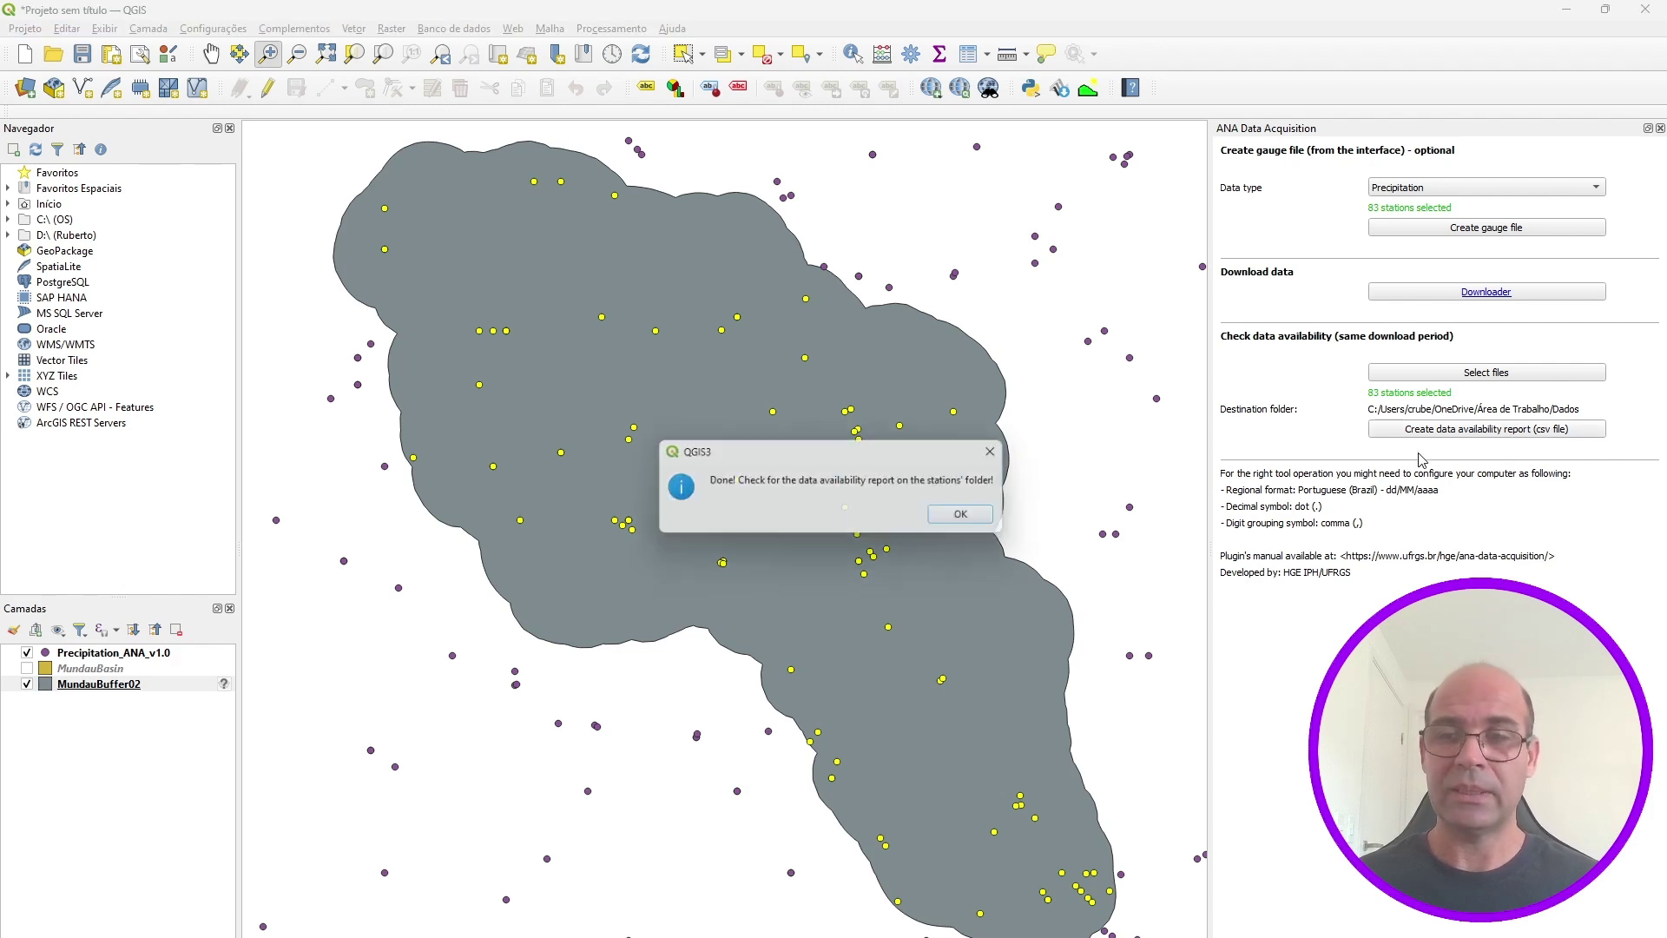
left_click(971, 517)
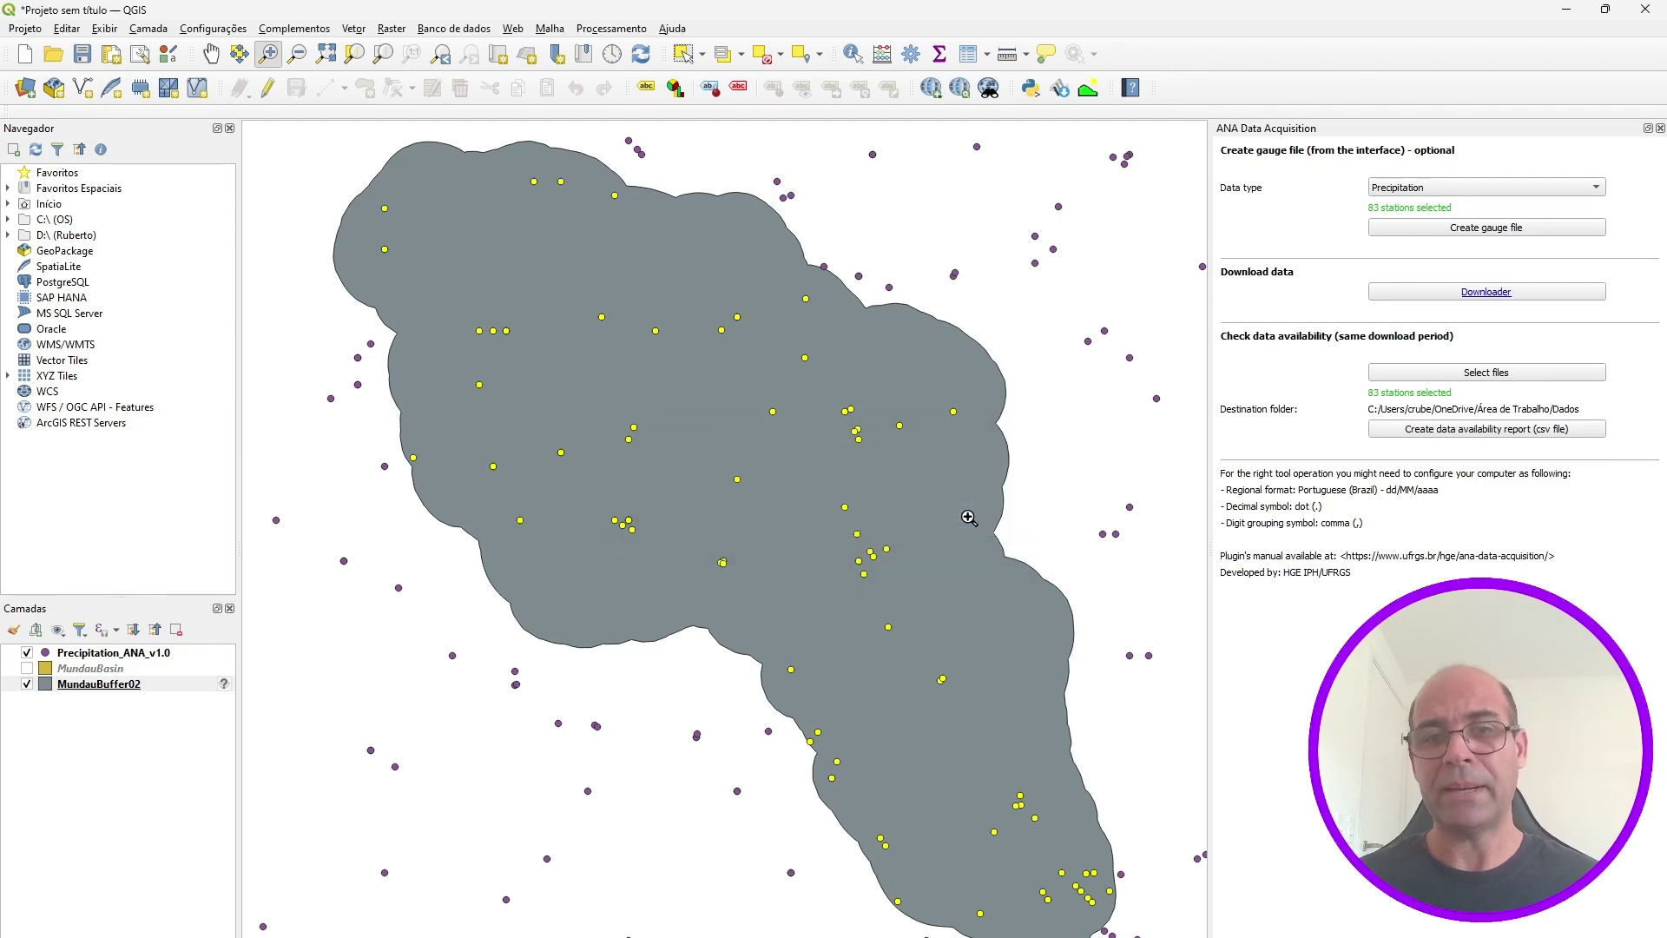
- Switch to the Data_availability_REPORT file in Excel and split its first column into separate columns, using only the comma as delimiter
key("alt+Tab")
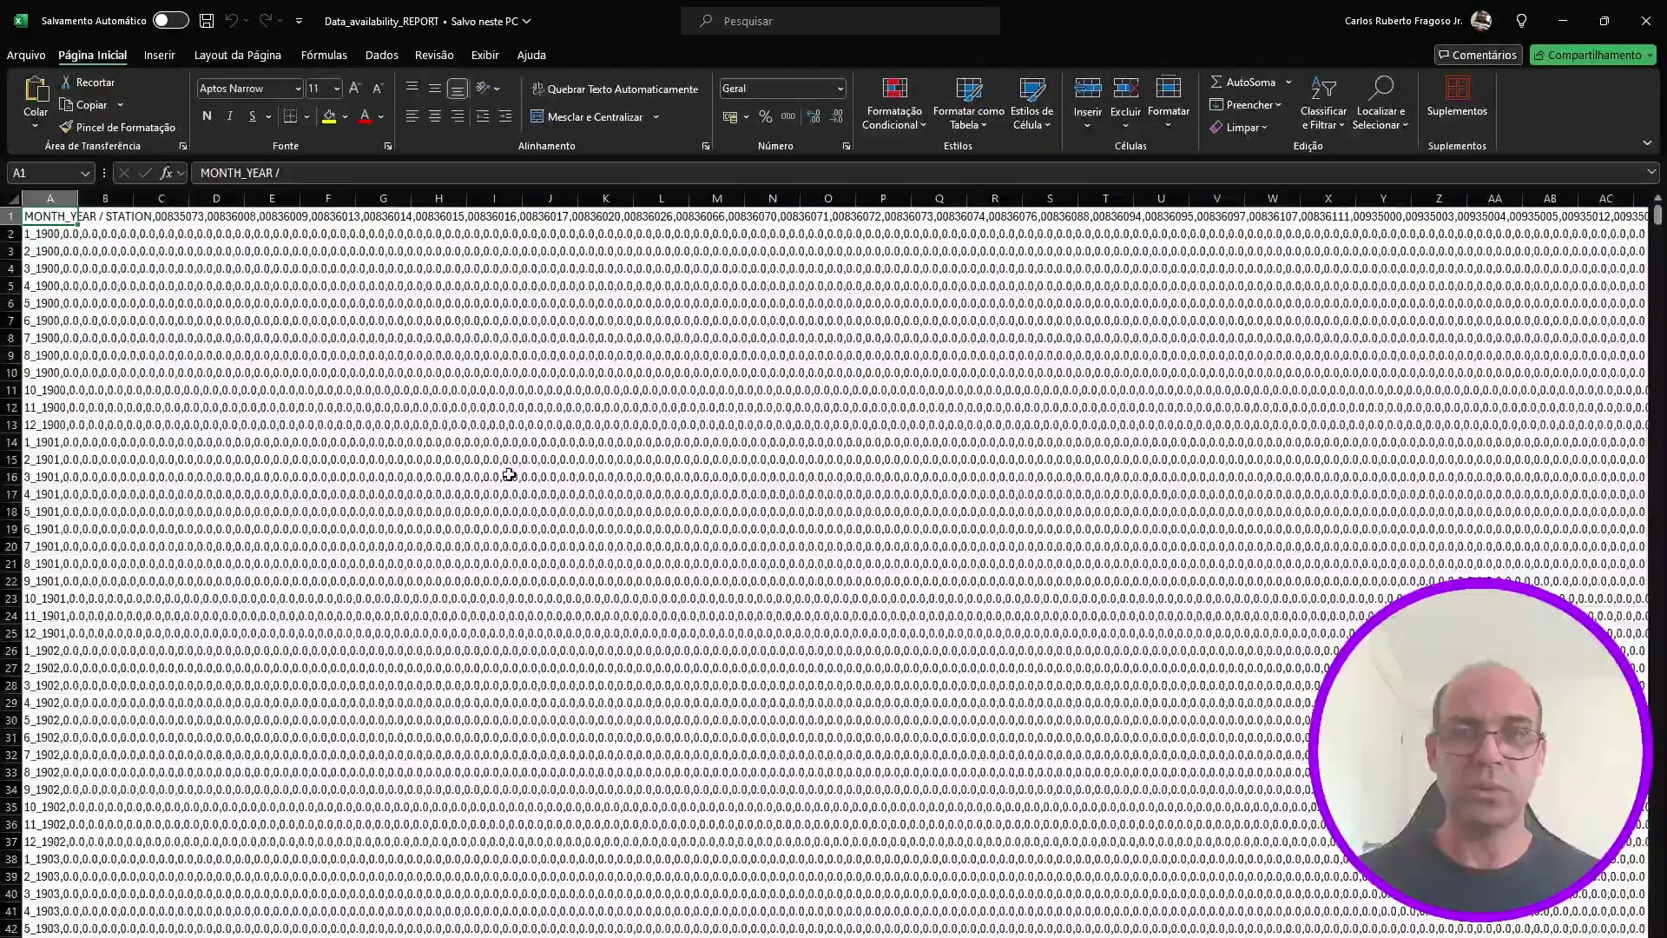
key("ctrl+shift+Down")
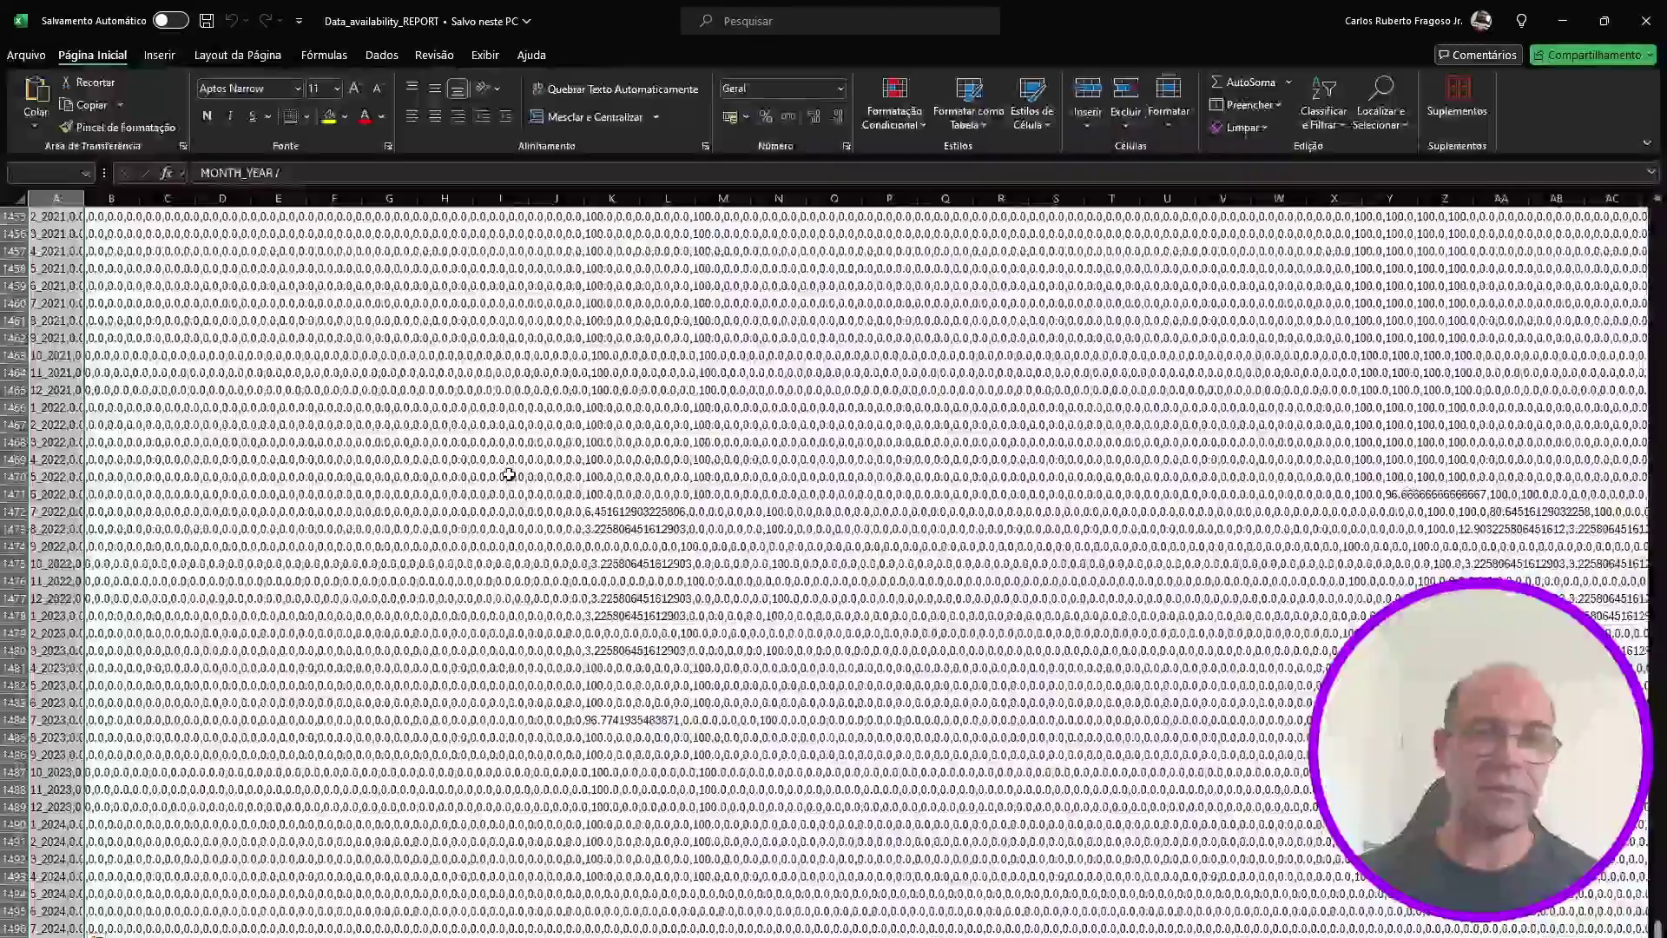
left_click(382, 57)
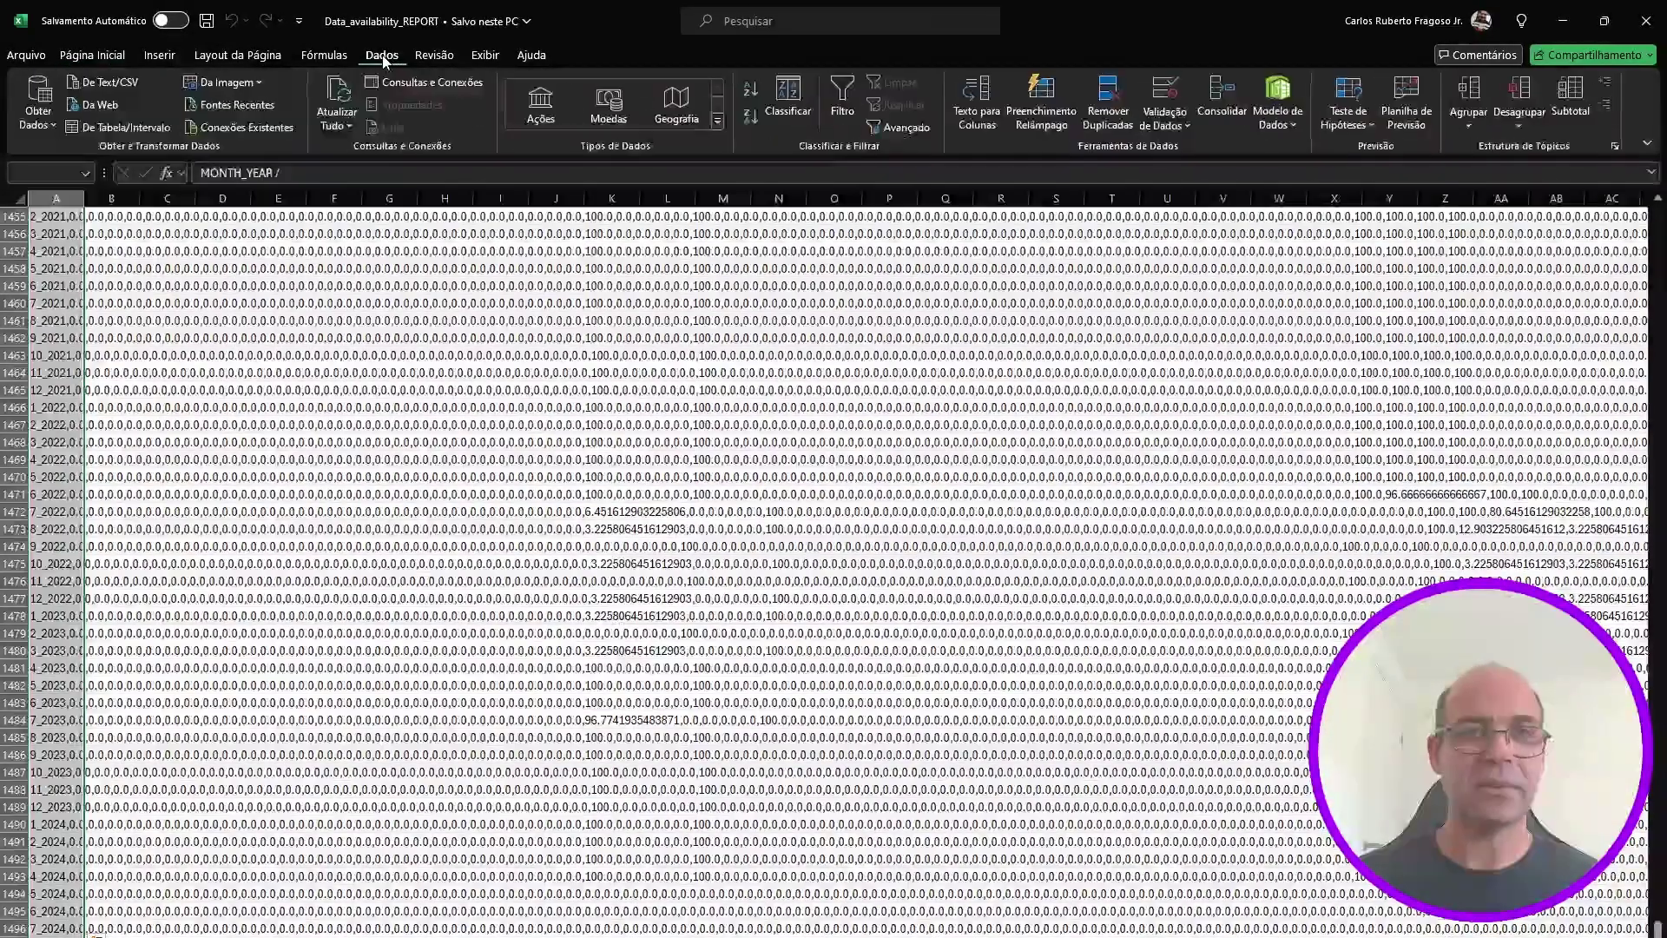
left_click(971, 119)
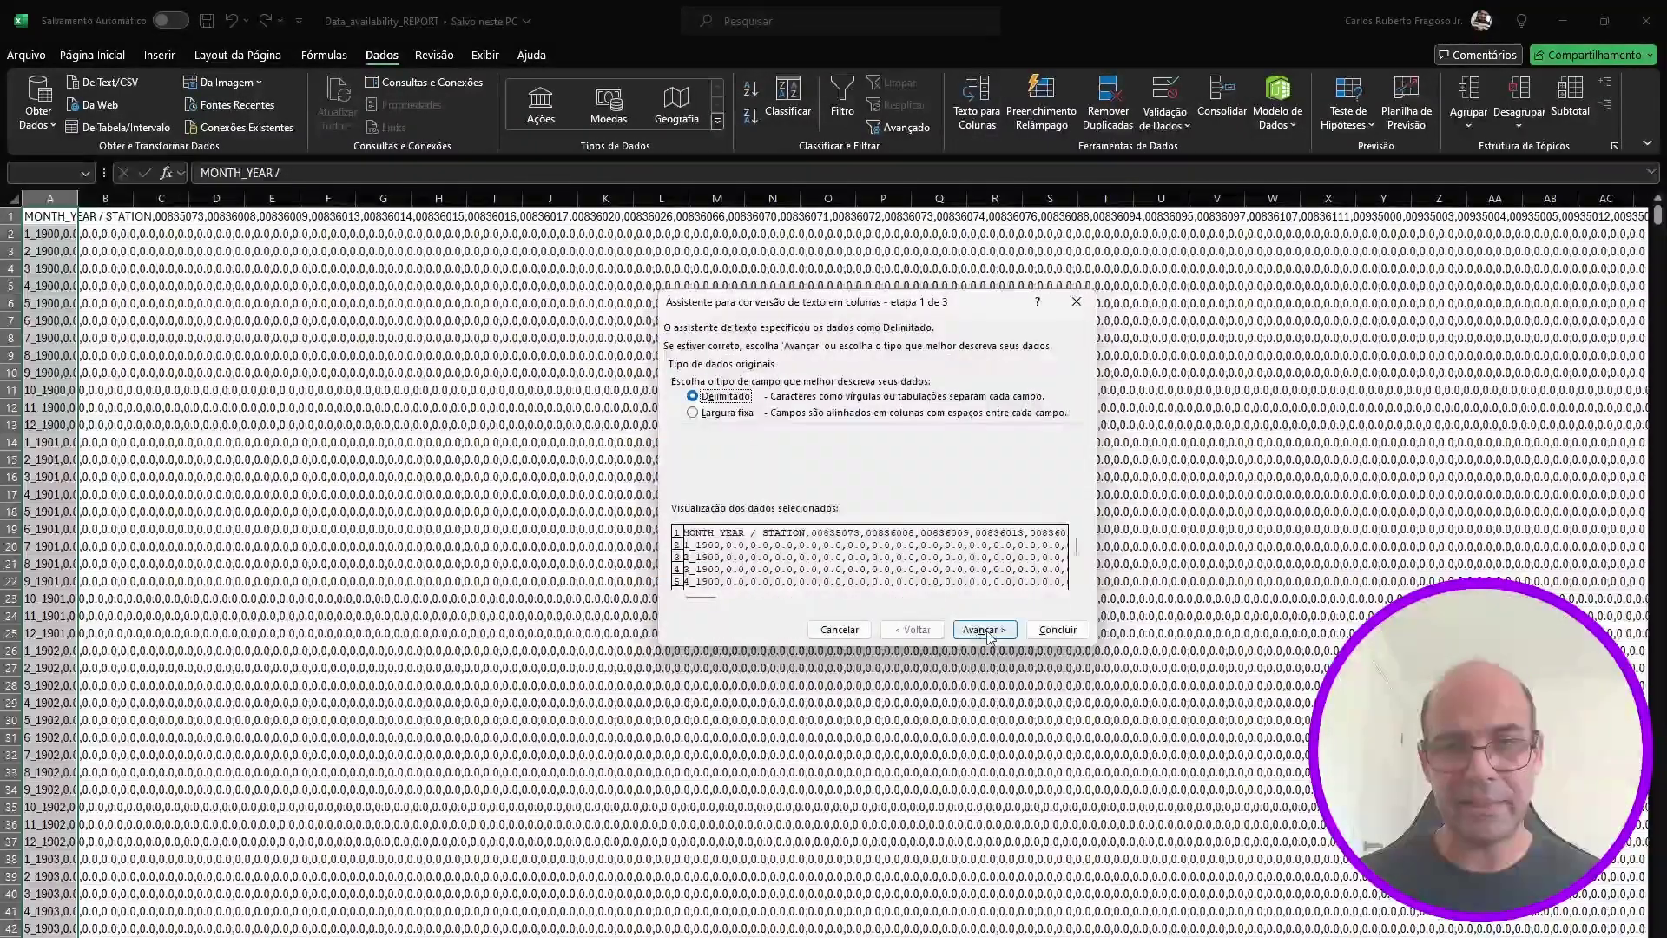
left_click(988, 633)
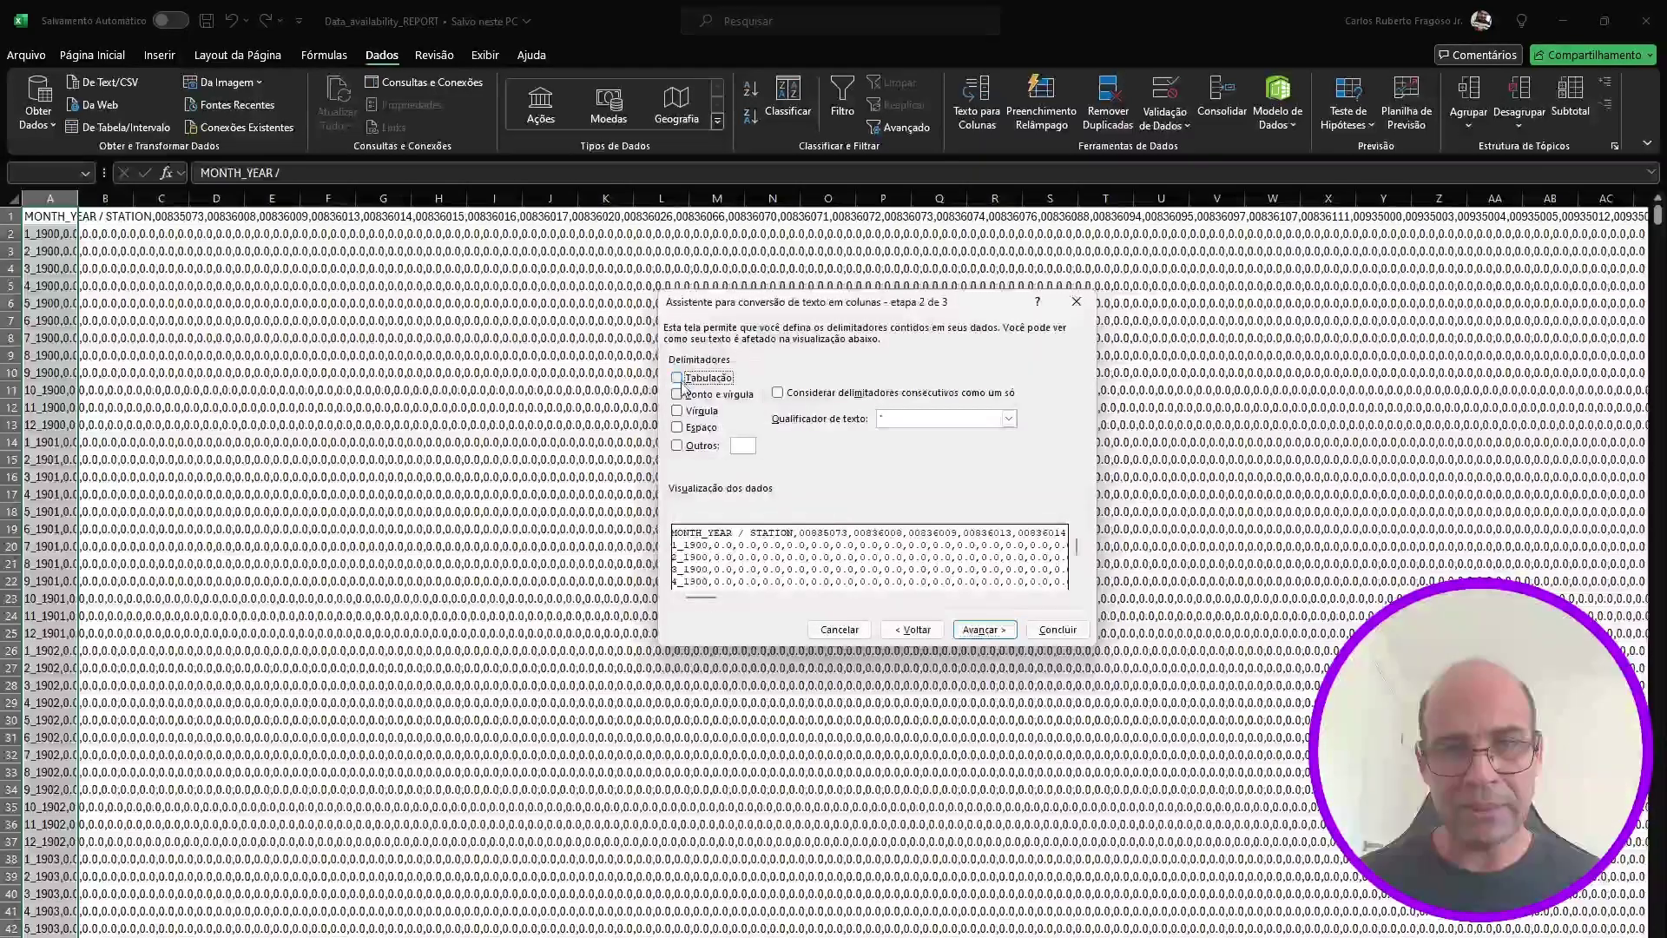
left_click(679, 414)
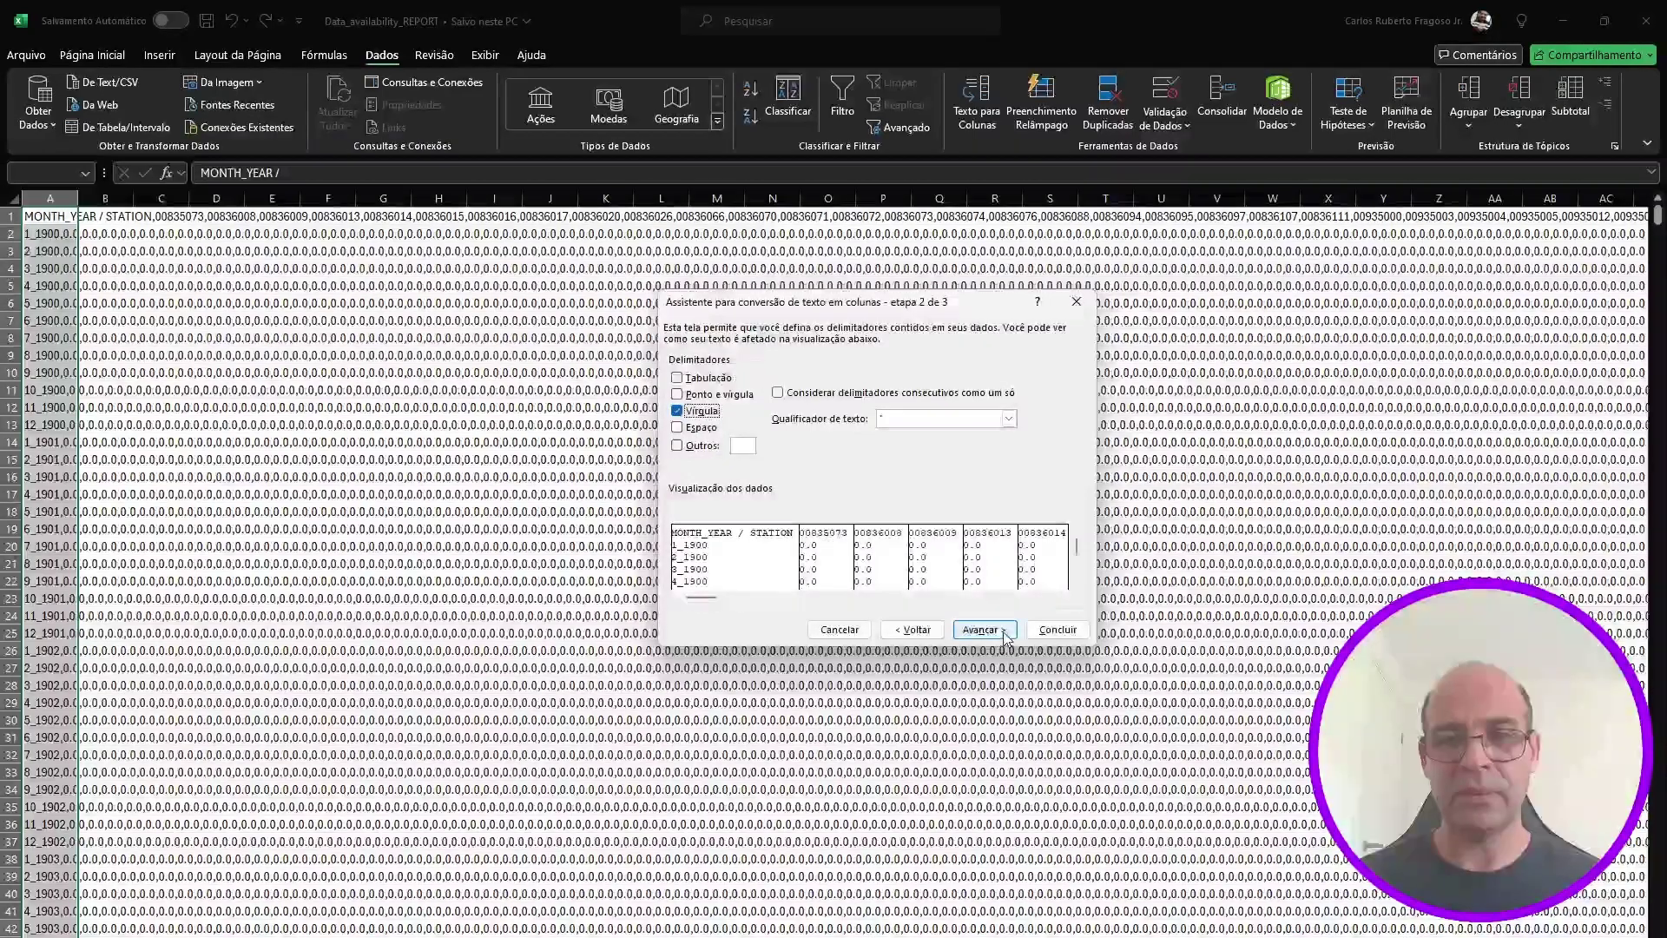
left_click(1050, 630)
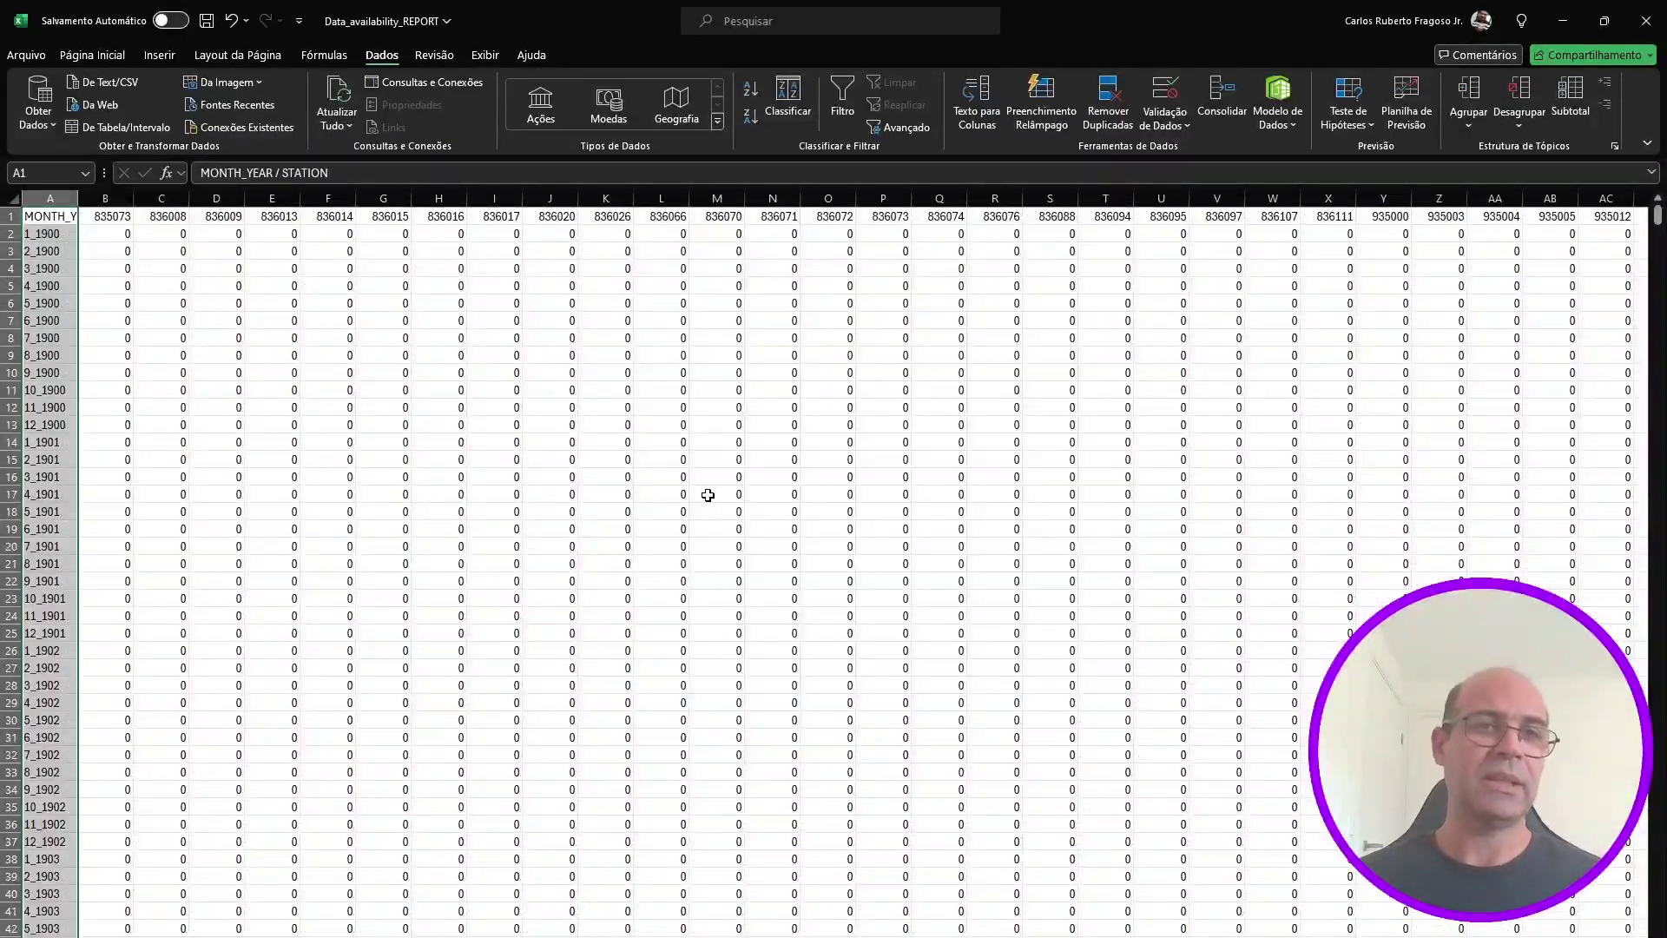
- Examine the availability report's station codes, month-year rows starting at 1_1900, and the monthly values for each station
key("Right")
key("Right")
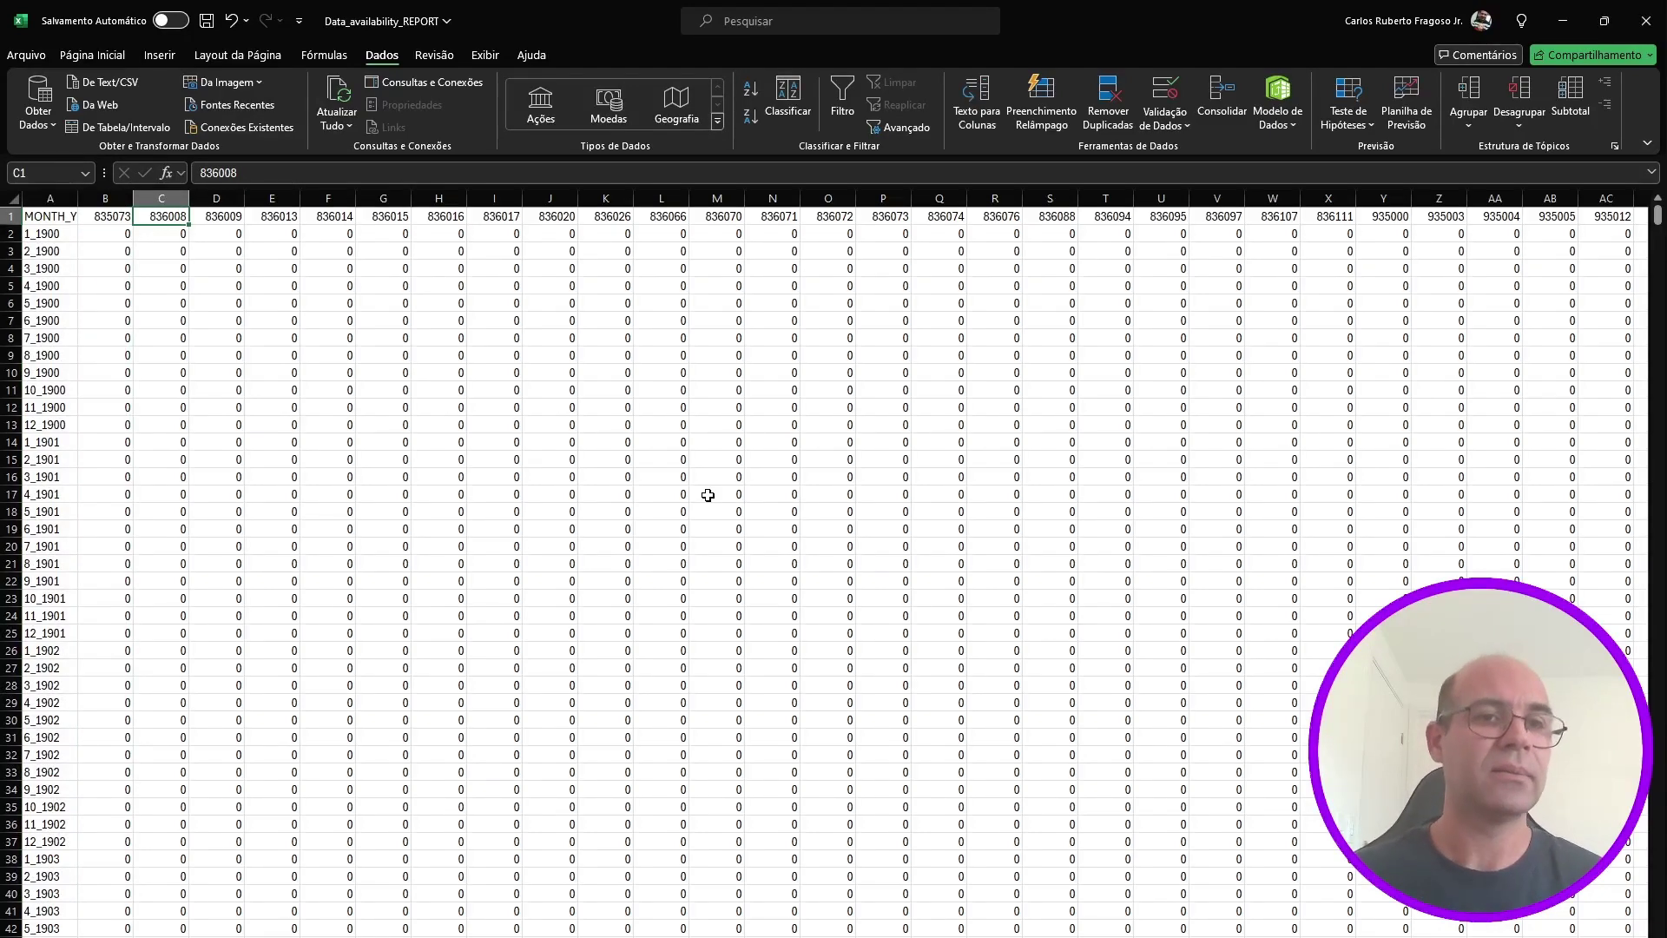
scroll(416, 348, "down", 2)
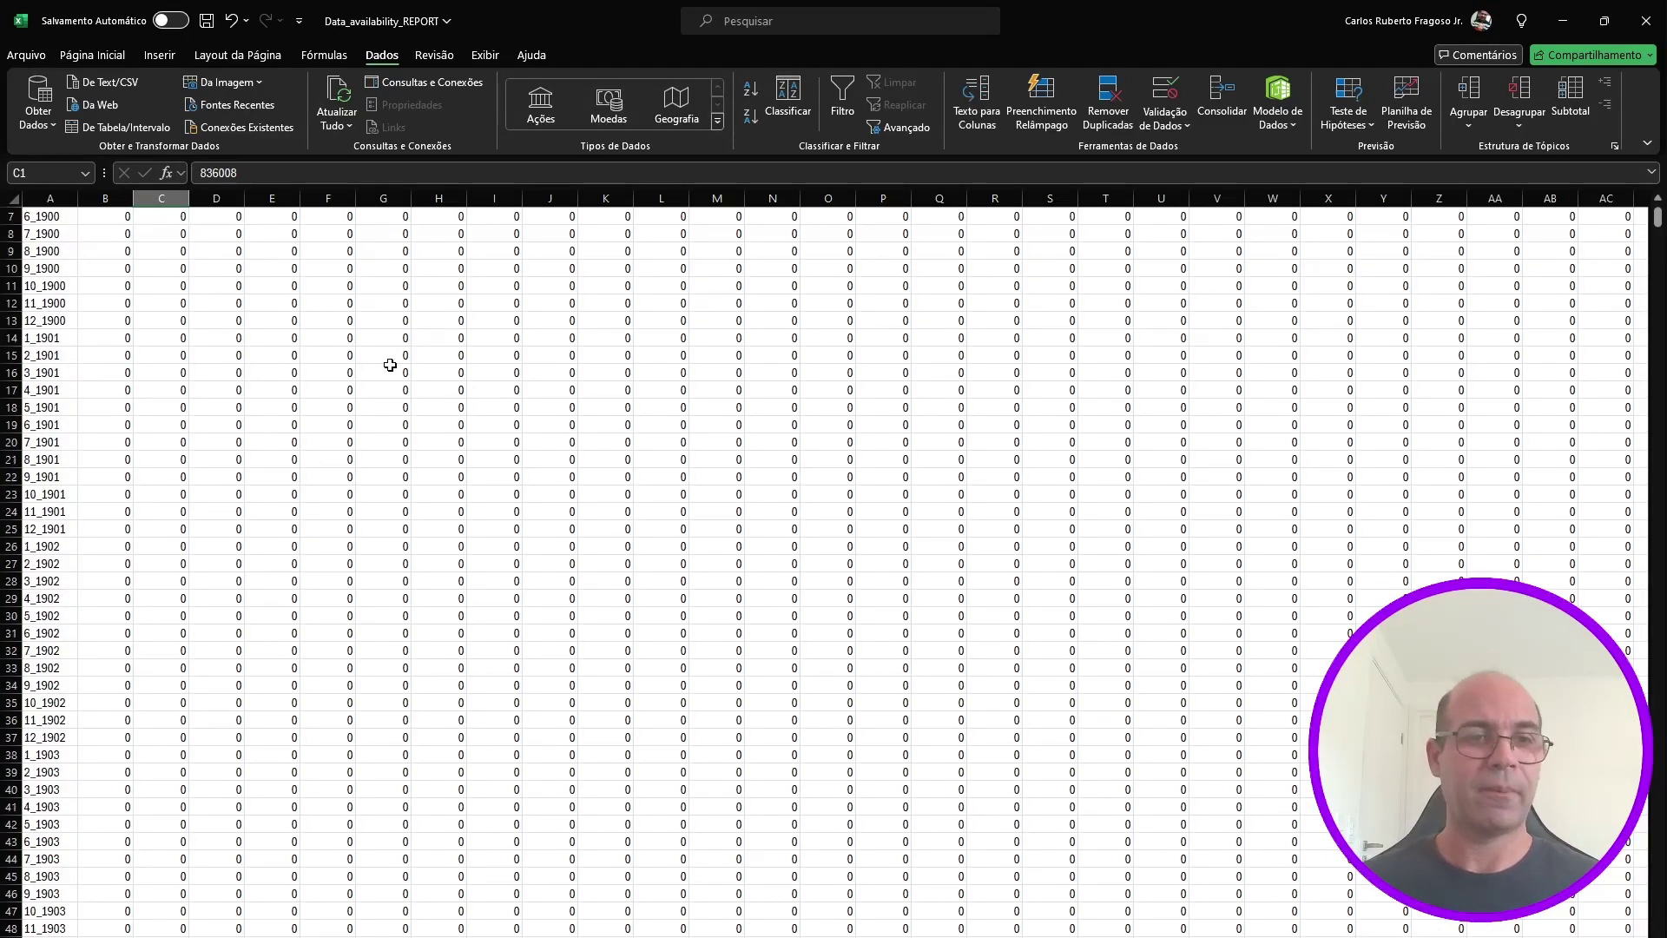
scroll(449, 389, "up", 2)
left_click_drag(1658, 217, 1656, 206)
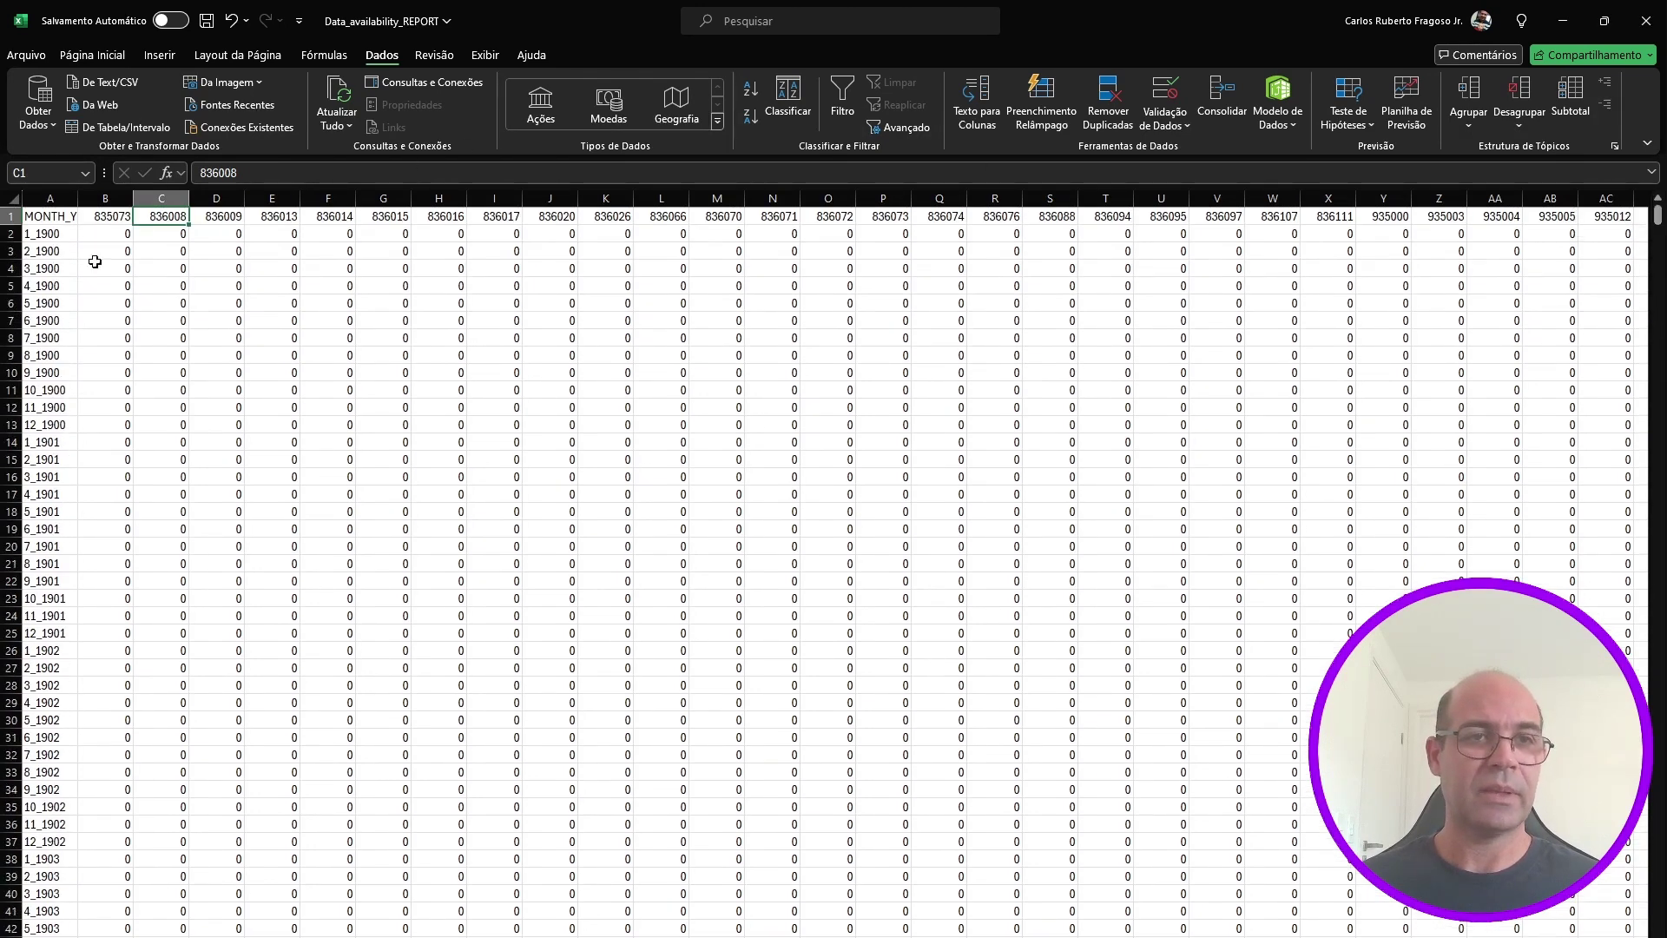
left_click(101, 233)
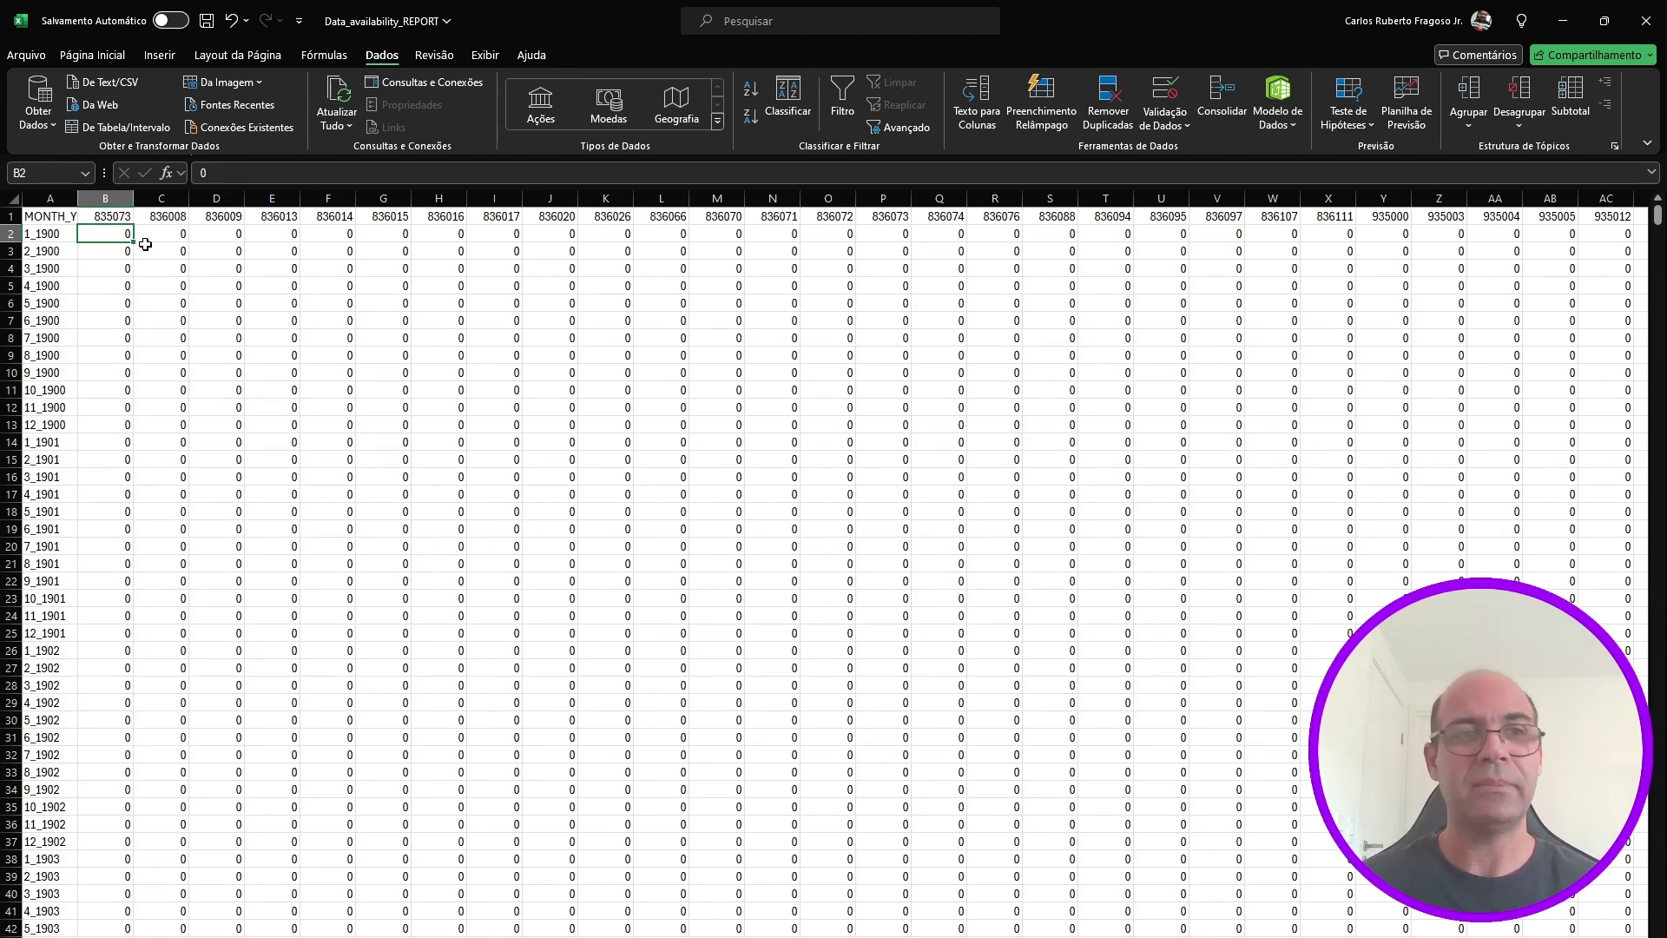
left_click(45, 238)
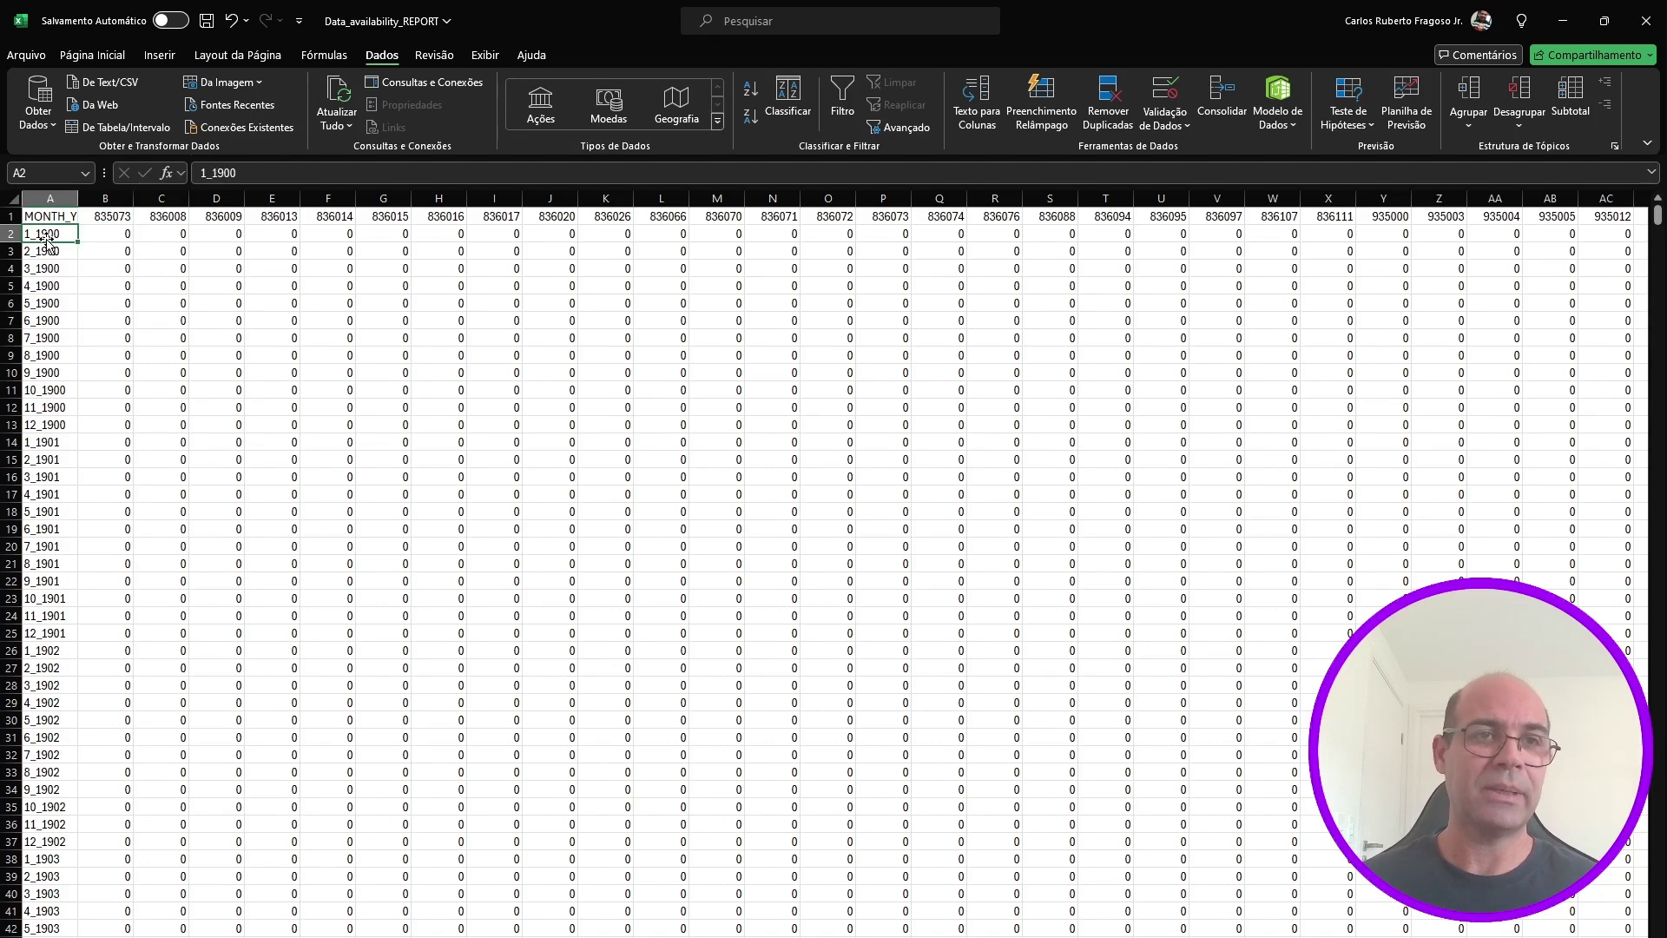
- Check the 1_1900 availability values under the first two stations, 835073 and 836008
left_click(120, 237)
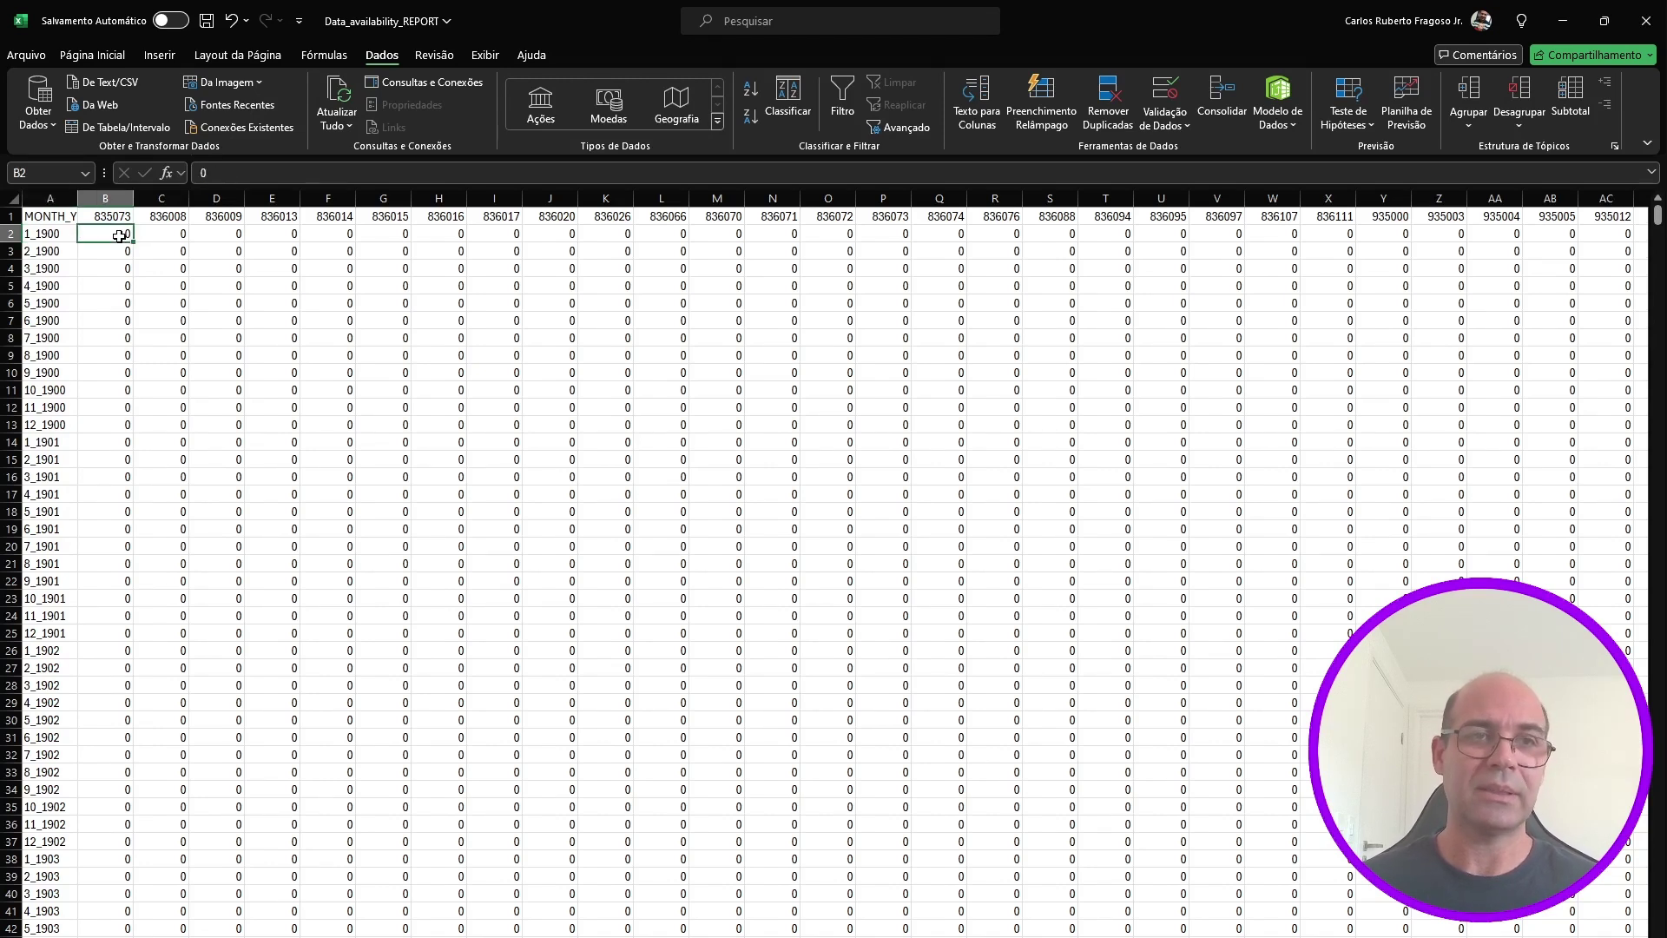
left_click(121, 217)
left_click(119, 237)
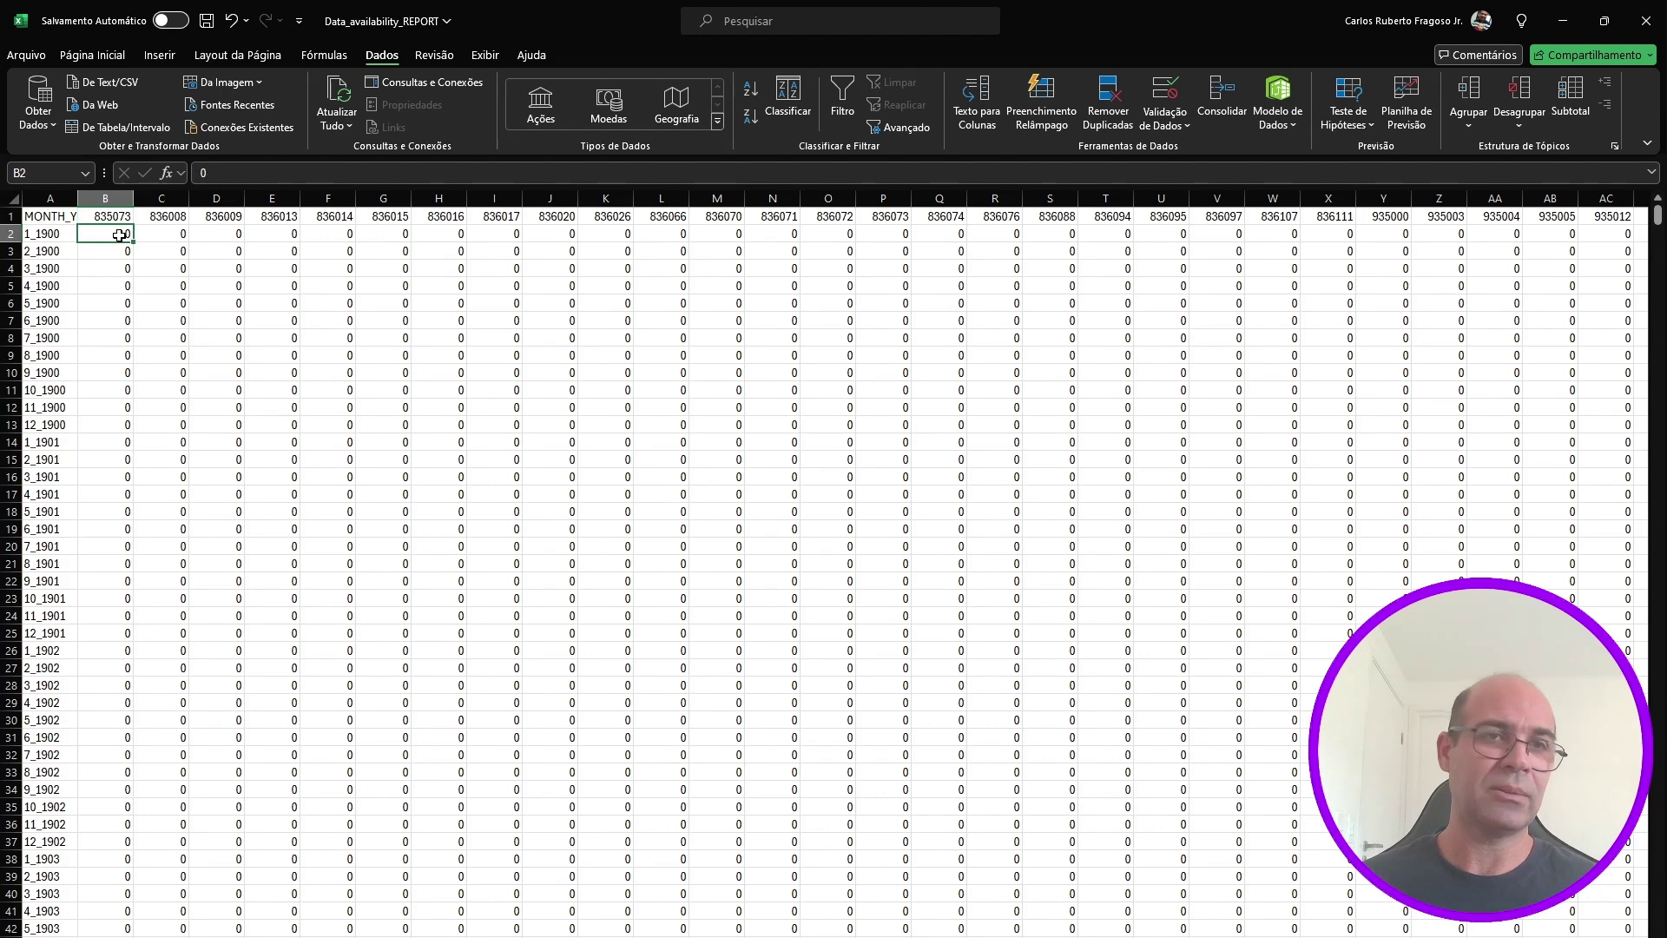
left_click(184, 214)
left_click(178, 241)
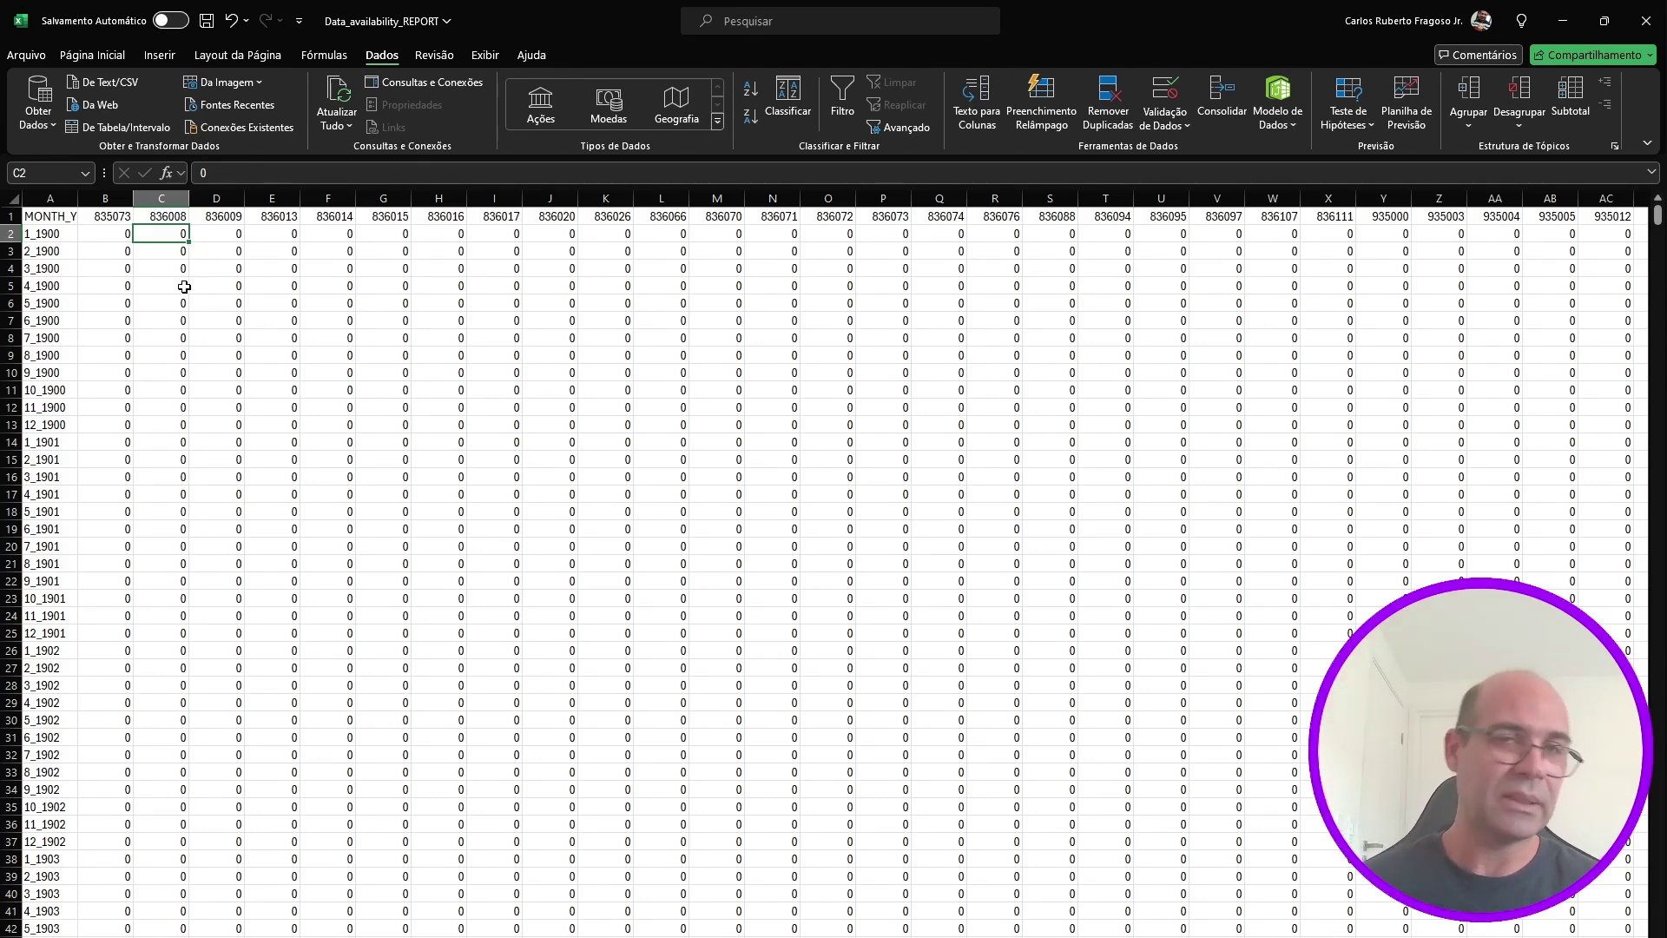
- Examine the 1920 to 1922 availability values, checking column F for 6_1920 and column T for 1_1922
scroll(260, 412, "down", 1)
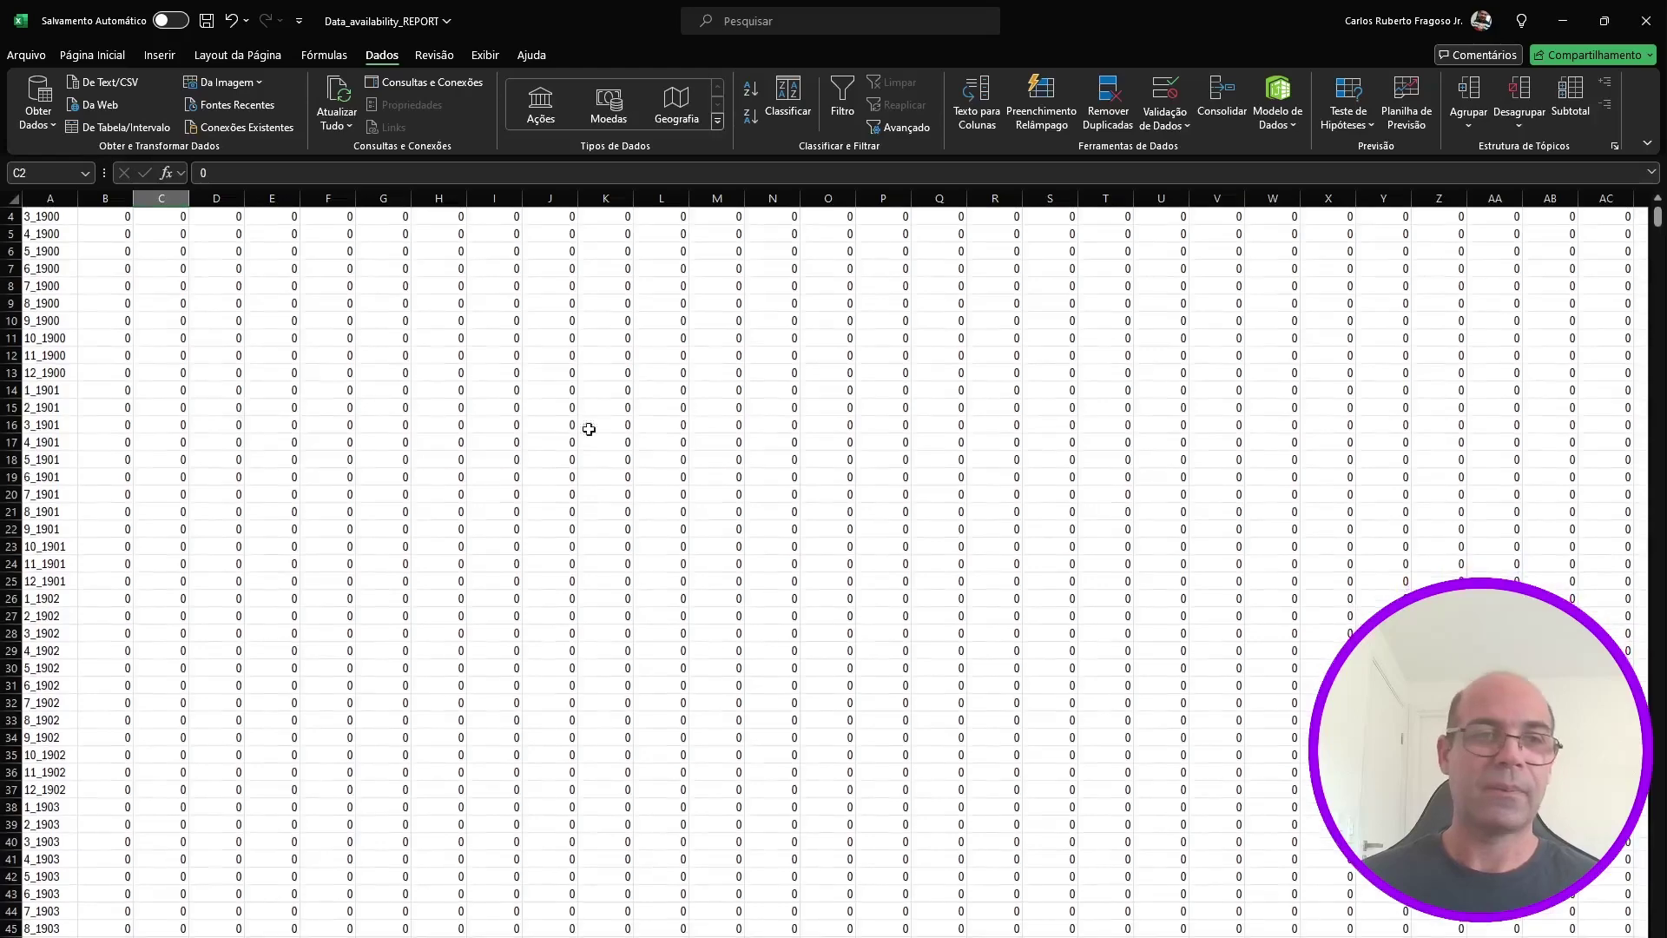
left_click_drag(1657, 219, 1658, 333)
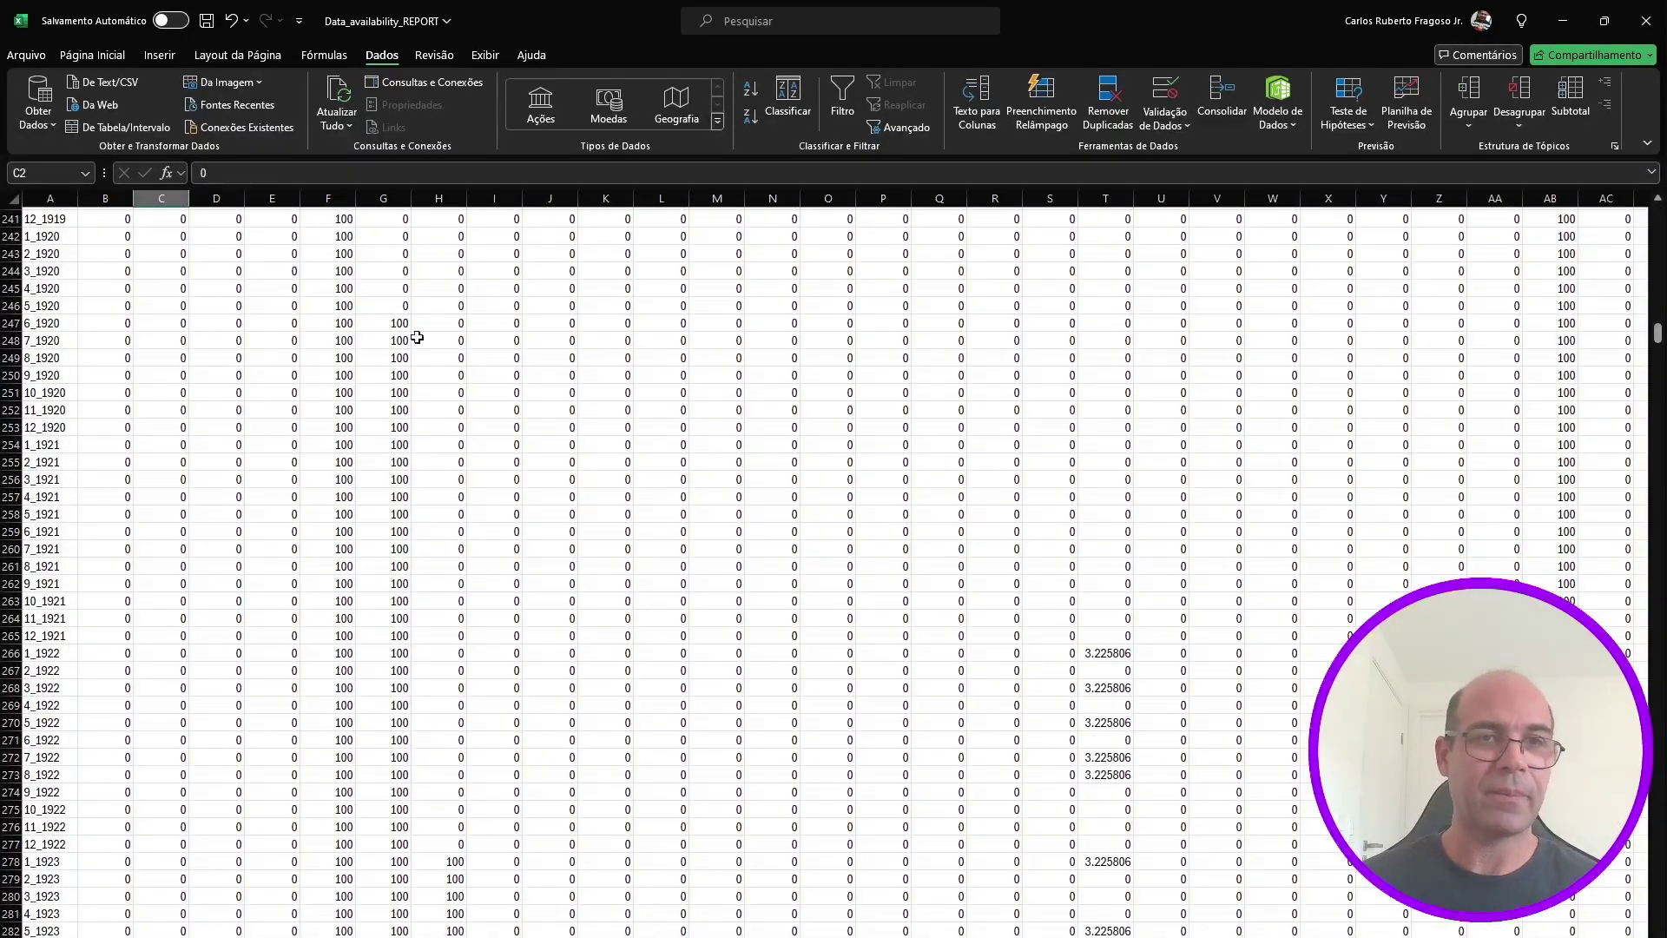
left_click(343, 323)
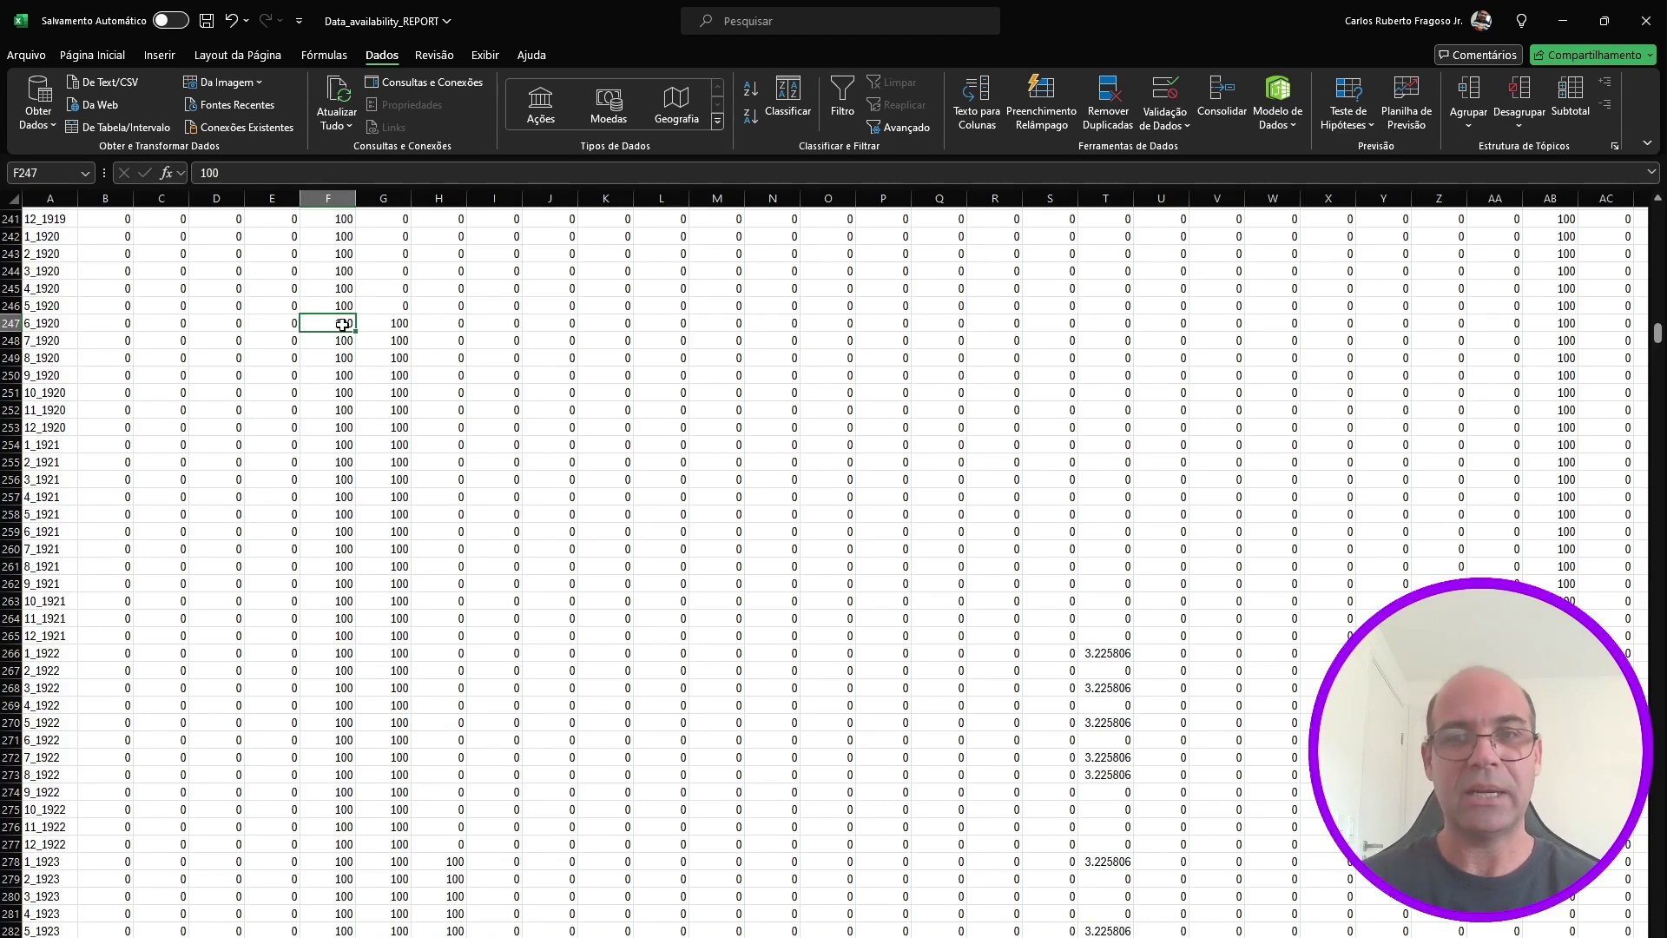
left_click(1105, 653)
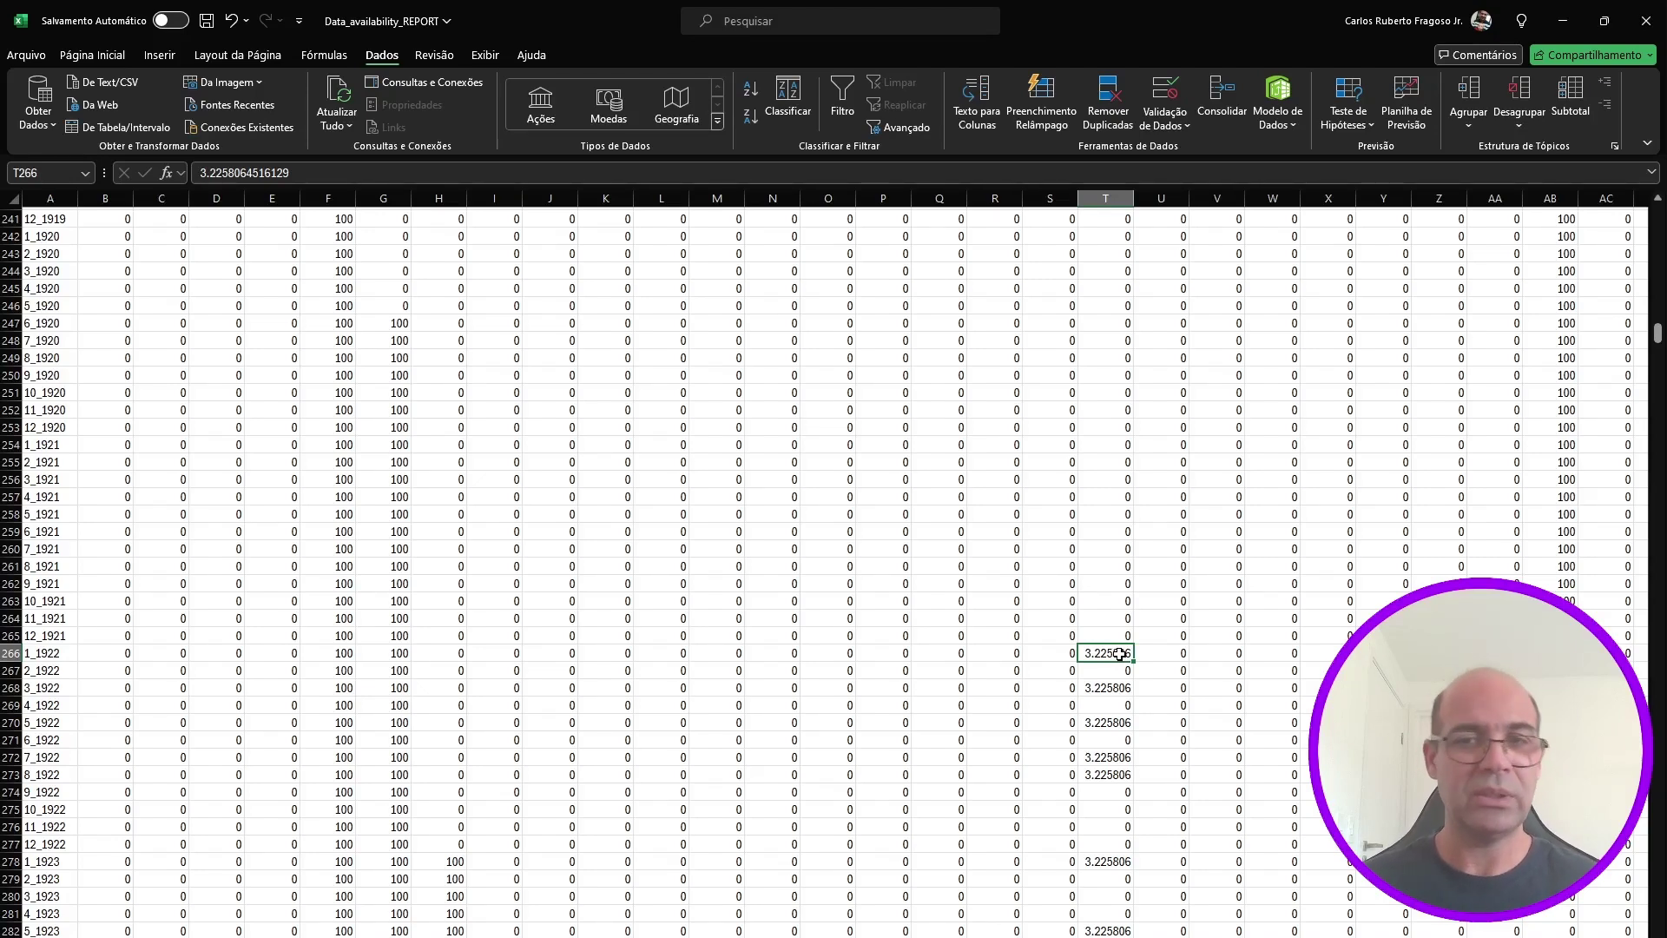
left_click(46, 674)
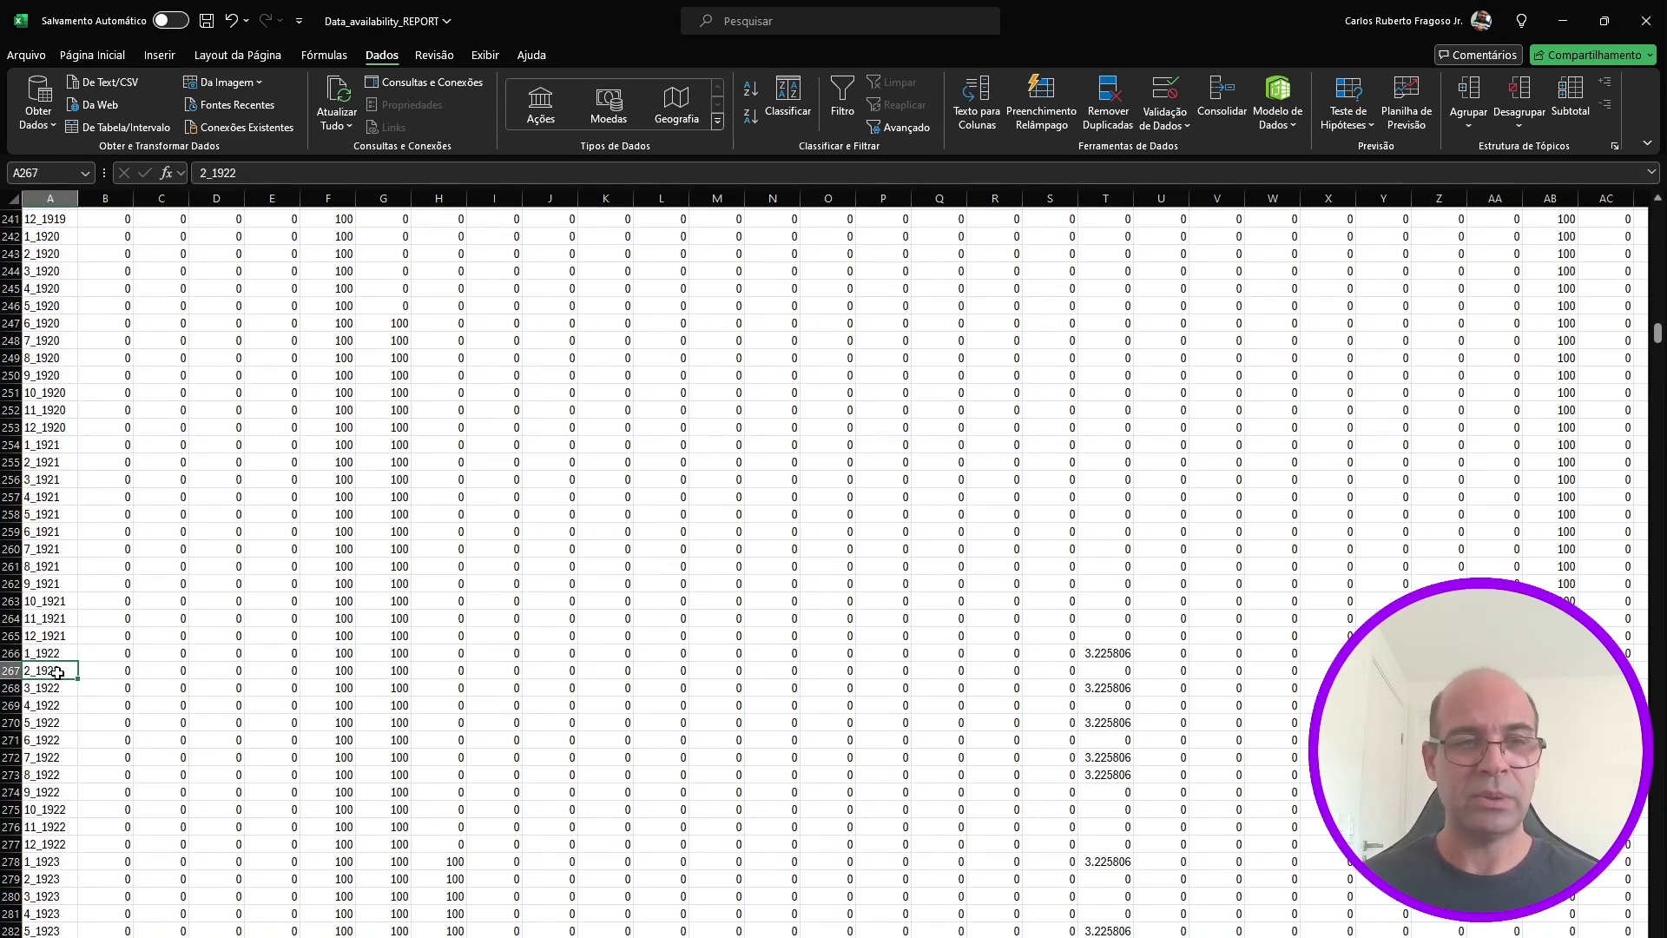
left_click(1116, 652)
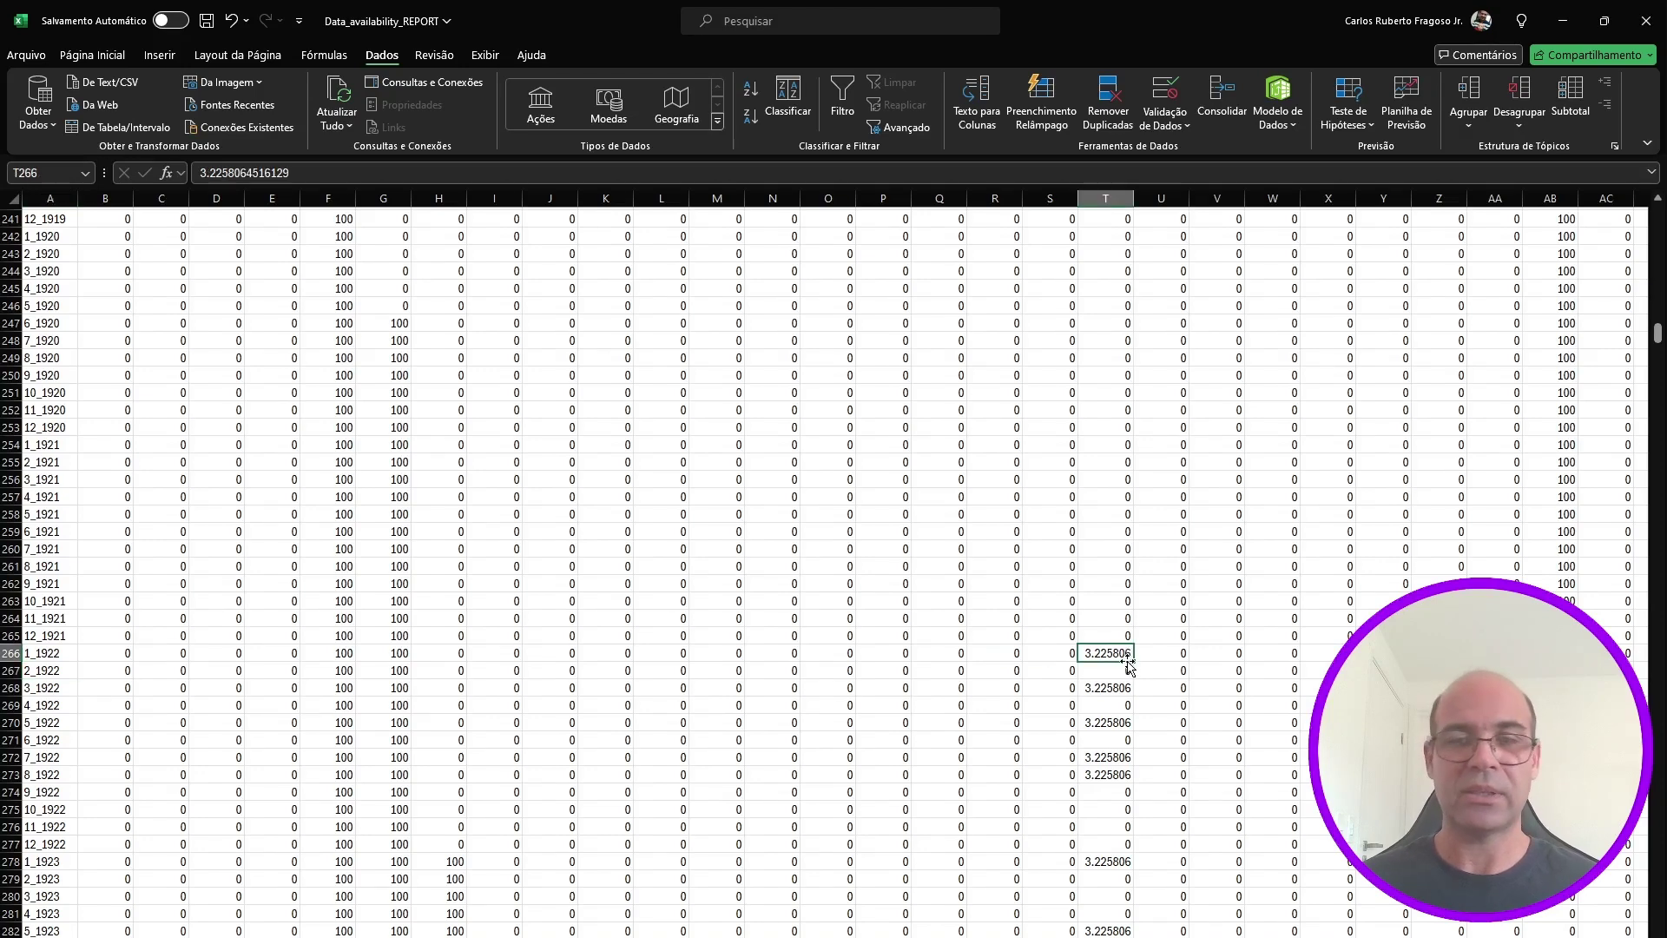